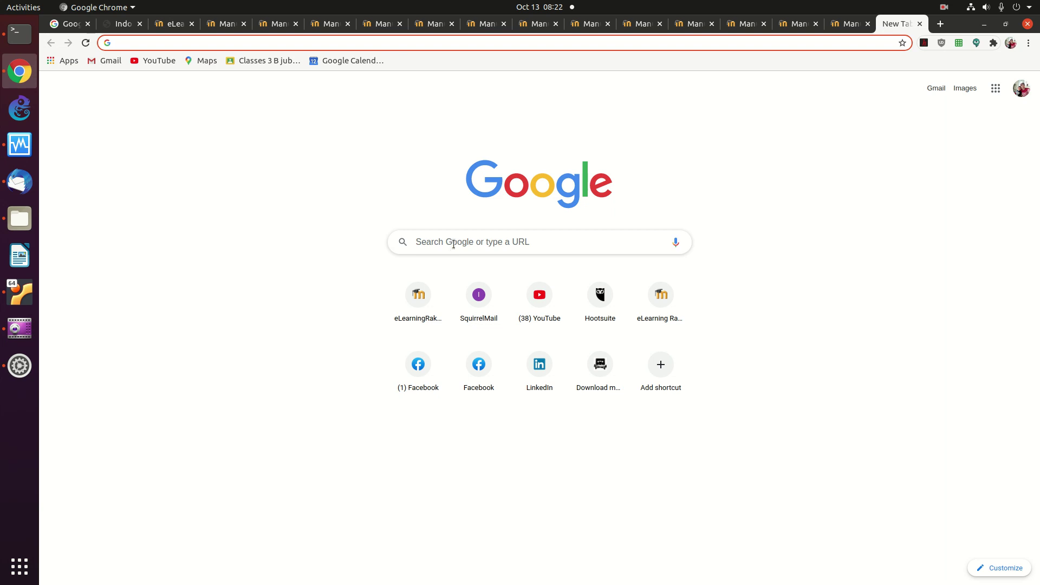
- Search Google for "HT" and open the Tokopedia "ht murah" product listing from the results
{"action": "left_click", "coordinate": [454, 242]}
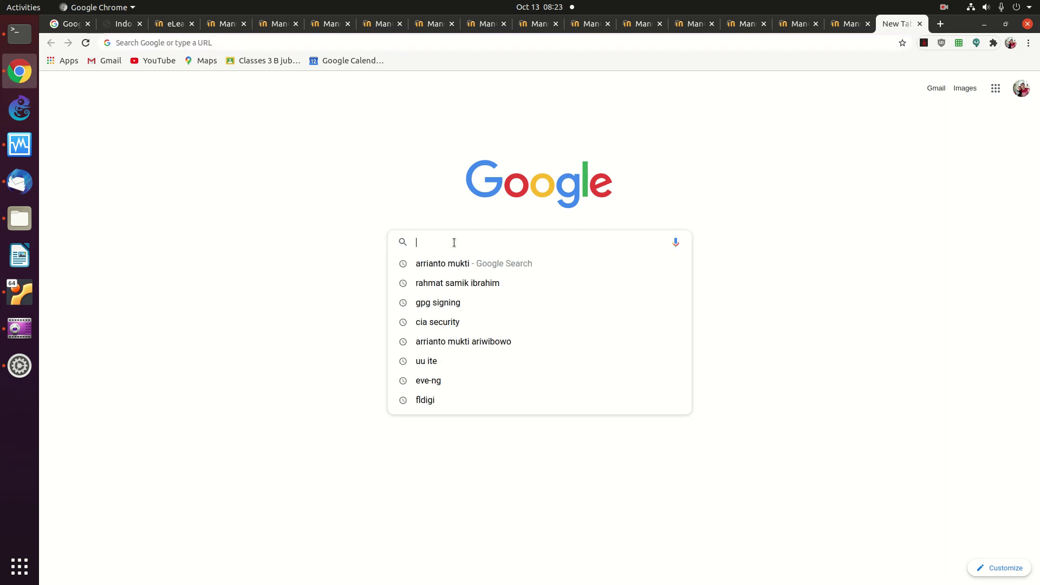
{"action": "type", "text": "HT"}
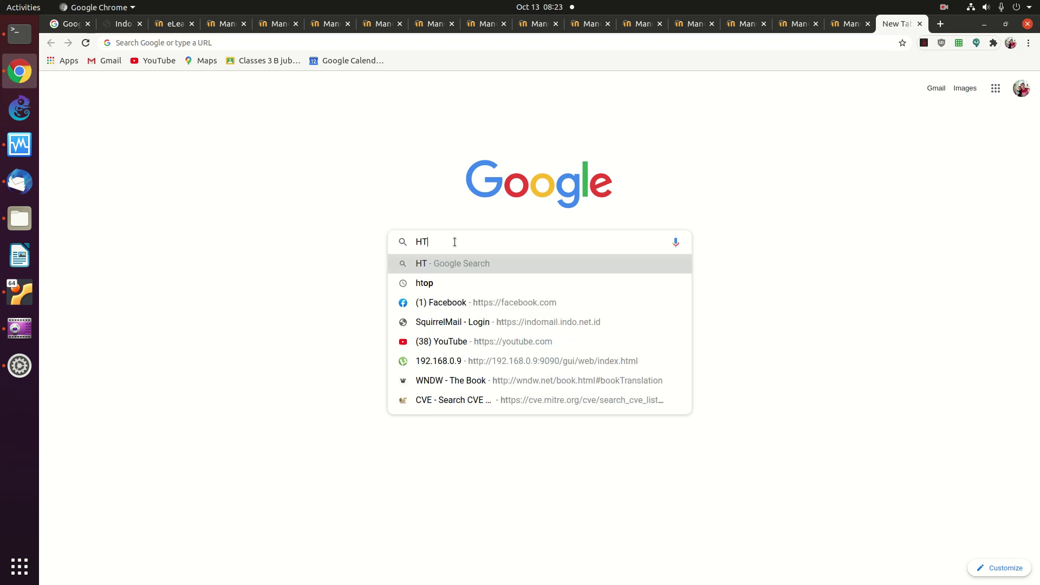
{"action": "key", "text": "Return"}
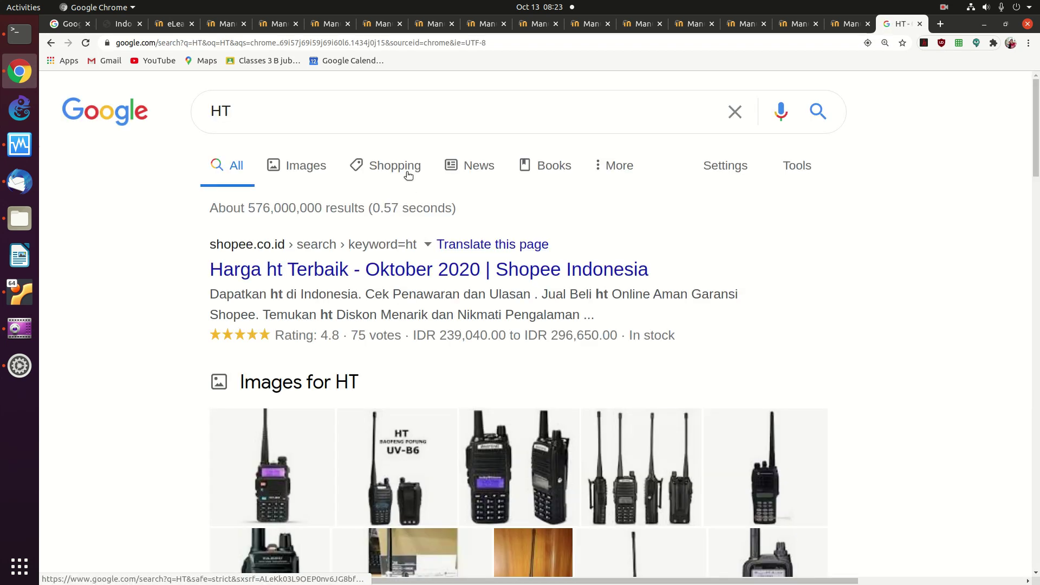
{"action": "left_click_drag", "start_coordinate": [1035, 140], "coordinate": [1008, 286]}
{"action": "left_click", "coordinate": [294, 250]}
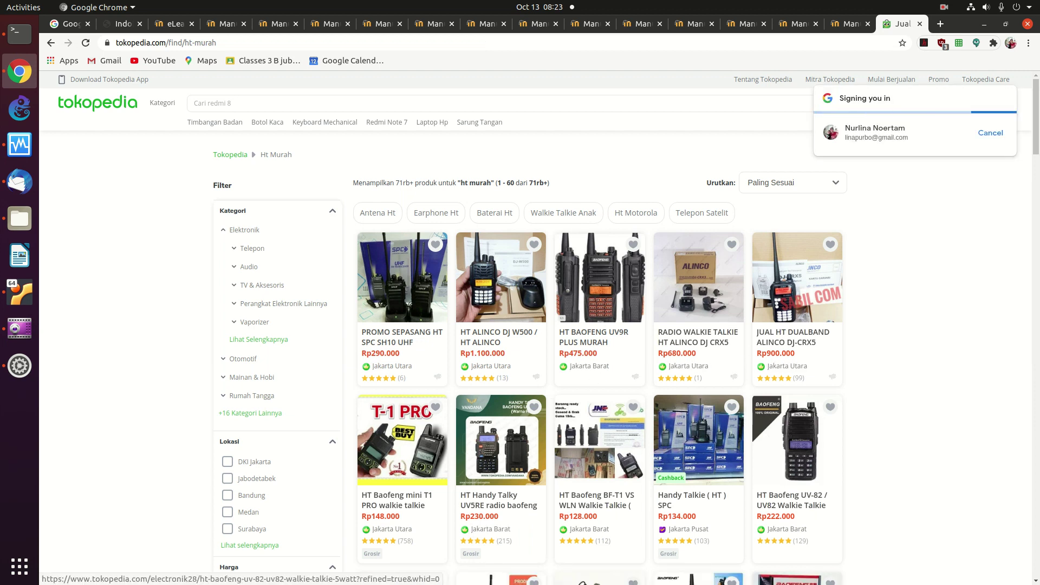
- Browse the Tokopedia walkie-talkie listing, go back to it from the verification page, and enlarge the page three zoom levels
{"action": "scroll", "coordinate": [535, 438], "scroll_direction": "down", "scroll_amount": 2}
{"action": "scroll", "coordinate": [516, 186], "scroll_direction": "down", "scroll_amount": 4}
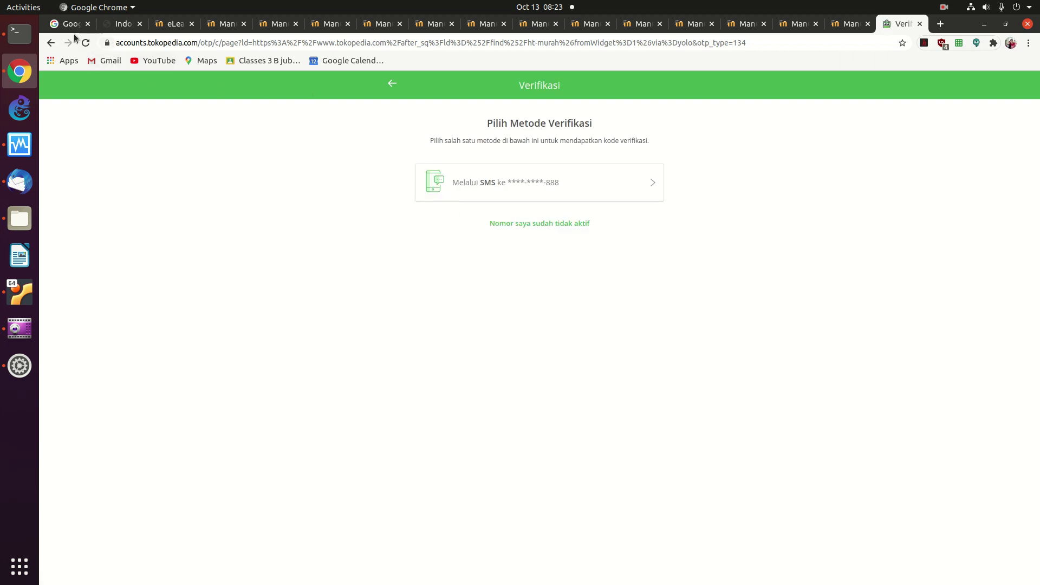
{"action": "left_click", "coordinate": [51, 42]}
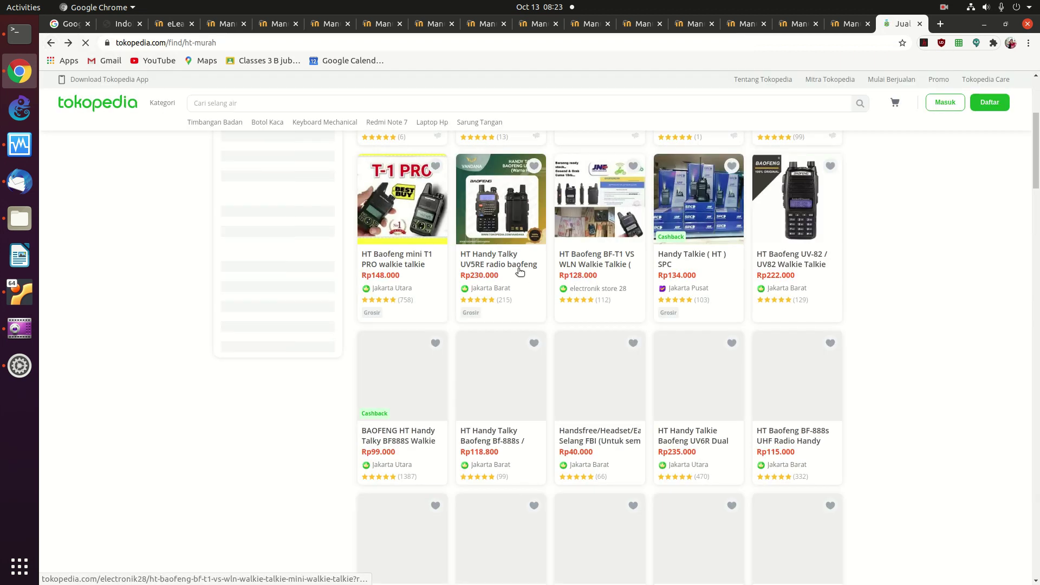
{"action": "key", "text": "ctrl+plus"}
{"action": "key", "text": "ctrl+plus"}
{"action": "key", "text": "ctrl+plus"}
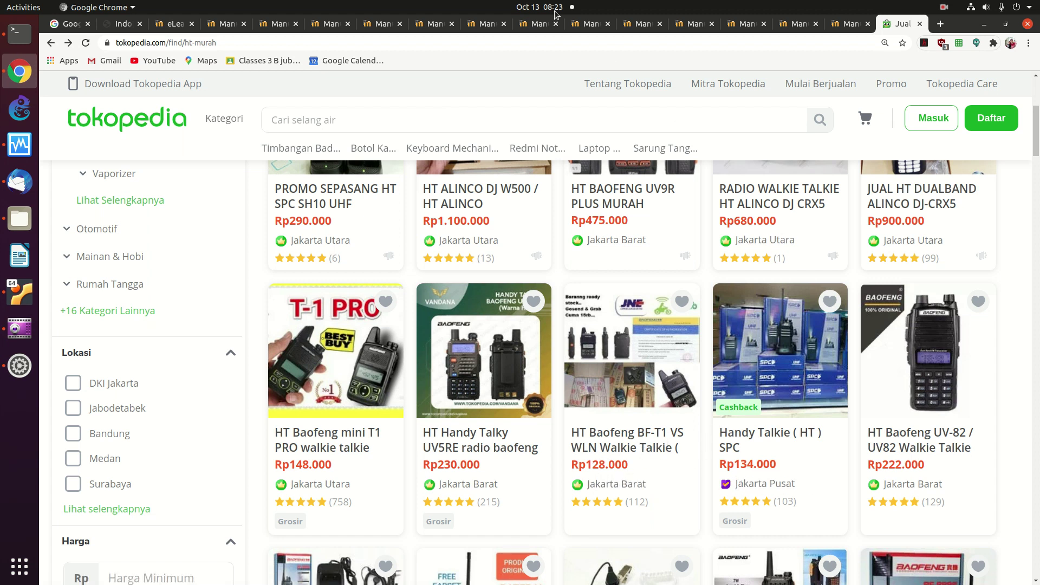
- Open Shopee Indonesia in a new browser tab and search the store for "BF-T1"
{"action": "left_click", "coordinate": [940, 24]}
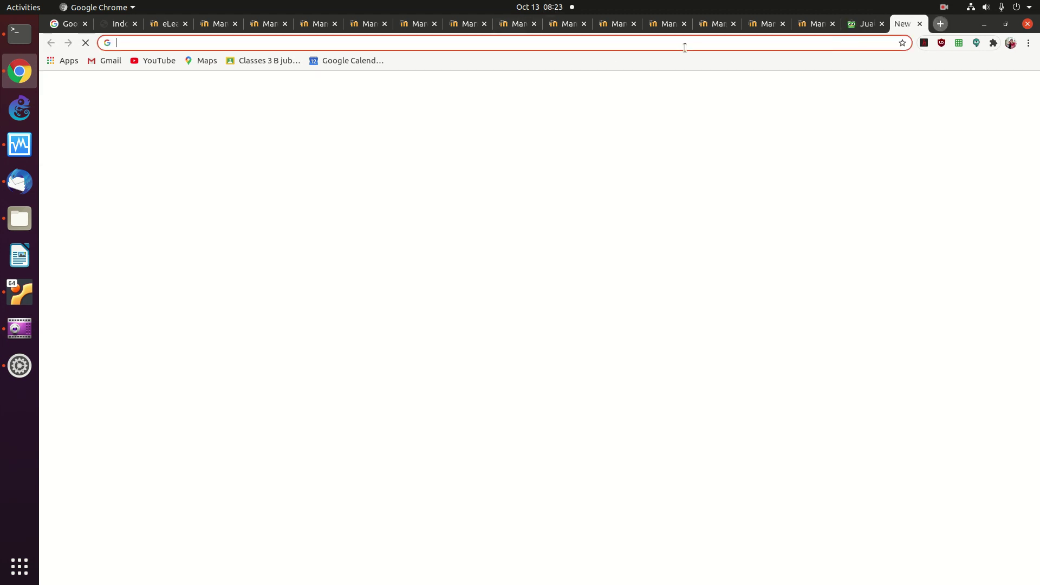
{"action": "type", "text": "shopee"}
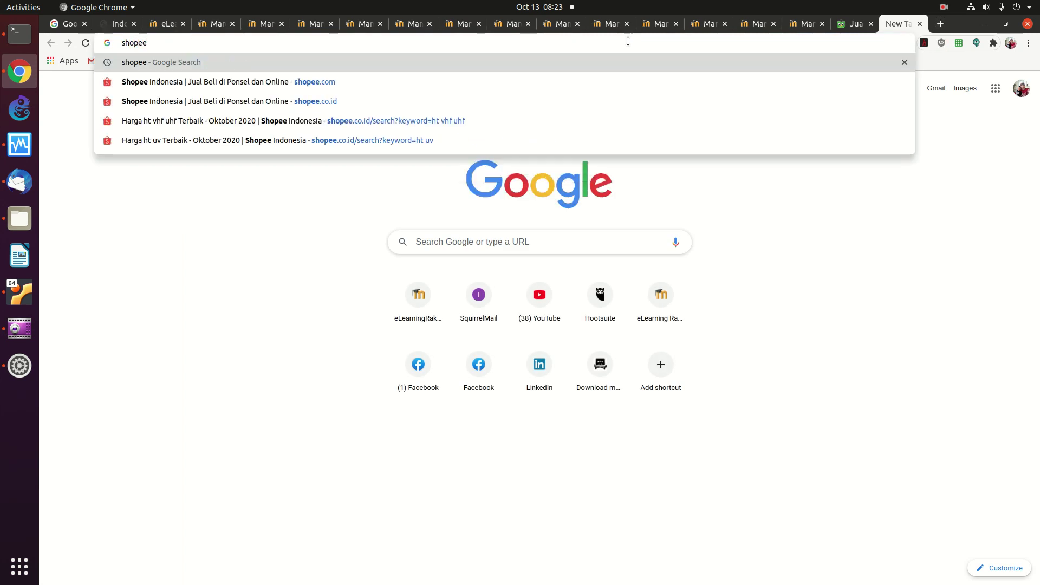
{"action": "key", "text": "Return"}
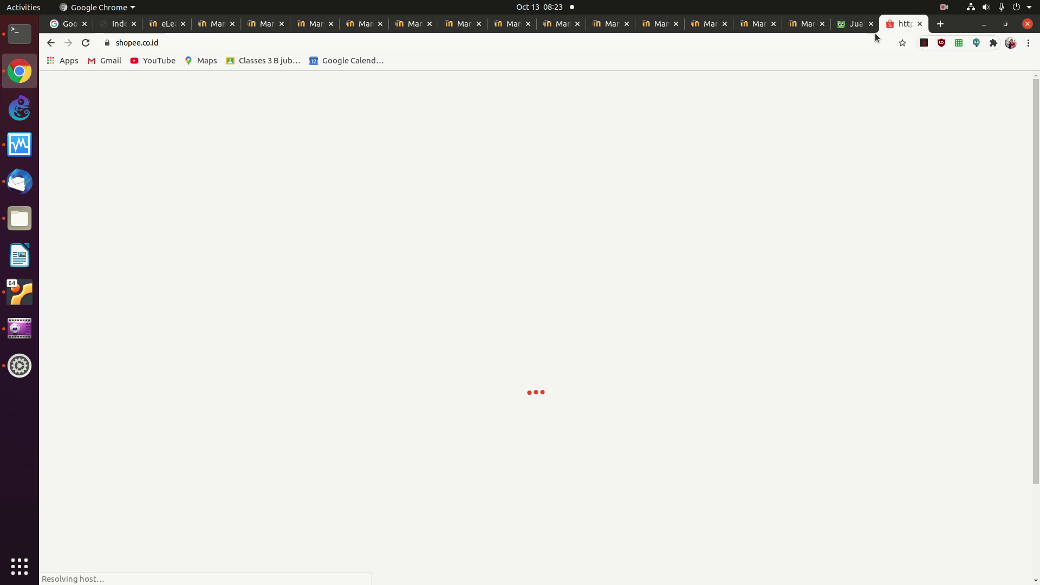
{"action": "left_click", "coordinate": [848, 24]}
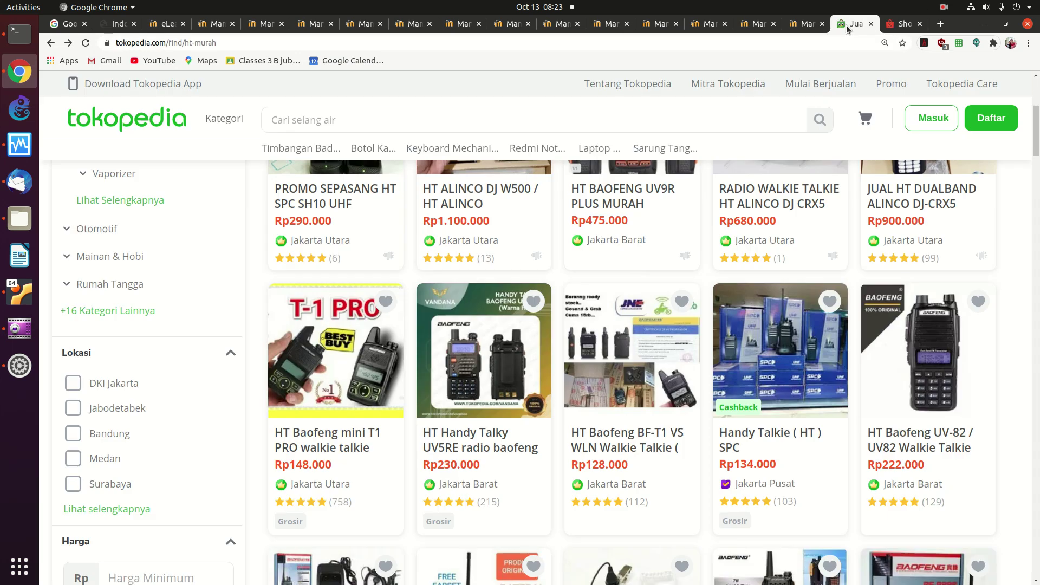
{"action": "left_click", "coordinate": [904, 24]}
{"action": "left_click", "coordinate": [428, 101]}
{"action": "type", "text": "BF-T1"}
{"action": "key", "text": "Return"}
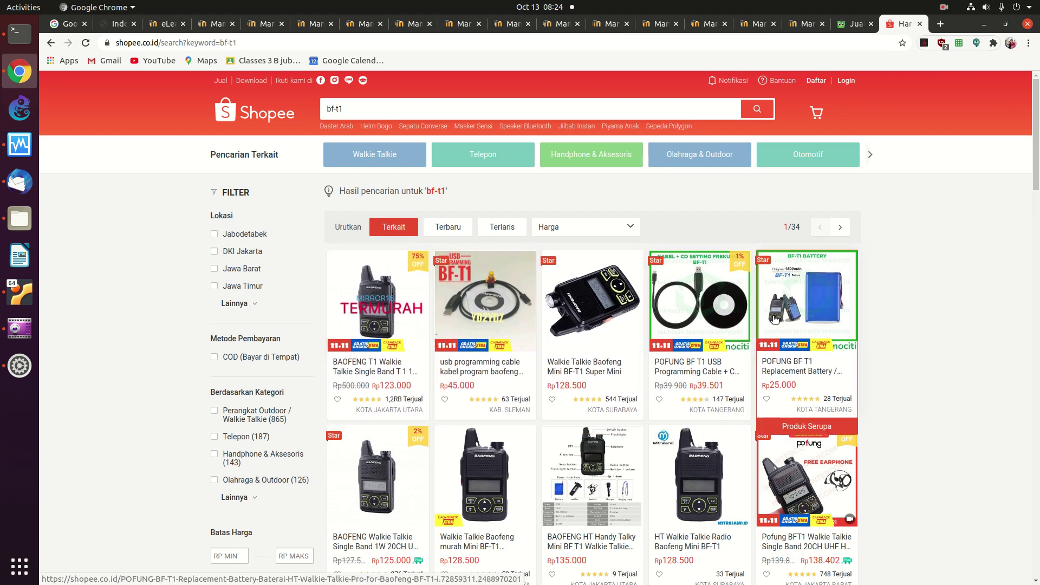
- Look through the BF-T1 offers on Shopee and compare them with the Baofeng models in the Tokopedia listing
{"action": "left_click_drag", "start_coordinate": [1032, 165], "coordinate": [1016, 277]}
{"action": "scroll", "coordinate": [1015, 277], "scroll_direction": "down", "scroll_amount": 2}
{"action": "scroll", "coordinate": [1008, 293], "scroll_direction": "down", "scroll_amount": 2}
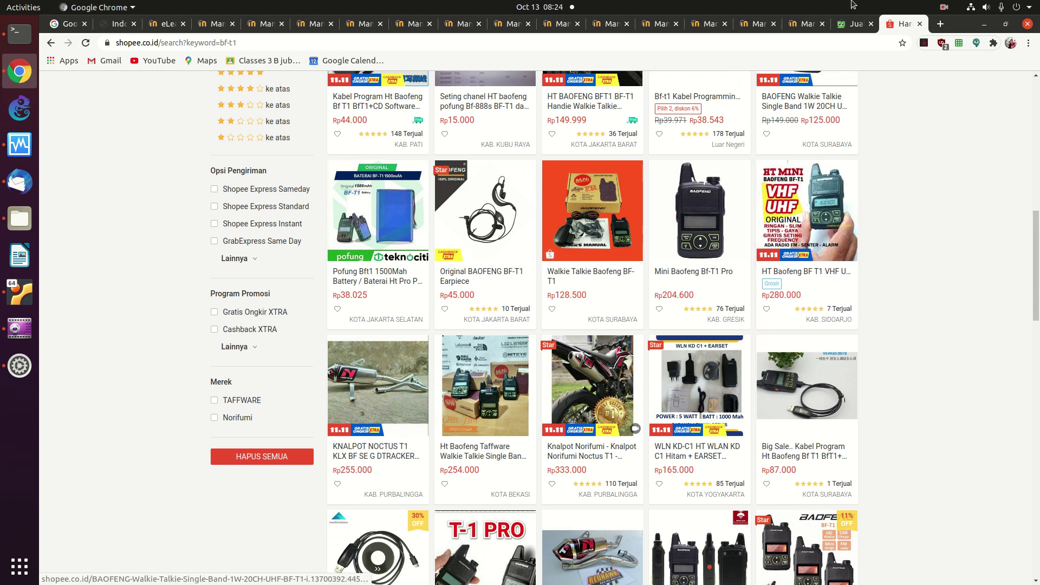
{"action": "left_click", "coordinate": [852, 27]}
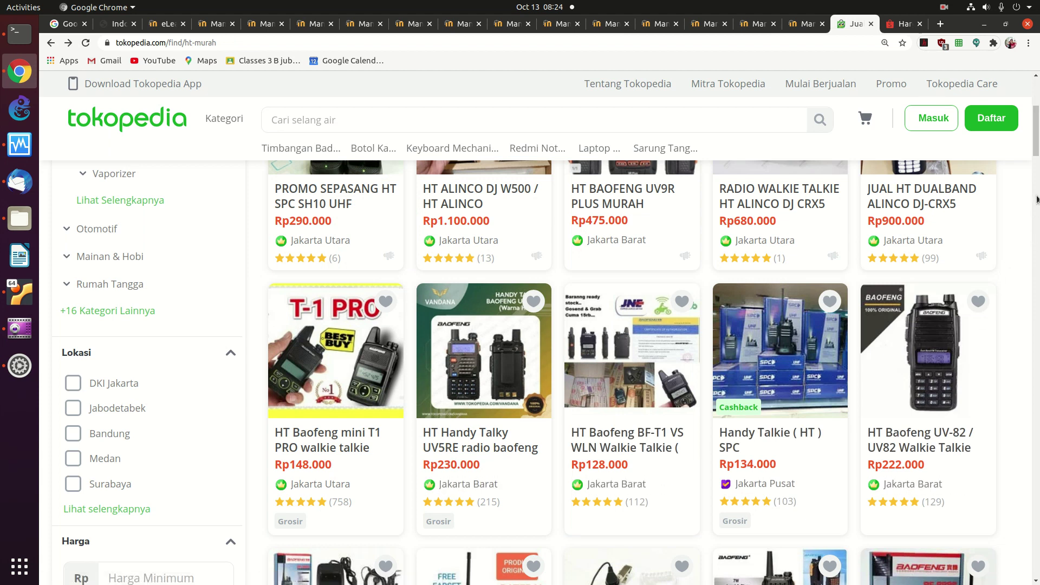
{"action": "mouse_move", "coordinate": [1037, 144]}
{"action": "left_mouse_down"}
{"action": "mouse_move", "coordinate": [1035, 188]}
{"action": "mouse_move", "coordinate": [1035, 149]}
{"action": "mouse_move", "coordinate": [1035, 162]}
{"action": "left_mouse_up"}
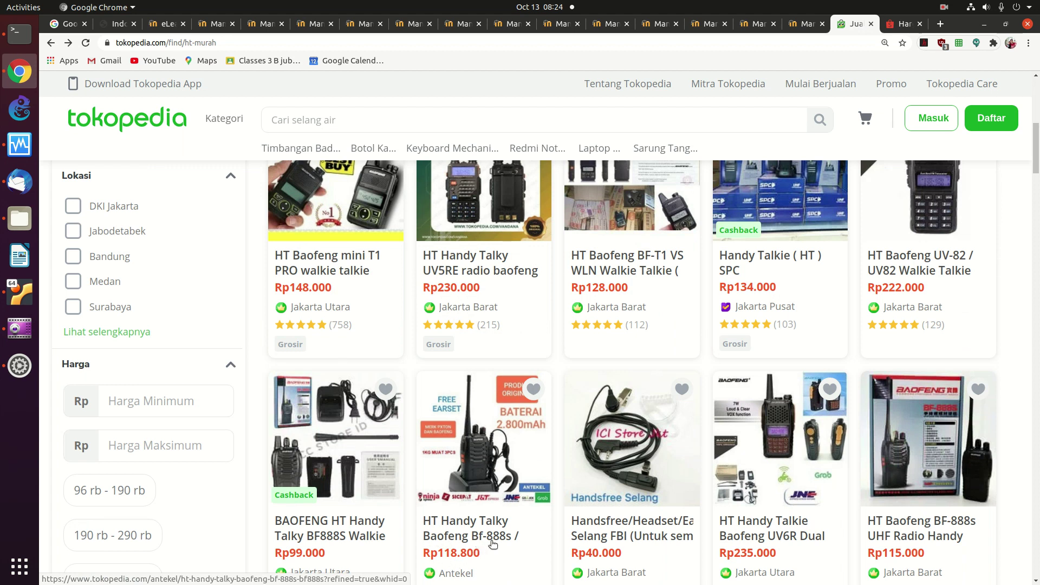
- Return to Shopee and change the product search from BF-T1 to "bf-888"
{"action": "left_click", "coordinate": [904, 24]}
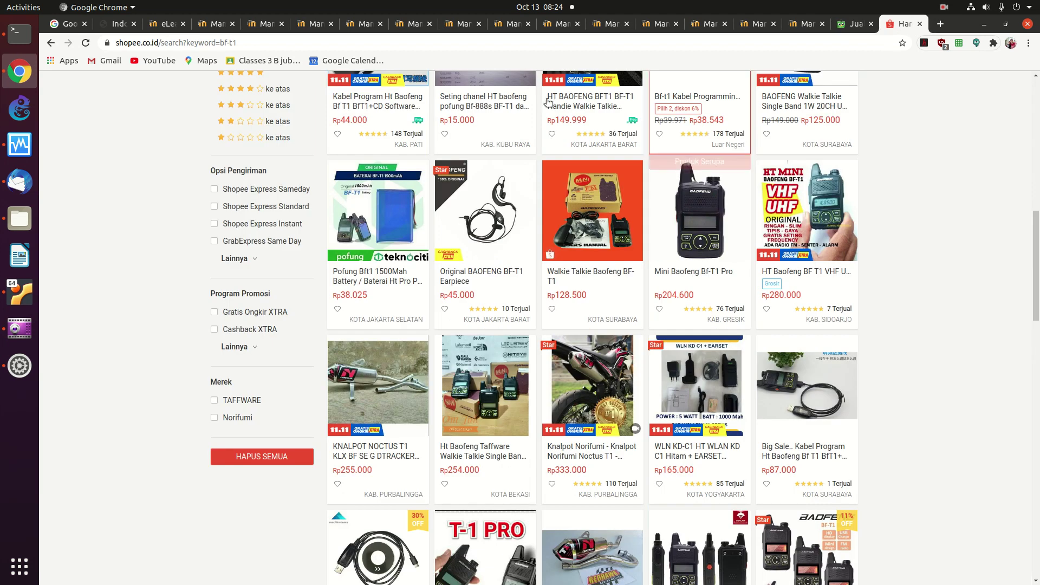
{"action": "scroll", "coordinate": [1011, 259], "scroll_direction": "up", "scroll_amount": 10}
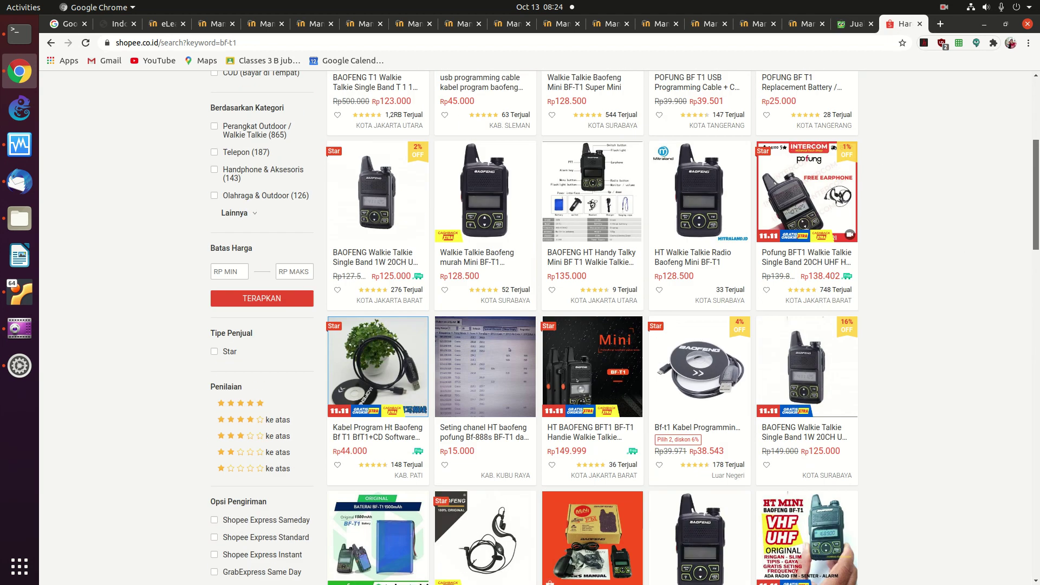
{"action": "left_click", "coordinate": [380, 108]}
{"action": "key", "text": "BackSpace"}
{"action": "key", "text": "BackSpace"}
{"action": "type", "text": "888"}
{"action": "key", "text": "Return"}
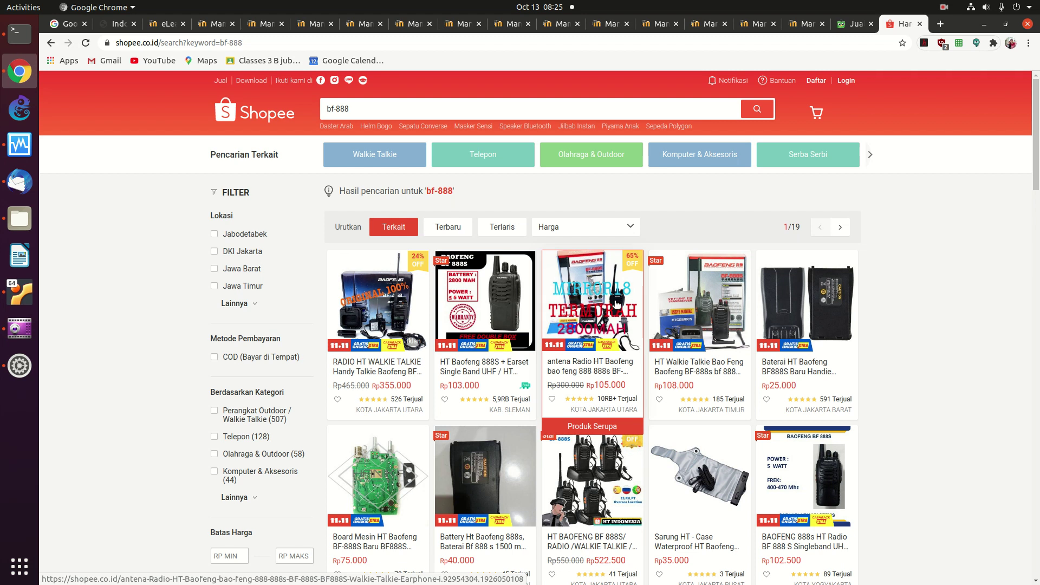
- Open the "Board Mesin HT Baofeng BF-888S" product, view its enlarged circuit board photo, and close the photo
{"action": "left_click", "coordinate": [402, 471]}
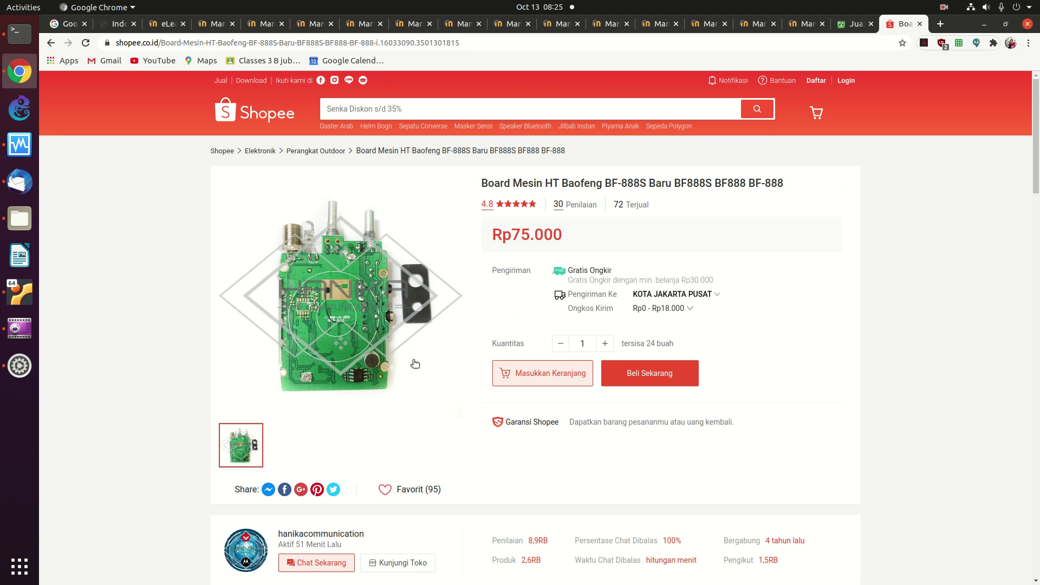
{"action": "left_click", "coordinate": [370, 291]}
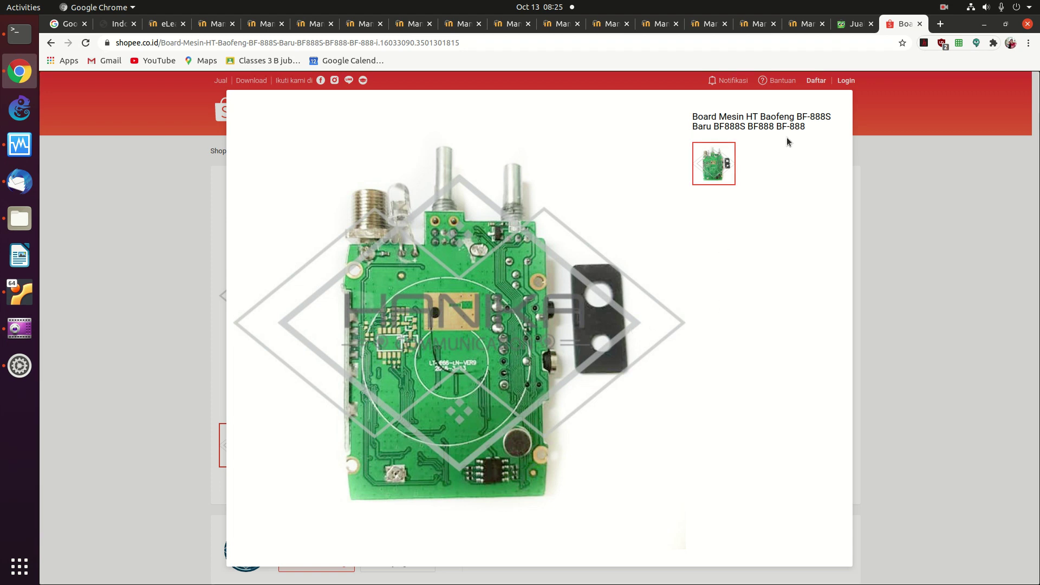
{"action": "left_click", "coordinate": [199, 221]}
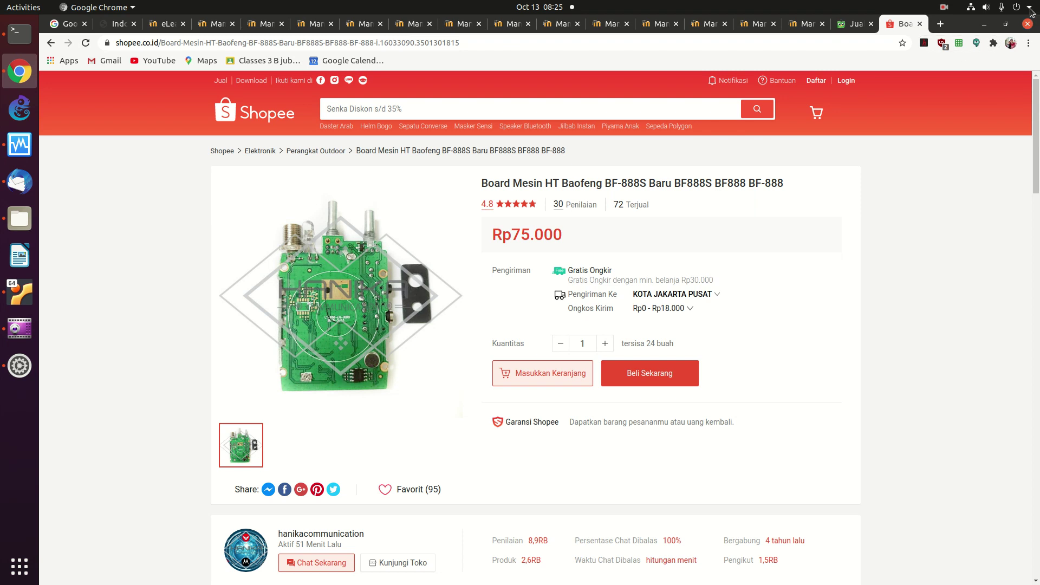
- Search Google for "BF-888S VOX" in a new browser tab
{"action": "left_click", "coordinate": [941, 24]}
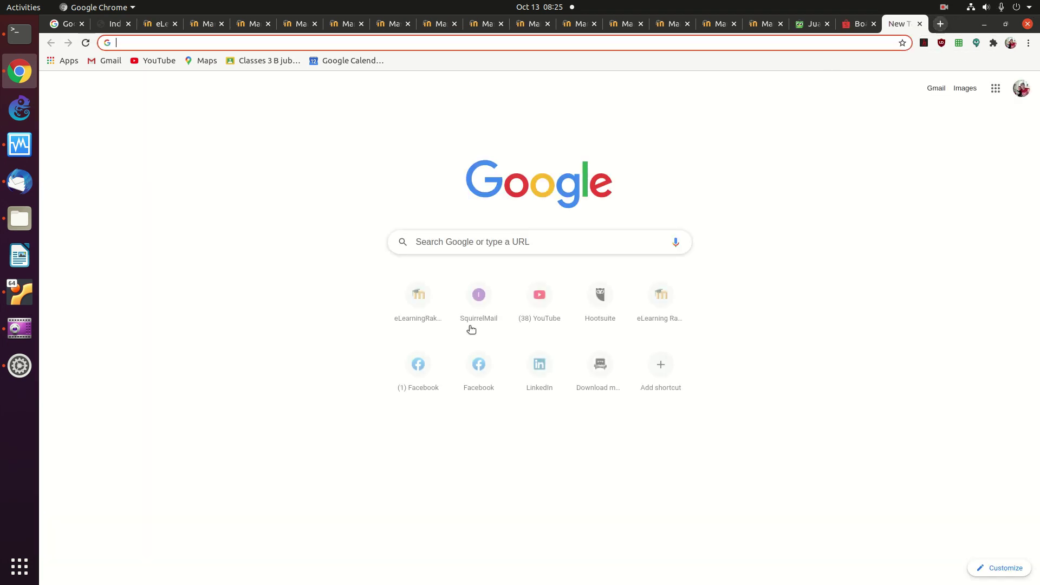
{"action": "left_click", "coordinate": [468, 239]}
{"action": "type", "text": "BF"}
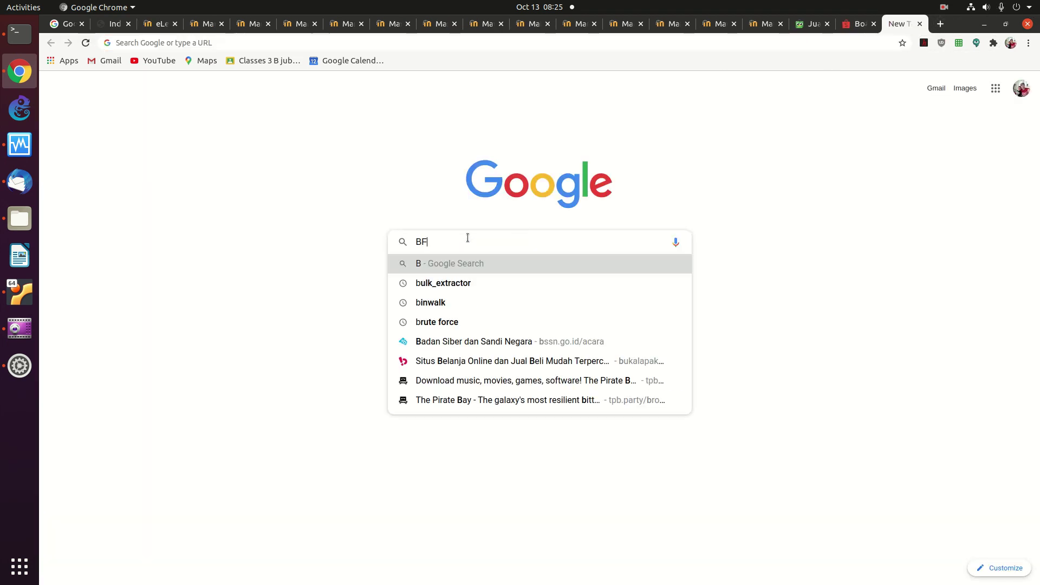
{"action": "type", "text": "-888S VOS"}
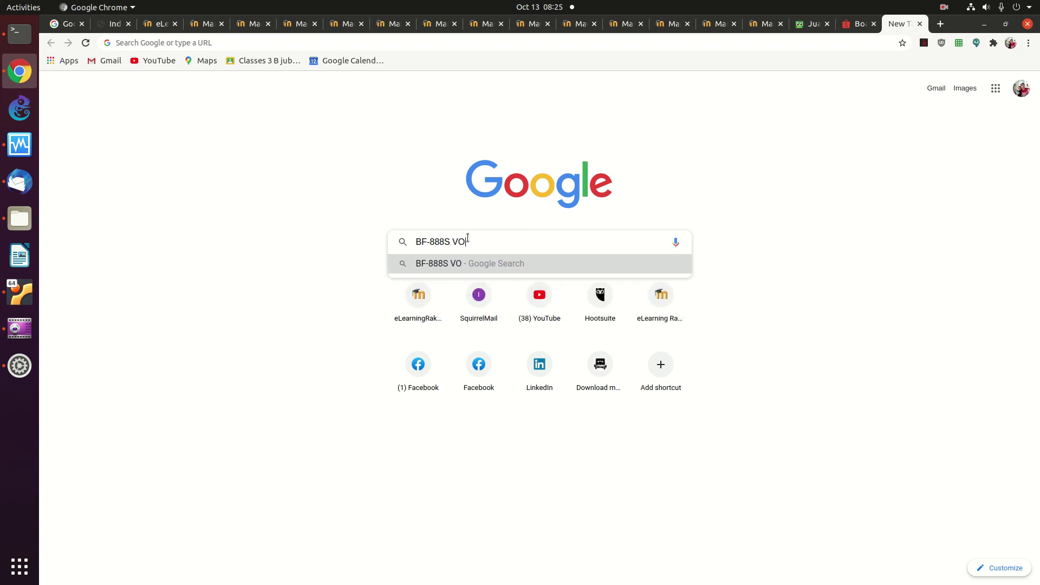
{"action": "key", "text": "Return"}
{"action": "left_click", "coordinate": [375, 108]}
{"action": "key", "text": "BackSpace"}
{"action": "type", "text": "X"}
{"action": "key", "text": "Return"}
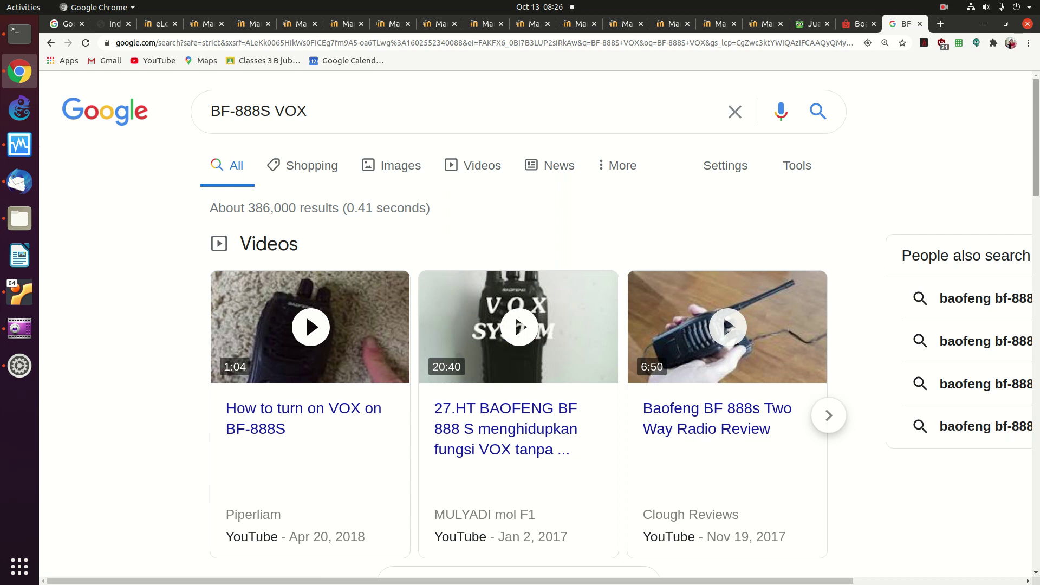
- Skim the VOX search results and preview the video on how to turn on VOX on the BF-888S
{"action": "scroll", "coordinate": [1009, 215], "scroll_direction": "down", "scroll_amount": 5}
{"action": "scroll", "coordinate": [1006, 217], "scroll_direction": "down", "scroll_amount": 1}
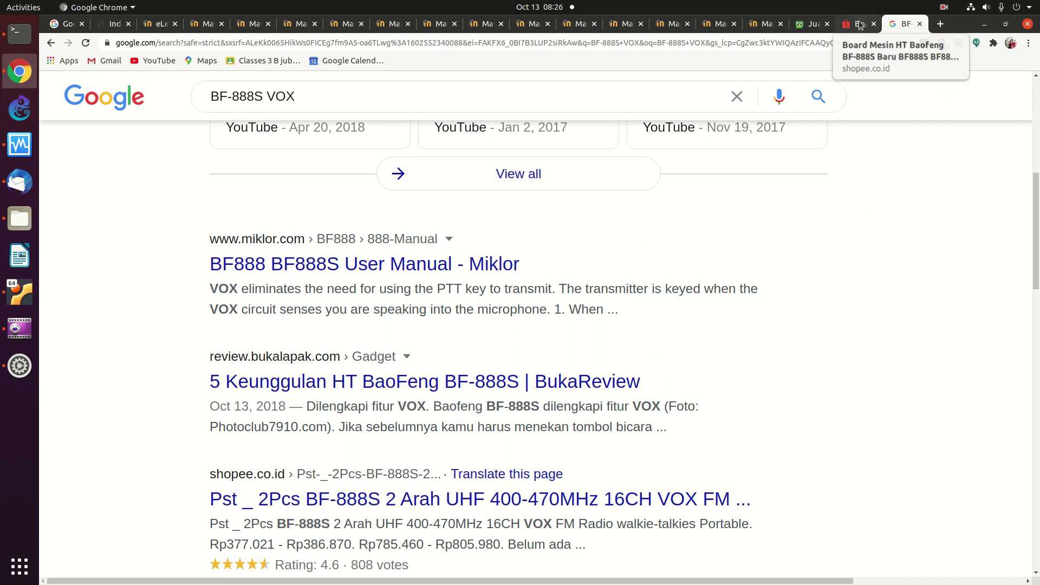
{"action": "scroll", "coordinate": [519, 346], "scroll_direction": "up", "scroll_amount": 1}
{"action": "scroll", "coordinate": [723, 313], "scroll_direction": "up", "scroll_amount": 6}
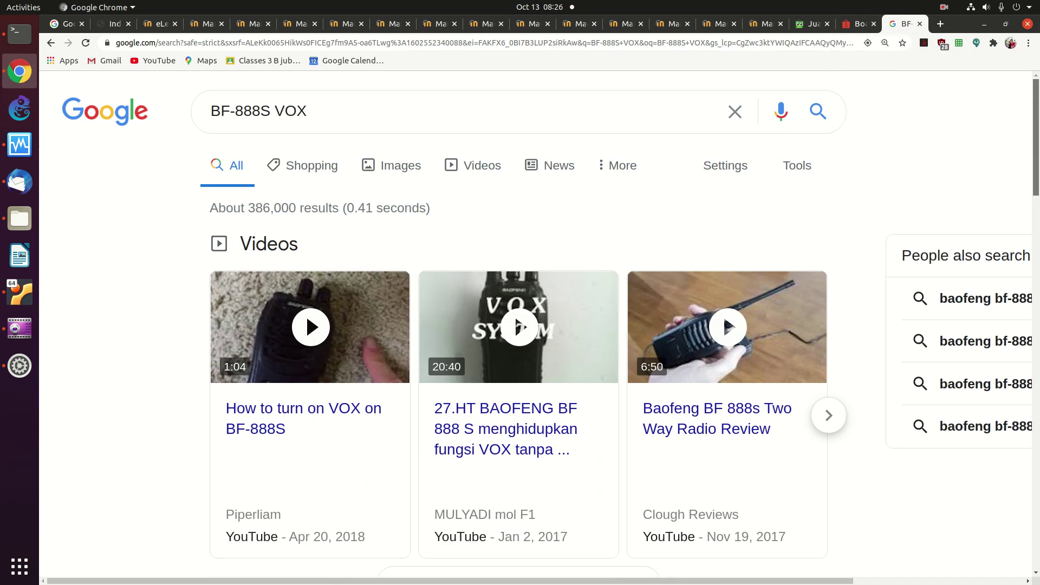
{"action": "mouse_move", "coordinate": [284, 294]}
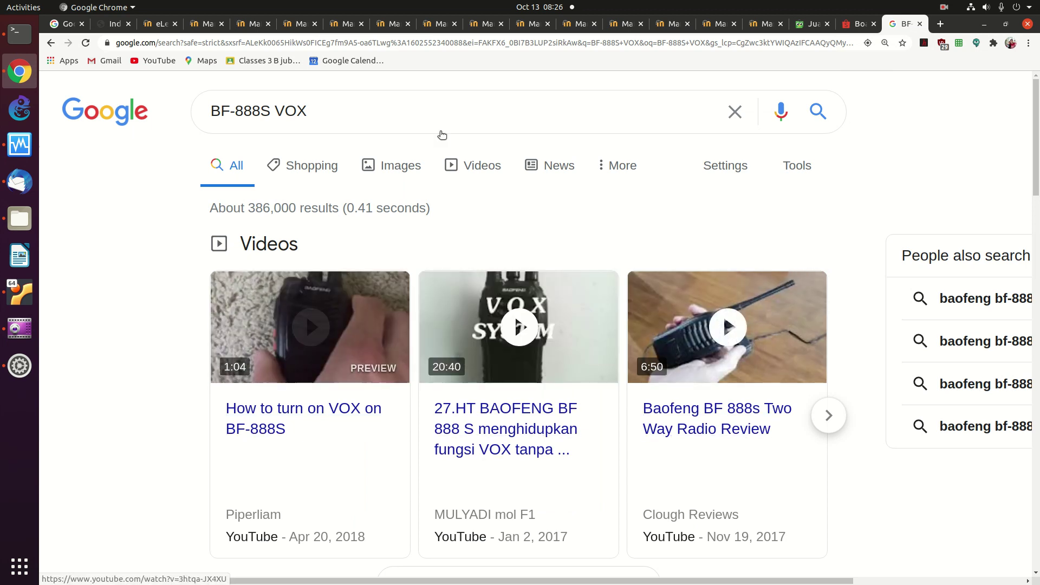
- Change the Google search to "BF-888S external antenna" and look at the video results
{"action": "left_click", "coordinate": [365, 120]}
{"action": "key", "text": "BackSpace"}
{"action": "key", "text": "BackSpace"}
{"action": "key", "text": "BackSpace"}
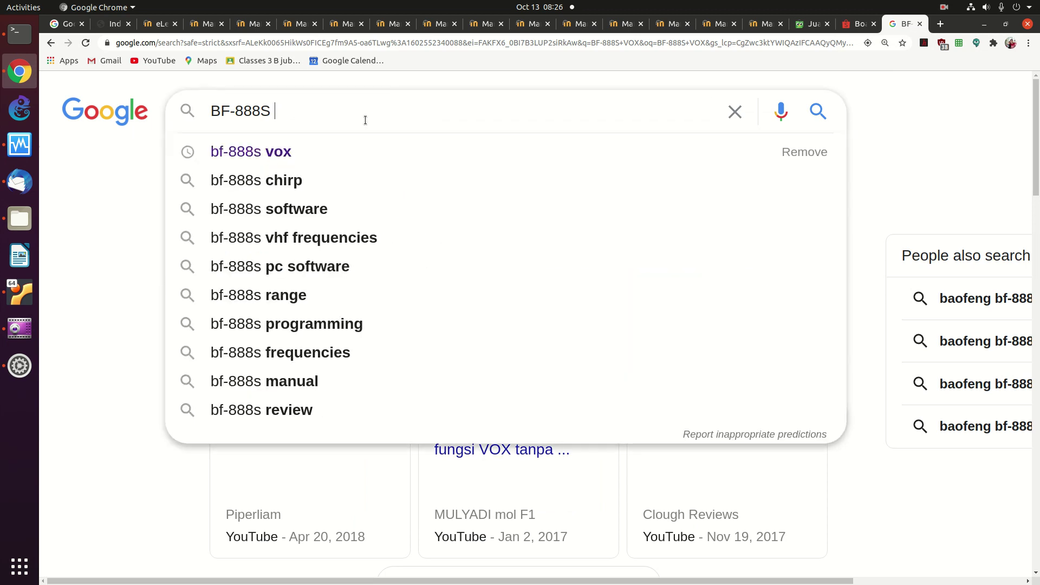
{"action": "type", "text": "external antenn"}
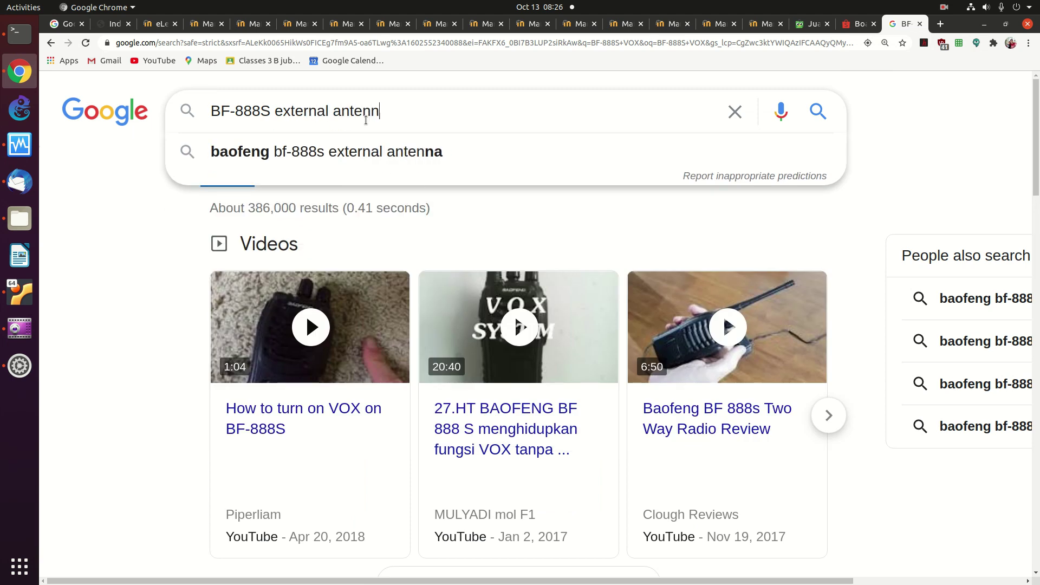
{"action": "type", "text": "a"}
{"action": "key", "text": "Return"}
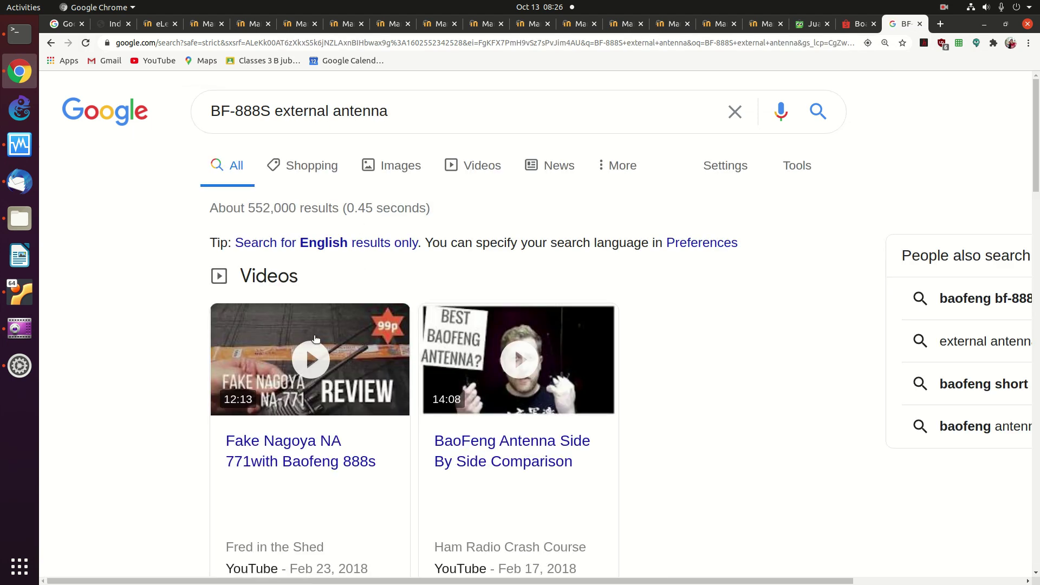
{"action": "mouse_move", "coordinate": [345, 305]}
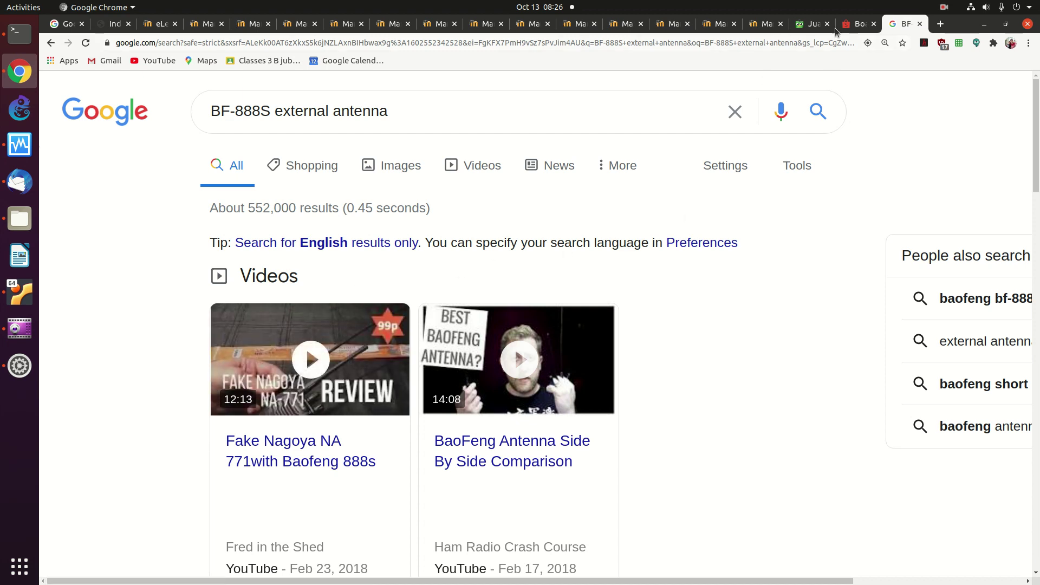
- Return to the Shopee BF-888S board product, highlight its price, and read the product description and reviews
{"action": "left_click", "coordinate": [857, 24]}
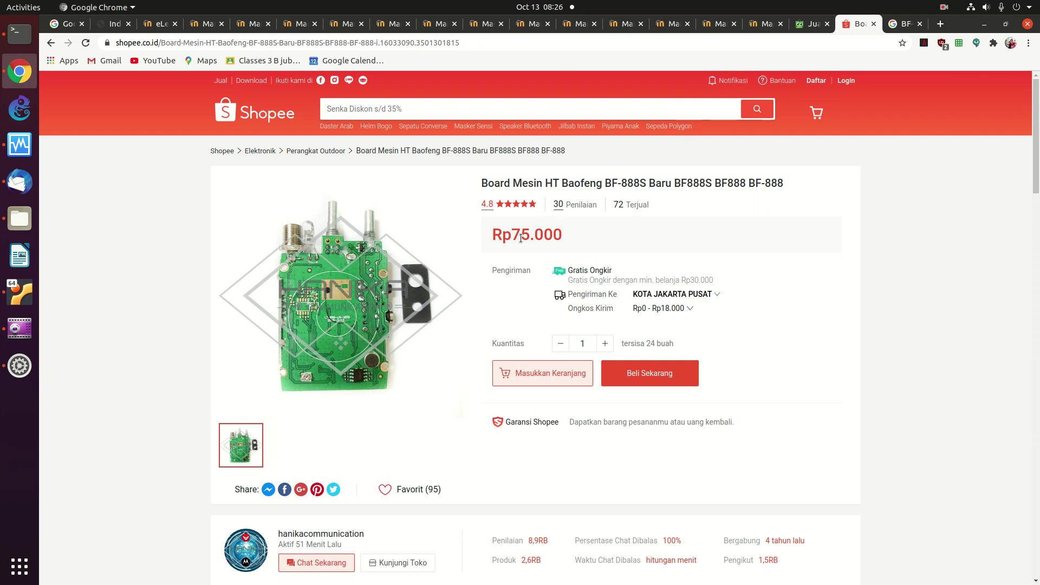
{"action": "left_click_drag", "start_coordinate": [556, 234], "coordinate": [495, 229]}
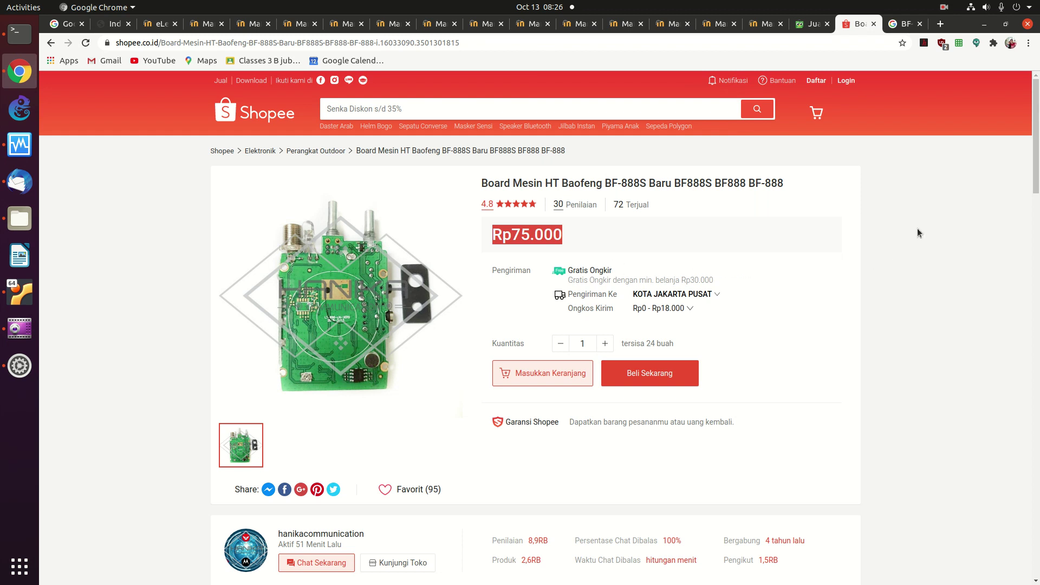
{"action": "scroll", "coordinate": [1014, 239], "scroll_direction": "down", "scroll_amount": 8}
{"action": "scroll", "coordinate": [1011, 267], "scroll_direction": "down", "scroll_amount": 2}
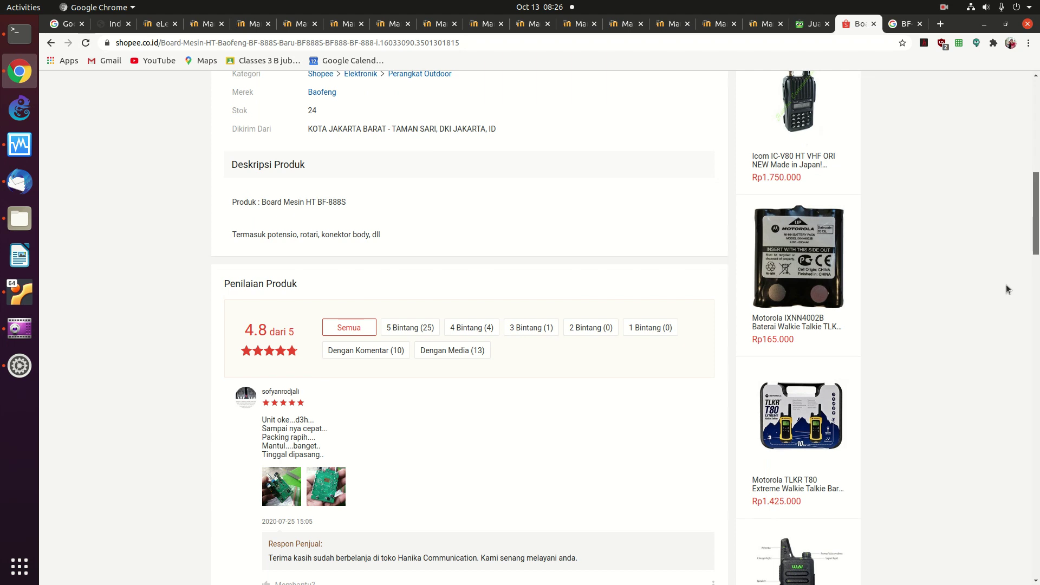
- Enlarge the two circuit board photos in the first customer review of the BF-888S board
{"action": "scroll", "coordinate": [1006, 288], "scroll_direction": "down", "scroll_amount": 1}
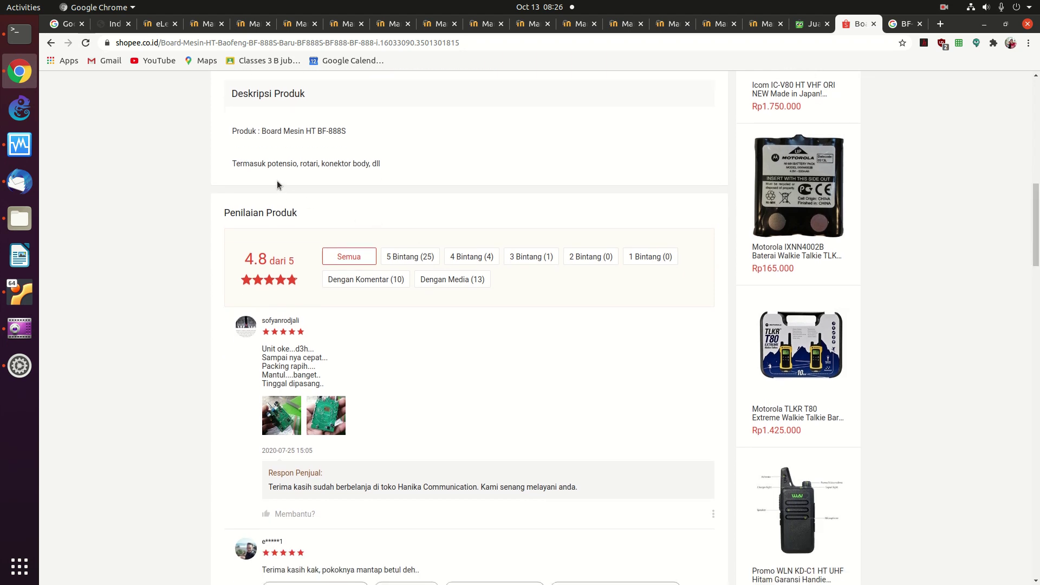
{"action": "left_click", "coordinate": [278, 419]}
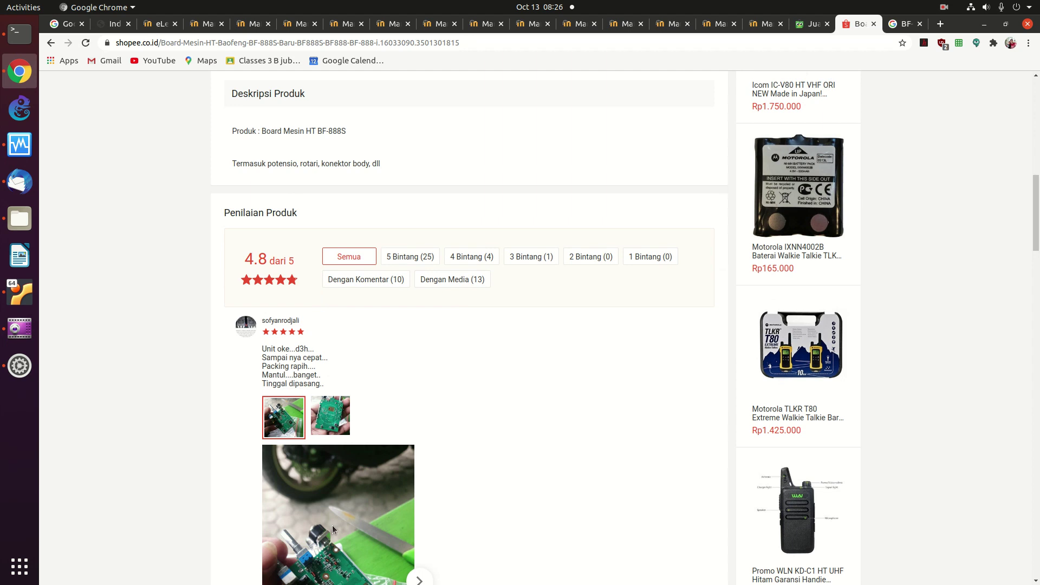
{"action": "left_click", "coordinate": [337, 412]}
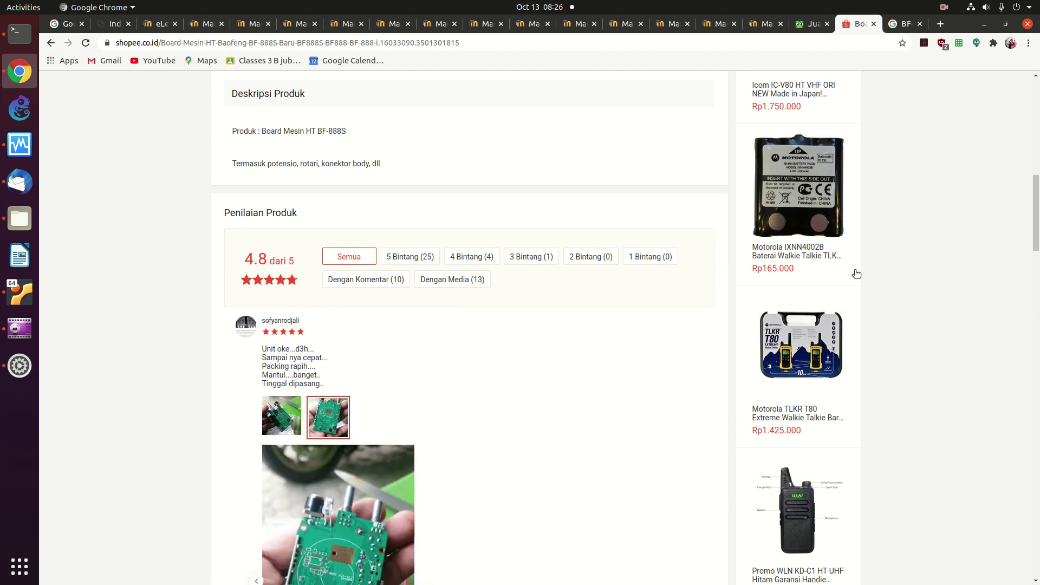
- Search Shopee for "BF-888S"
{"action": "left_click_drag", "start_coordinate": [1035, 195], "coordinate": [550, 74]}
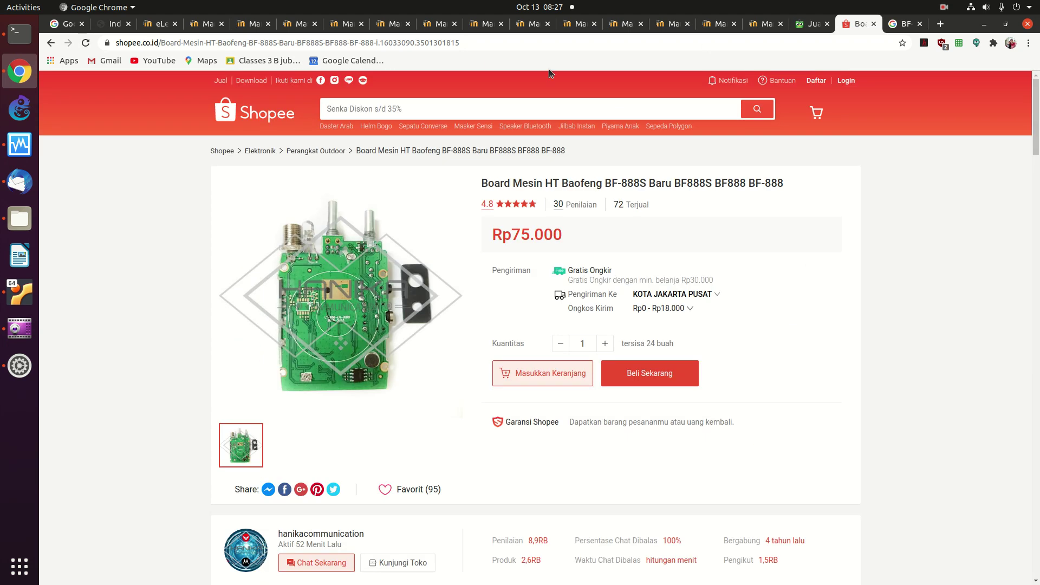
{"action": "left_click", "coordinate": [416, 110]}
{"action": "type", "text": "BF-888S"}
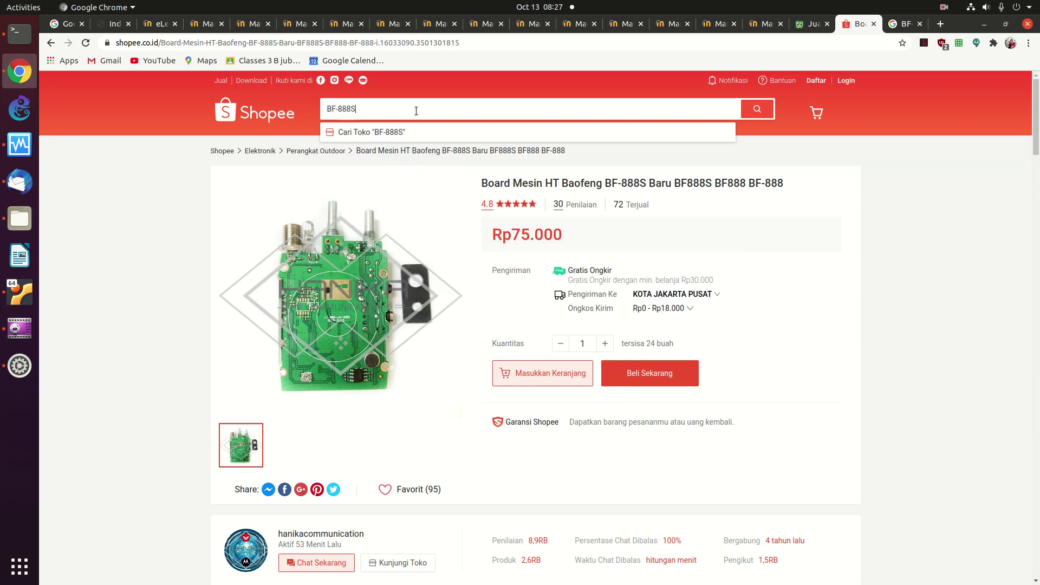
{"action": "key", "text": "Return"}
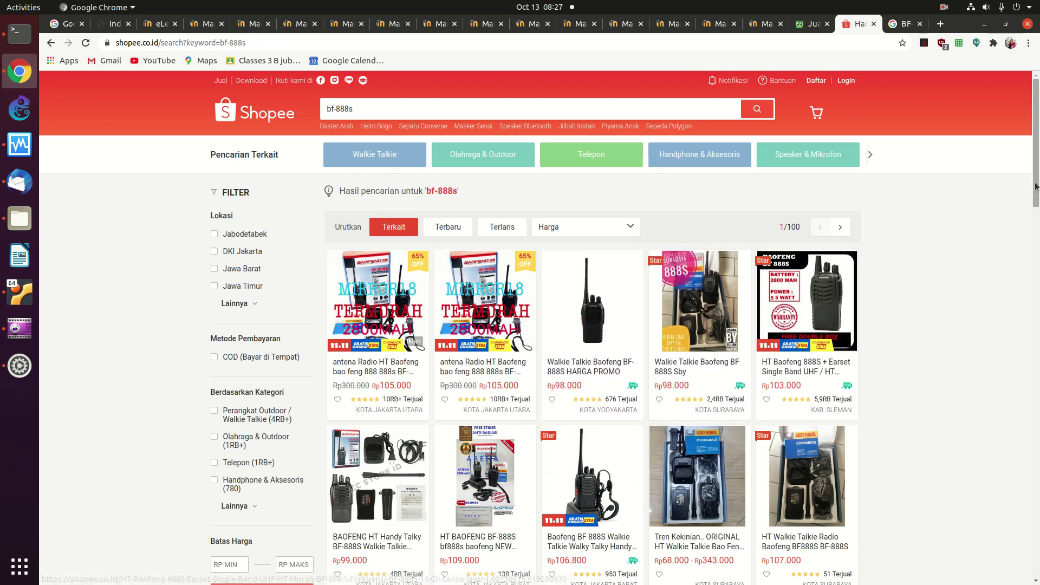
- Browse the Shopee BF-888S listings and compare the prices of the radios and accessories
{"action": "scroll", "coordinate": [1015, 247], "scroll_direction": "down", "scroll_amount": 4}
{"action": "scroll", "coordinate": [1014, 250], "scroll_direction": "down", "scroll_amount": 6}
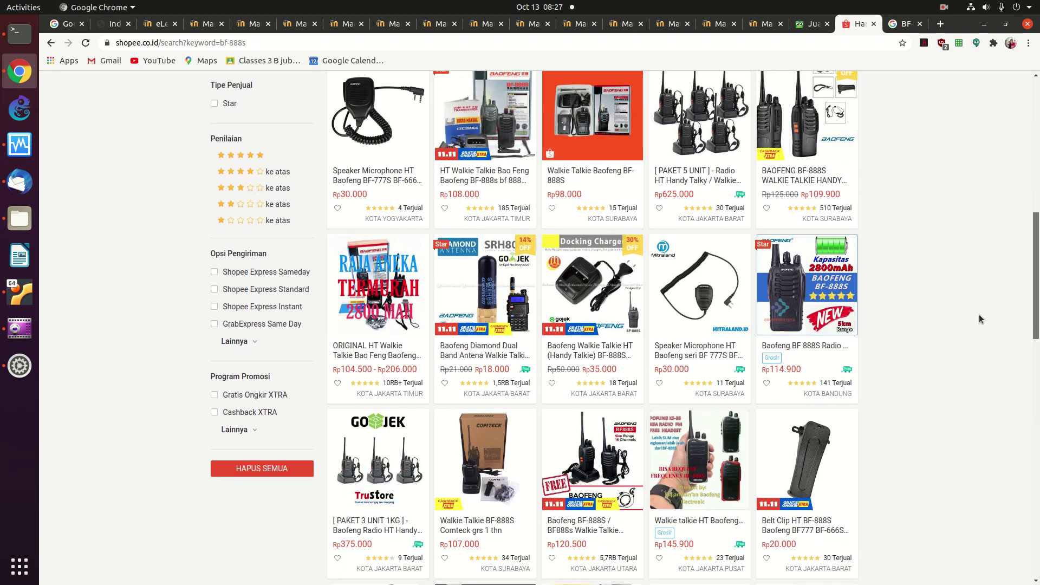
{"action": "scroll", "coordinate": [980, 304], "scroll_direction": "up", "scroll_amount": 3}
{"action": "scroll", "coordinate": [982, 282], "scroll_direction": "down", "scroll_amount": 4}
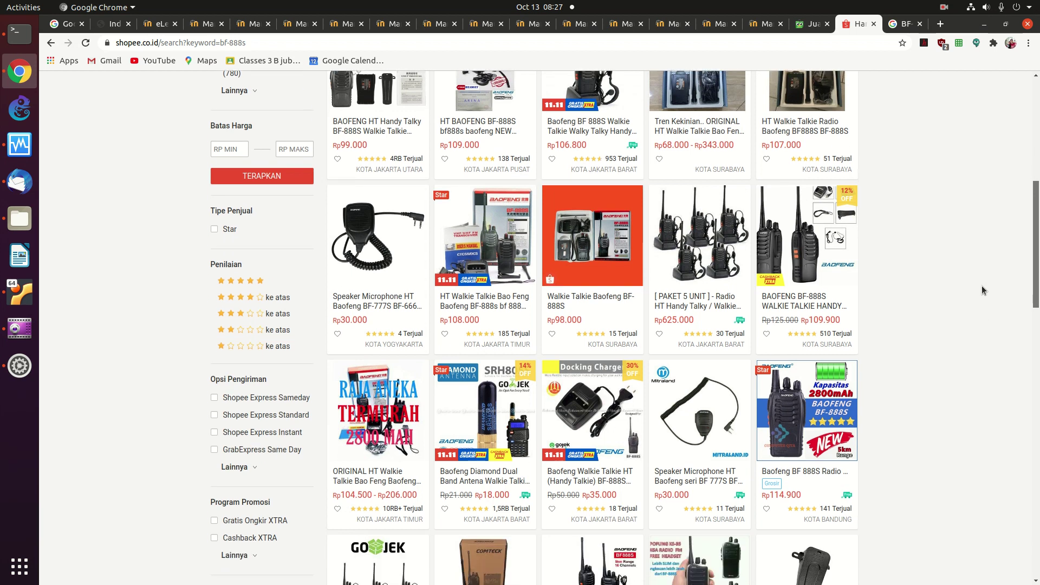
{"action": "scroll", "coordinate": [967, 330], "scroll_direction": "down", "scroll_amount": 5}
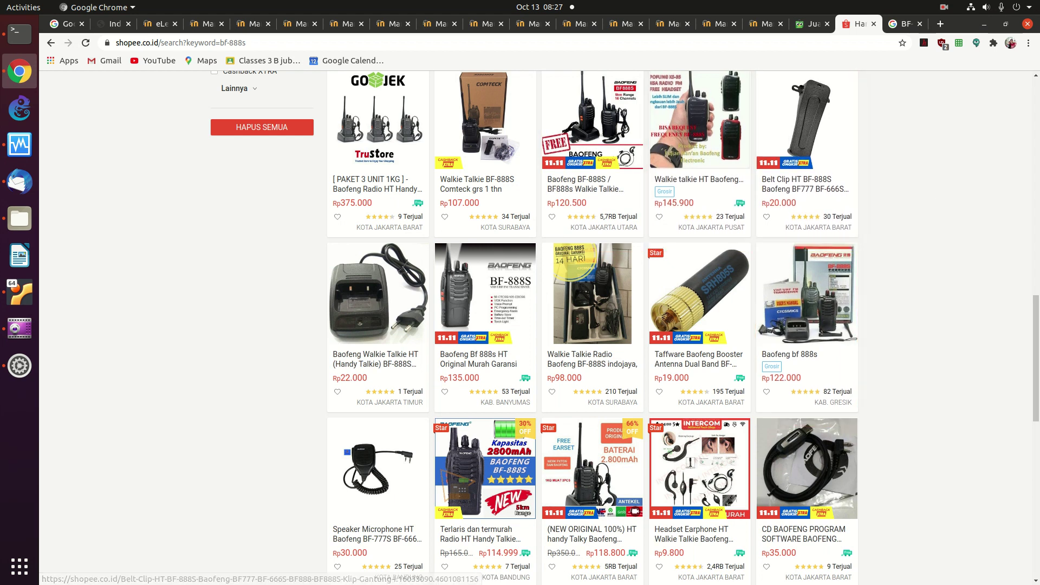
{"action": "left_click_drag", "start_coordinate": [1036, 320], "coordinate": [1025, 434]}
{"action": "scroll", "coordinate": [1026, 435], "scroll_direction": "up", "scroll_amount": 15}
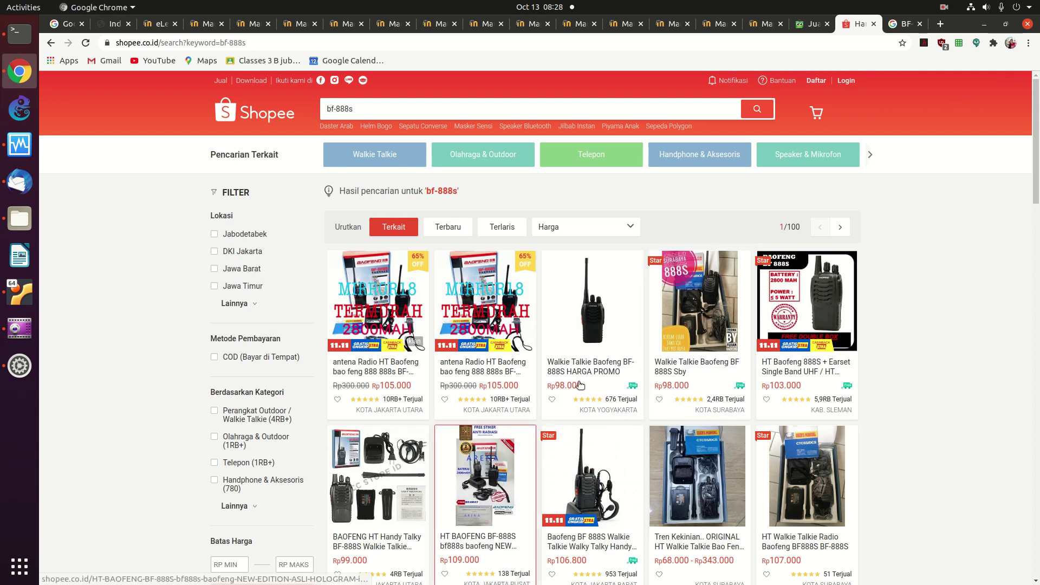
- Search Google for "mic BF-888S" in a new browser tab and skim the image results
{"action": "key", "text": "ctrl+t"}
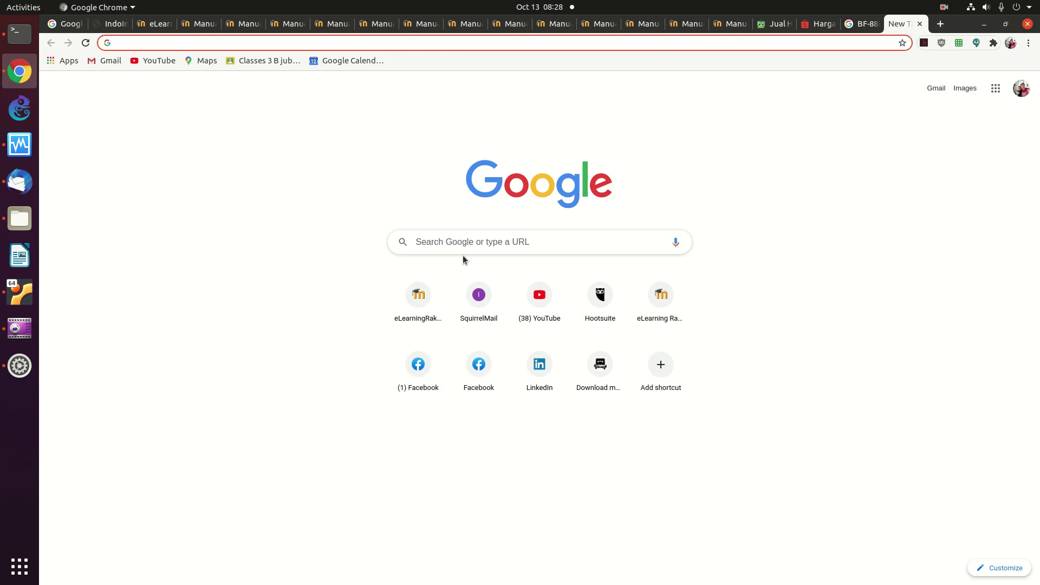
{"action": "left_click", "coordinate": [465, 244]}
{"action": "type", "text": "mic "}
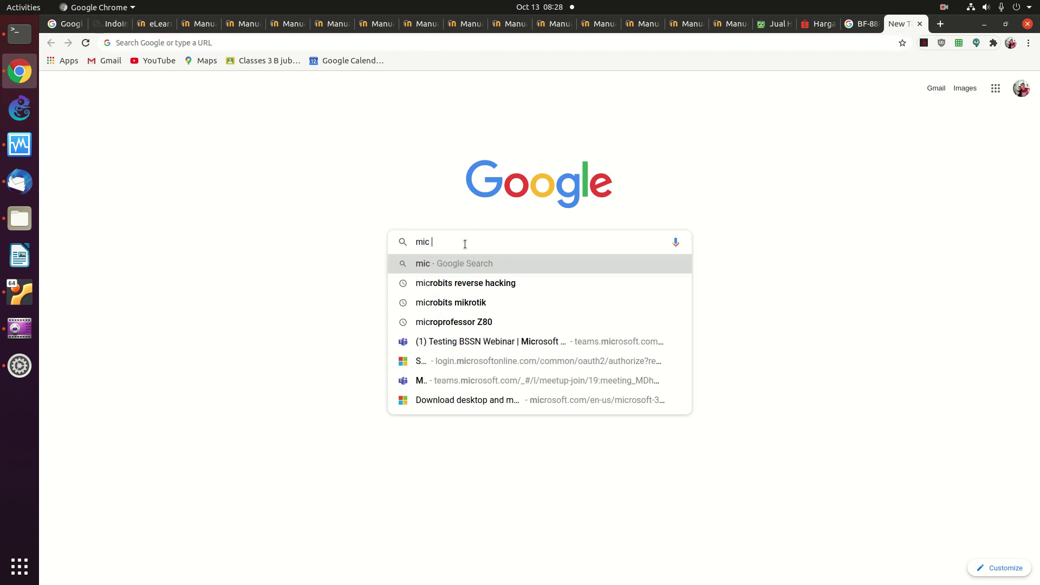
{"action": "type", "text": "BF-888S"}
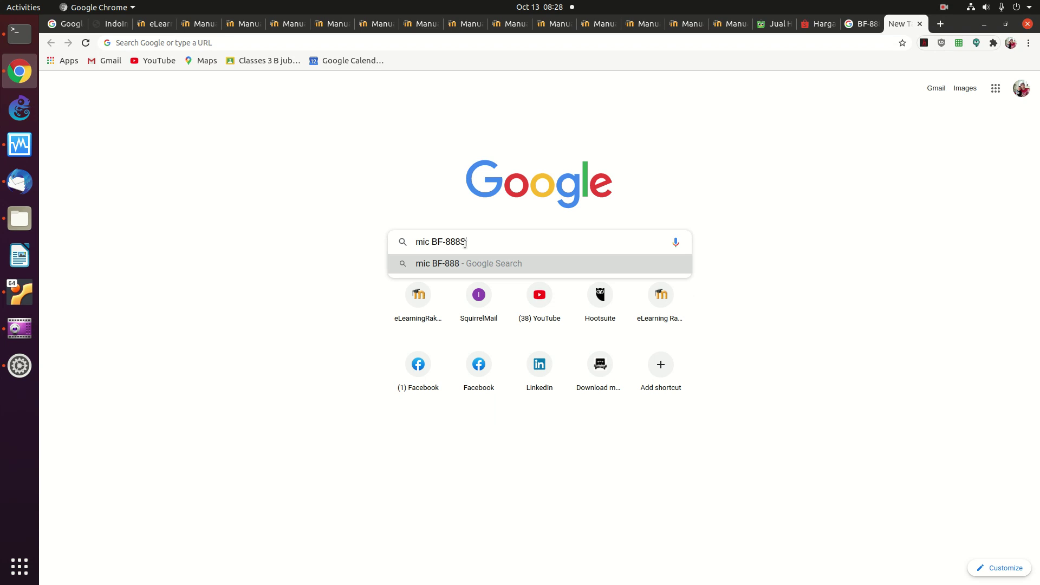
{"action": "key", "text": "Return"}
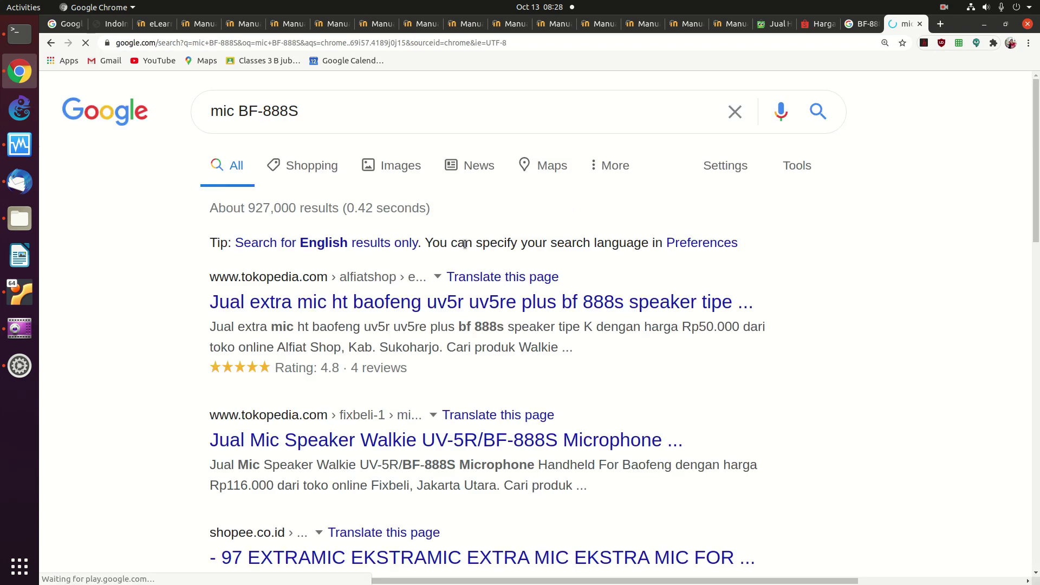
{"action": "left_click", "coordinate": [386, 167]}
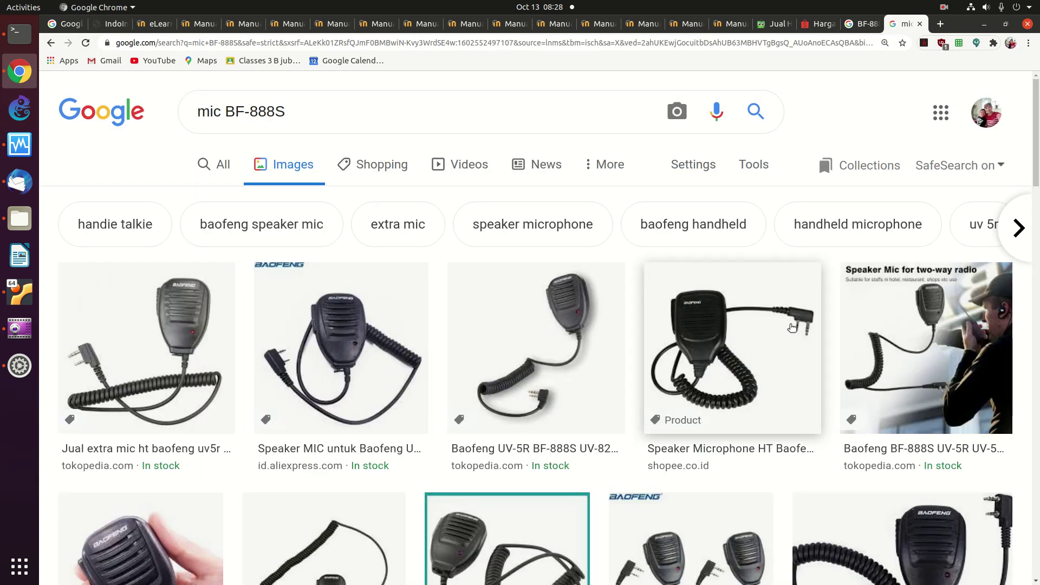
{"action": "scroll", "coordinate": [1015, 405], "scroll_direction": "down", "scroll_amount": 15}
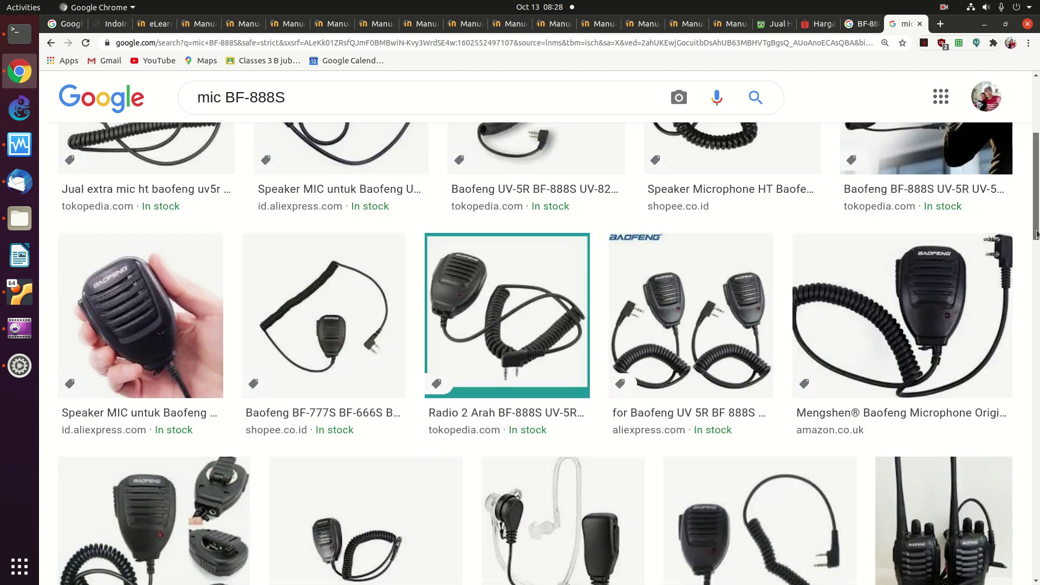
{"action": "scroll", "coordinate": [1015, 405], "scroll_direction": "up", "scroll_amount": 15}
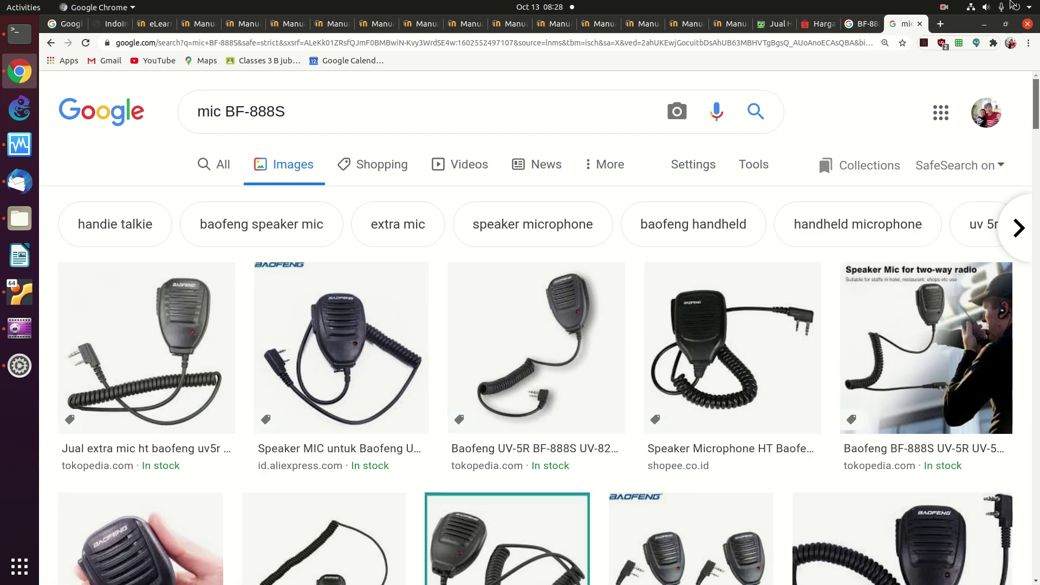
- Change the image search to "mic BF-888S schema"
{"action": "left_click", "coordinate": [402, 113]}
{"action": "type", "text": "schema"}
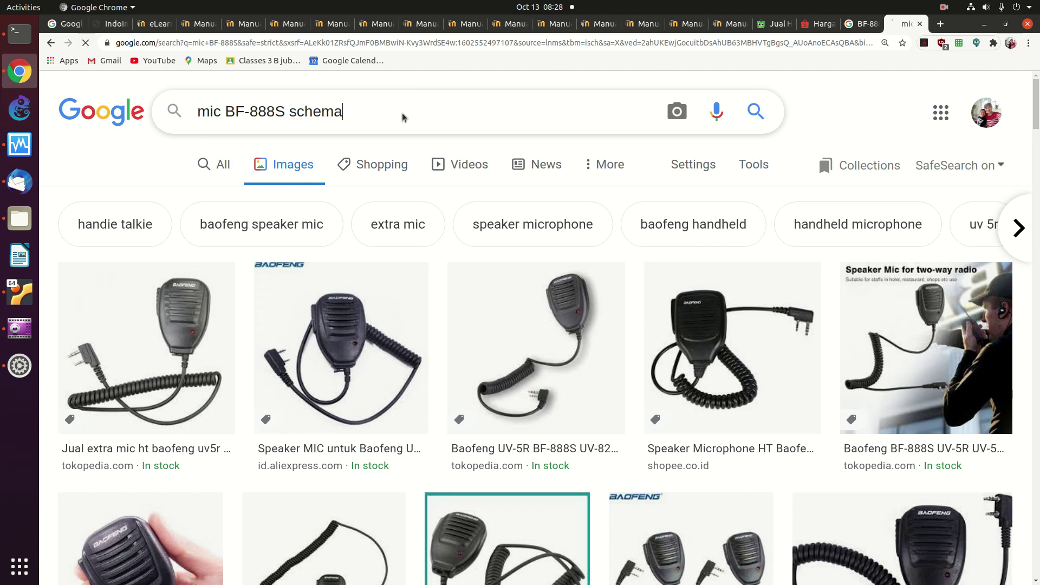
{"action": "key", "text": "Return"}
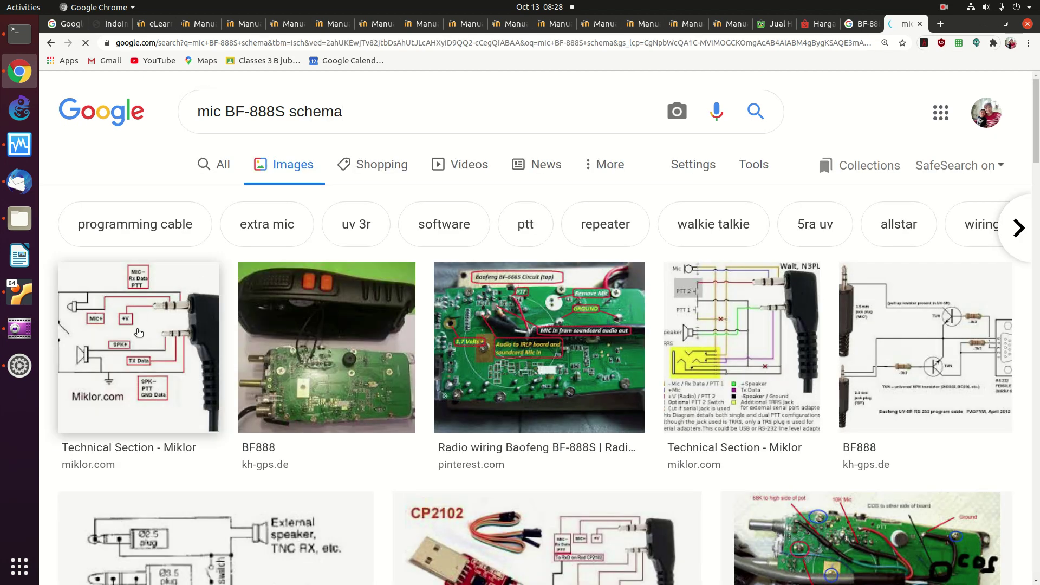
- Examine the Miklor plug wiring diagram, the Pinterest radio wiring photo and the kh-gps.de speaker and microphone schematic
{"action": "left_click", "coordinate": [132, 347]}
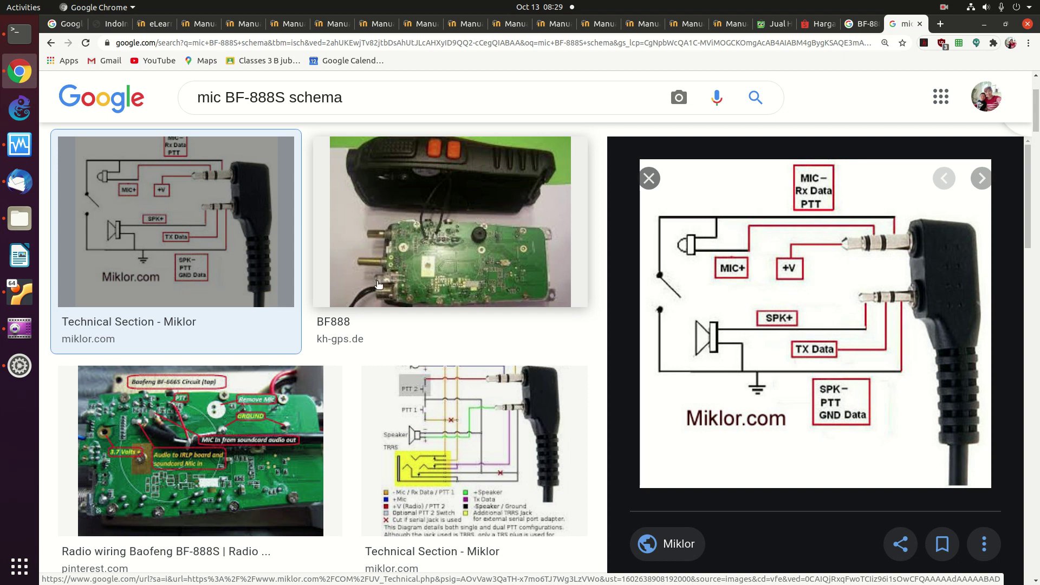
{"action": "left_click", "coordinate": [130, 438]}
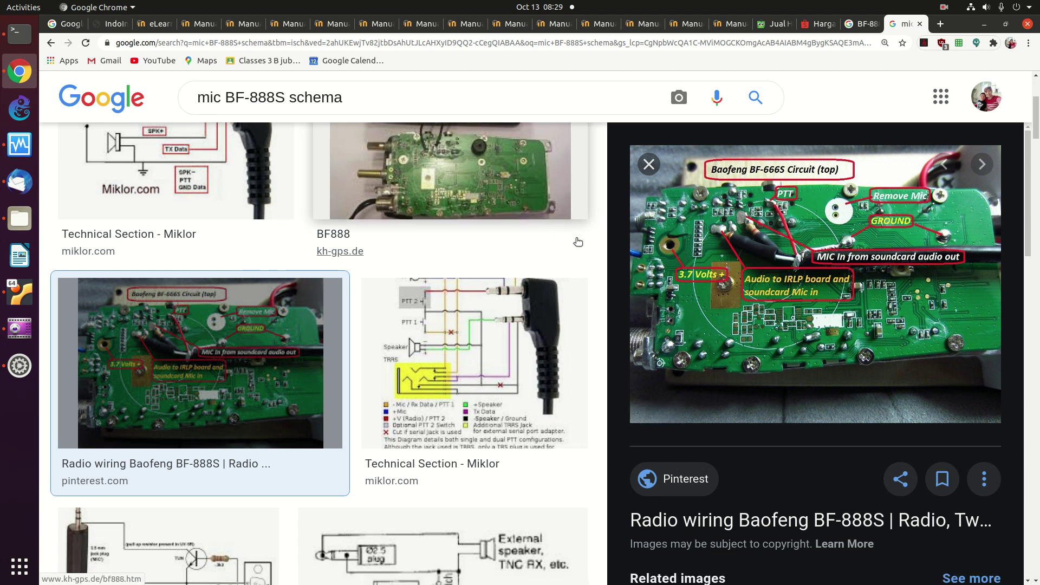
{"action": "left_click", "coordinate": [408, 555]}
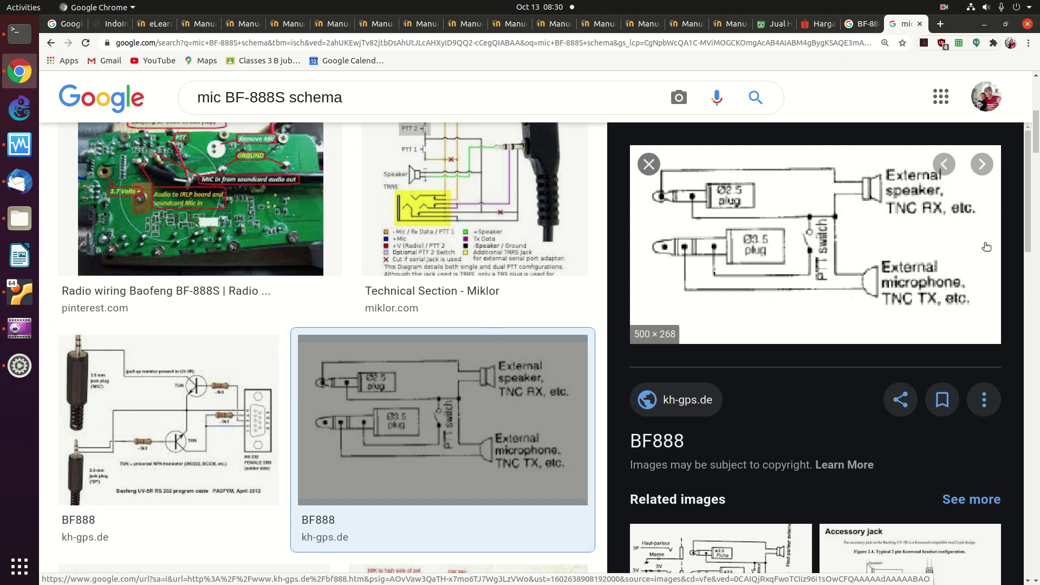
{"action": "scroll", "coordinate": [1032, 158], "scroll_direction": "down", "scroll_amount": 6}
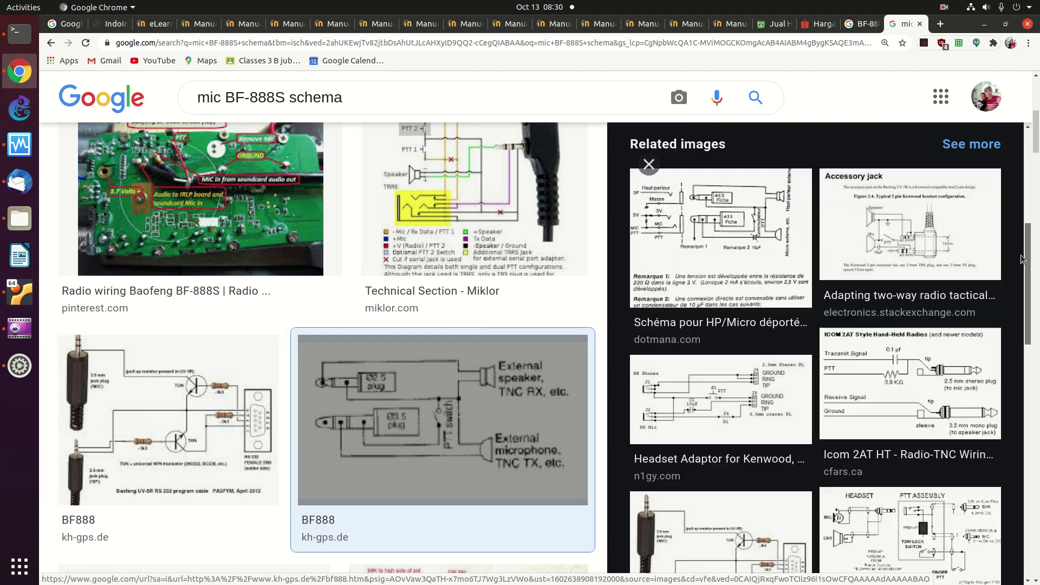
{"action": "scroll", "coordinate": [1024, 157], "scroll_direction": "up", "scroll_amount": 6}
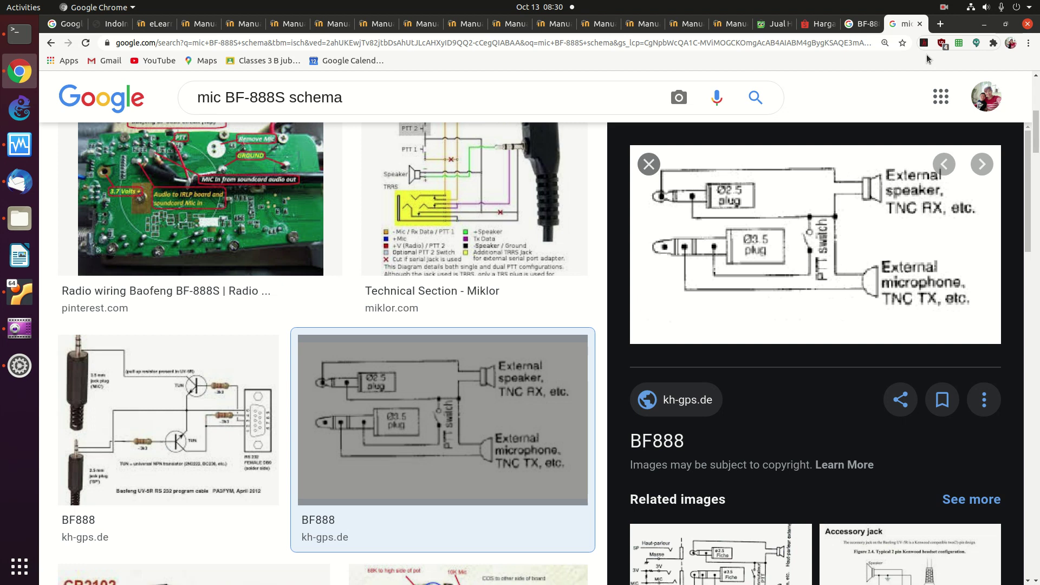
- Search Google for "FLDIGI" in a new tab and open the fldigi download directory on the W1HKJ site
{"action": "left_click", "coordinate": [941, 24]}
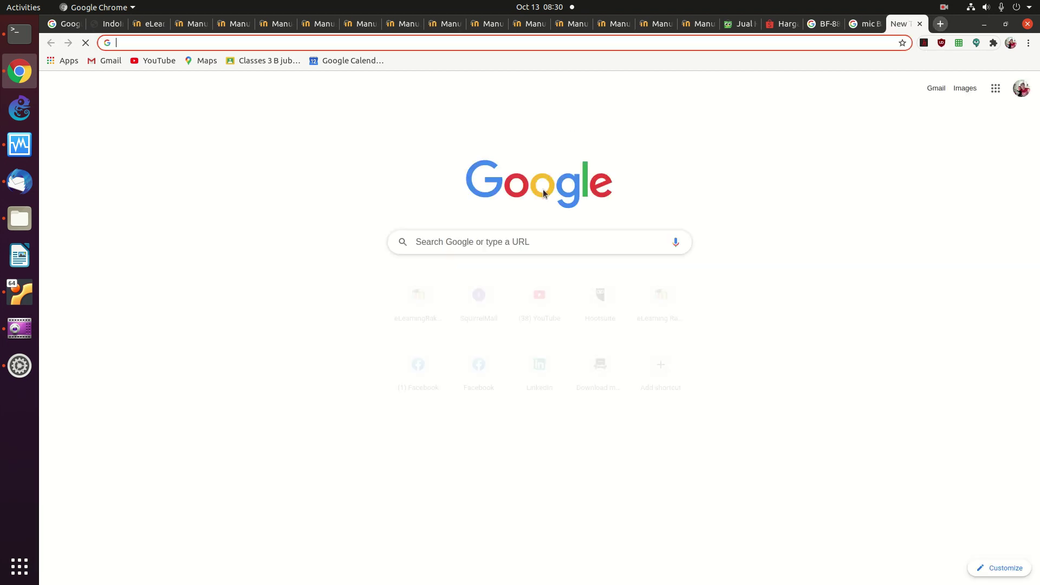
{"action": "left_click", "coordinate": [527, 237]}
{"action": "type", "text": "FLDIGI"}
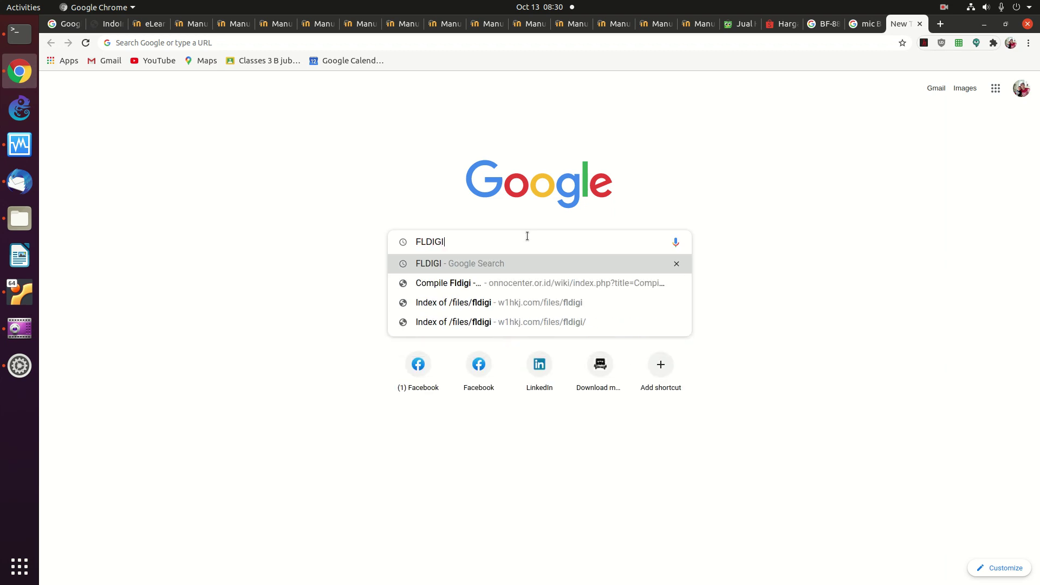
{"action": "key", "text": "Return"}
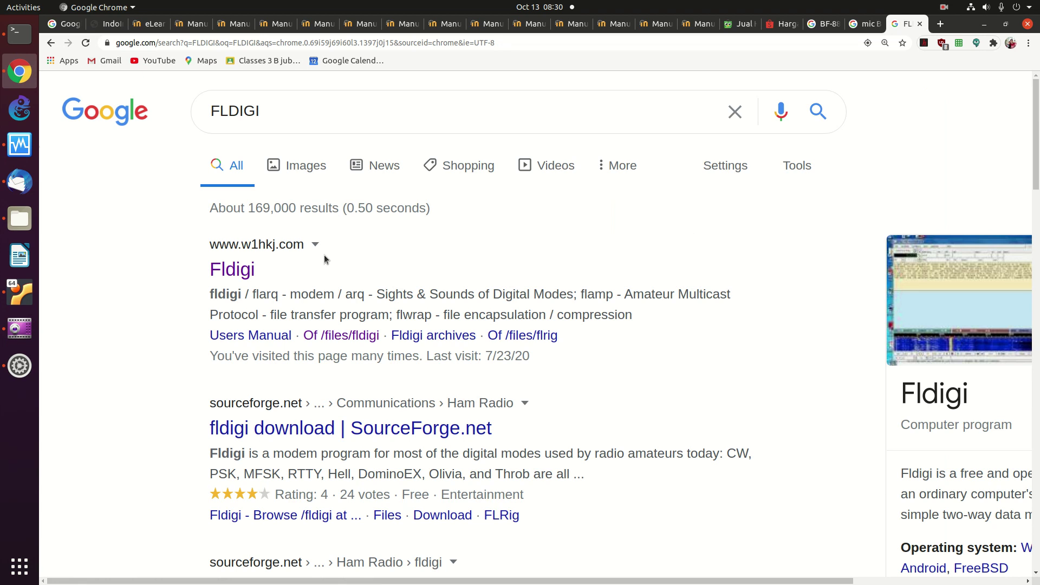
{"action": "left_click", "coordinate": [237, 271]}
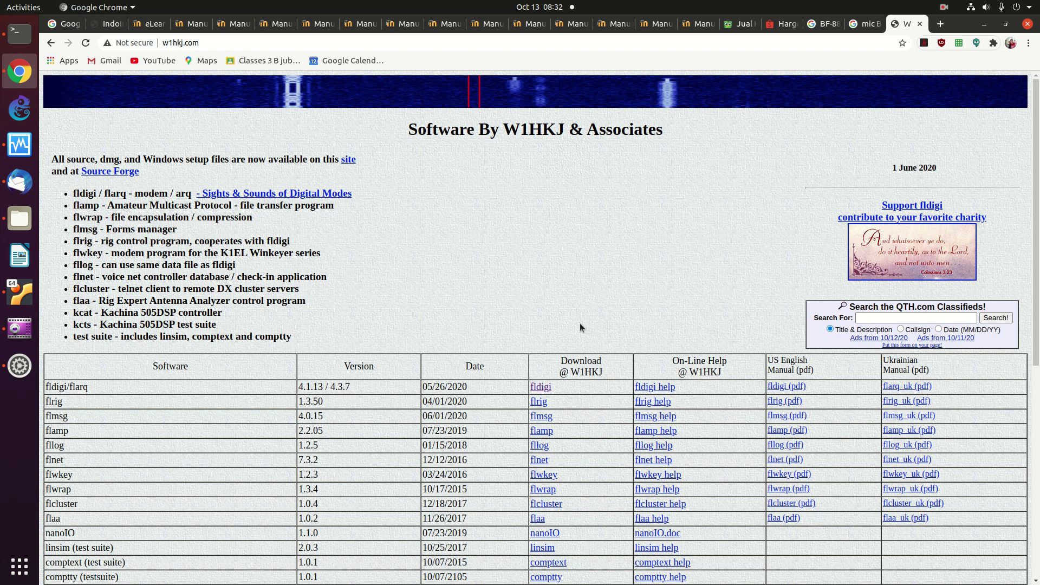
{"action": "left_click", "coordinate": [542, 387]}
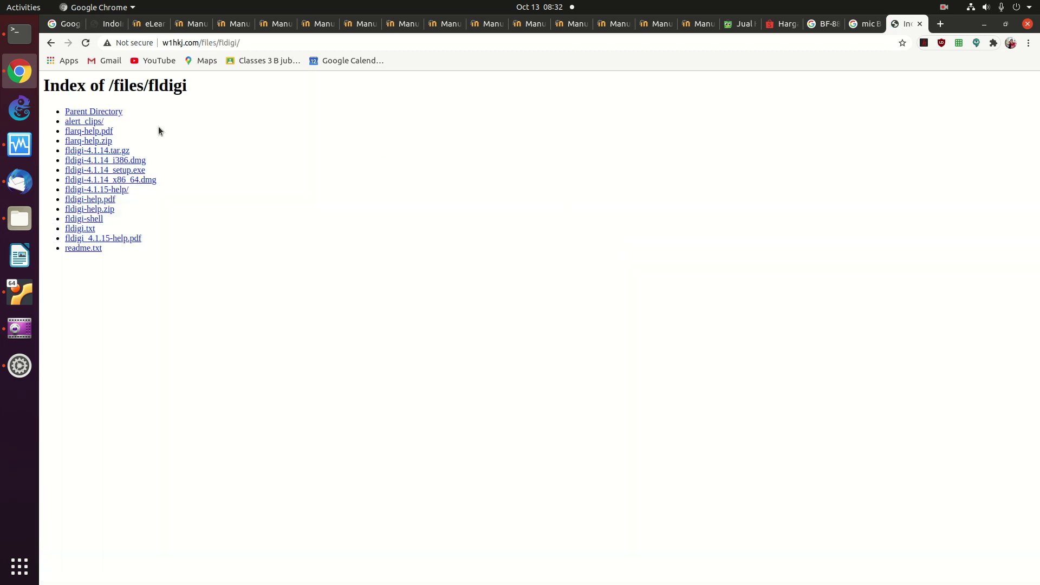
- Highlight the fldigi-4.1.14 tar.gz, setup.exe and x86_64.dmg files one after another in the download list
{"action": "left_click_drag", "start_coordinate": [131, 152], "coordinate": [48, 156]}
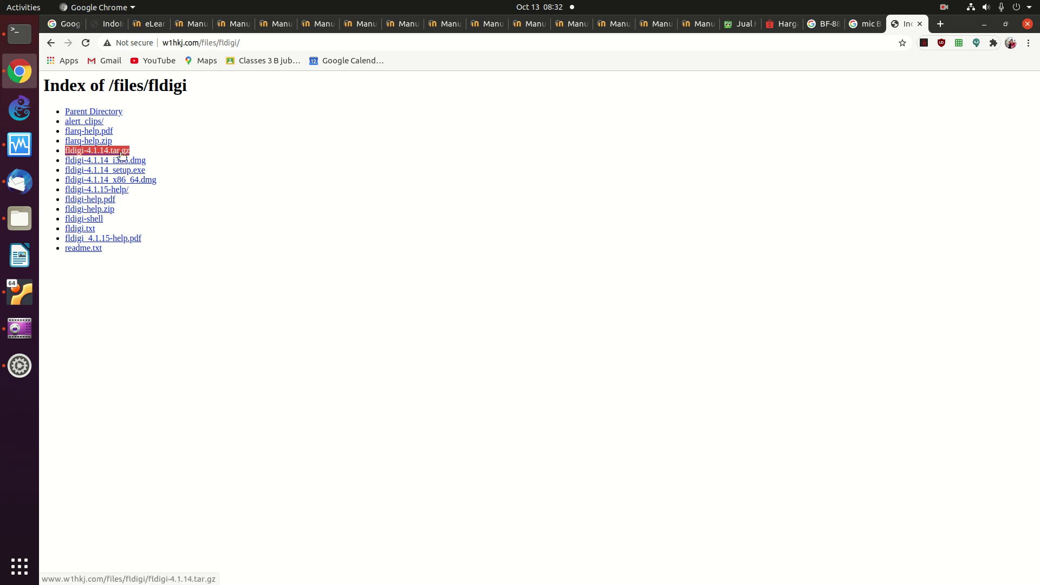
{"action": "left_click_drag", "start_coordinate": [147, 171], "coordinate": [59, 174]}
{"action": "left_click", "coordinate": [159, 165]}
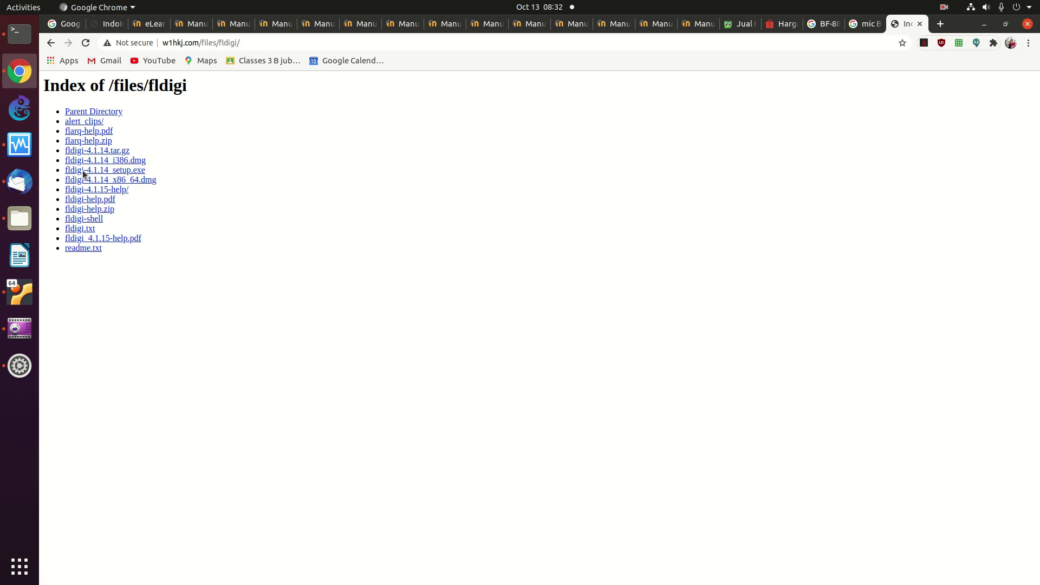
{"action": "left_click_drag", "start_coordinate": [162, 177], "coordinate": [62, 186]}
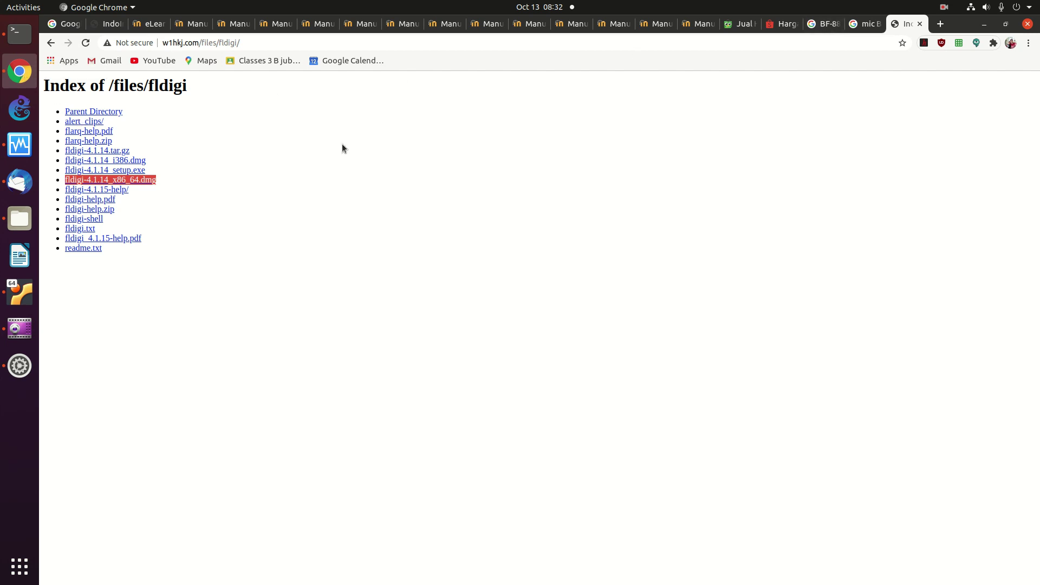
- Open OnnoWiki in a new Chrome tab and look up its "fldigi" page
{"action": "left_click", "coordinate": [25, 151]}
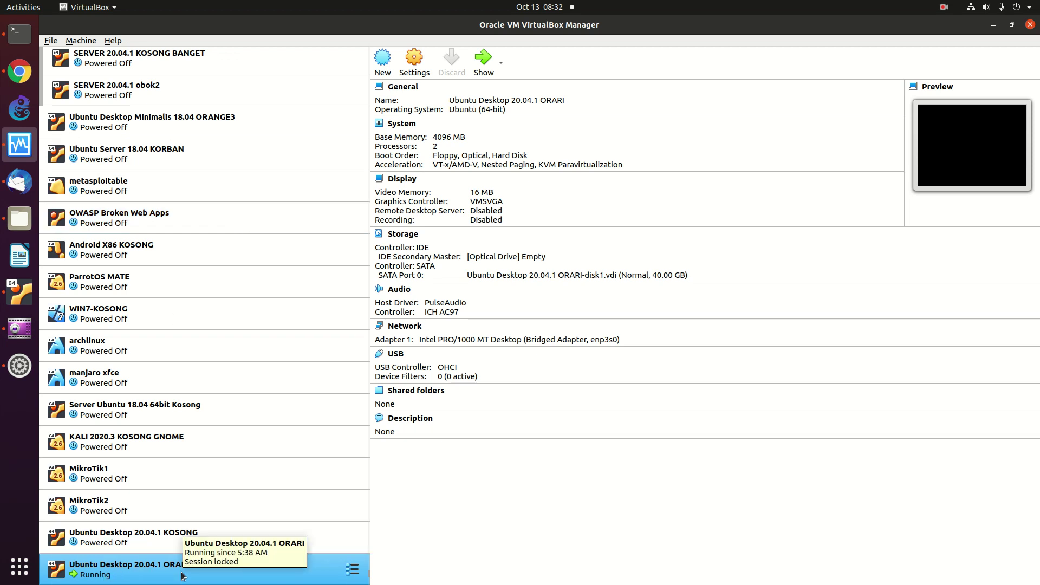
{"action": "left_click", "coordinate": [20, 71]}
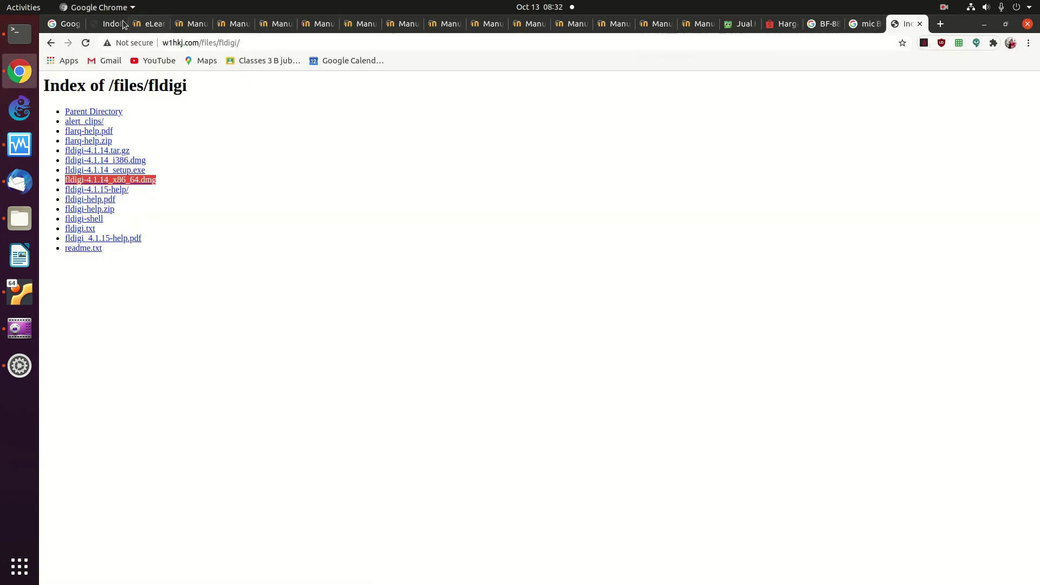
{"action": "left_click", "coordinate": [941, 23]}
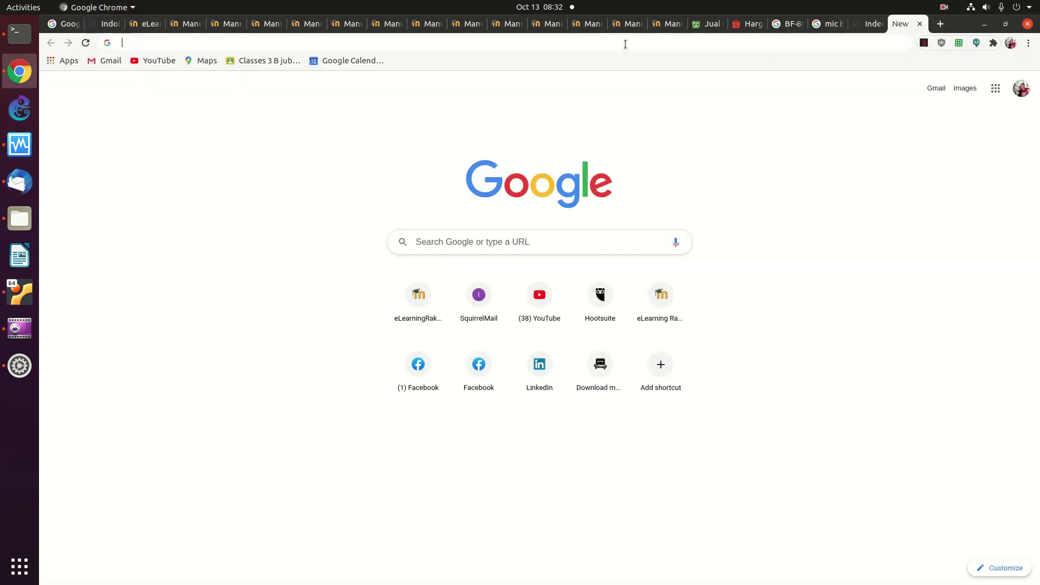
{"action": "left_click", "coordinate": [638, 38]}
{"action": "type", "text": "onno"}
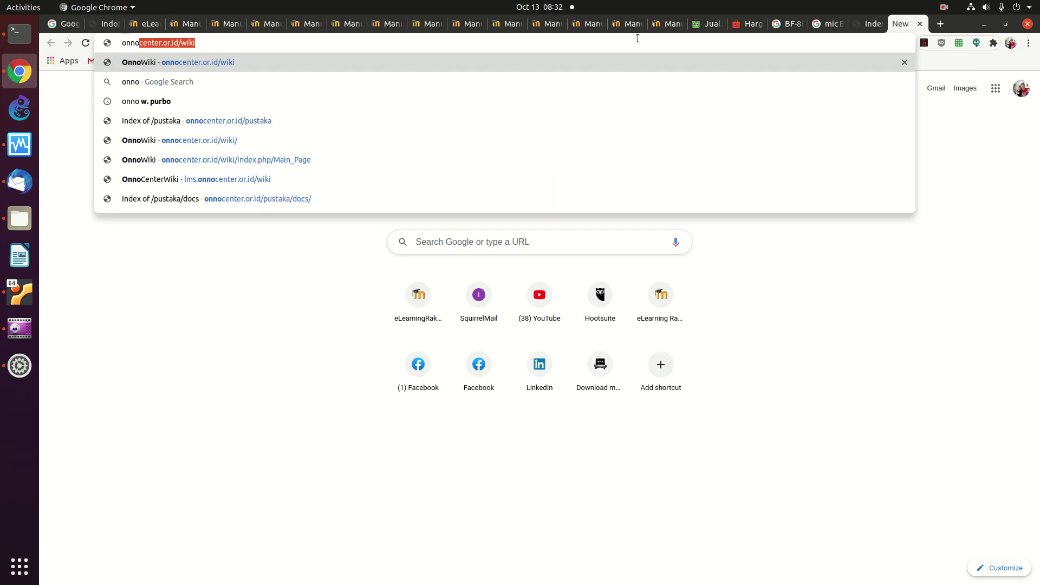
{"action": "key", "text": "Return"}
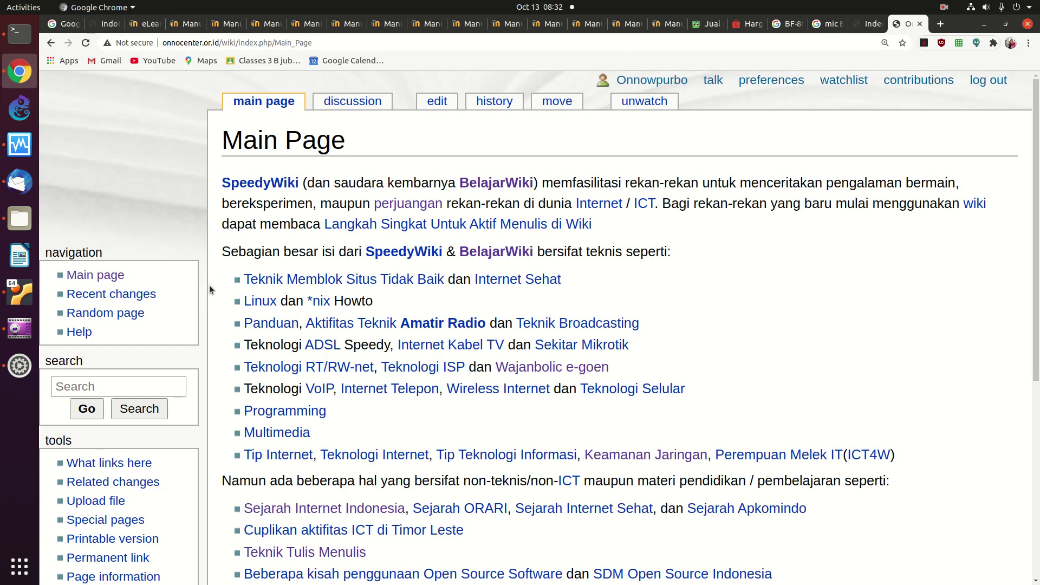
{"action": "type", "text": "fldigi"}
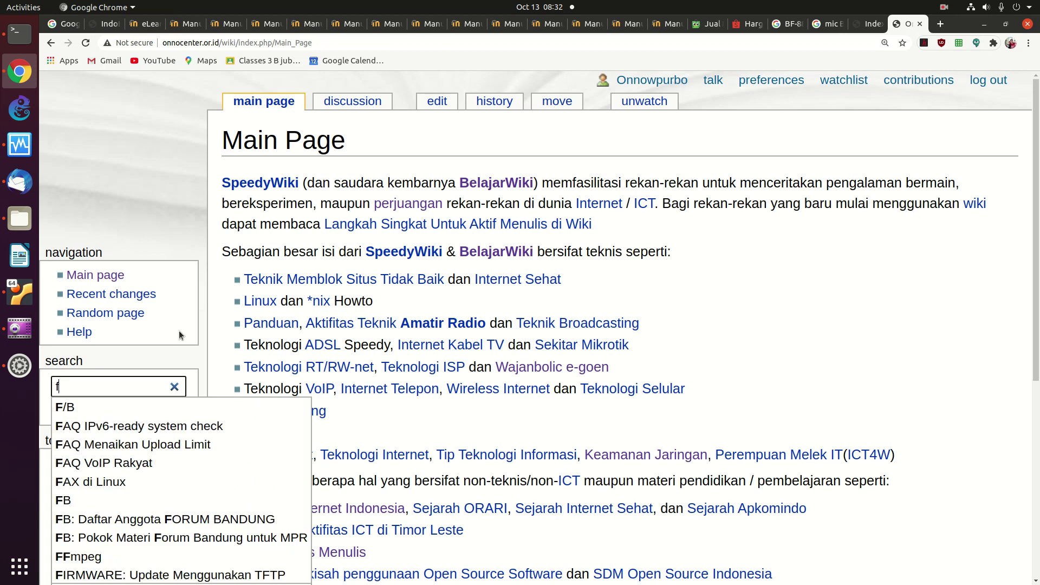
{"action": "key", "text": "Return"}
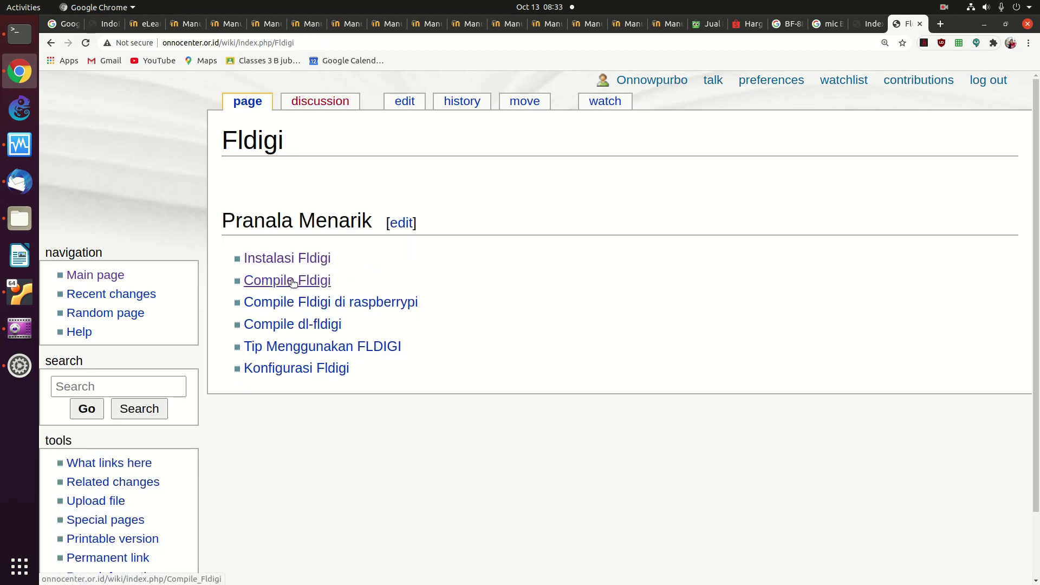
- Open the Compile Fldigi article and examine its apt-get purge command and the Ubuntu 20.04.1 dependency install commands
{"action": "left_click", "coordinate": [292, 282]}
{"action": "scroll", "coordinate": [477, 285], "scroll_direction": "down", "scroll_amount": 4}
{"action": "scroll", "coordinate": [476, 285], "scroll_direction": "down", "scroll_amount": 5}
{"action": "left_click_drag", "start_coordinate": [494, 161], "coordinate": [150, 170]}
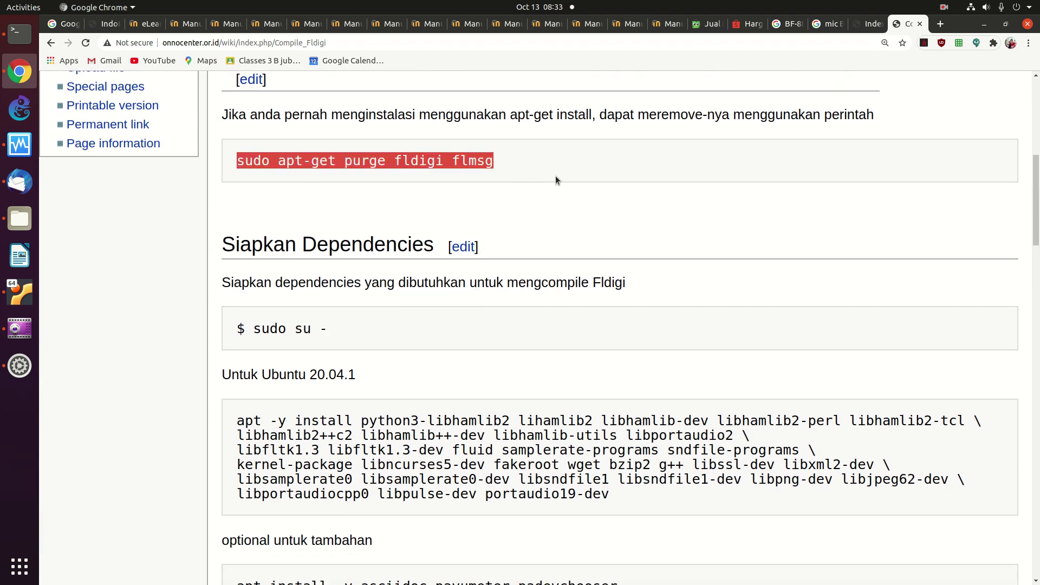
{"action": "scroll", "coordinate": [555, 175], "scroll_direction": "down", "scroll_amount": 4}
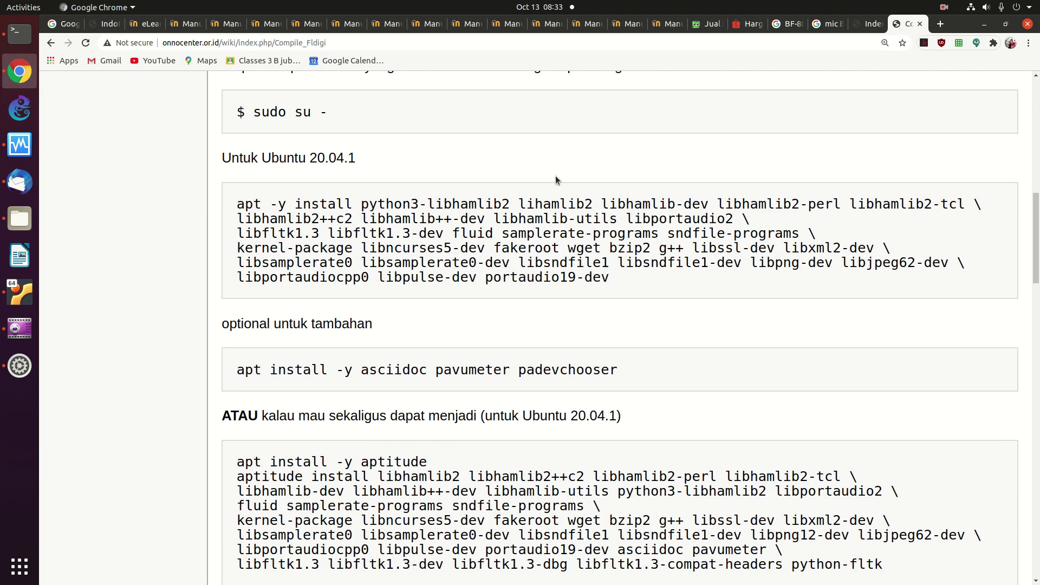
{"action": "mouse_move", "coordinate": [245, 205]}
{"action": "left_mouse_down"}
{"action": "mouse_move", "coordinate": [691, 278]}
{"action": "mouse_move", "coordinate": [237, 205]}
{"action": "left_mouse_up"}
{"action": "left_click", "coordinate": [350, 207]}
{"action": "scroll", "coordinate": [468, 185], "scroll_direction": "up", "scroll_amount": 5}
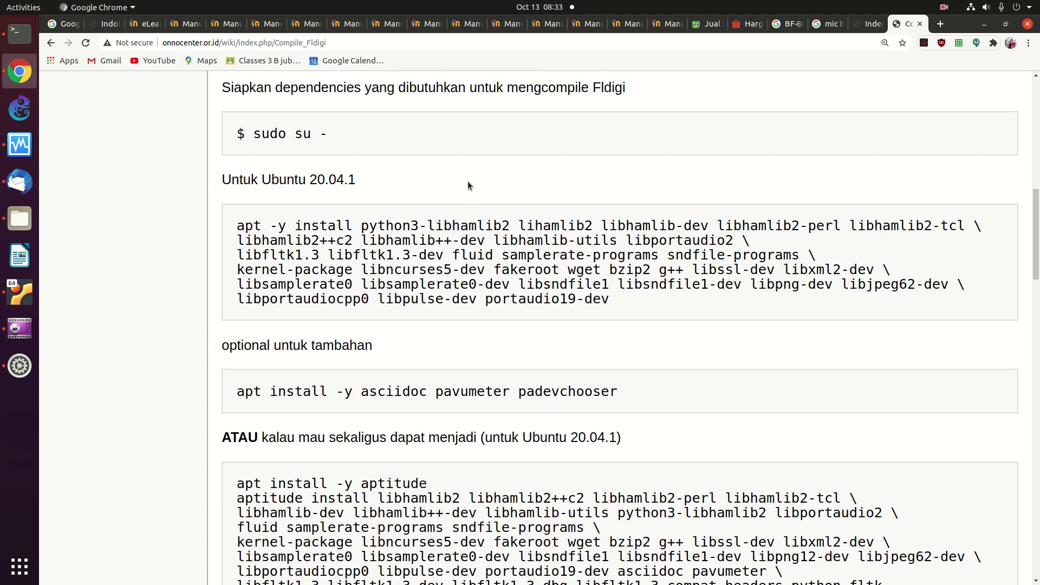
{"action": "scroll", "coordinate": [468, 186], "scroll_direction": "up", "scroll_amount": 1}
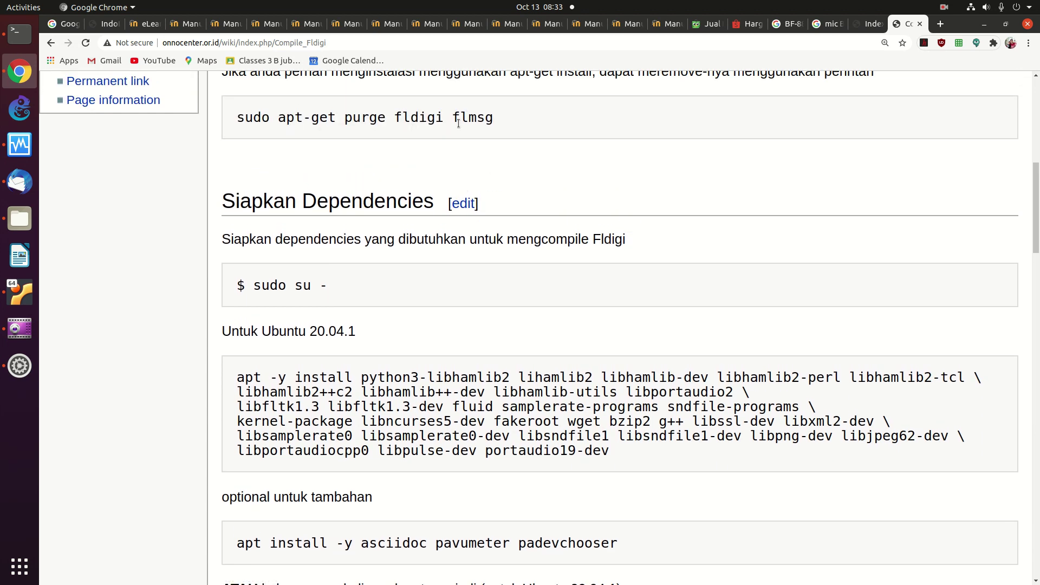
- Switch to the Ubuntu Desktop 20.04.1 ORARI virtual machine and log in with the account password
{"action": "left_click", "coordinate": [22, 291]}
{"action": "left_click", "coordinate": [524, 160]}
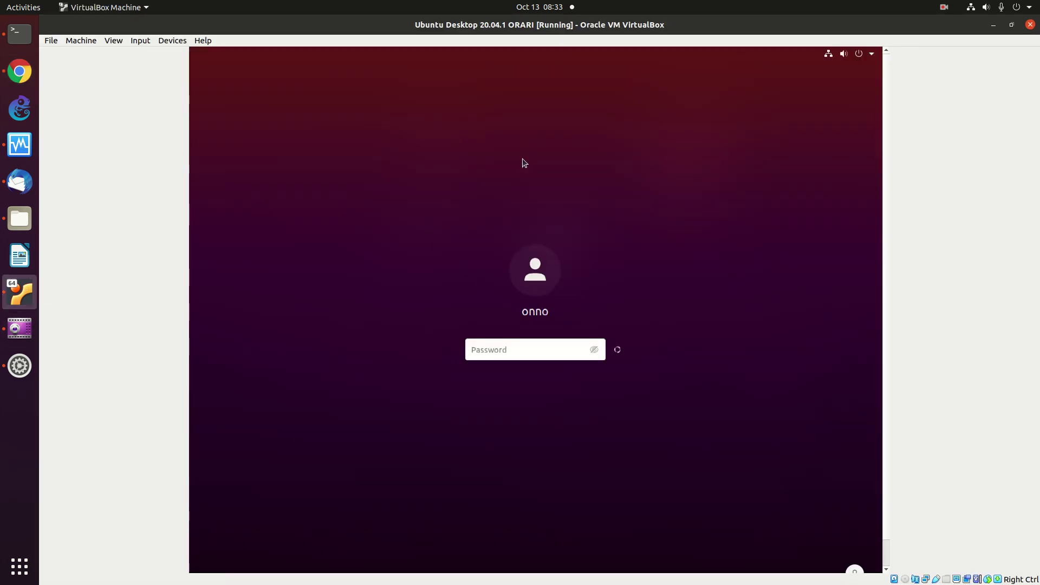
{"action": "type", "text": "••••••"}
{"action": "key", "text": "Return"}
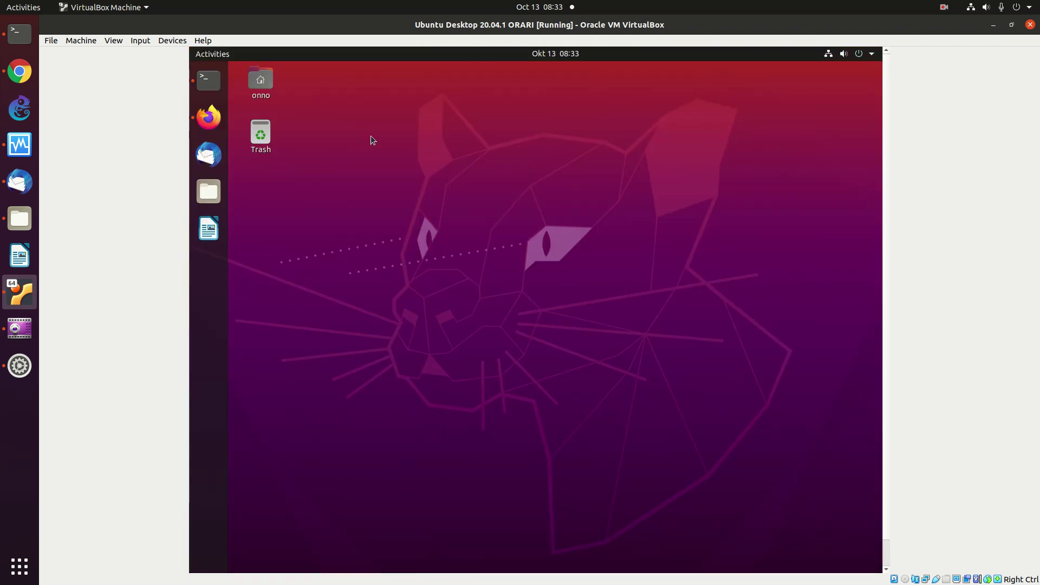
- Refresh the package lists in the virtual machine's terminal with "sudo apt update", entering the sudo password
{"action": "type", "text": "sudo apt update"}
{"action": "key", "text": "Return"}
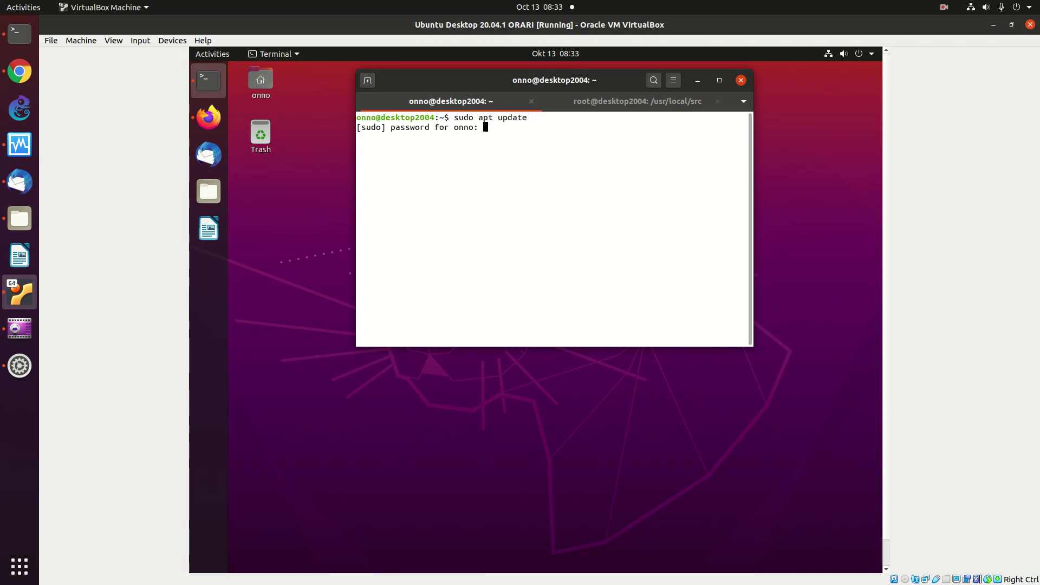
{"action": "key", "text": "Return"}
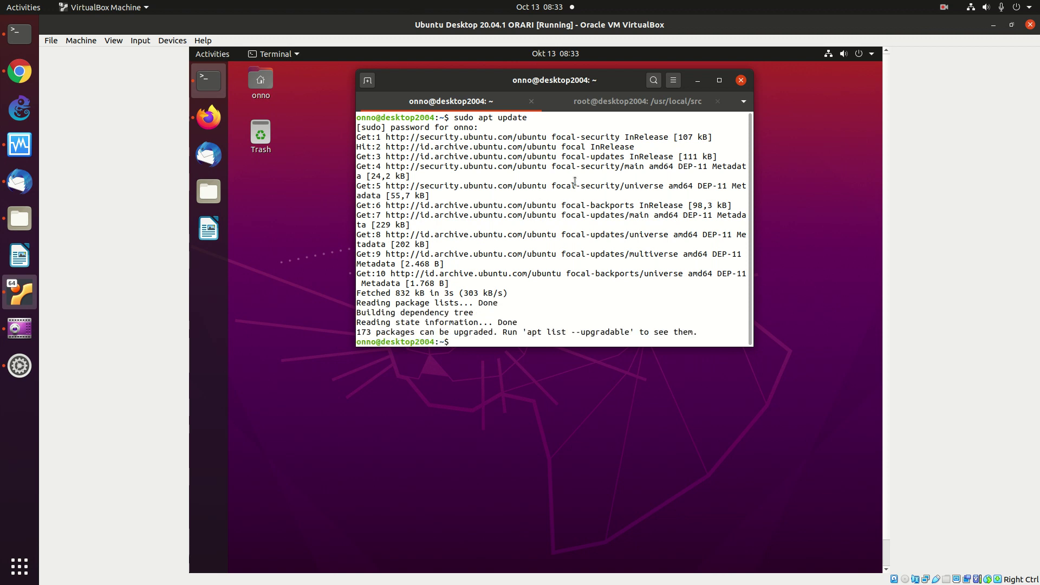
- Discard the partly entered command and clear the terminal
{"action": "type", "text": "sudo"}
{"action": "key", "text": "BackSpace"}
{"action": "key", "text": "BackSpace"}
{"action": "key", "text": "BackSpace"}
{"action": "key", "text": "BackSpace"}
{"action": "key", "text": "BackSpace"}
{"action": "type", "text": "cpe"}
{"action": "key", "text": "BackSpace"}
{"action": "key", "text": "BackSpace"}
{"action": "type", "text": "lear"}
{"action": "key", "text": "Return"}
- Enlarge the terminal's text and maximize its window
{"action": "left_click", "coordinate": [674, 80]}
{"action": "left_click", "coordinate": [702, 109]}
{"action": "left_click", "coordinate": [717, 80]}
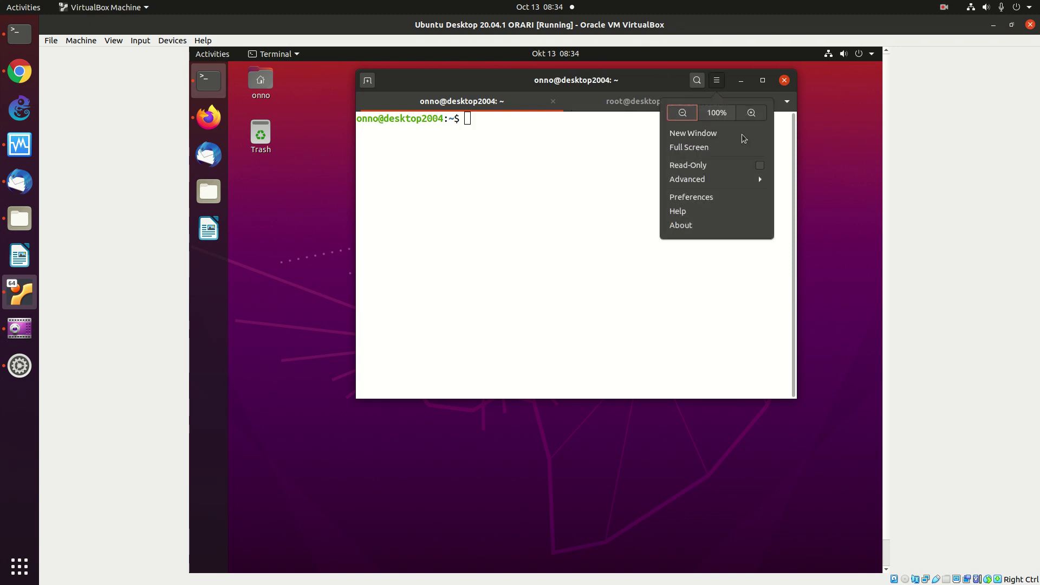
{"action": "left_click", "coordinate": [751, 112]}
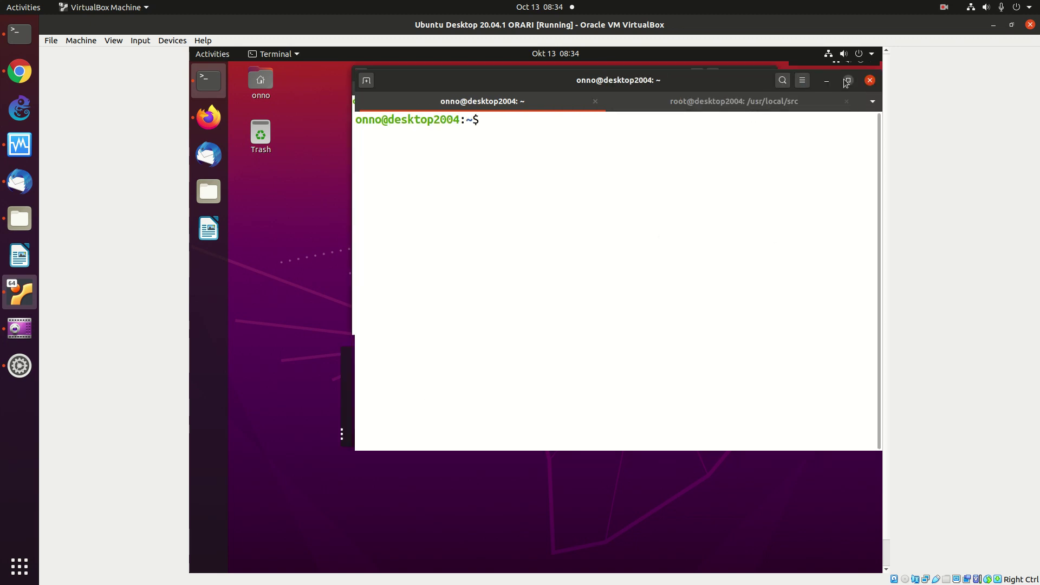
{"action": "left_click", "coordinate": [849, 80]}
- Install Fldigi from the Ubuntu repository with "sudo apt install fldigi" and accept the installation prompt
{"action": "type", "text": "sudo "}
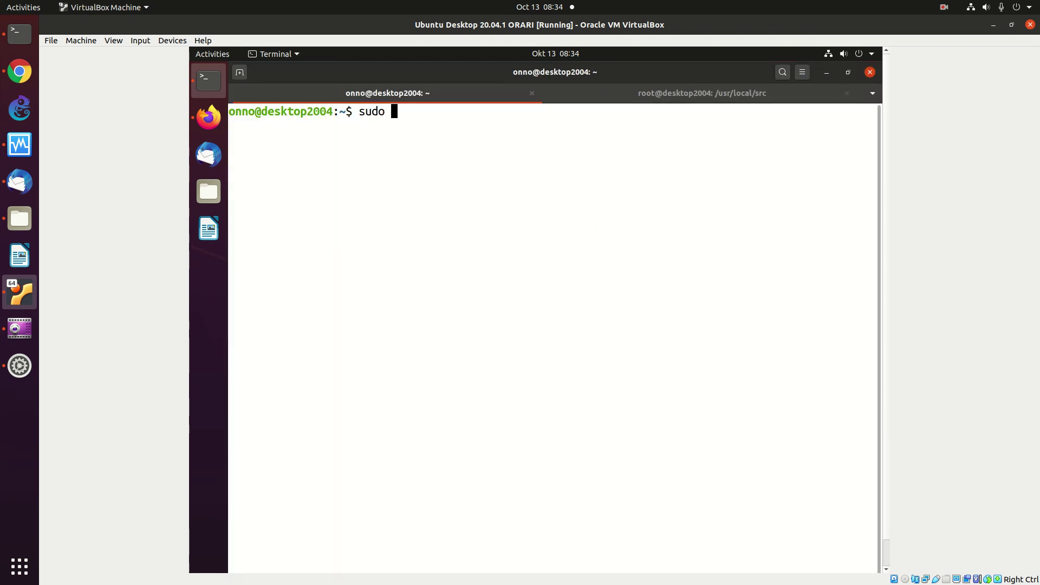
{"action": "type", "text": "apt install c"}
{"action": "key", "text": "BackSpace"}
{"action": "type", "text": "fldiugd"}
{"action": "key", "text": "BackSpace"}
{"action": "key", "text": "BackSpace"}
{"action": "key", "text": "BackSpace"}
{"action": "type", "text": "bgi"}
{"action": "key", "text": "BackSpace"}
{"action": "key", "text": "BackSpace"}
{"action": "key", "text": "BackSpace"}
{"action": "type", "text": "gi"}
{"action": "key", "text": "Return"}
{"action": "key", "text": "Return"}
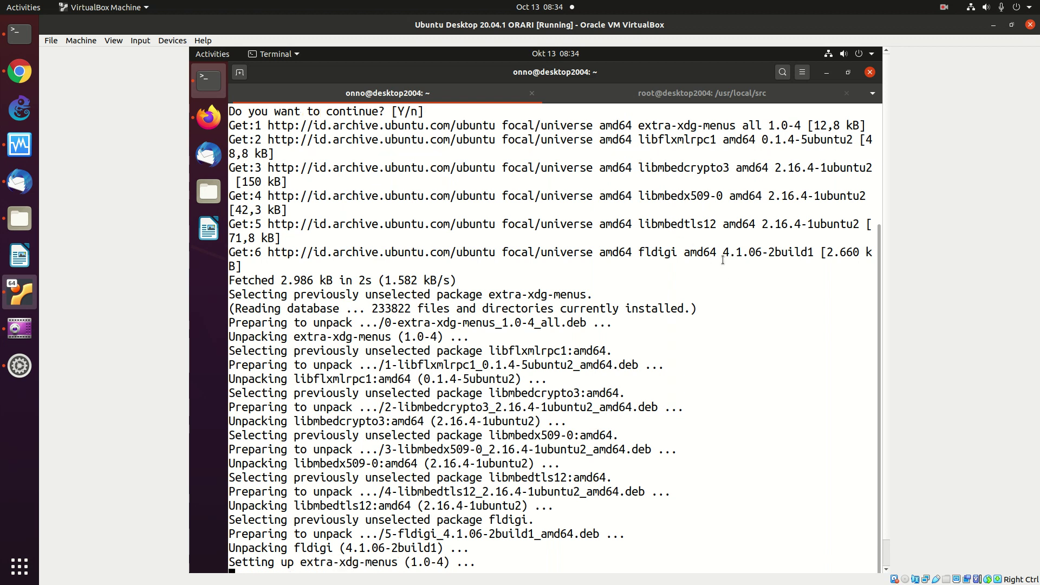
- Highlight the Fldigi version in the install output and compare it with the files in Chrome's W1HKJ download directory
{"action": "left_click_drag", "start_coordinate": [724, 251], "coordinate": [723, 238]}
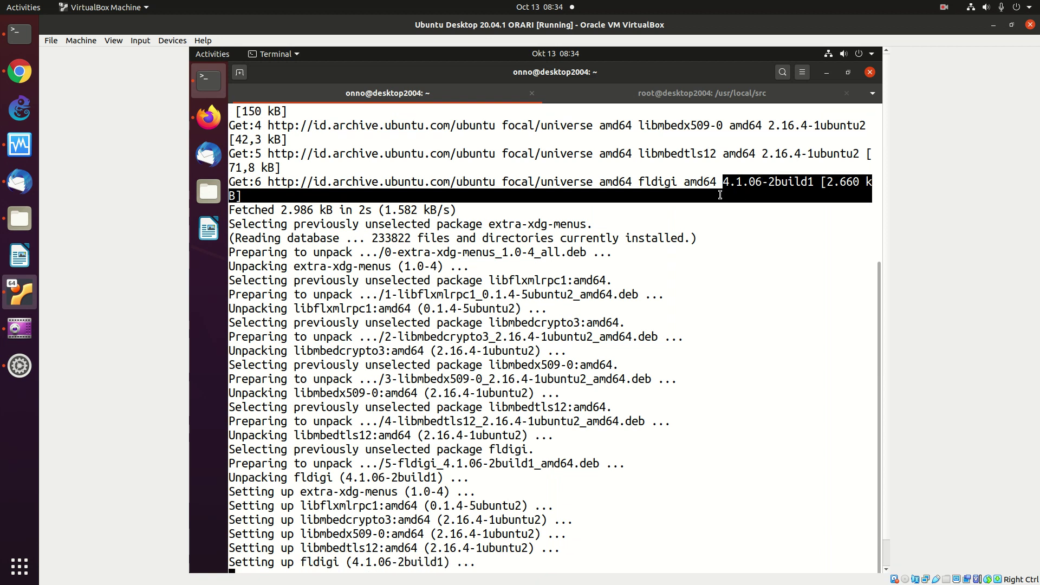
{"action": "left_click", "coordinate": [20, 76]}
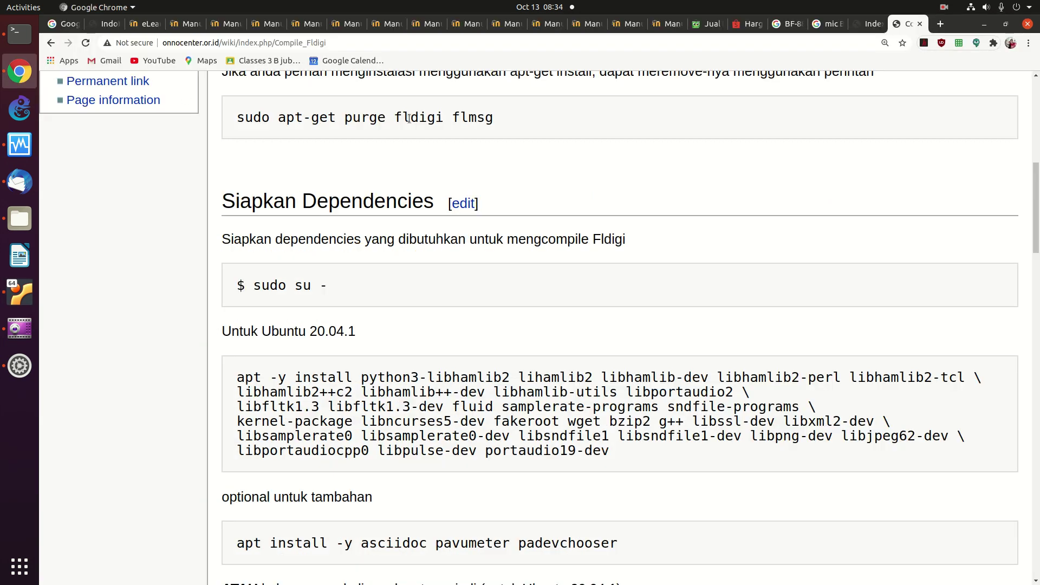
{"action": "left_click", "coordinate": [870, 27]}
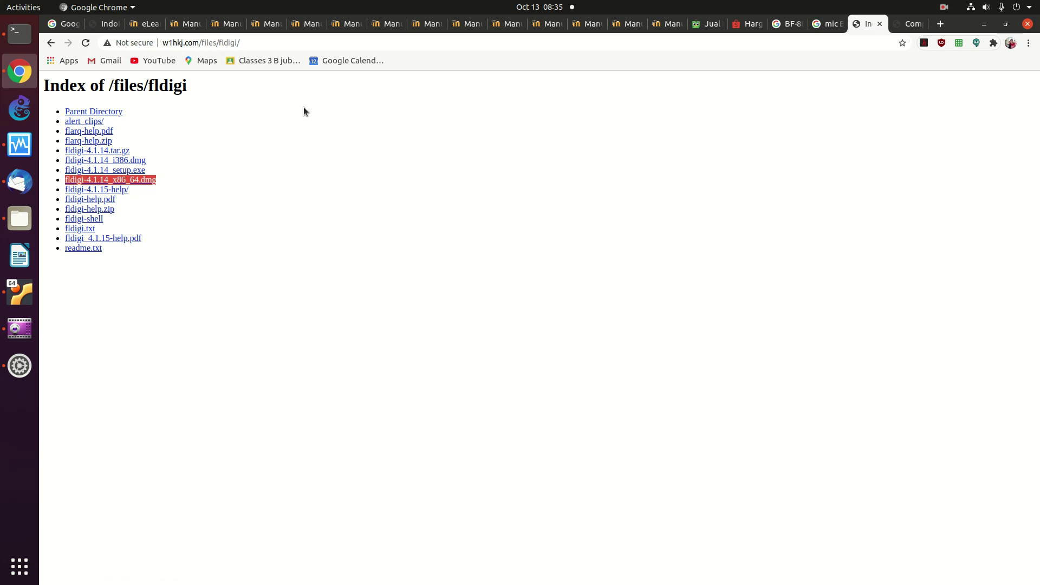
- Return to the Ubuntu virtual machine and clear the terminal
{"action": "left_click", "coordinate": [20, 34]}
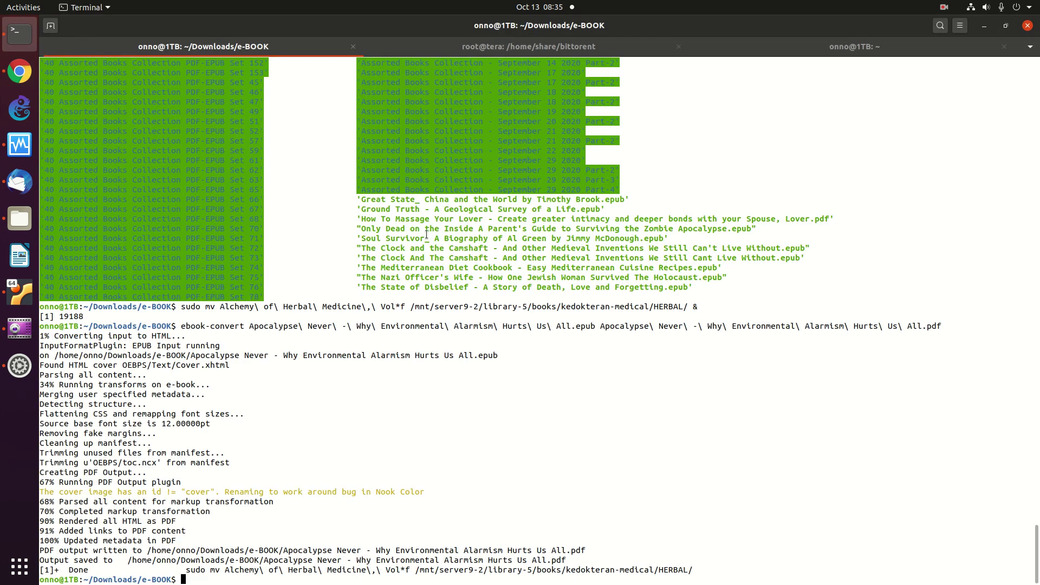
{"action": "left_click", "coordinate": [19, 293]}
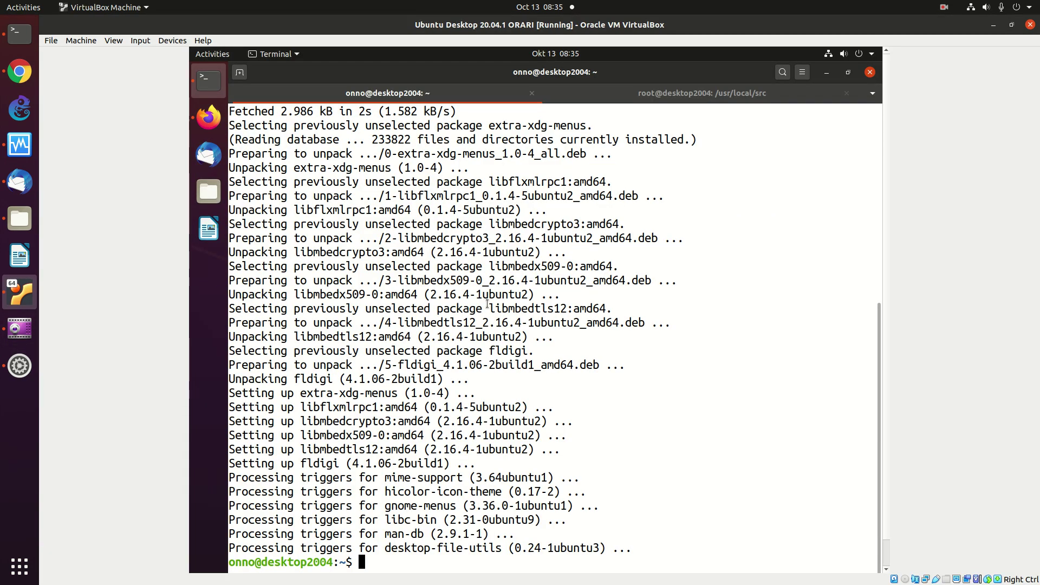
{"action": "key", "text": "Return"}
{"action": "type", "text": "cklear"}
{"action": "key", "text": "Return"}
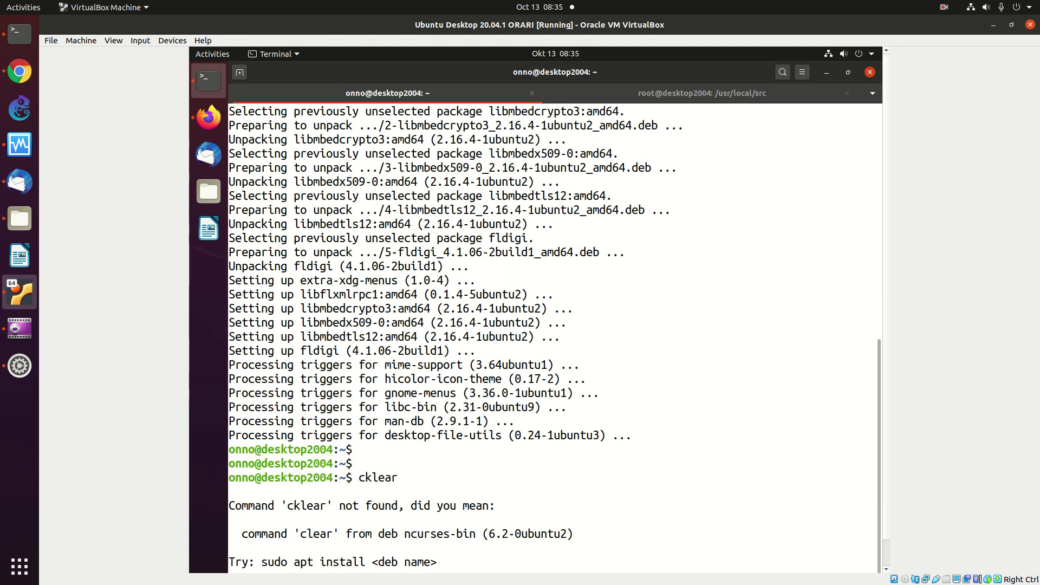
{"action": "key", "text": "ctrl+l"}
- Launch Fldigi in the background with "fldigi &" and advance its configuration wizard to the Operator page
{"action": "type", "text": "fldigi"}
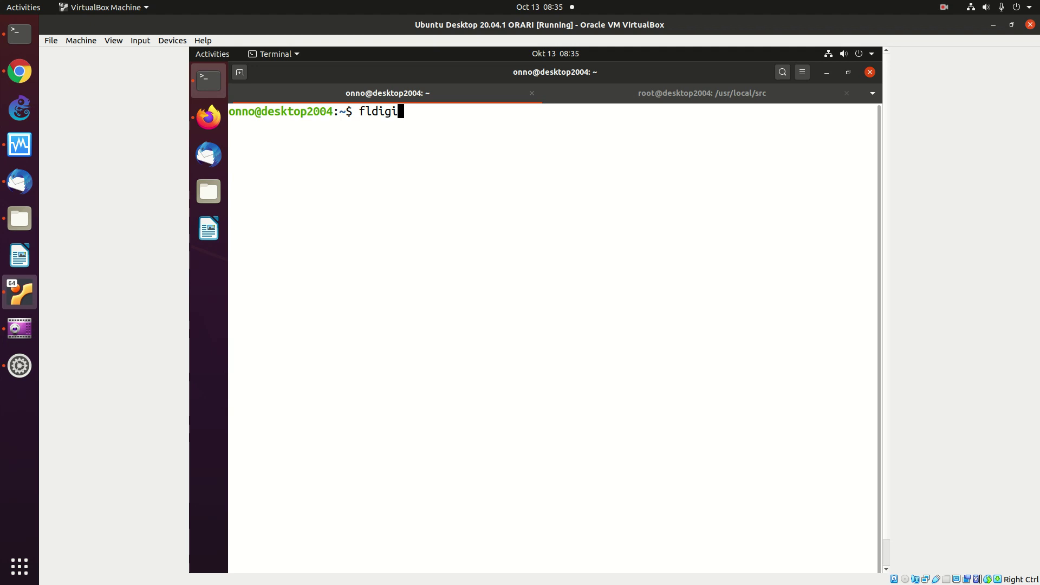
{"action": "type", "text": " &"}
{"action": "key", "text": "Return"}
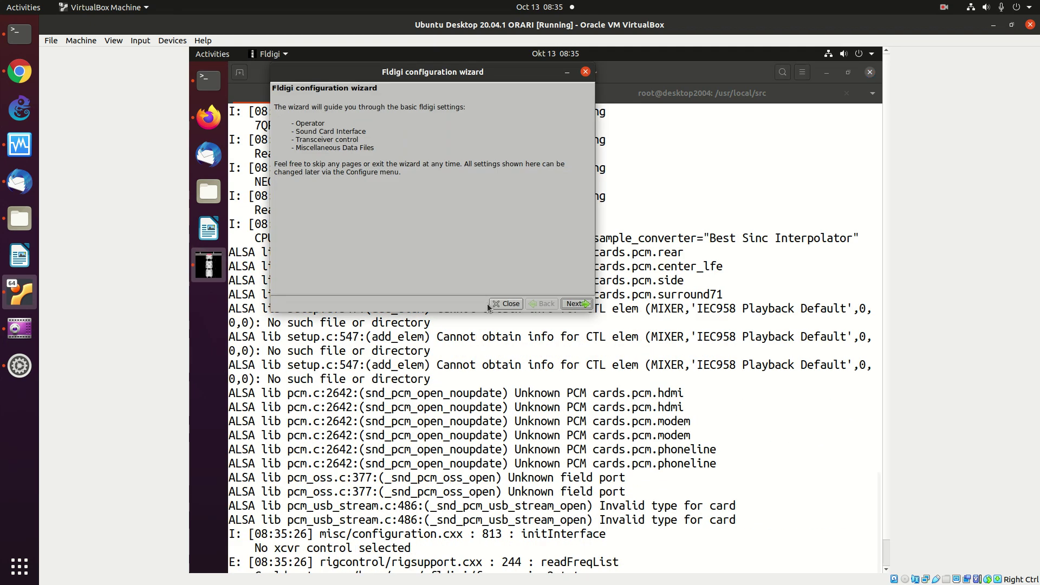
{"action": "left_click_drag", "start_coordinate": [463, 78], "coordinate": [541, 121]}
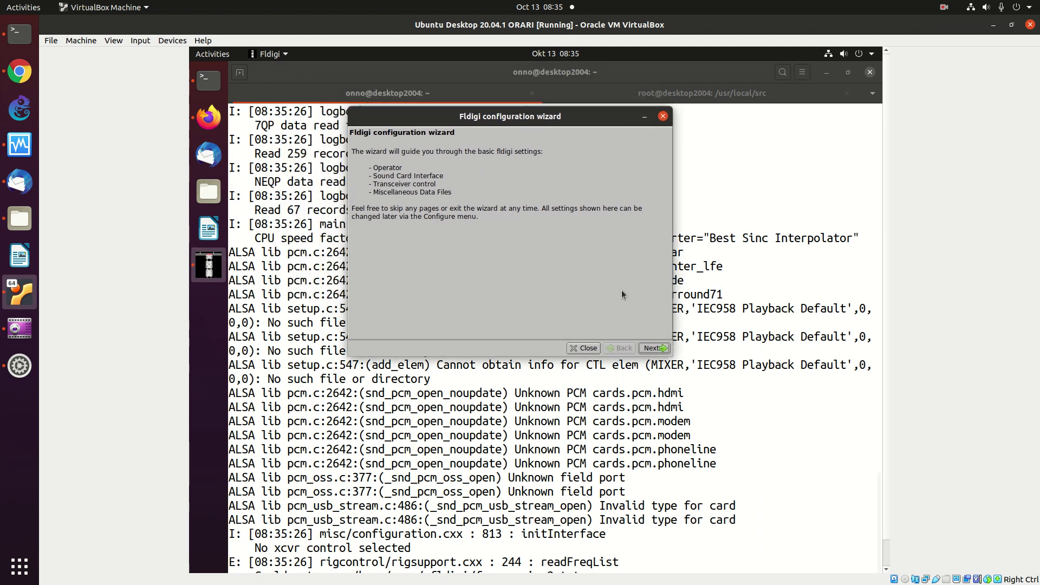
{"action": "left_click", "coordinate": [655, 348]}
- Fill in the station and operator callsigns, the operator's name, antenna OMNI and station QTH JAKARTA, and start on the station locator
{"action": "left_click", "coordinate": [508, 168]}
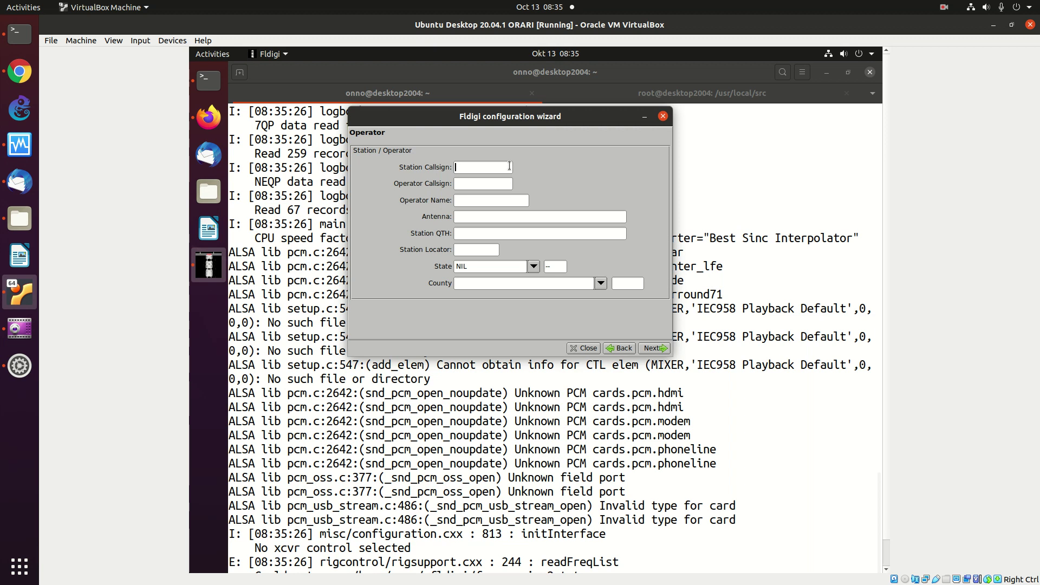
{"action": "type", "text": "YC-"}
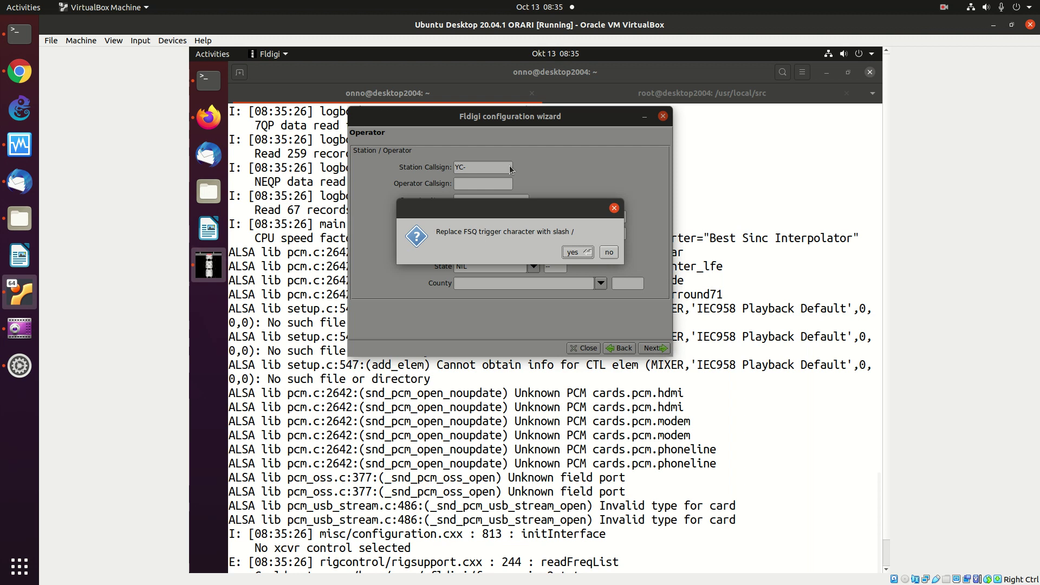
{"action": "left_click", "coordinate": [609, 252]}
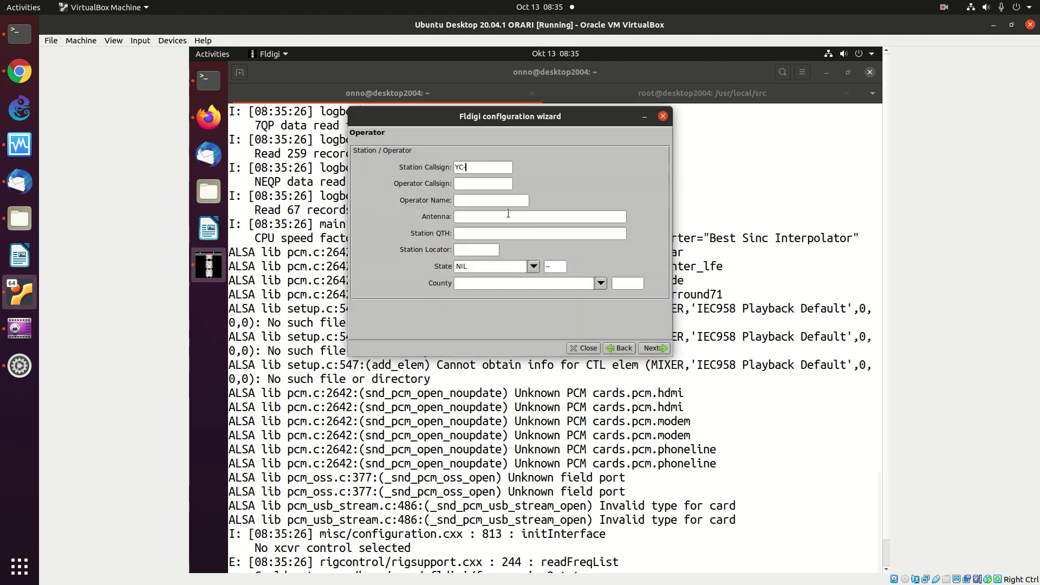
{"action": "type", "text": "0MLC"}
{"action": "type", "text": "ONNO"}
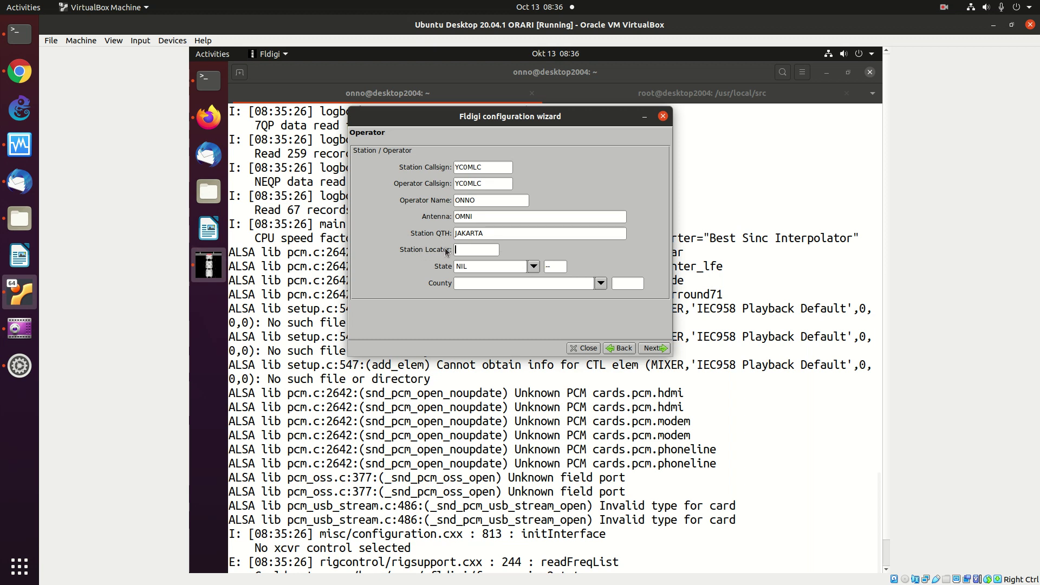
{"action": "type", "text": "OS"}
{"action": "type", "text": "t"}
- Switch to Chrome and open Google Maps in a new tab by entering maps.google.com
{"action": "left_click", "coordinate": [19, 71]}
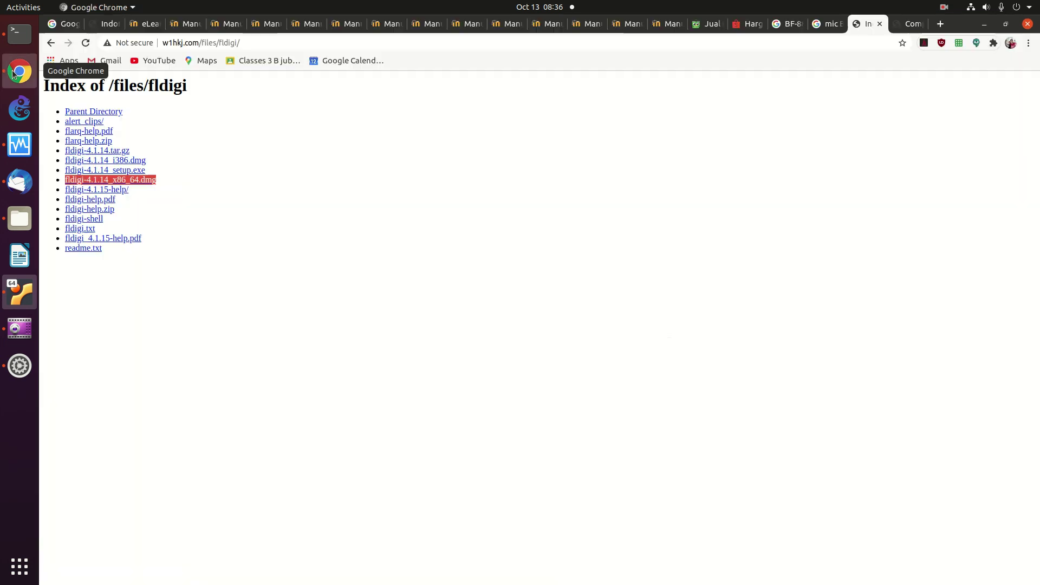
{"action": "left_click", "coordinate": [942, 25]}
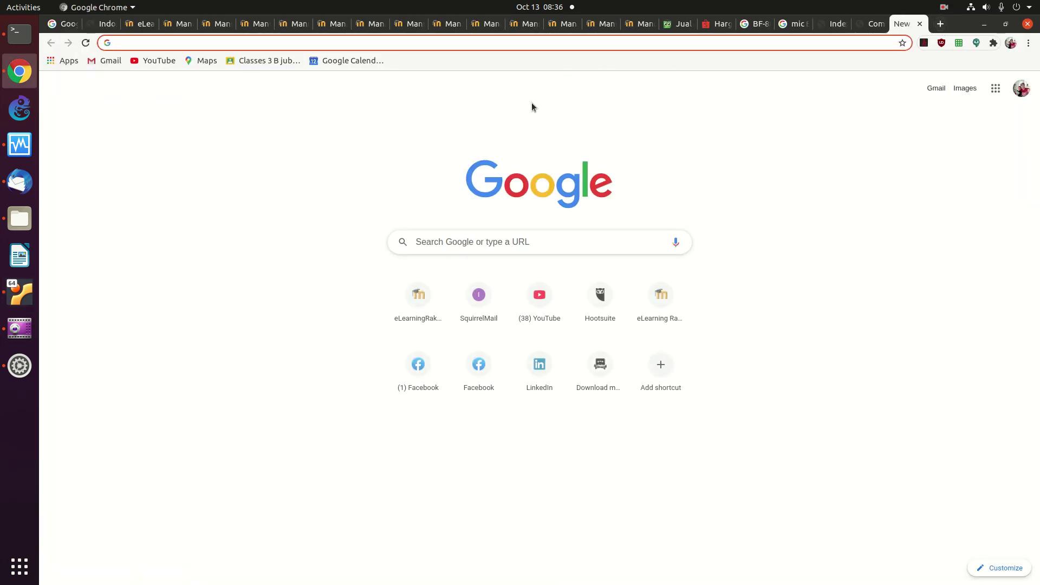
{"action": "left_click", "coordinate": [497, 241]}
{"action": "type", "text": "mapos"}
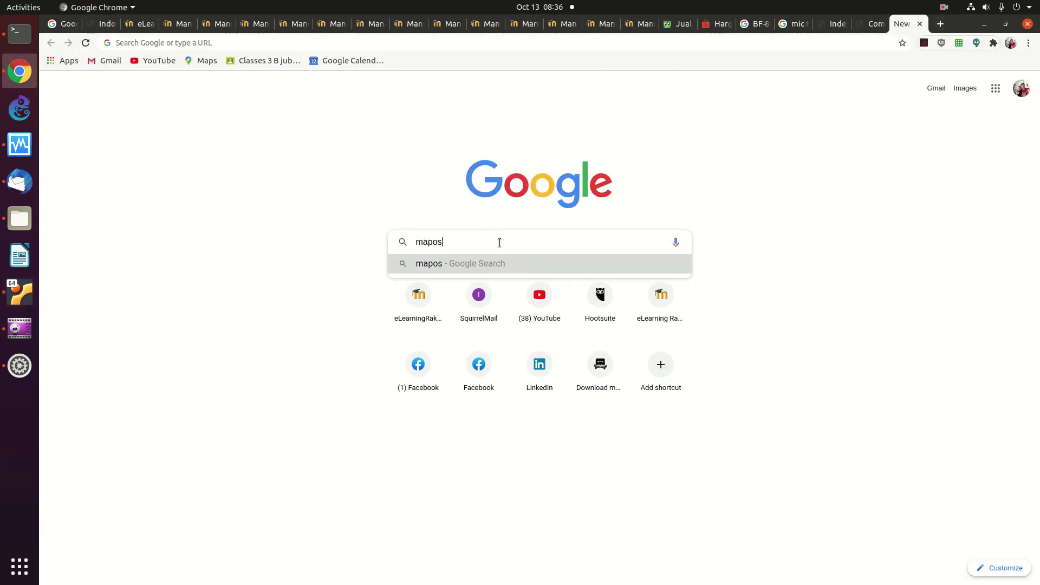
{"action": "key", "text": "BackSpace"}
{"action": "key", "text": "BackSpace"}
{"action": "type", "text": "s.googlecom"}
{"action": "key", "text": "Return"}
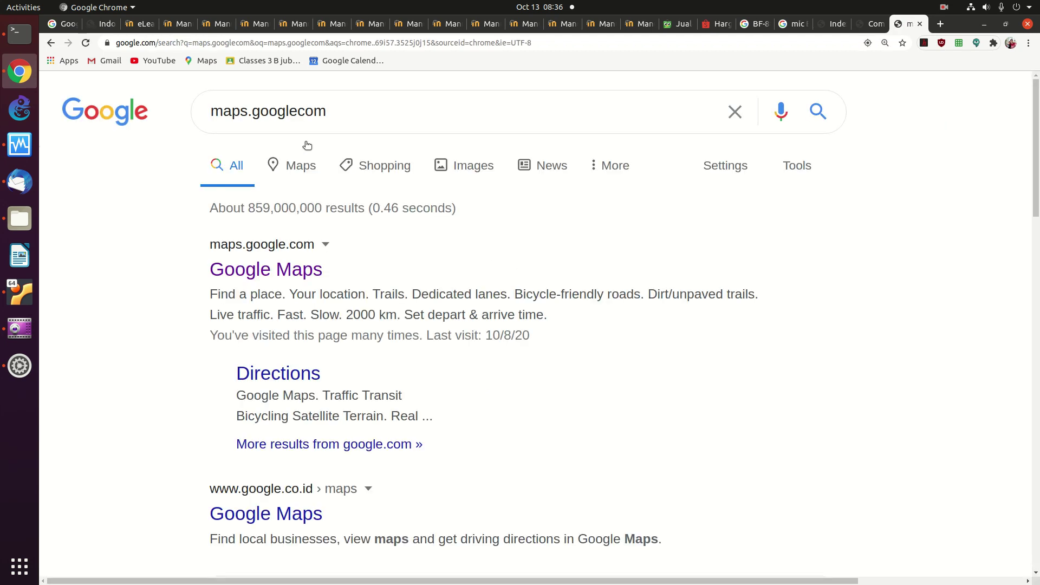
{"action": "left_click", "coordinate": [301, 111]}
{"action": "type", "text": "."}
{"action": "key", "text": "Return"}
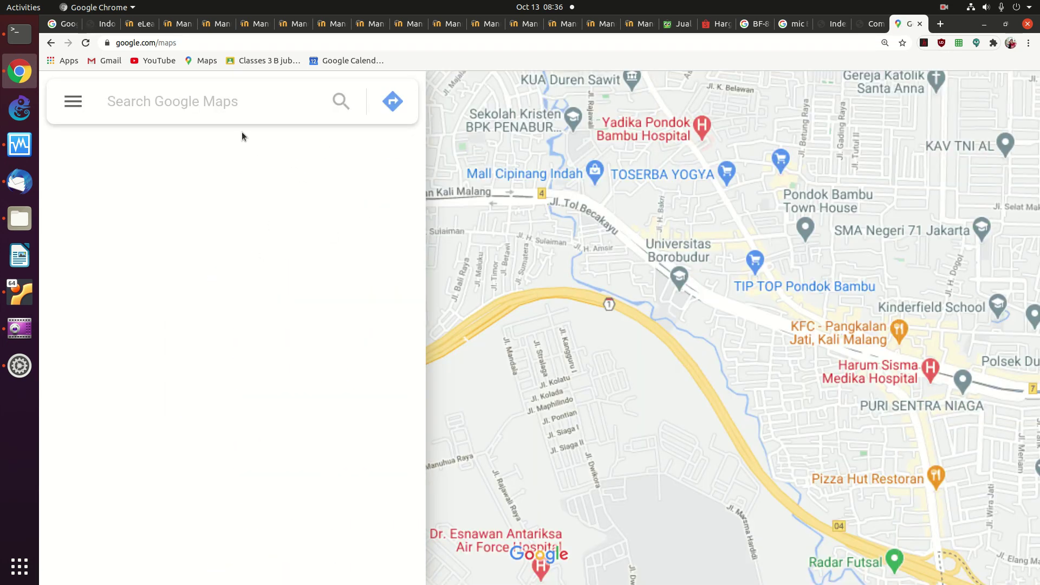
- Try to find the village in Google Maps by searching for "desa ndiwe" and "ndiwe"
{"action": "left_click", "coordinate": [207, 99]}
{"action": "type", "text": "desa "}
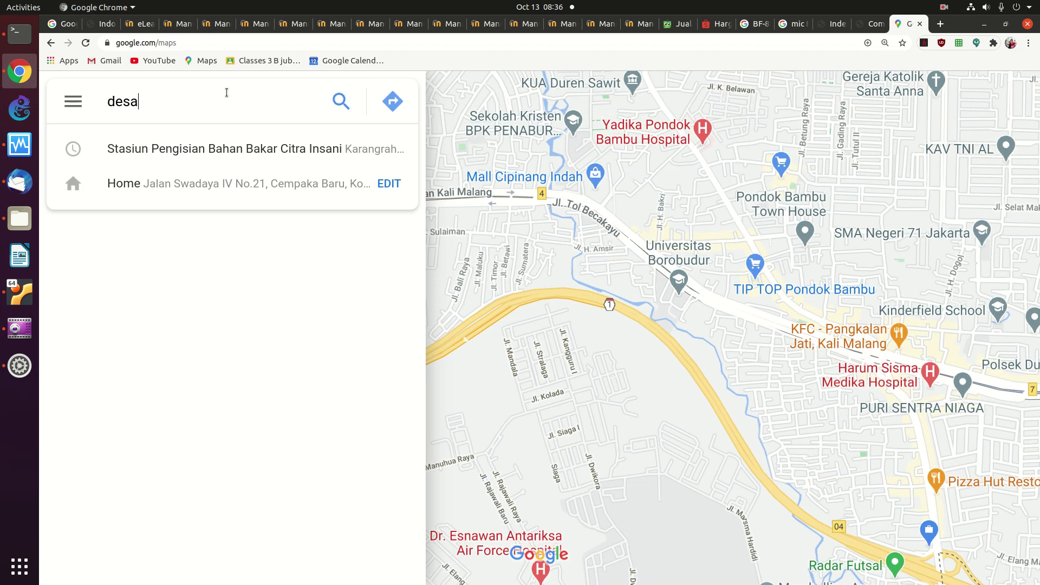
{"action": "type", "text": "ndiwe"}
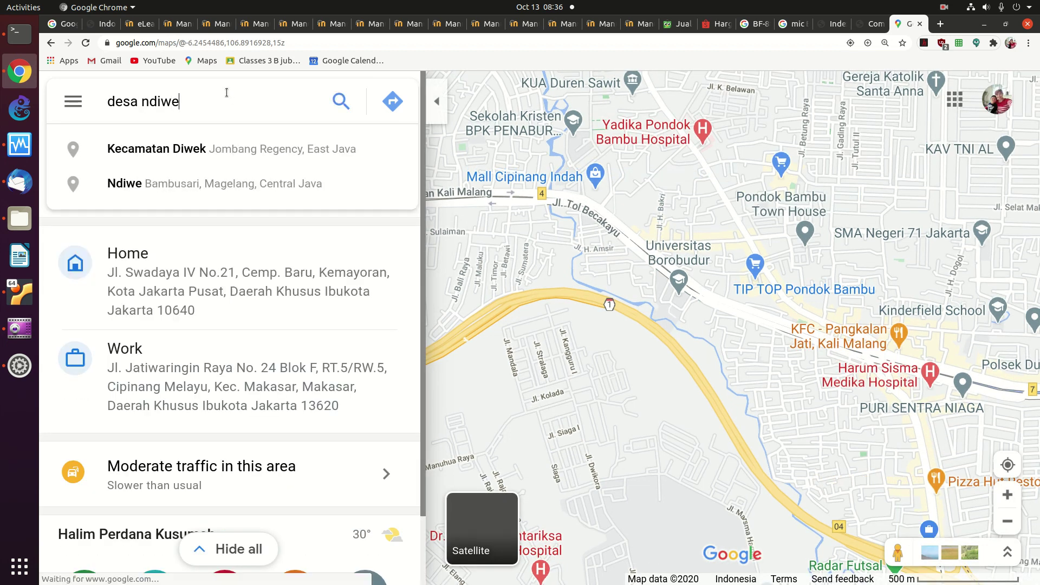
{"action": "key", "text": "Return"}
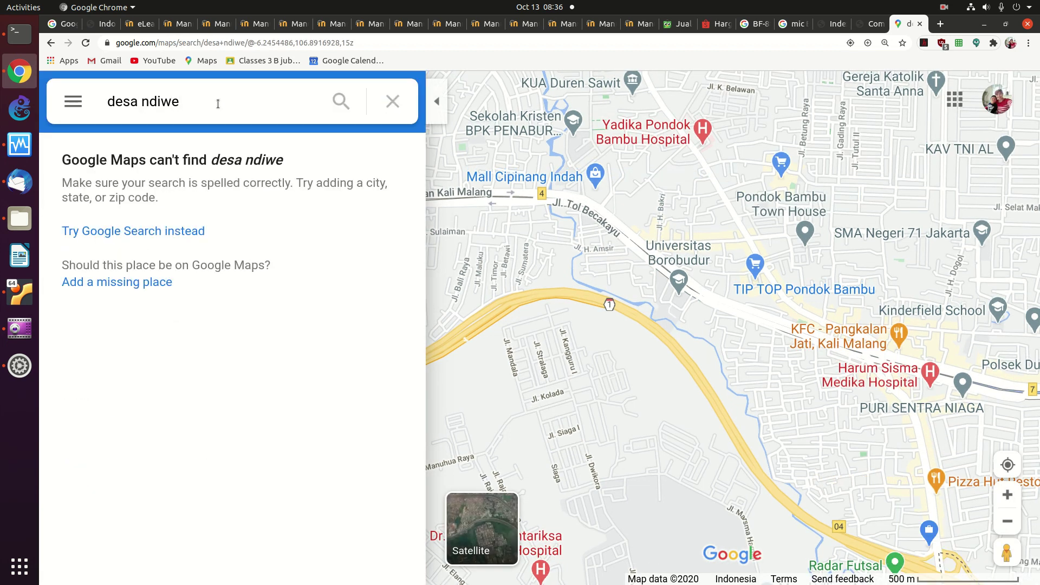
{"action": "left_click", "coordinate": [140, 101]}
{"action": "key", "text": "BackSpace"}
{"action": "key", "text": "BackSpace"}
{"action": "key", "text": "BackSpace"}
{"action": "key", "text": "BackSpace"}
{"action": "key", "text": "BackSpace"}
{"action": "key", "text": "Return"}
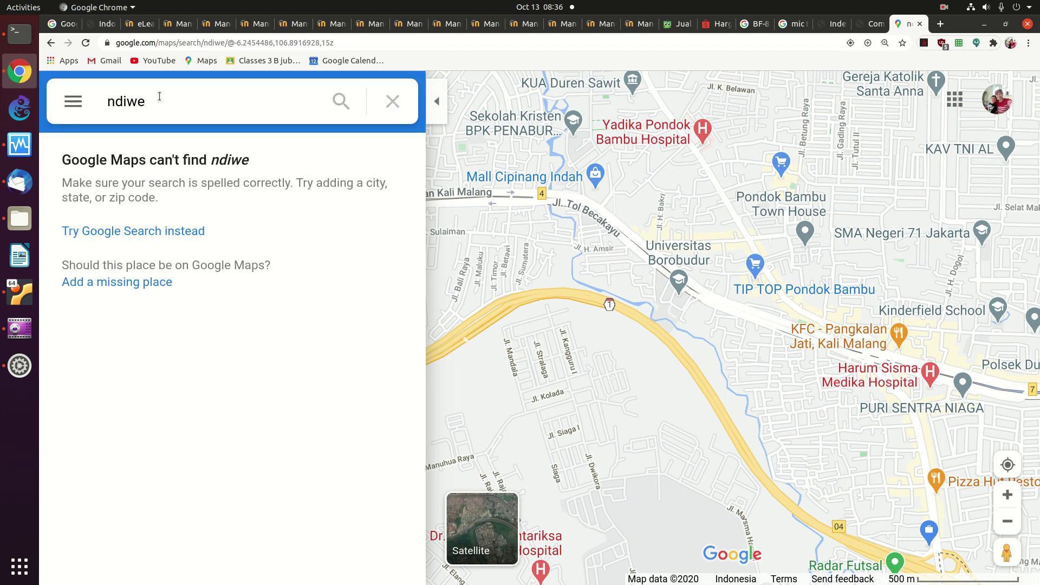
- Replace the Maps search with "cipagelar" and show the matching place on the map
{"action": "double_click", "coordinate": [160, 99]}
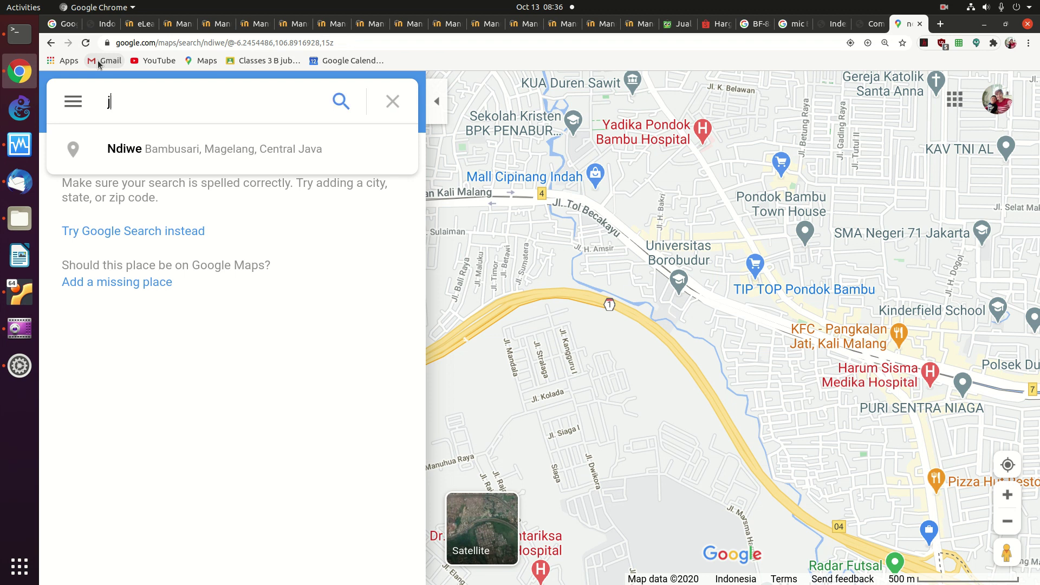
{"action": "type", "text": "jogy"}
{"action": "key", "text": "BackSpace"}
{"action": "key", "text": "BackSpace"}
{"action": "key", "text": "BackSpace"}
{"action": "key", "text": "BackSpace"}
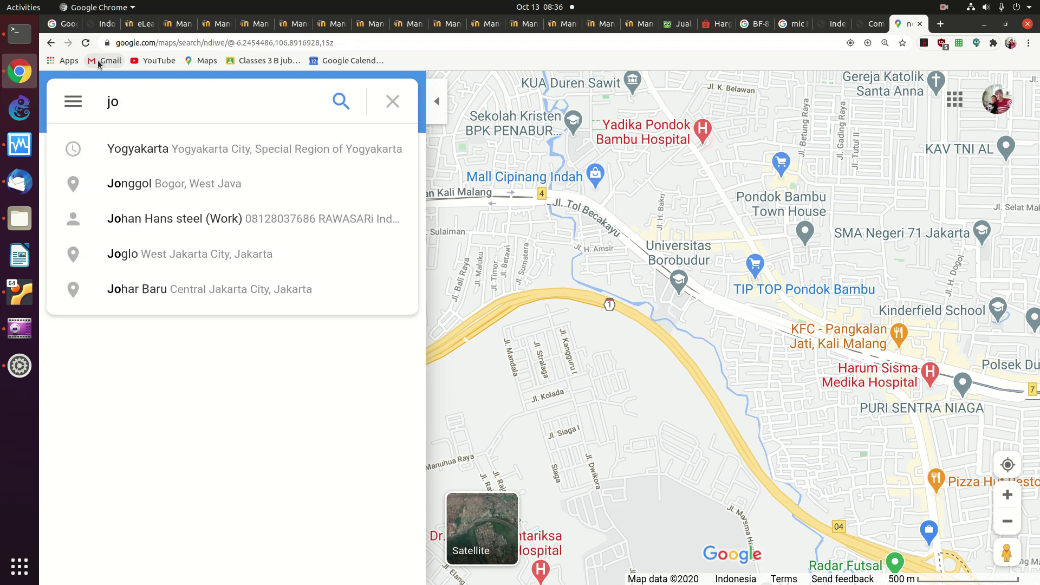
{"action": "type", "text": "cipa"}
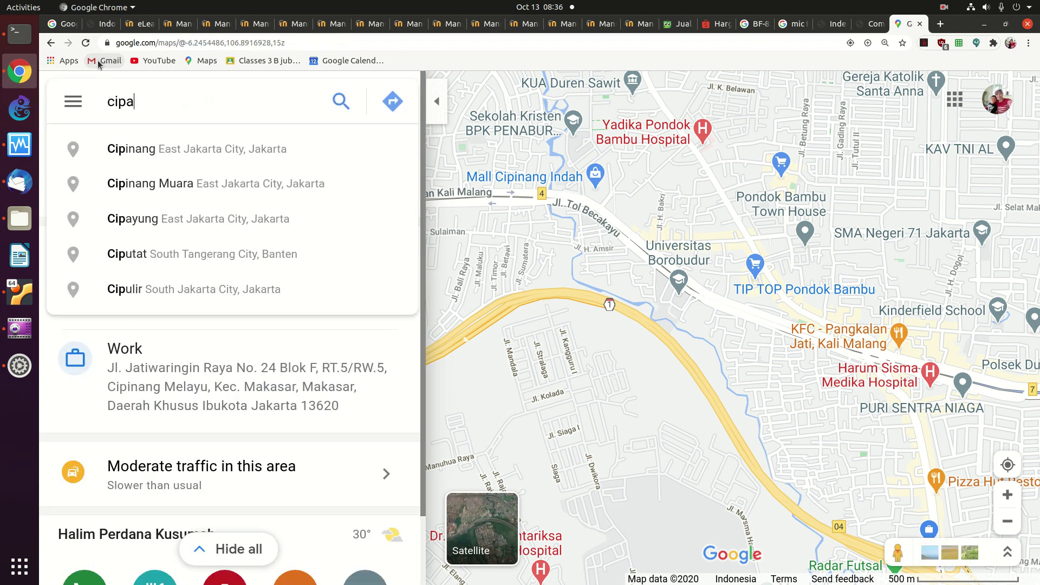
{"action": "type", "text": "gelar"}
{"action": "key", "text": "Return"}
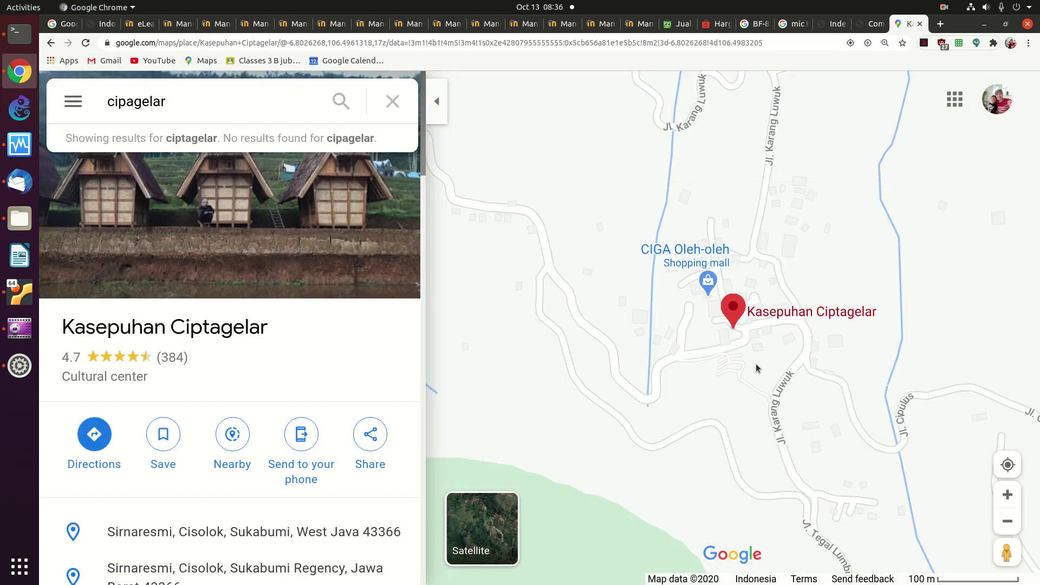
- Examine where Kasepuhan Ciptagelar lies in relation to the surrounding region on the map
{"action": "left_click", "coordinate": [1003, 521]}
{"action": "left_click", "coordinate": [1002, 520]}
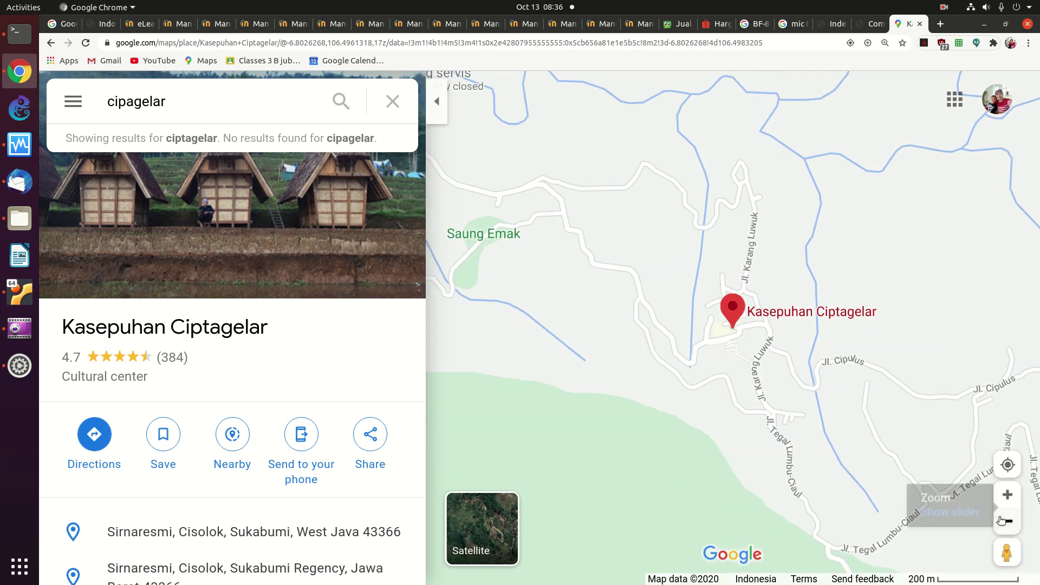
{"action": "left_click", "coordinate": [1003, 520]}
{"action": "left_click", "coordinate": [1002, 520]}
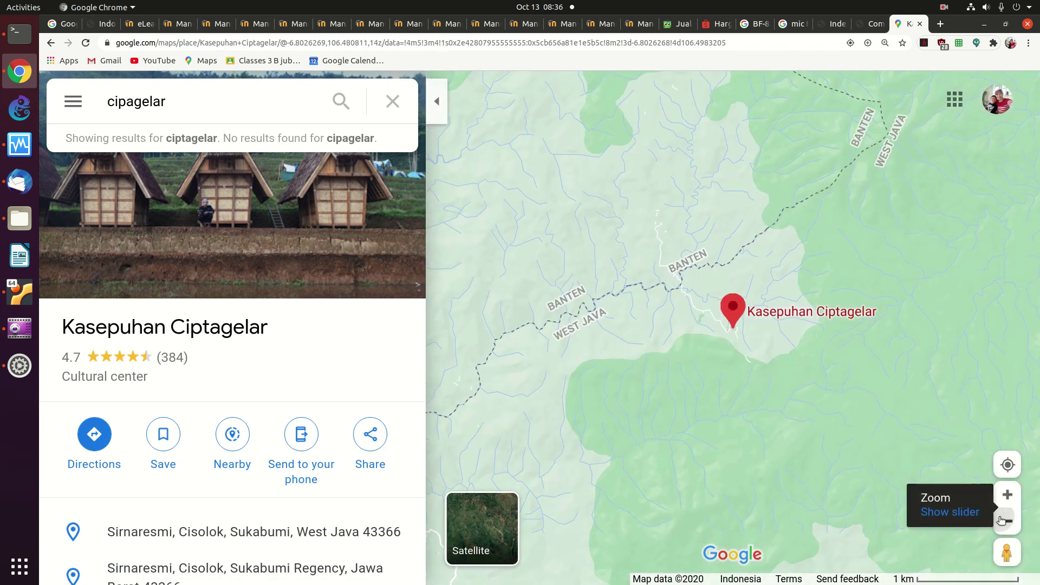
{"action": "left_click", "coordinate": [1002, 521]}
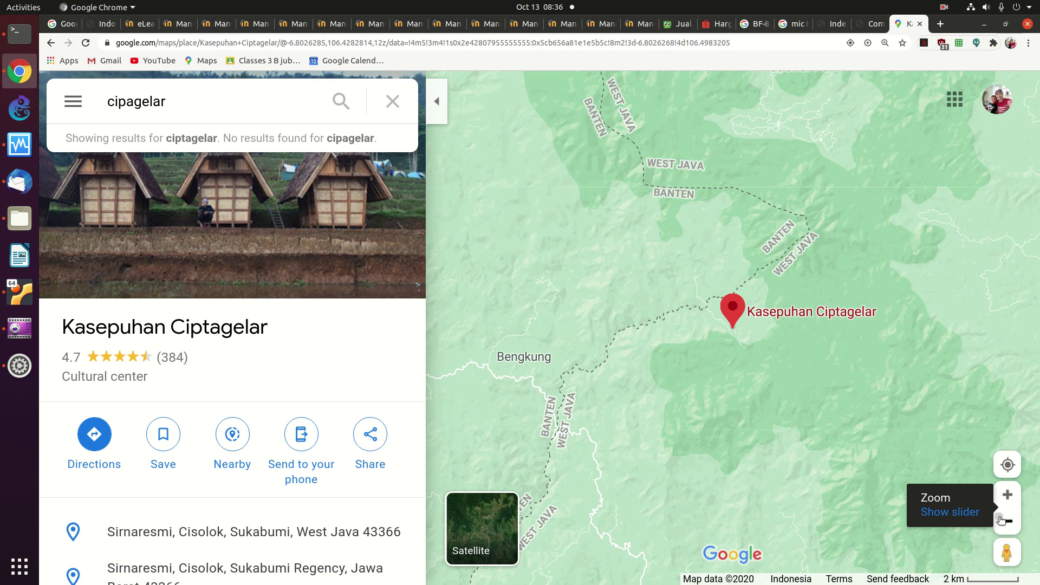
{"action": "left_click", "coordinate": [1003, 520]}
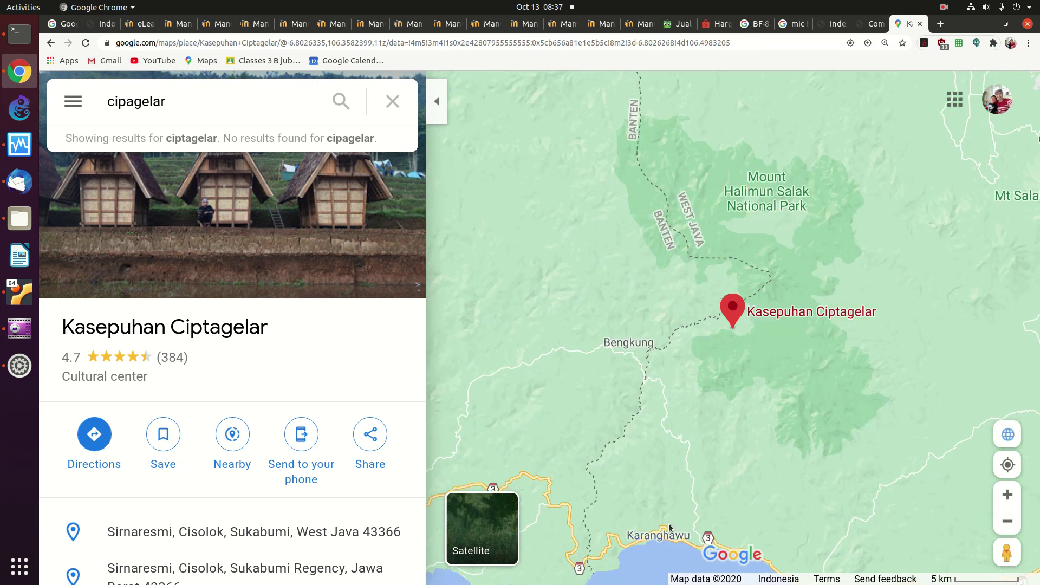
{"action": "left_click", "coordinate": [1008, 522]}
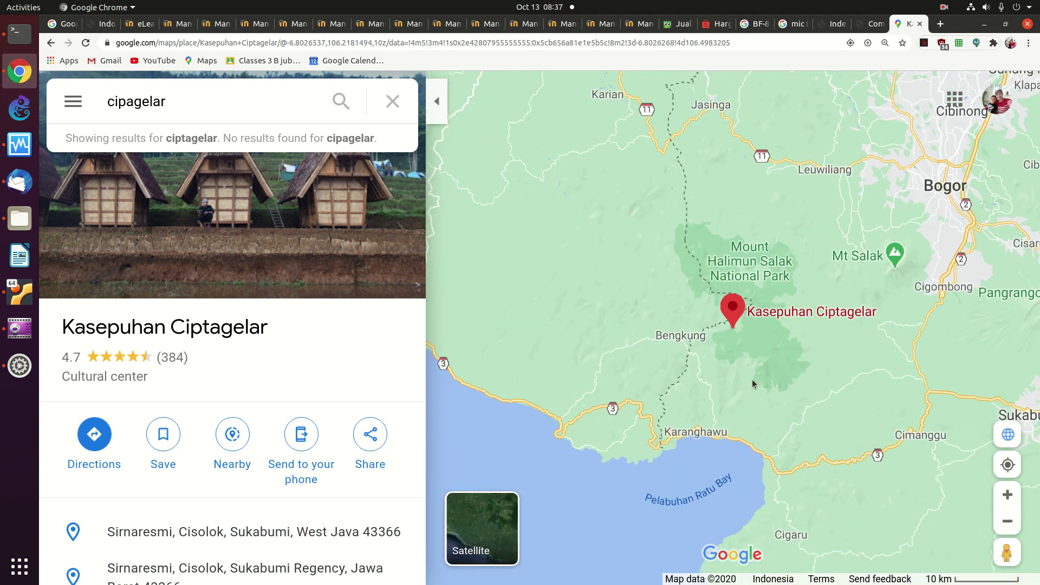
{"action": "left_click", "coordinate": [1008, 495]}
{"action": "left_click", "coordinate": [1008, 495]}
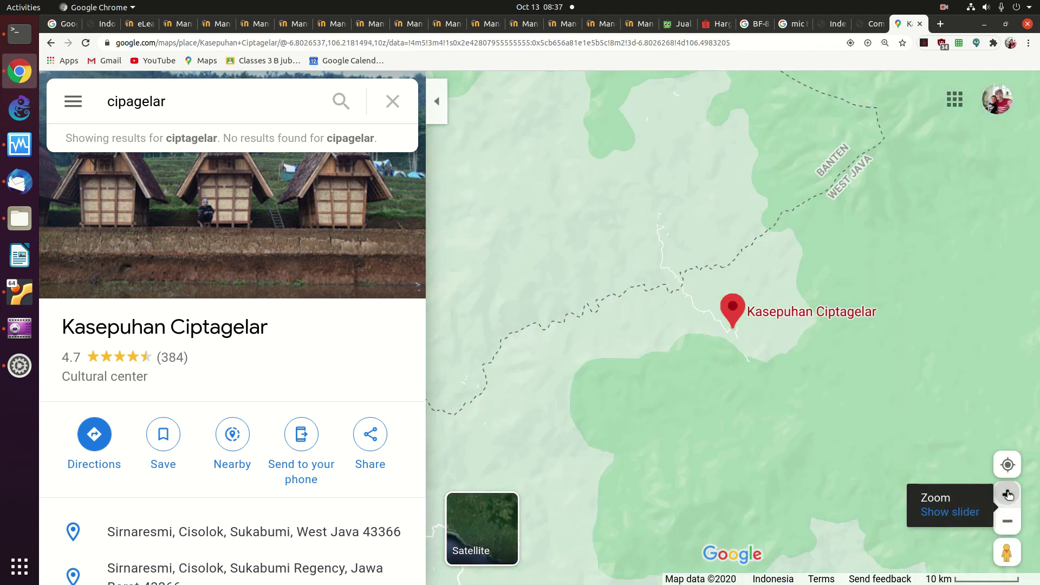
- Query the map point at the Kasepuhan Ciptagelar marker, open its location details and copy the decimal coordinates
{"action": "mouse_move", "coordinate": [732, 330]}
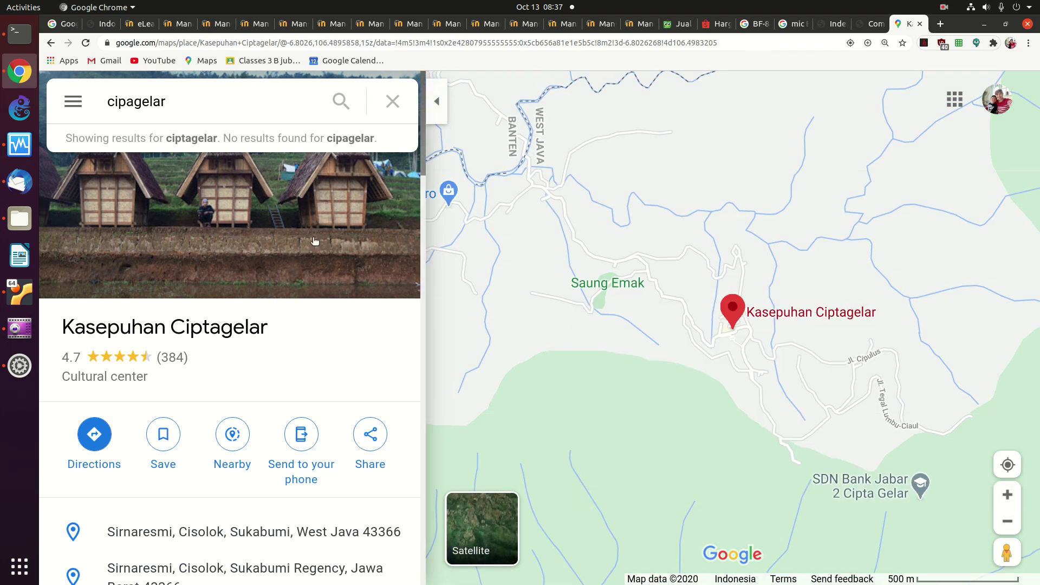
{"action": "right_click", "coordinate": [734, 330]}
{"action": "left_click", "coordinate": [764, 365]}
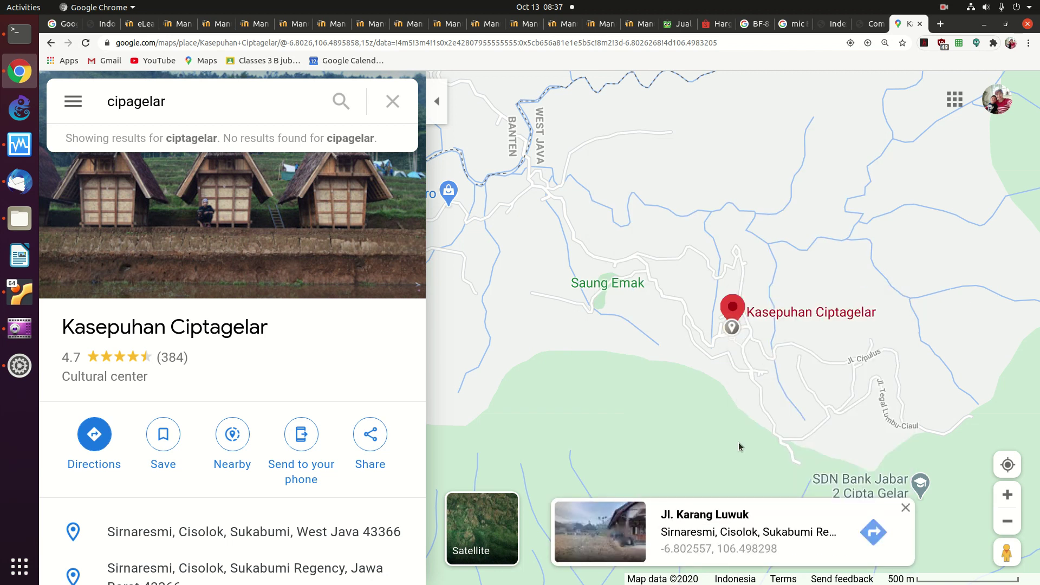
{"action": "left_click", "coordinate": [758, 549]}
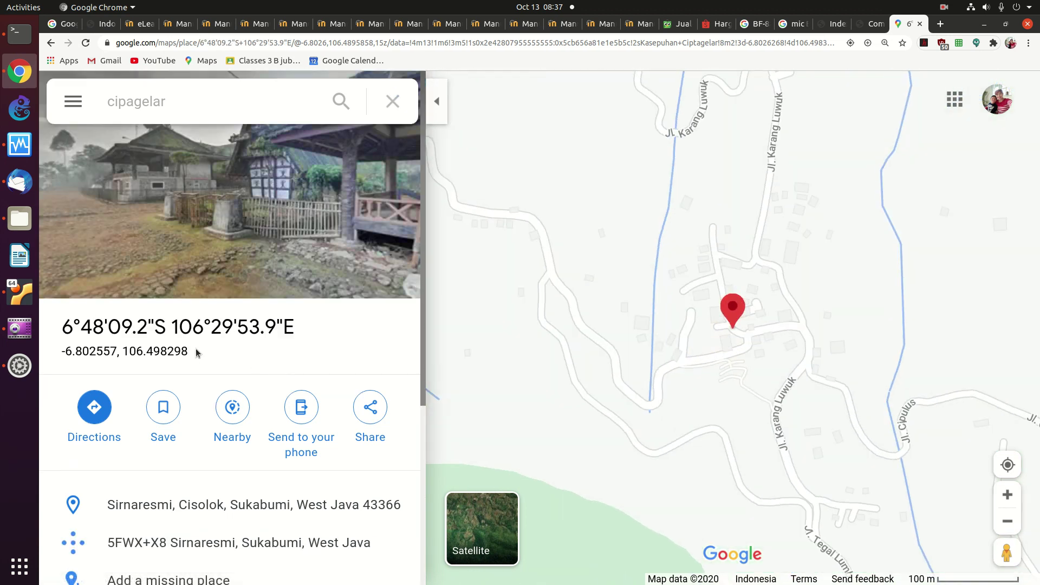
{"action": "left_click_drag", "start_coordinate": [198, 356], "coordinate": [38, 350]}
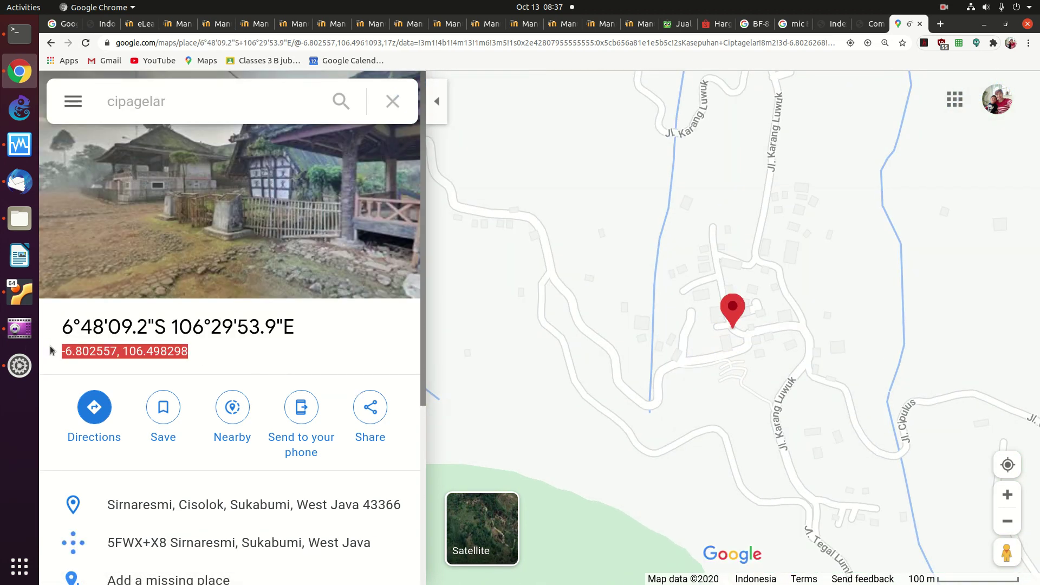
{"action": "right_click", "coordinate": [83, 351]}
{"action": "left_click", "coordinate": [107, 358]}
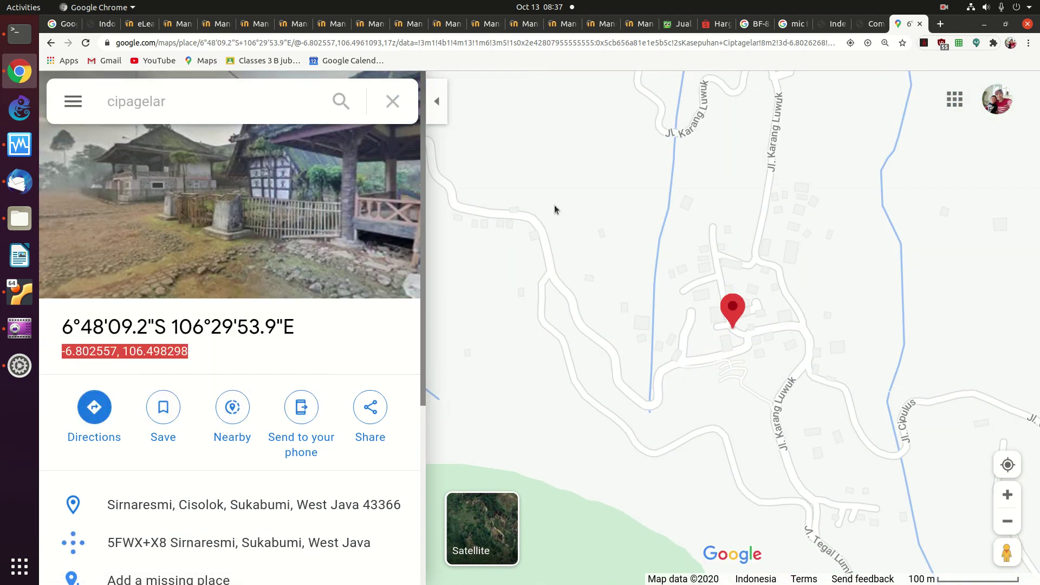
- Search Google in a new tab for "gps to locator" and look through the results for a conversion tool
{"action": "left_click", "coordinate": [941, 23]}
{"action": "left_click", "coordinate": [462, 236]}
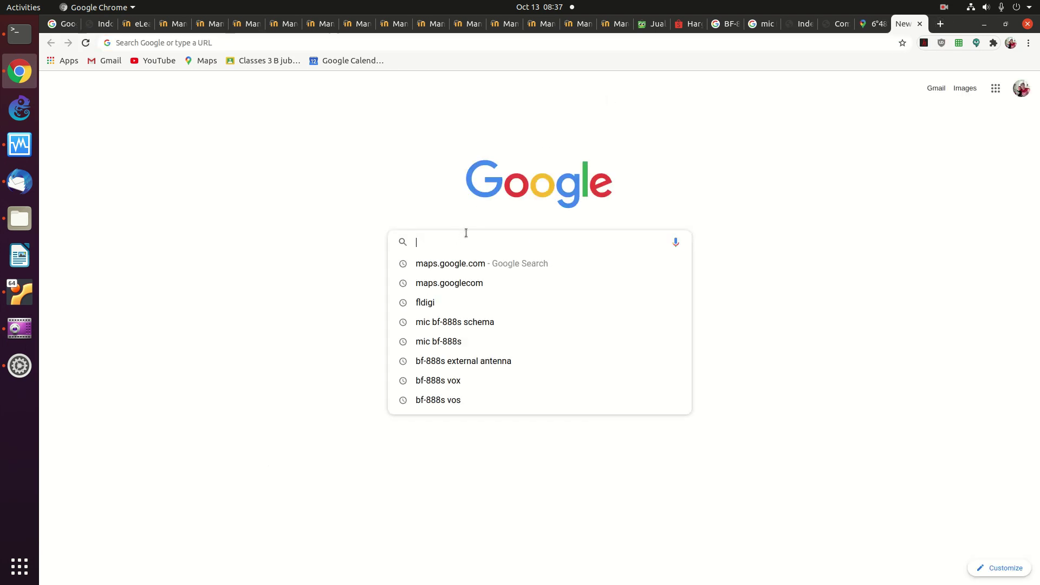
{"action": "type", "text": "gps"}
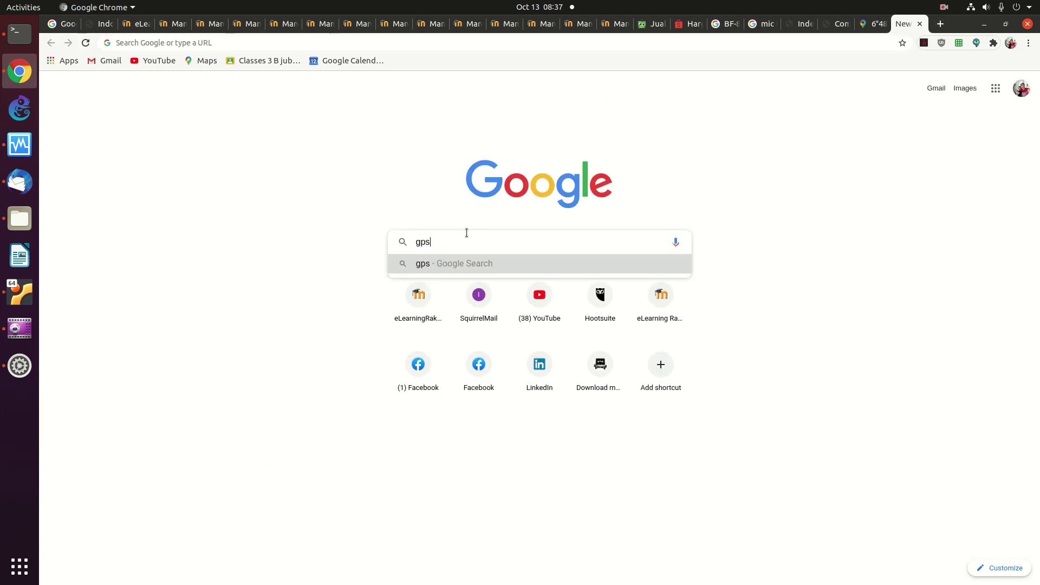
{"action": "type", "text": " to locator"}
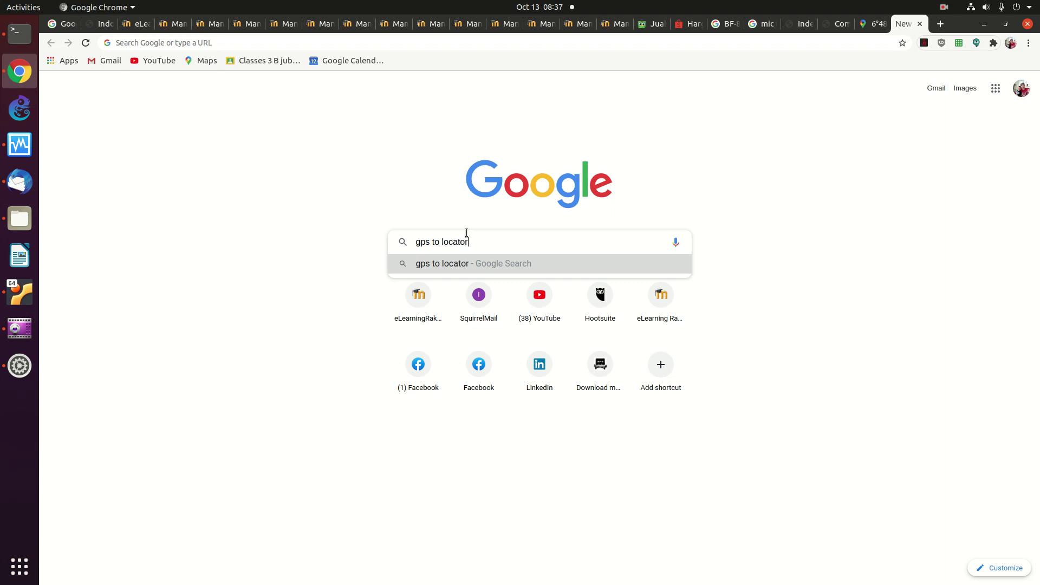
{"action": "key", "text": "Return"}
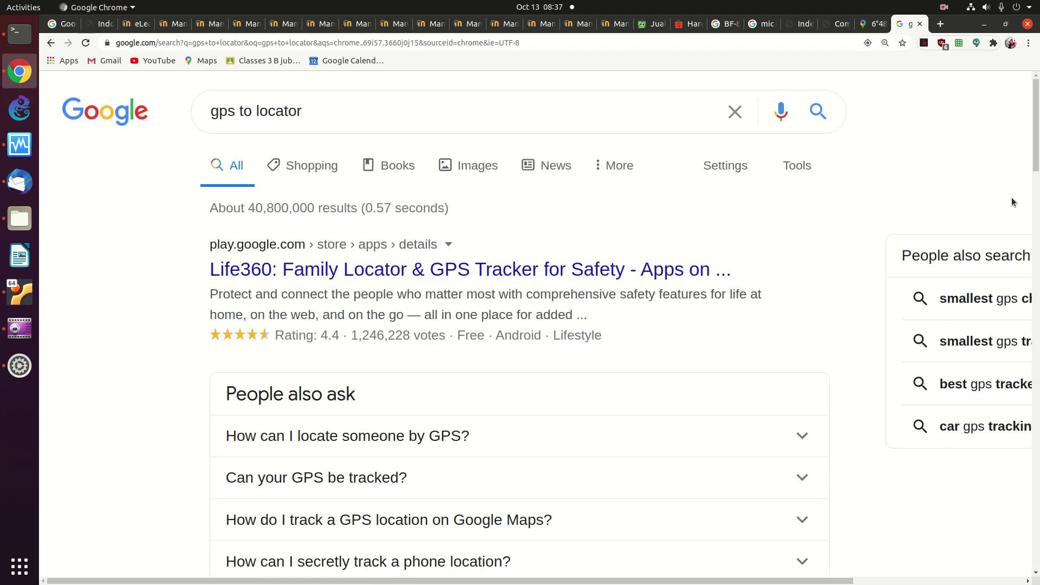
{"action": "scroll", "coordinate": [1017, 226], "scroll_direction": "down", "scroll_amount": 6}
{"action": "scroll", "coordinate": [1011, 248], "scroll_direction": "down", "scroll_amount": 1}
{"action": "scroll", "coordinate": [1011, 249], "scroll_direction": "down", "scroll_amount": 3}
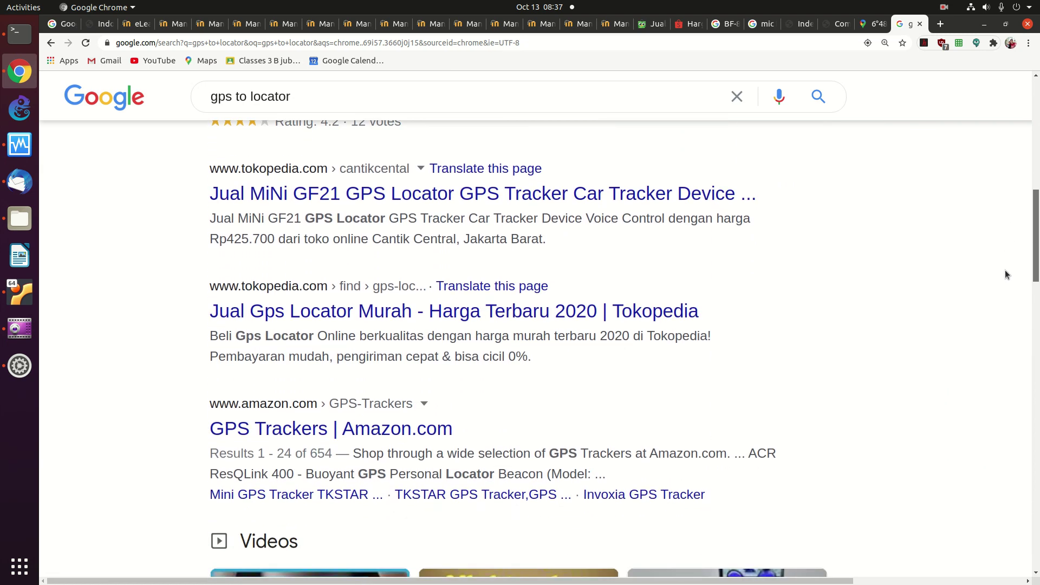
{"action": "scroll", "coordinate": [1003, 279], "scroll_direction": "up", "scroll_amount": 10}
- Refine the Google search to "gps locator converter"
{"action": "left_click", "coordinate": [418, 111]}
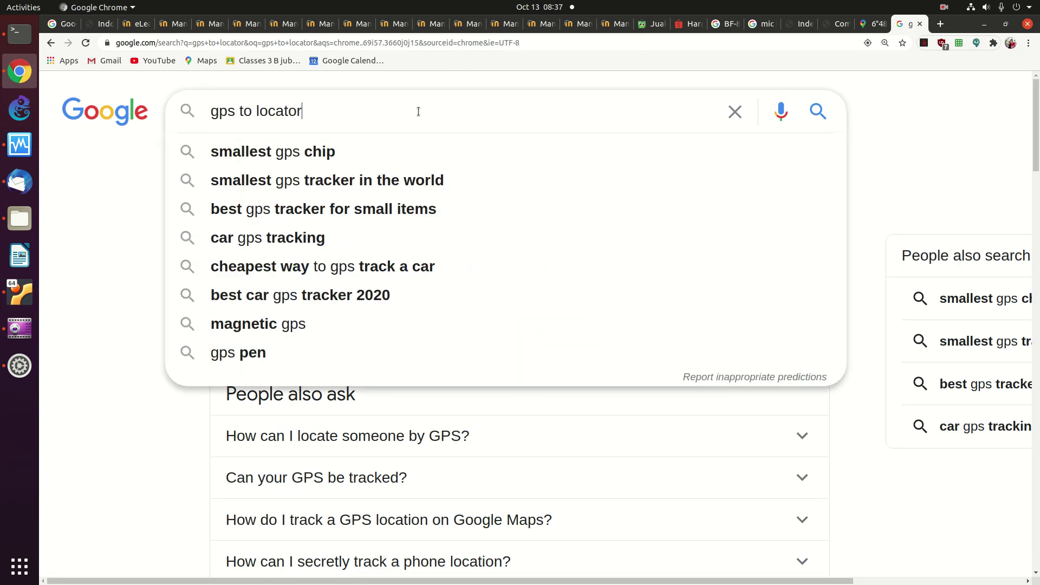
{"action": "type", "text": "converter"}
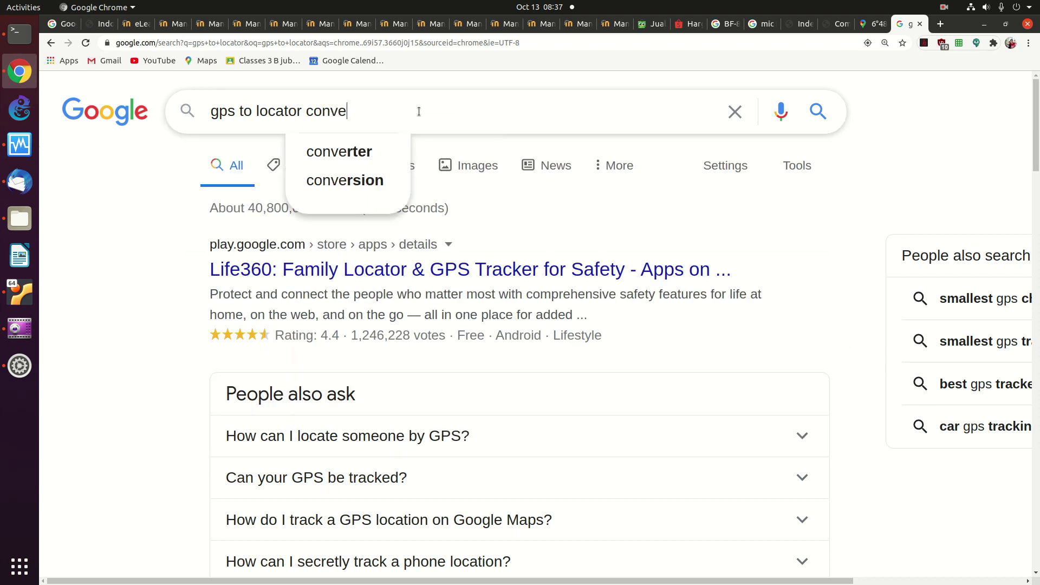
{"action": "key", "text": "BackSpace"}
{"action": "key", "text": "BackSpace"}
{"action": "key", "text": "BackSpace"}
{"action": "key", "text": "Return"}
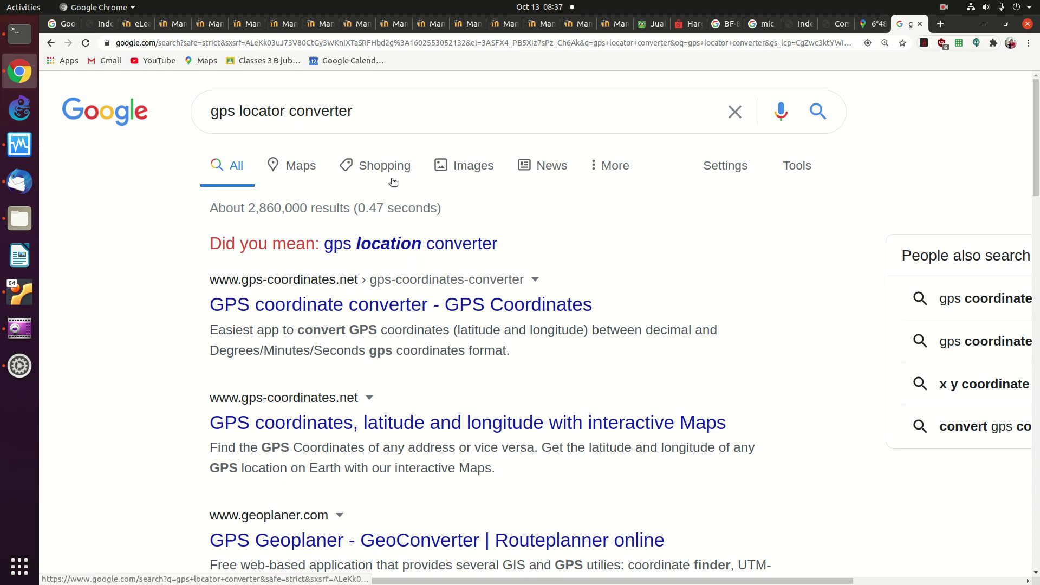
- Refine the Google search to "gps locator converter ham radio" and open the QTH locator calculator result
{"action": "left_click", "coordinate": [286, 309]}
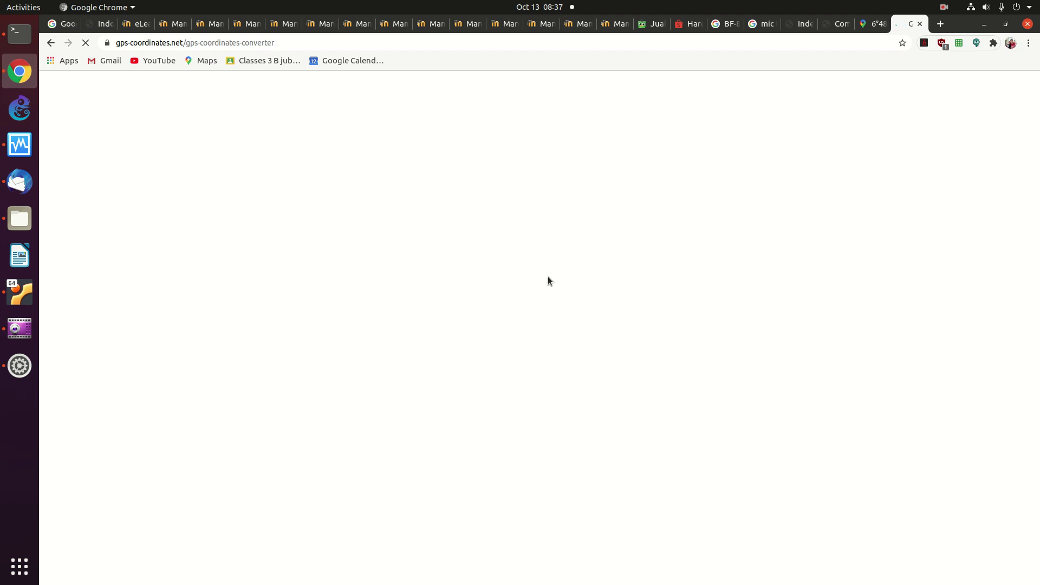
{"action": "left_click", "coordinate": [51, 42]}
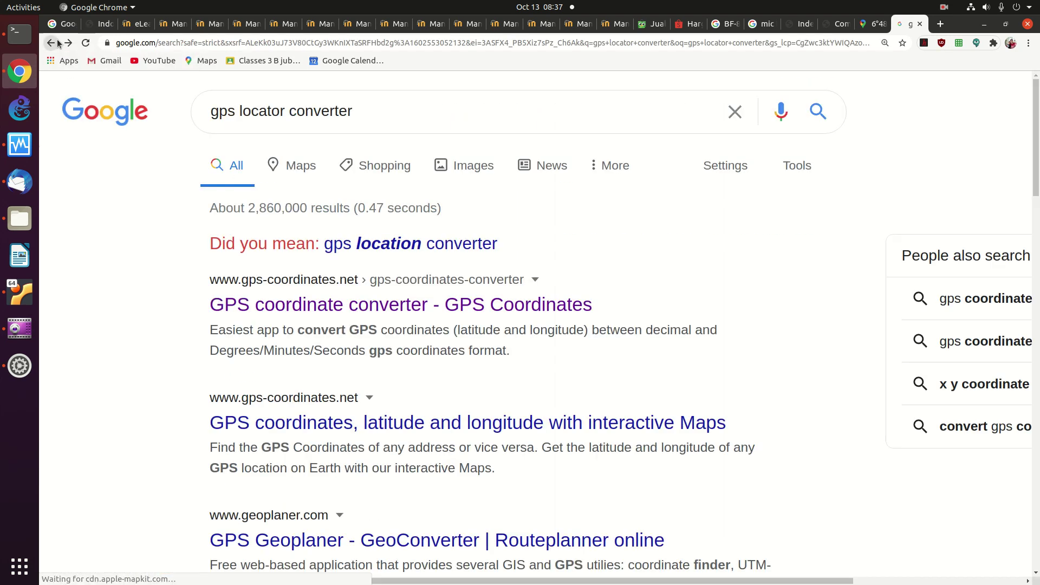
{"action": "left_click", "coordinate": [375, 112]}
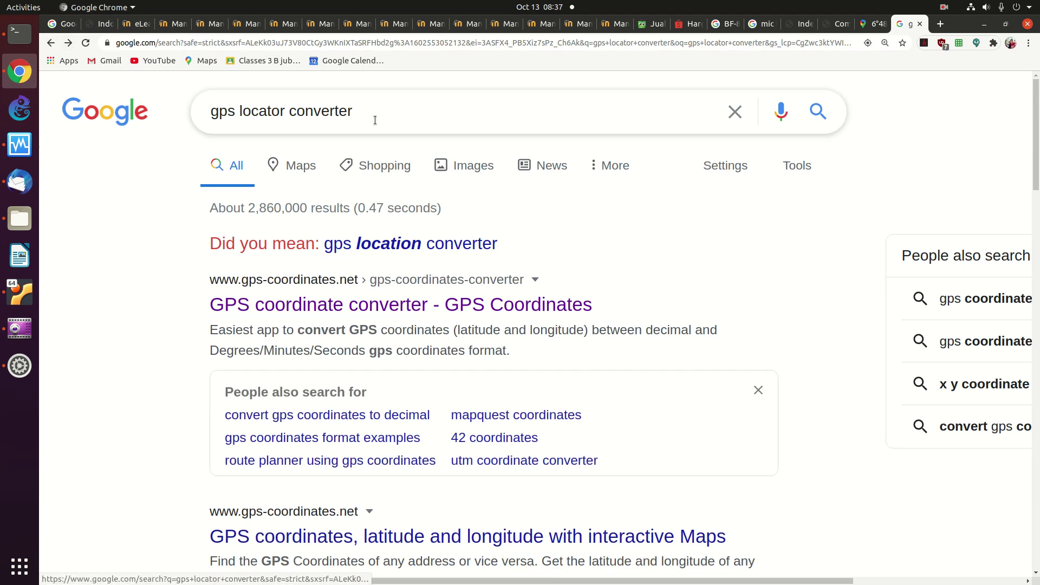
{"action": "type", "text": "ham"}
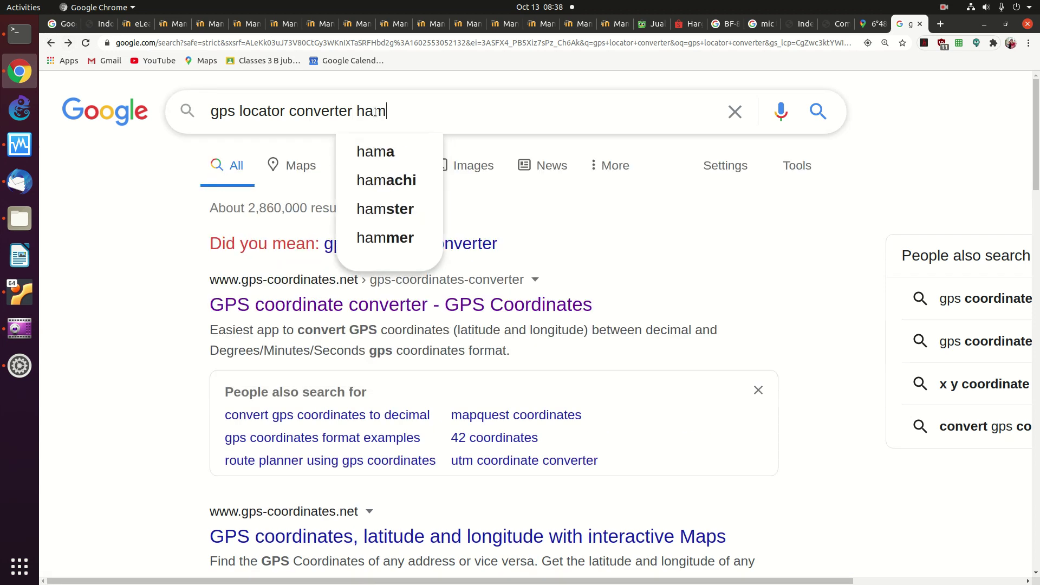
{"action": "type", "text": " radio"}
{"action": "key", "text": "Return"}
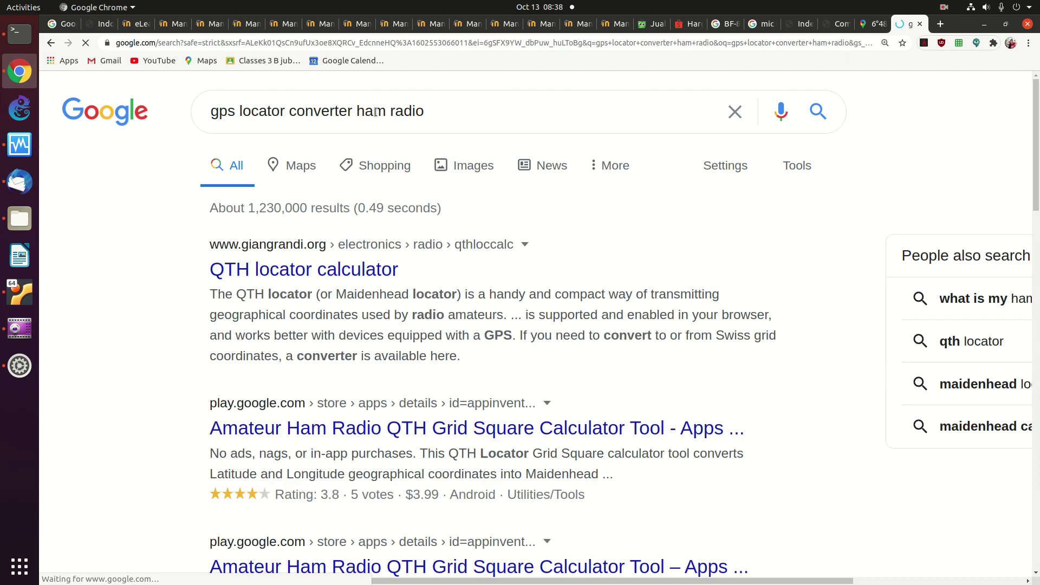
{"action": "left_click", "coordinate": [275, 273]}
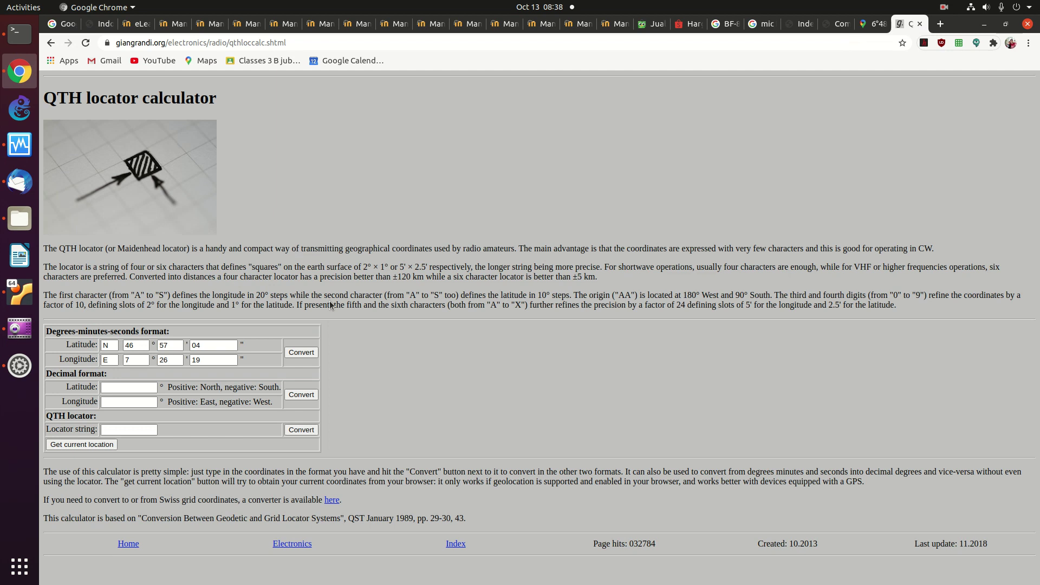
{"action": "left_click", "coordinate": [163, 350]}
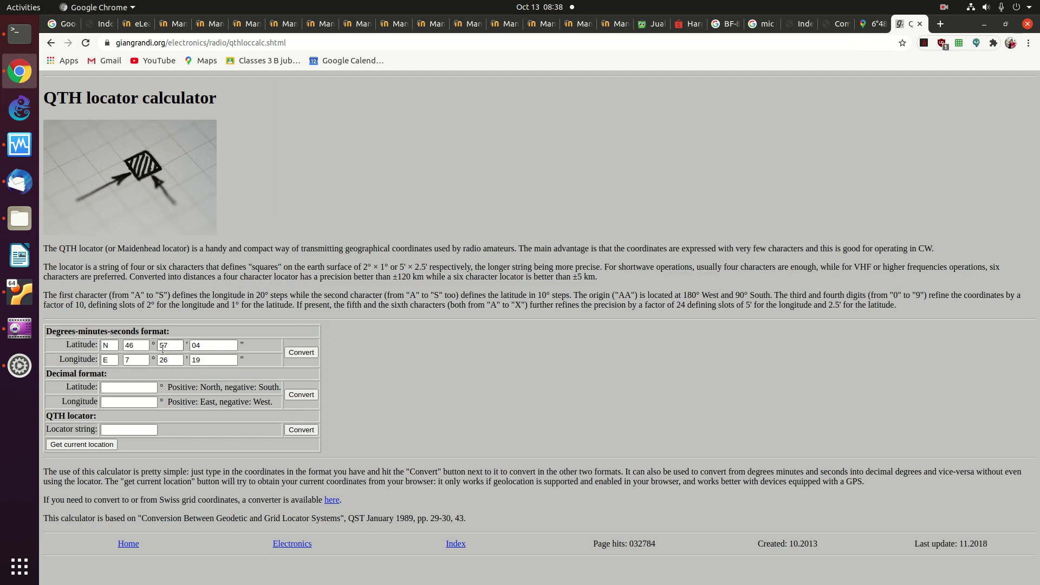
{"action": "left_click", "coordinate": [121, 387]}
{"action": "key", "text": "ctrl+v"}
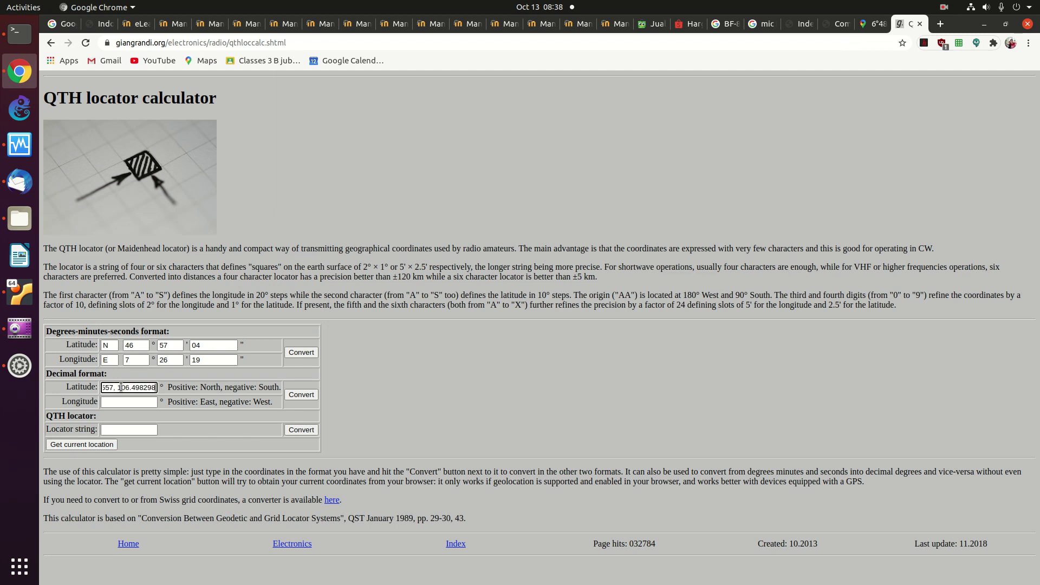
{"action": "left_click_drag", "start_coordinate": [157, 388], "coordinate": [227, 386]}
{"action": "key", "text": "ctrl+x"}
{"action": "left_click", "coordinate": [136, 403]}
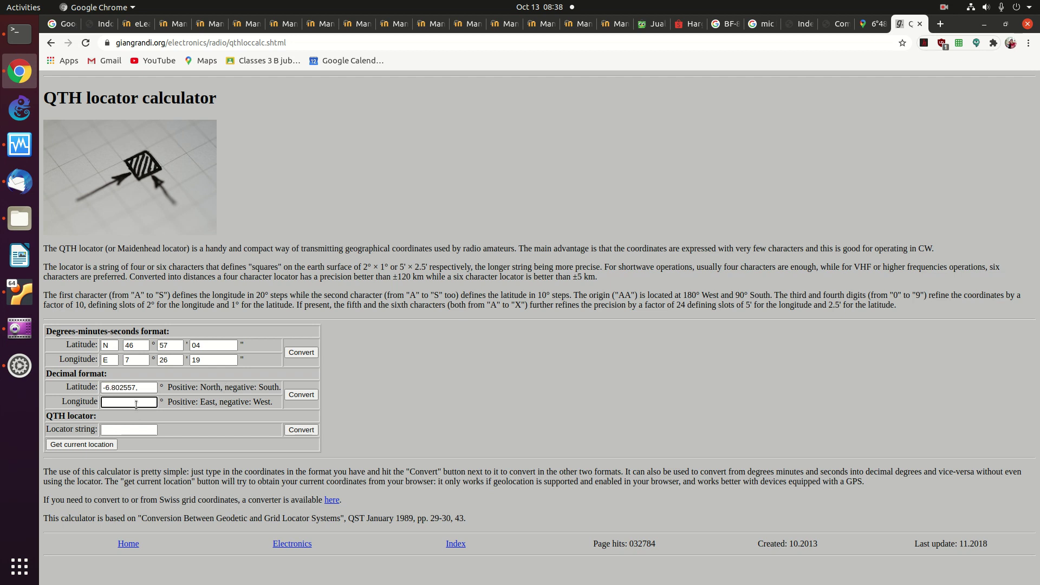
{"action": "key", "text": "ctrl+v"}
{"action": "left_click", "coordinate": [157, 388]}
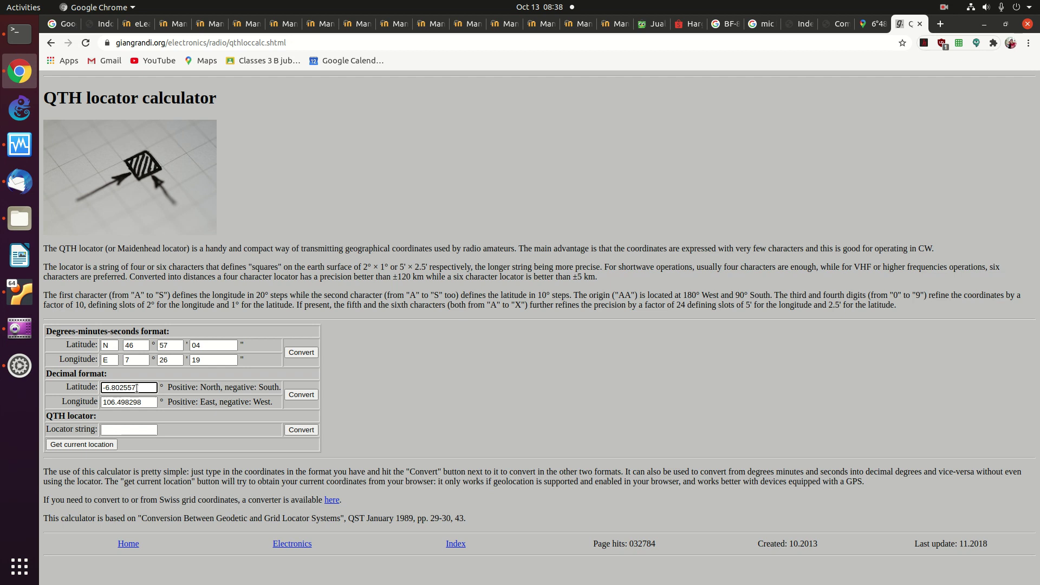
{"action": "left_click", "coordinate": [308, 397]}
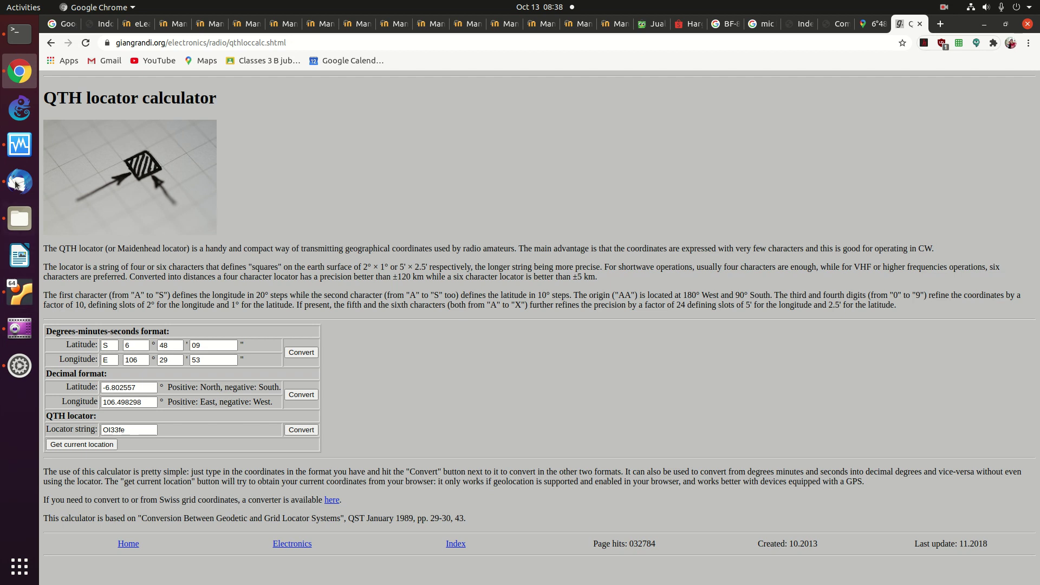
- Switch to the Fldigi configuration wizard in the VirtualBox machine and choose NIL as the operator's State
{"action": "left_click", "coordinate": [22, 293]}
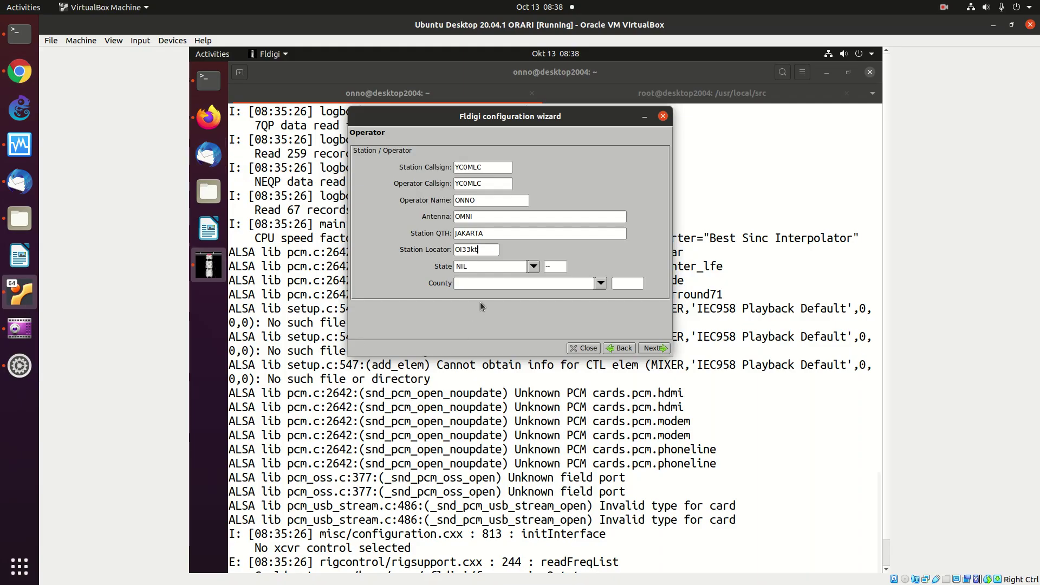
{"action": "left_click", "coordinate": [533, 268]}
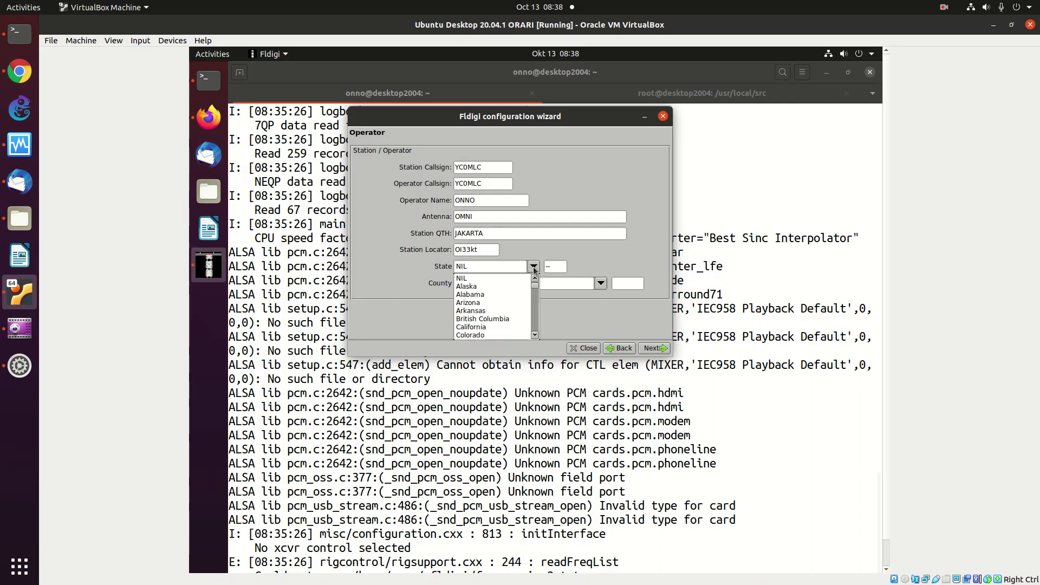
{"action": "left_click", "coordinate": [506, 277]}
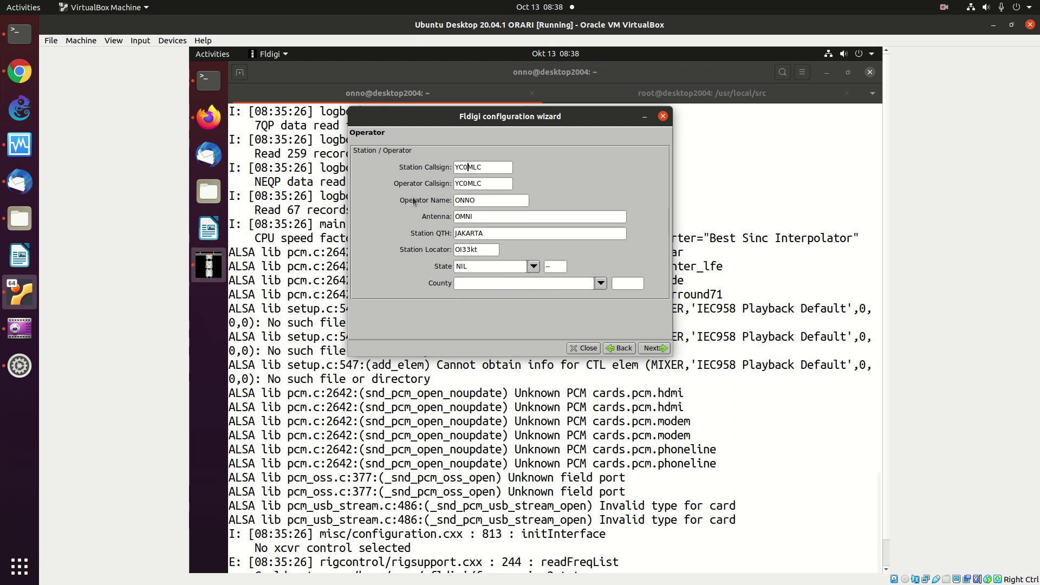
{"action": "left_click", "coordinate": [646, 351]}
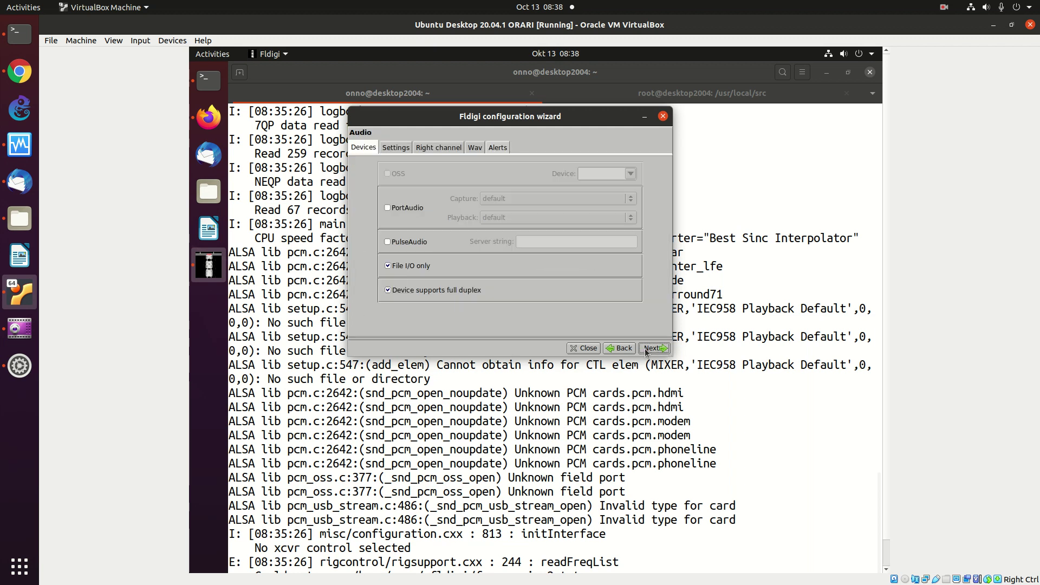
{"action": "left_click", "coordinate": [619, 350]}
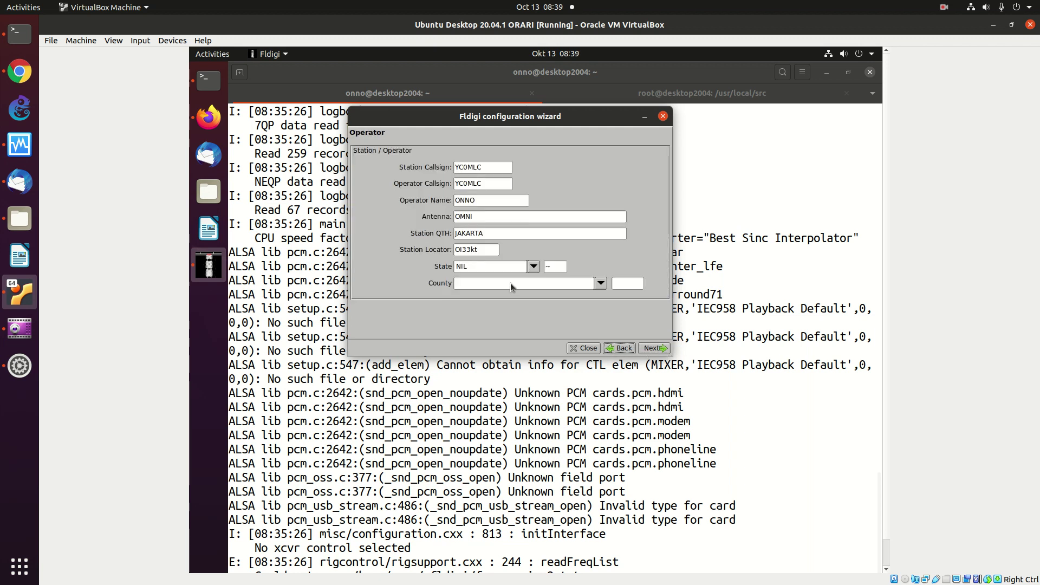
- Check the County and State choices, leave the county fields blank, and continue to the Audio page of the wizard
{"action": "left_click", "coordinate": [601, 284]}
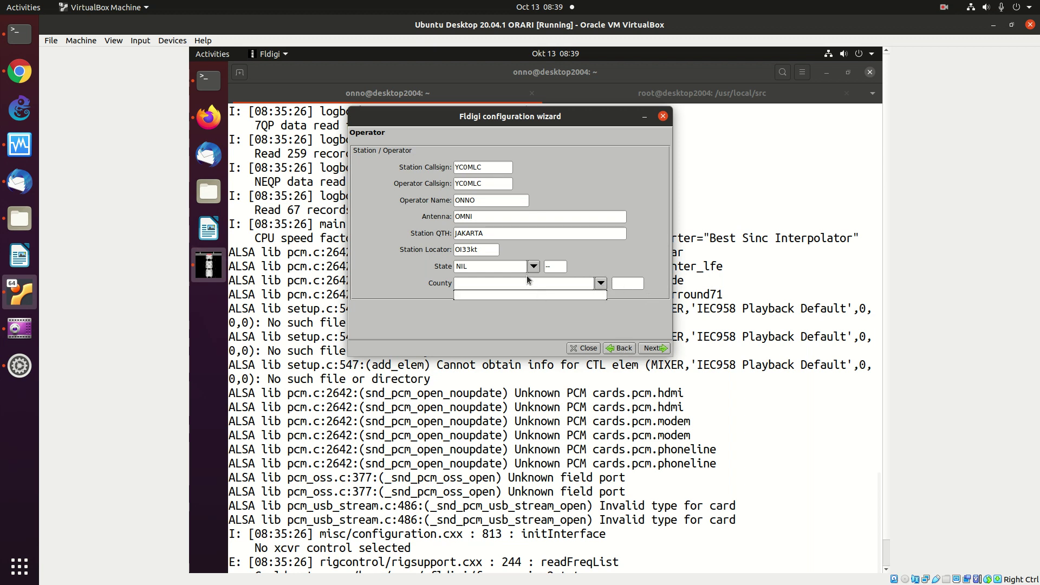
{"action": "left_click", "coordinate": [541, 298]}
{"action": "left_click", "coordinate": [534, 267]}
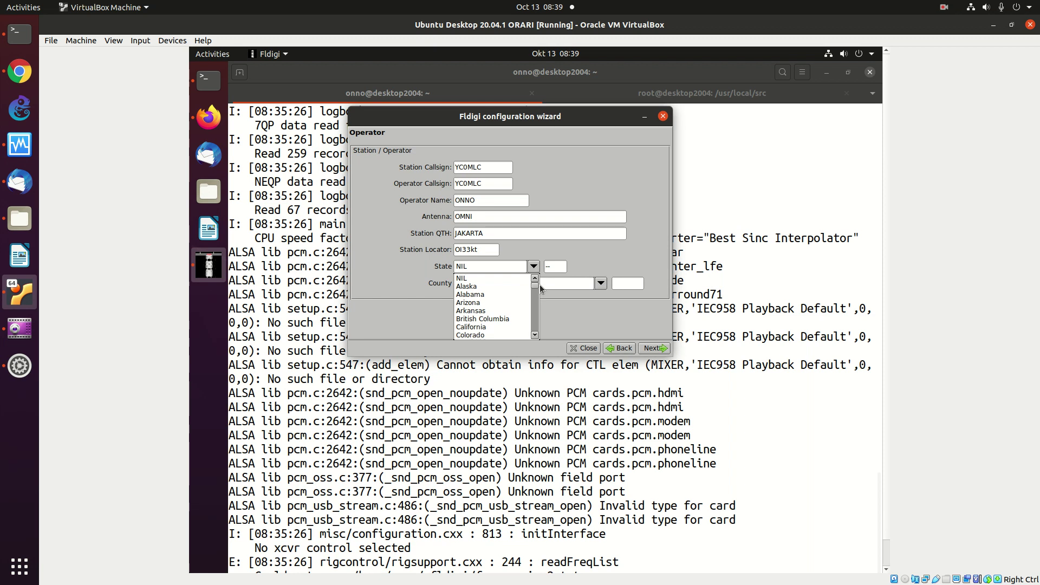
{"action": "mouse_move", "coordinate": [537, 289]}
{"action": "left_mouse_down"}
{"action": "mouse_move", "coordinate": [531, 345]}
{"action": "mouse_move", "coordinate": [530, 283]}
{"action": "left_mouse_up"}
{"action": "left_click", "coordinate": [534, 266]}
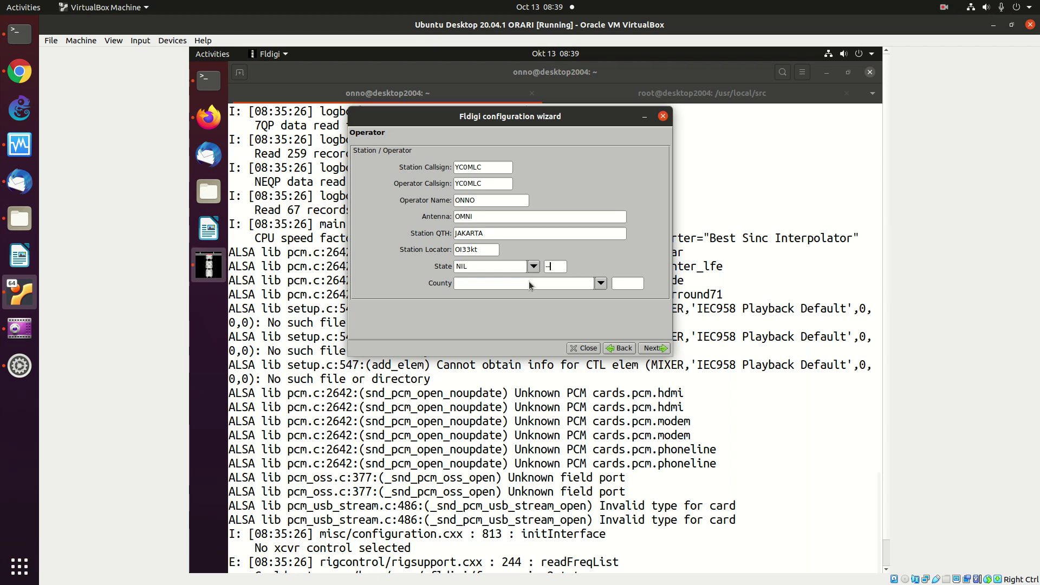
{"action": "key", "text": "Tab"}
{"action": "key", "text": "Tab"}
{"action": "left_click", "coordinate": [632, 283]}
{"action": "left_click", "coordinate": [654, 349]}
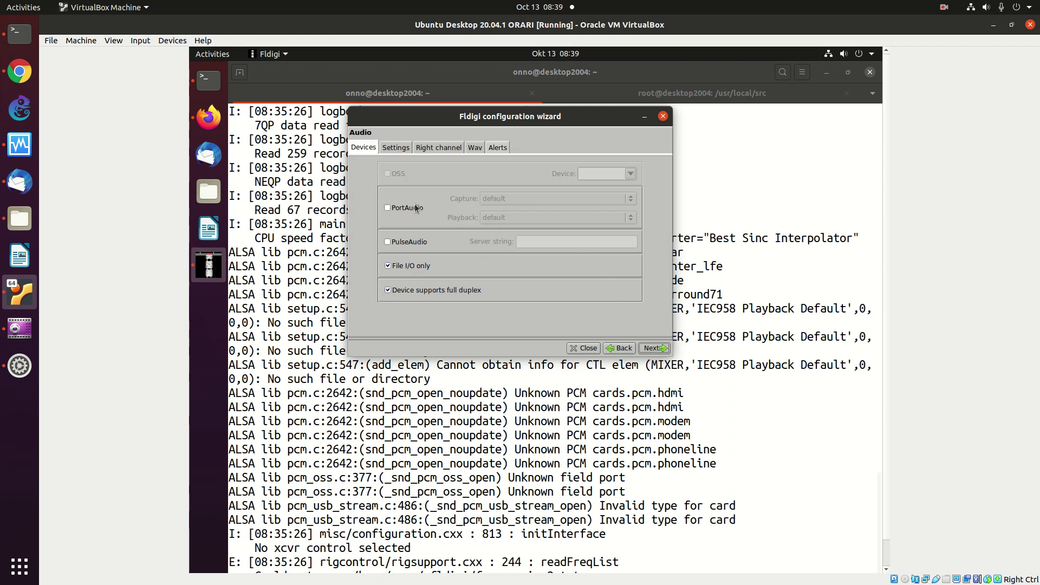
- Select PortAudio with the default capture device, trying PulseAudio before returning to PortAudio
{"action": "left_click", "coordinate": [388, 209]}
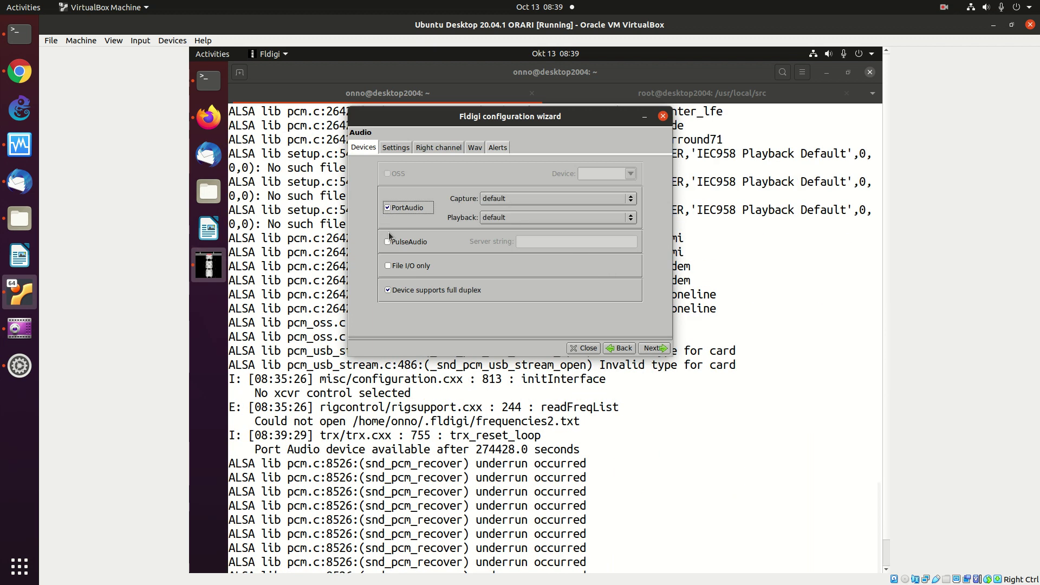
{"action": "left_click", "coordinate": [606, 198]}
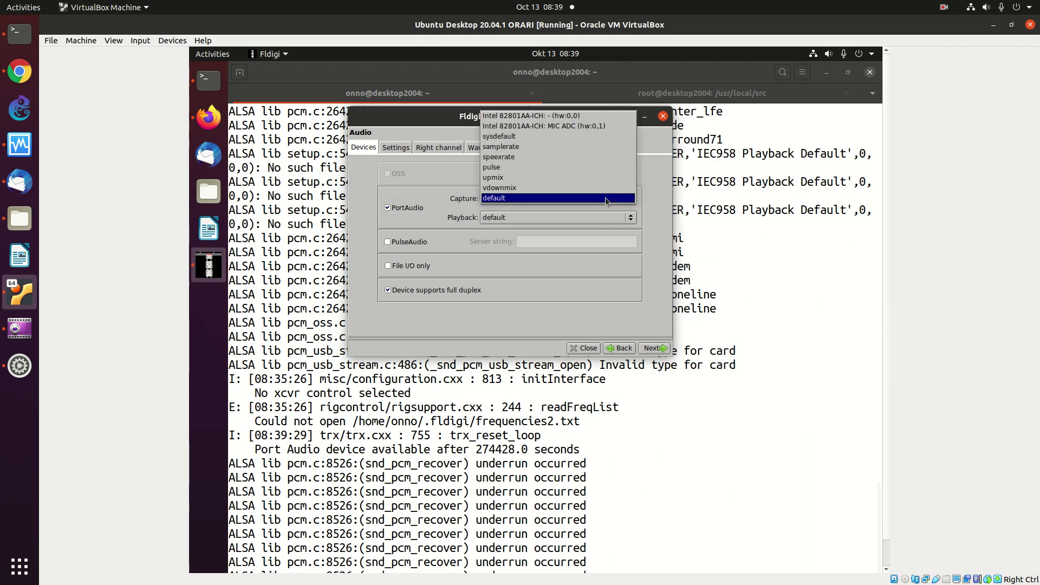
{"action": "left_click", "coordinate": [606, 197]}
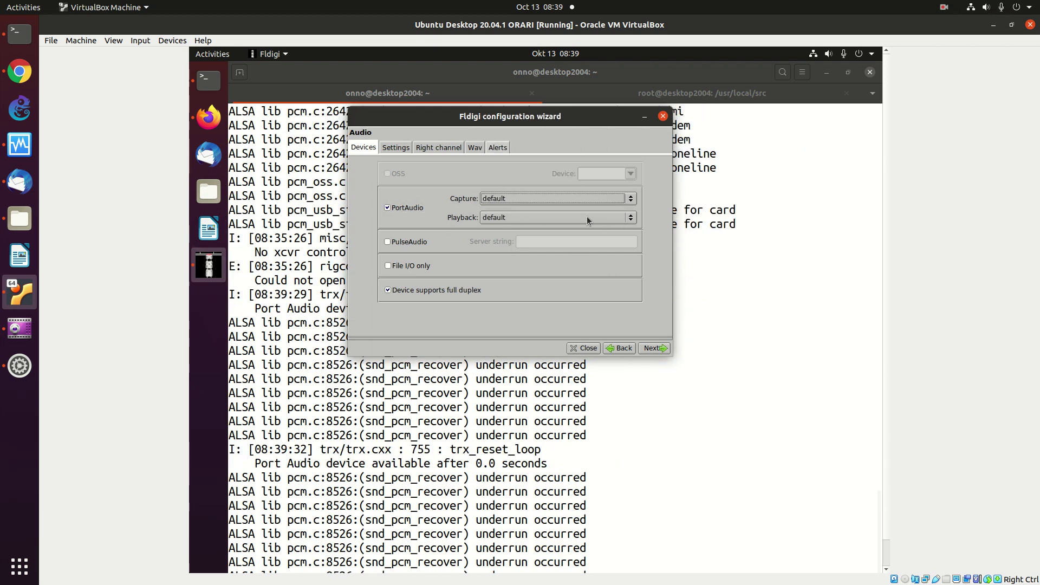
{"action": "left_click", "coordinate": [400, 244]}
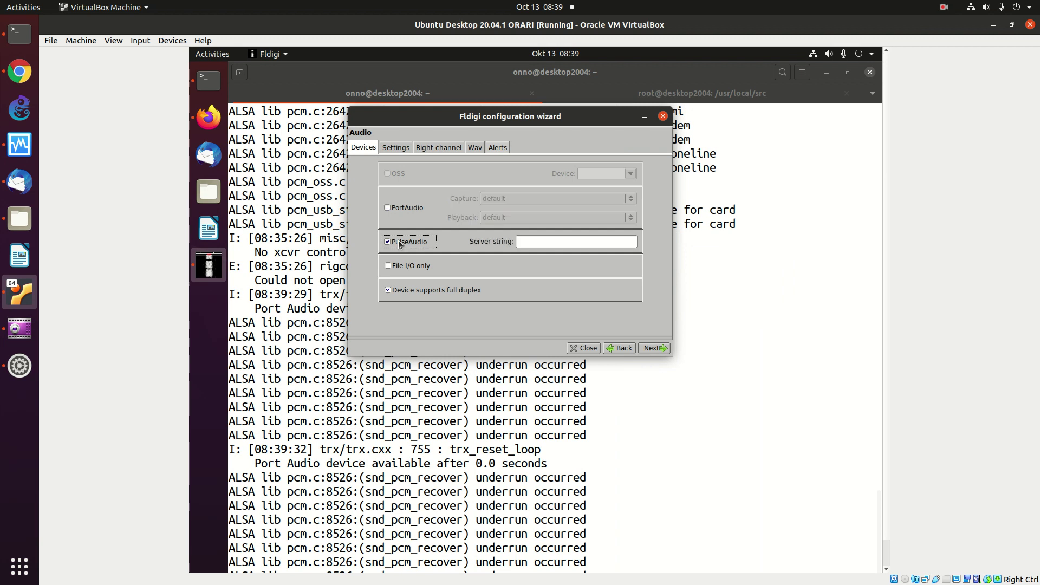
{"action": "left_click", "coordinate": [393, 209]}
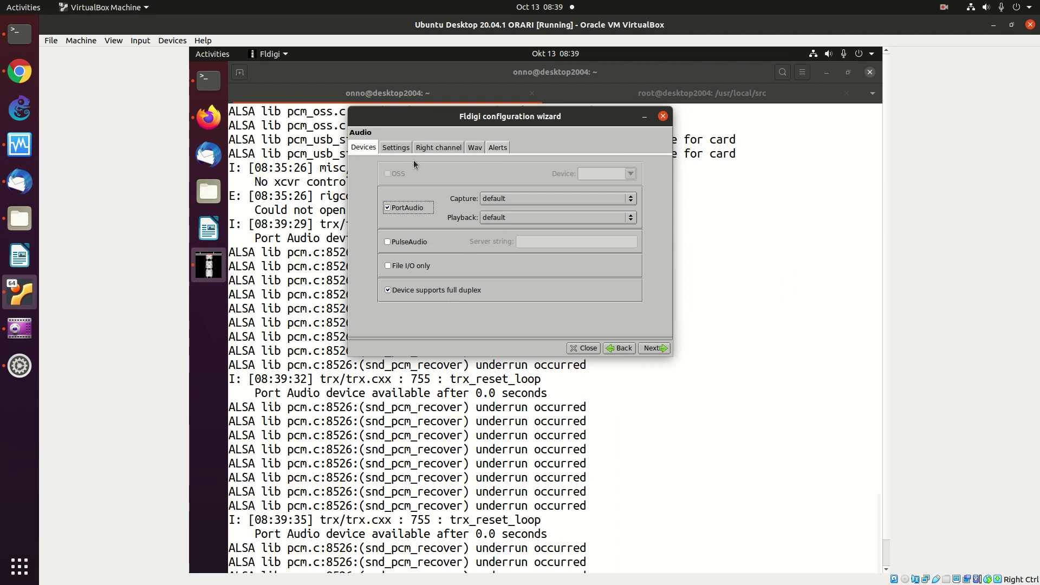
- Review the audio sample rate, right channel, wav and alert options, and return to the audio devices
{"action": "left_click", "coordinate": [396, 147]}
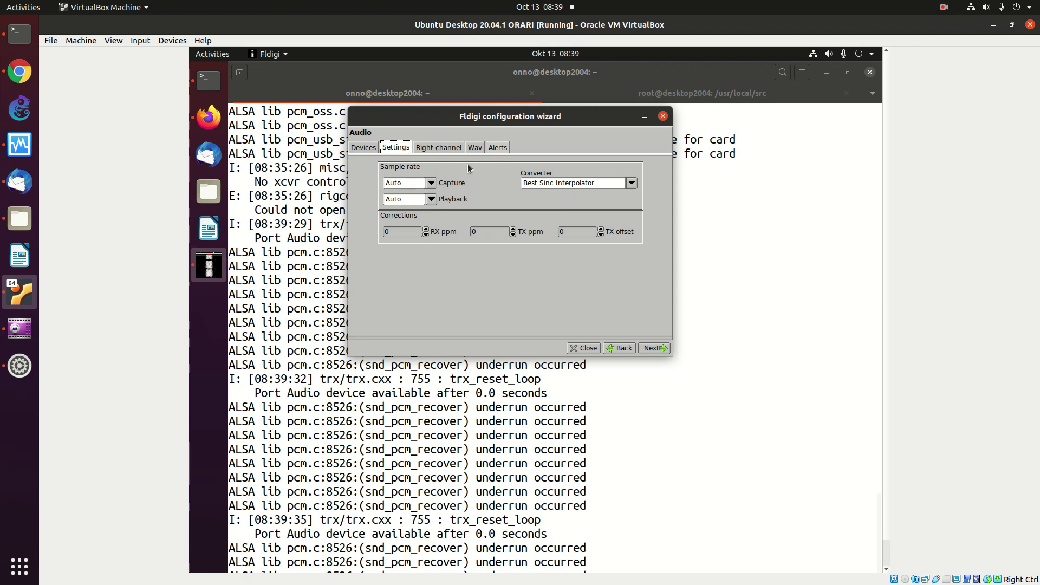
{"action": "left_click", "coordinate": [439, 150]}
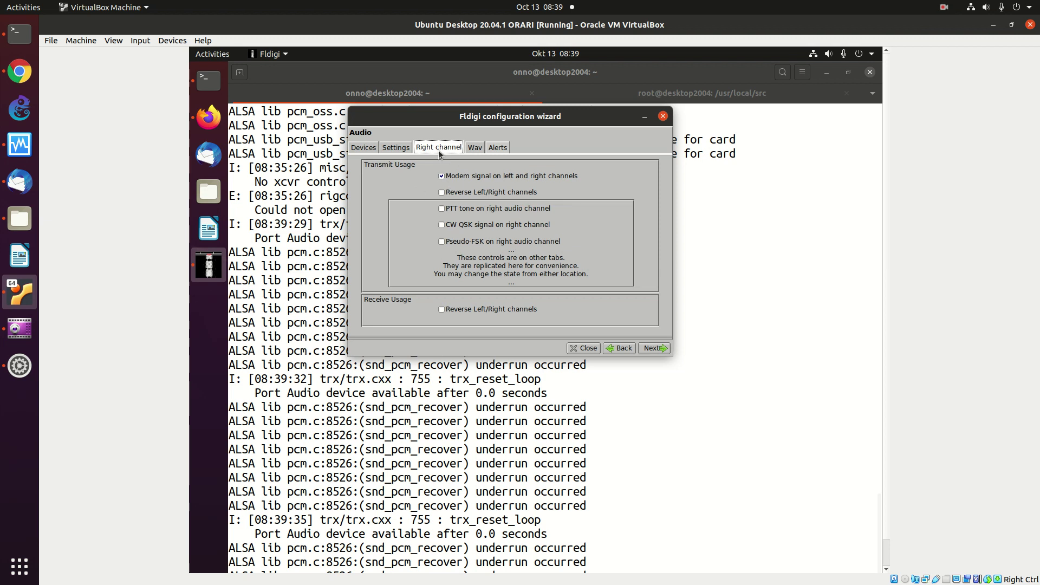
{"action": "left_click", "coordinate": [475, 147]}
{"action": "left_click", "coordinate": [505, 148]}
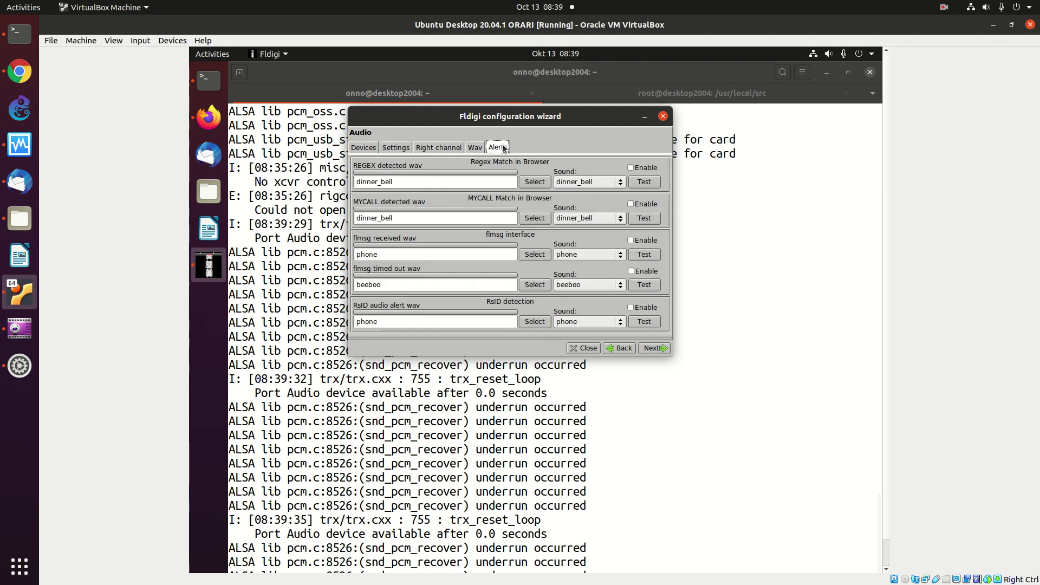
{"action": "left_click", "coordinate": [373, 151]}
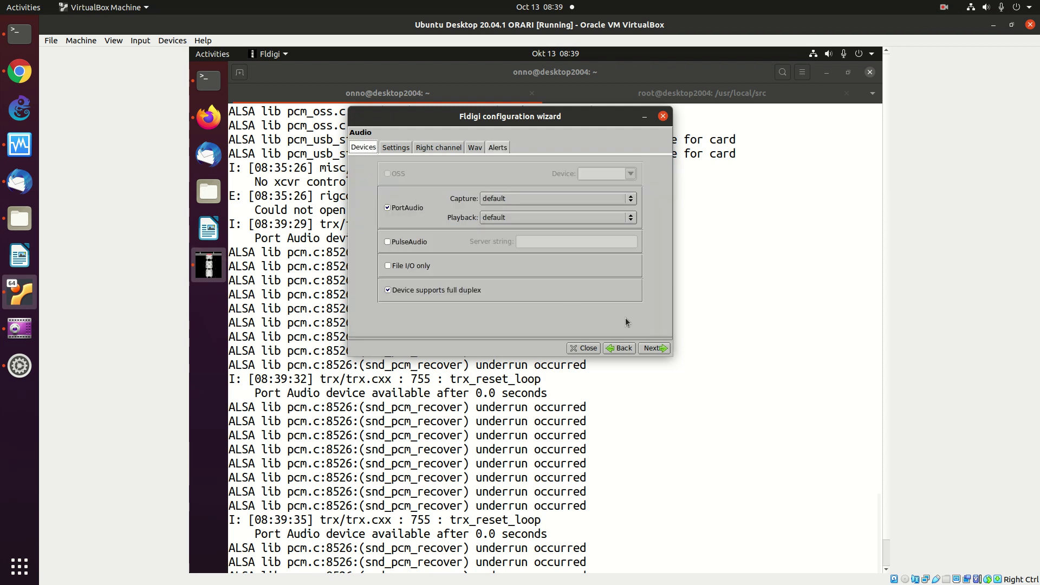
- Continue to the Rig page and examine the flrig, RigCAT, Hamlib, Hardware PTT and GPIO control options
{"action": "left_click", "coordinate": [653, 347]}
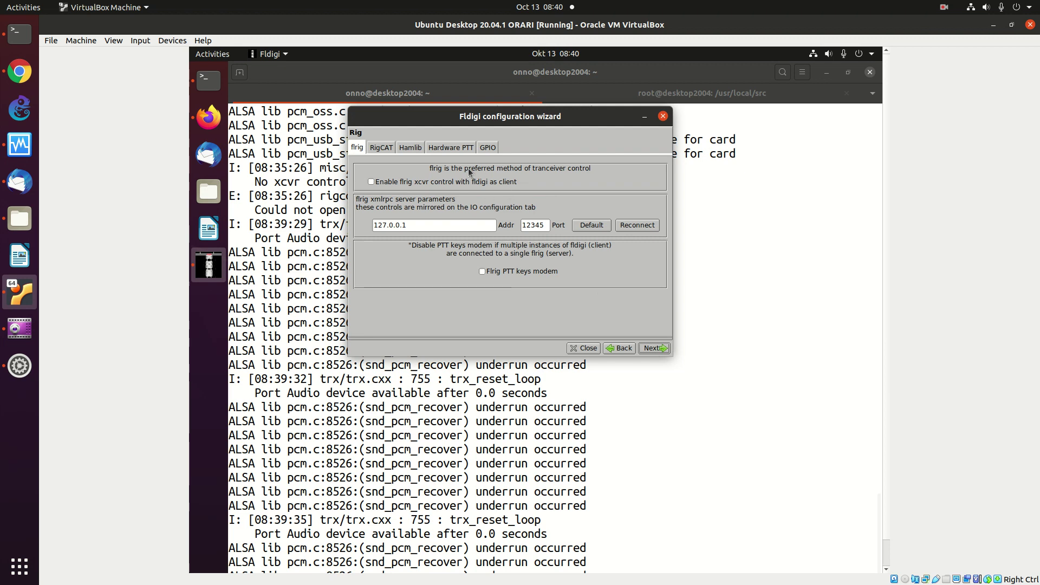
{"action": "left_click", "coordinate": [383, 147]}
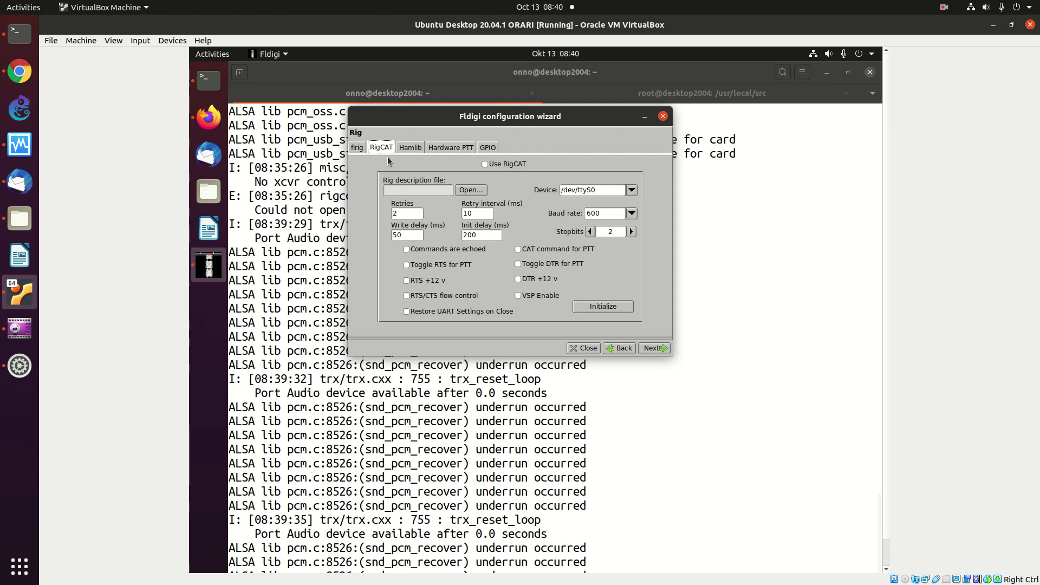
{"action": "left_click", "coordinate": [411, 148]}
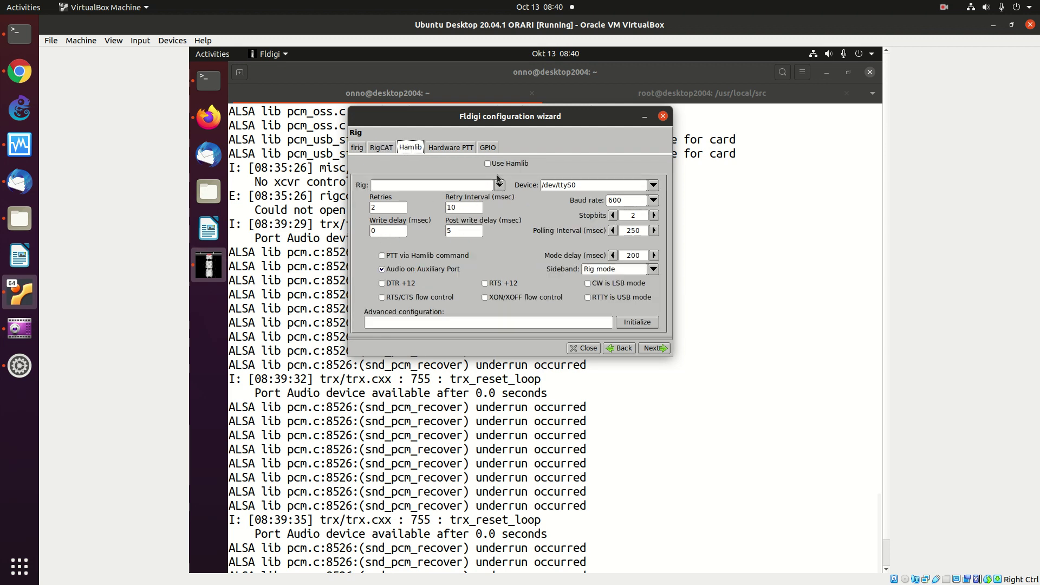
{"action": "left_click", "coordinate": [384, 148]}
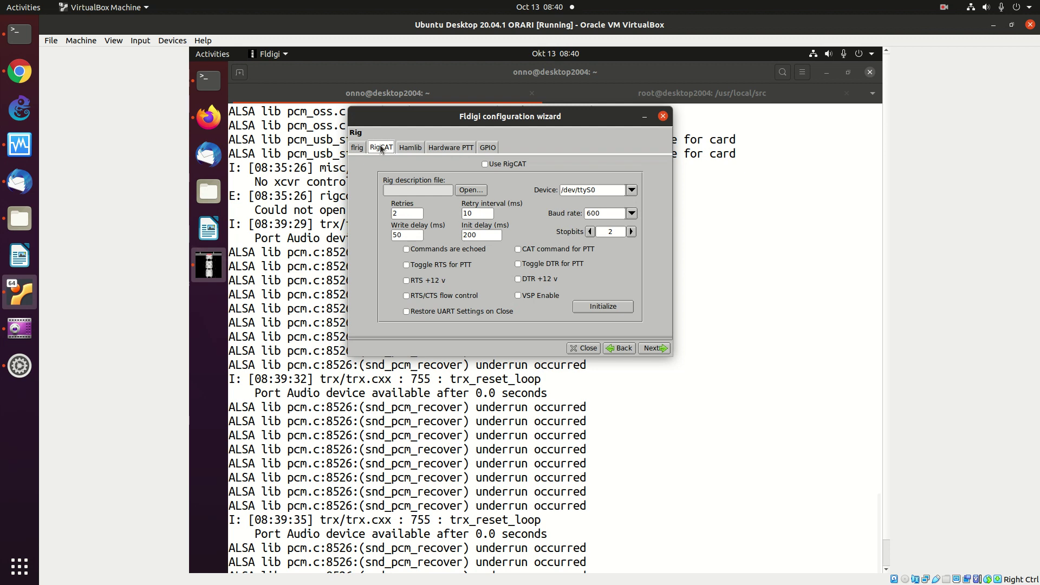
{"action": "left_click", "coordinate": [412, 148]}
{"action": "left_click", "coordinate": [460, 150]}
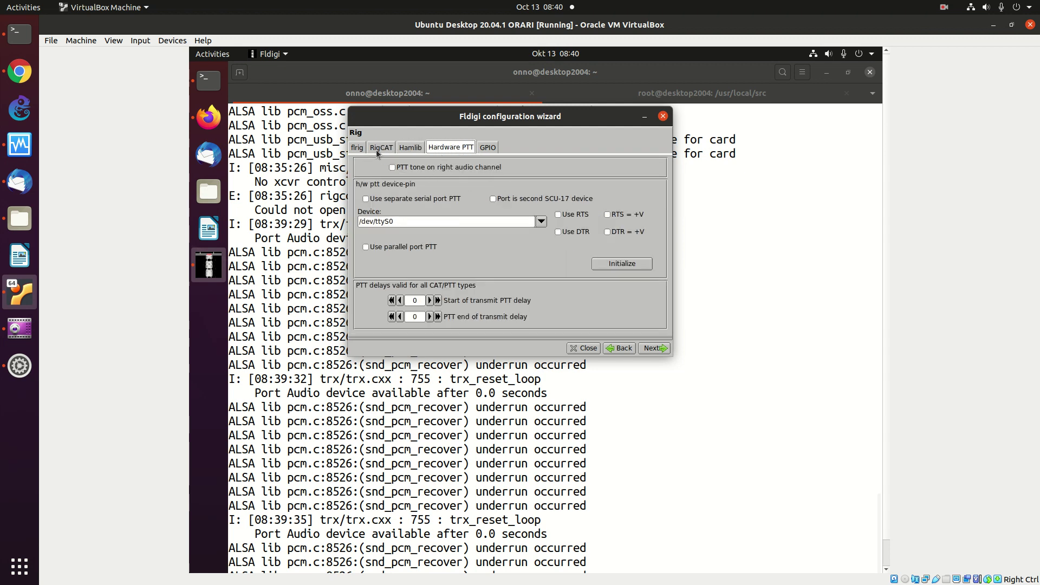
{"action": "left_click", "coordinate": [484, 150]}
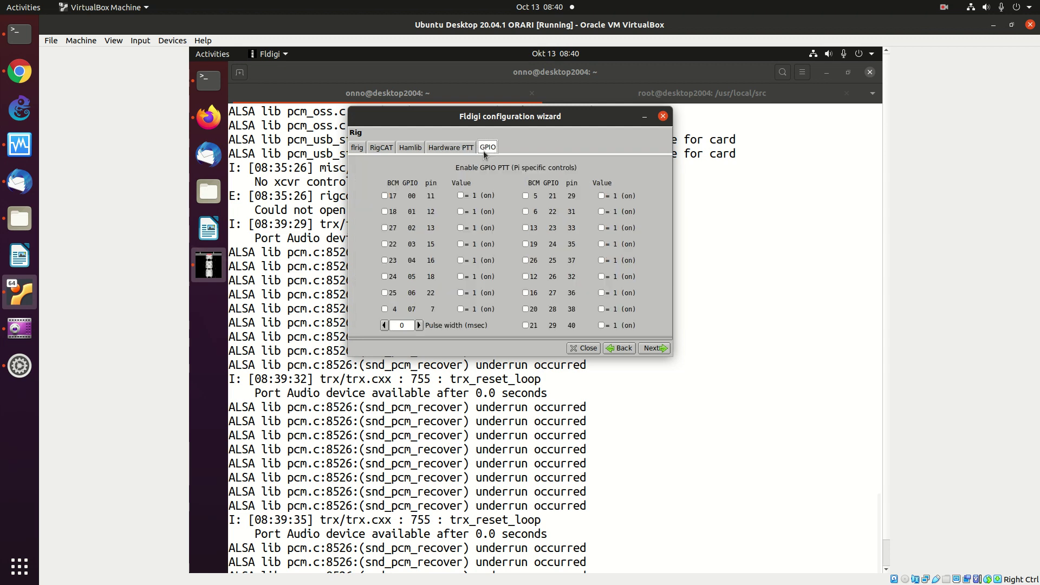
- Return to the flrig options, continue past the rig settings to finish the configuration wizard, and maximize the main Fldigi window
{"action": "left_click", "coordinate": [359, 151]}
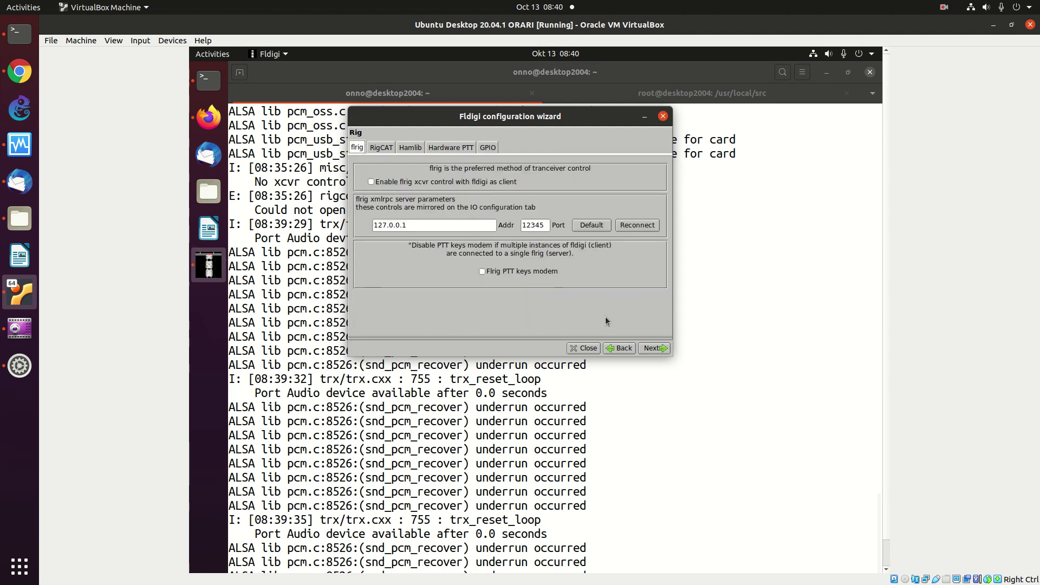
{"action": "left_click", "coordinate": [649, 347]}
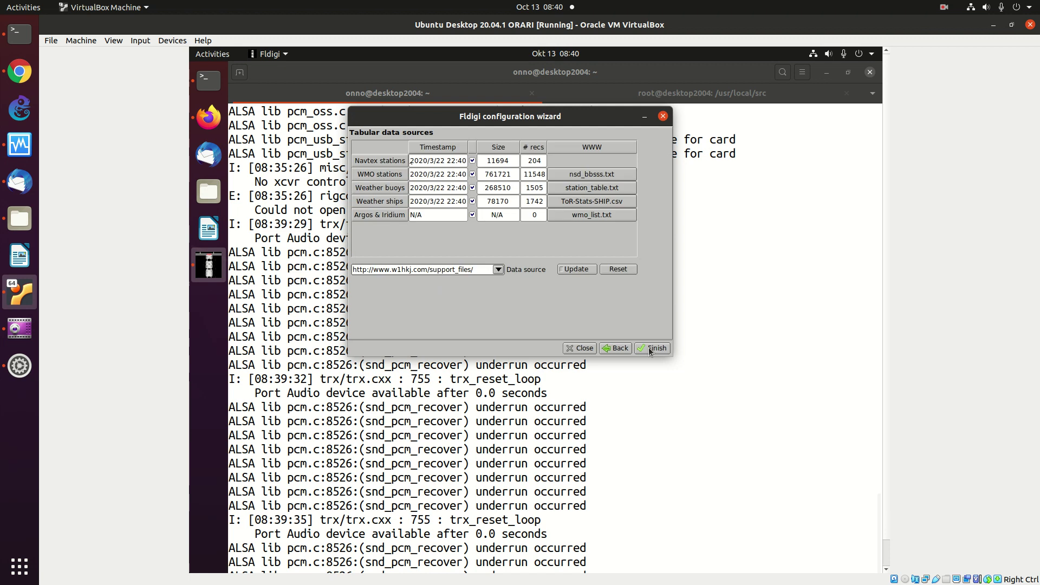
{"action": "left_click", "coordinate": [649, 347]}
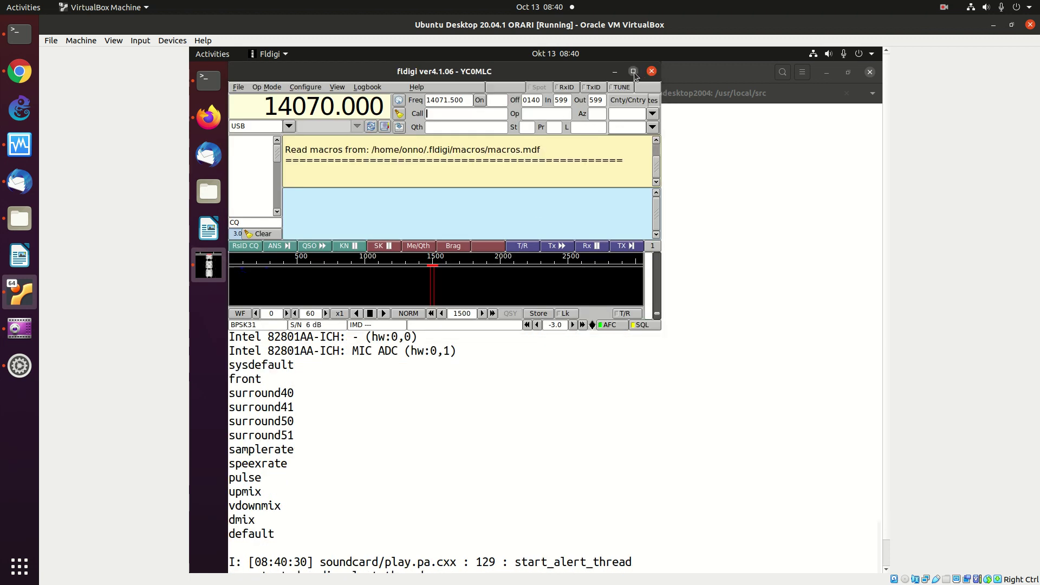
{"action": "left_click", "coordinate": [633, 71]}
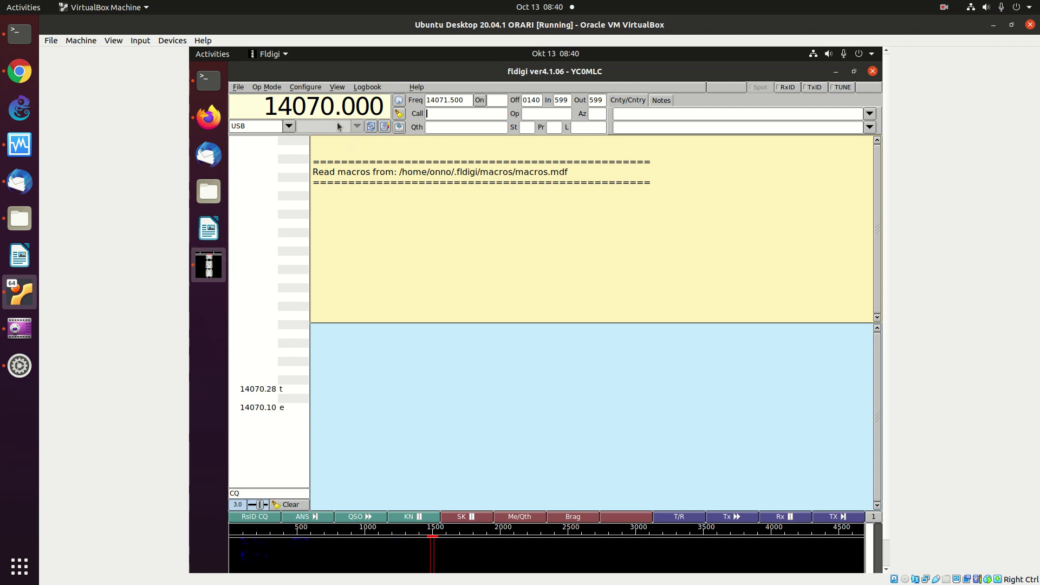
- Check the audio device selections in the sound card configuration and close it
{"action": "left_click", "coordinate": [301, 89]}
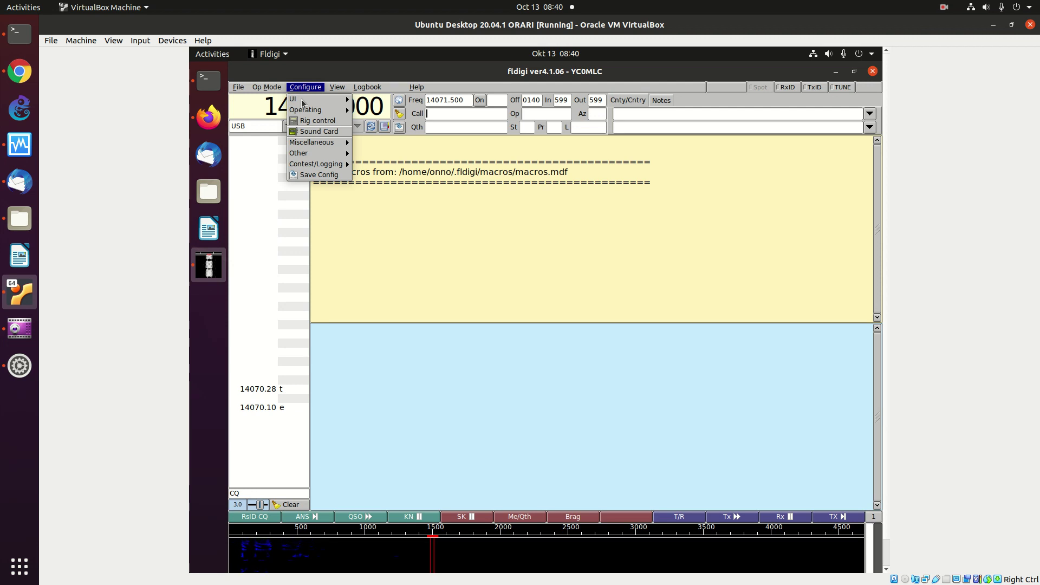
{"action": "left_click", "coordinate": [308, 136]}
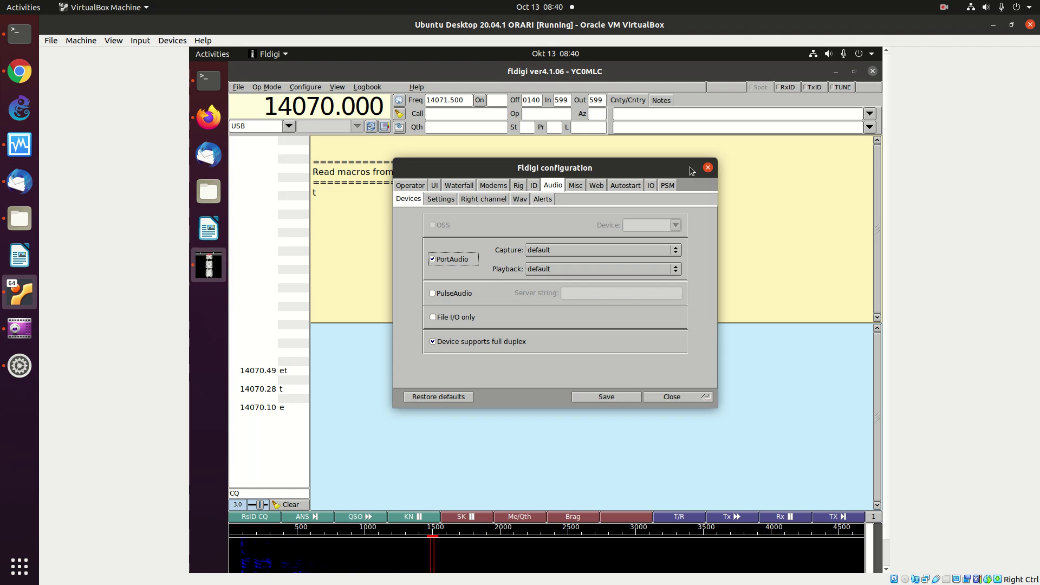
{"action": "left_click", "coordinate": [708, 167]}
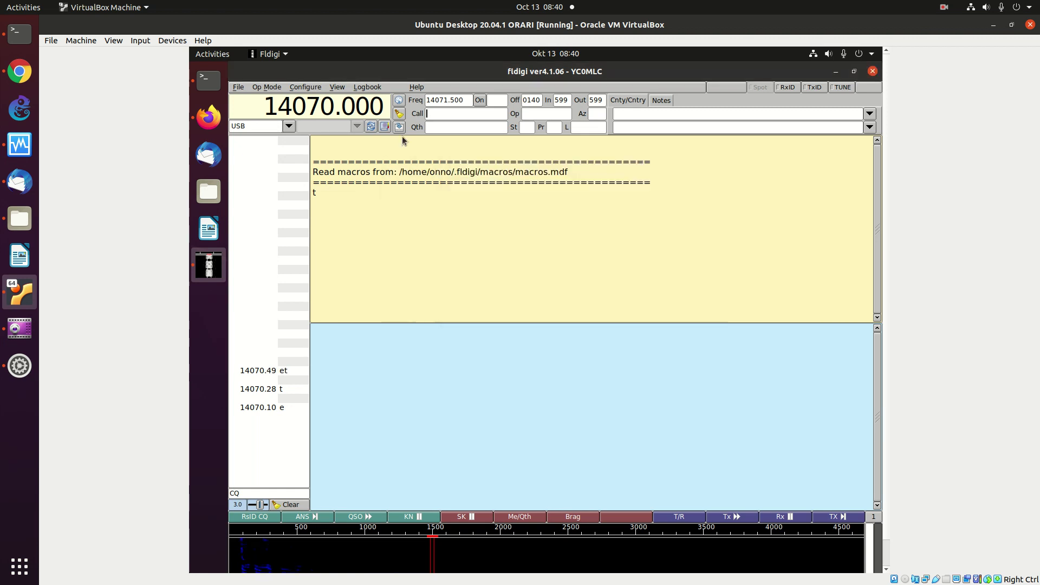
- Switch the operating mode to CW and set the dial frequency to 144000.000 kHz
{"action": "left_click", "coordinate": [275, 89]}
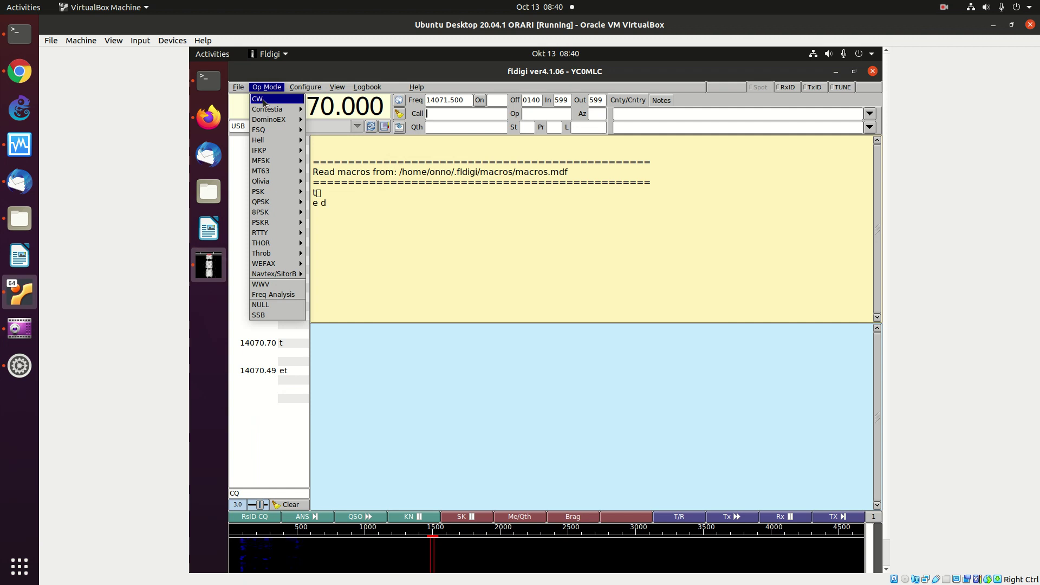
{"action": "left_click", "coordinate": [263, 101]}
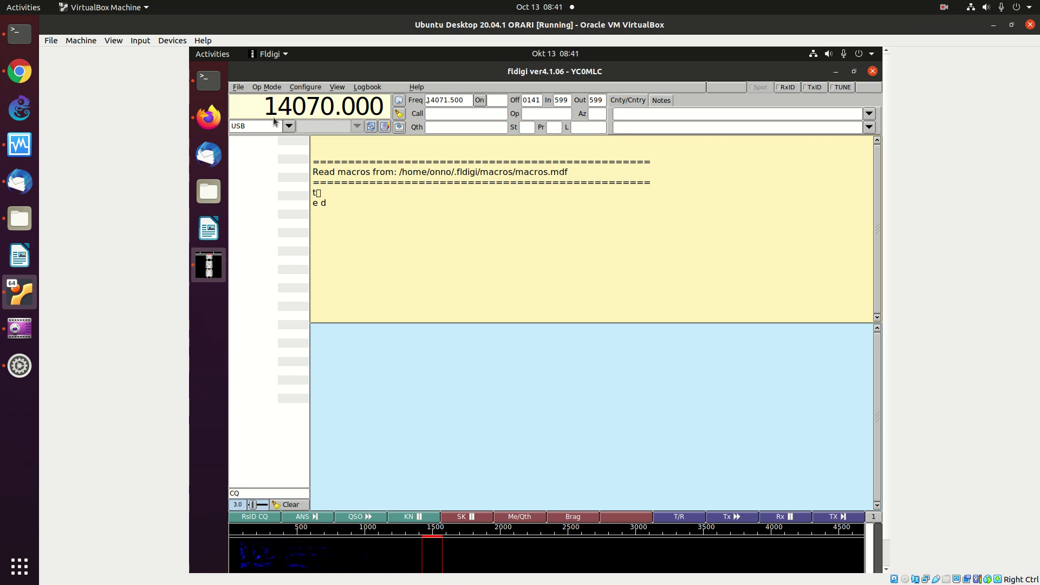
{"action": "scroll", "coordinate": [285, 106], "scroll_direction": "up", "scroll_amount": 1}
{"action": "scroll", "coordinate": [256, 108], "scroll_direction": "up", "scroll_amount": 1}
{"action": "scroll", "coordinate": [273, 110], "scroll_direction": "down", "scroll_amount": 1}
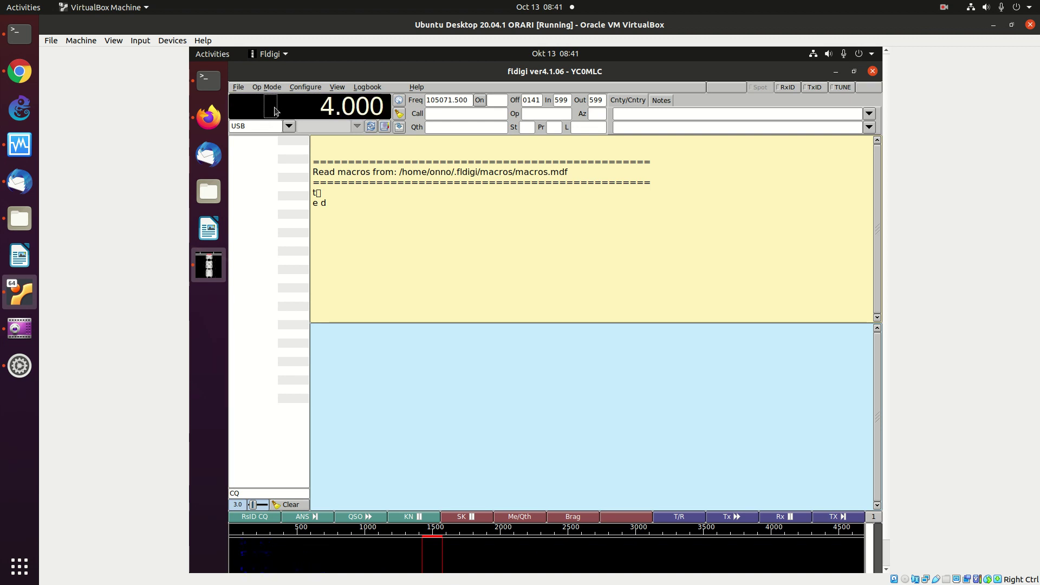
{"action": "type", "text": "144000"}
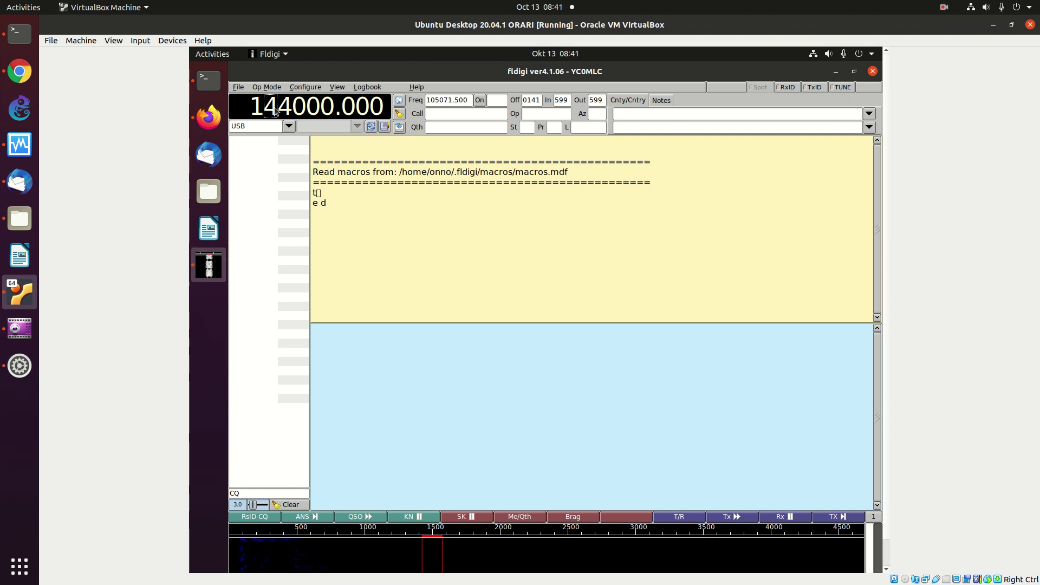
{"action": "key", "text": "Return"}
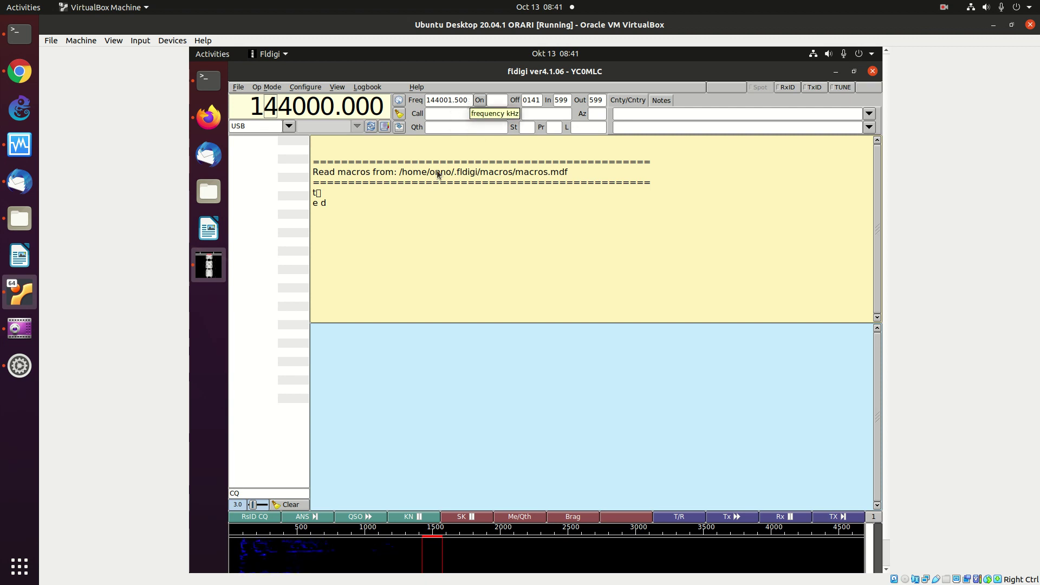
- Transmit the CQ call macro and raise the virtual machine's sound output volume to near maximum
{"action": "left_click", "coordinate": [267, 87]}
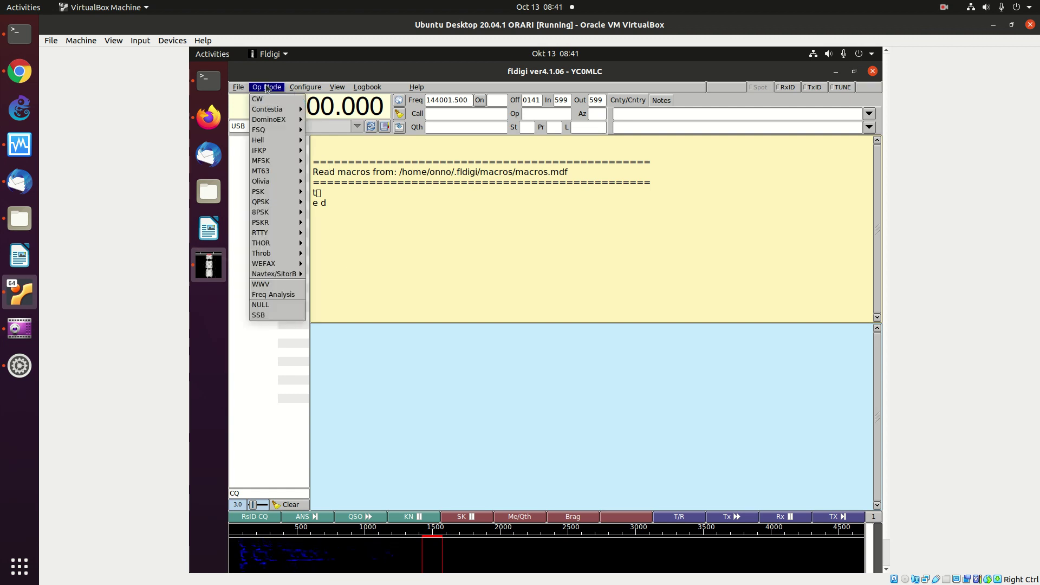
{"action": "left_click", "coordinate": [470, 334]}
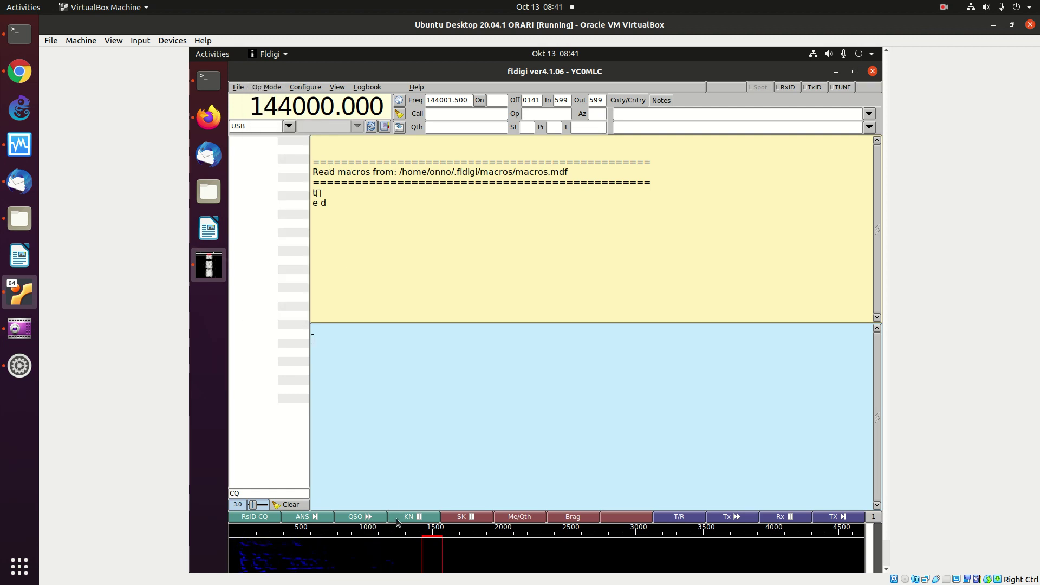
{"action": "left_click", "coordinate": [267, 522]}
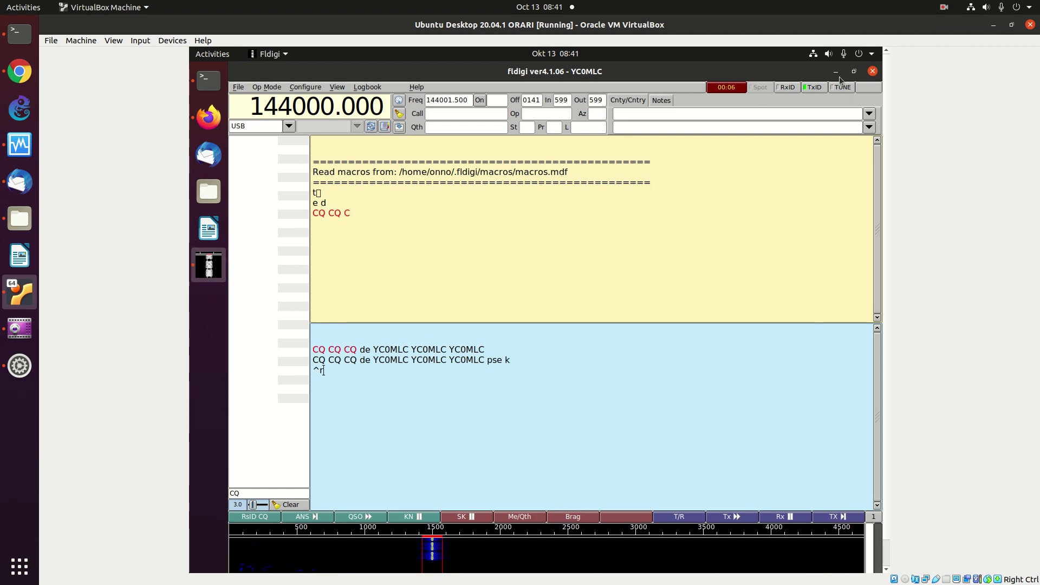
{"action": "left_click", "coordinate": [844, 53]}
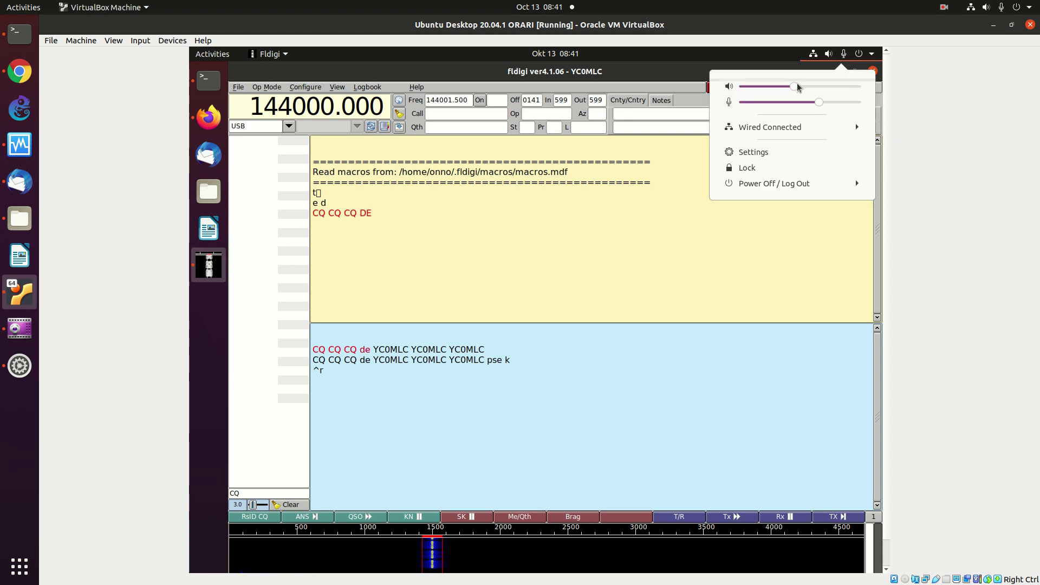
{"action": "left_click_drag", "start_coordinate": [840, 88], "coordinate": [883, 90]}
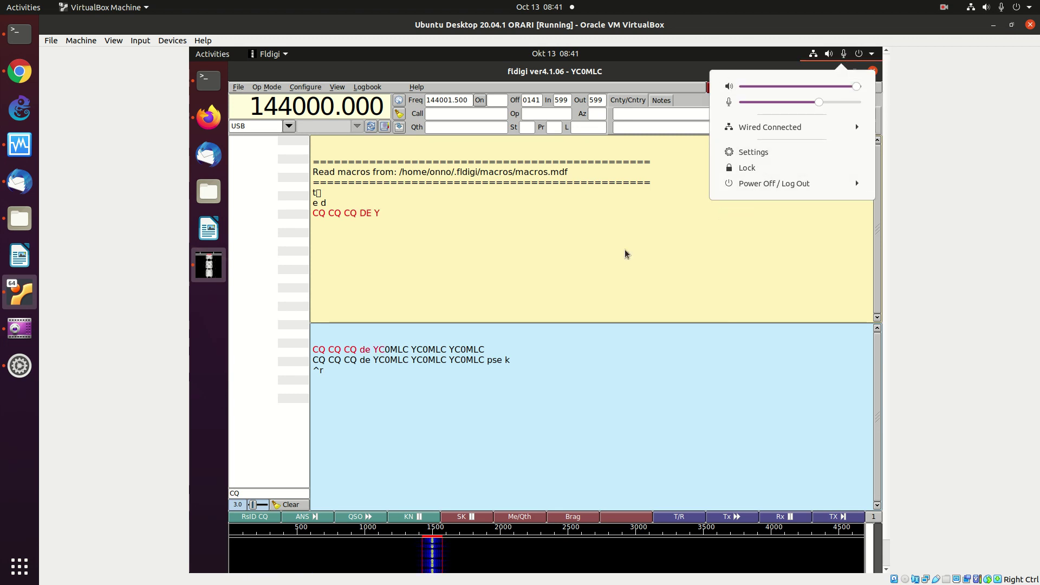
{"action": "left_click", "coordinate": [559, 288]}
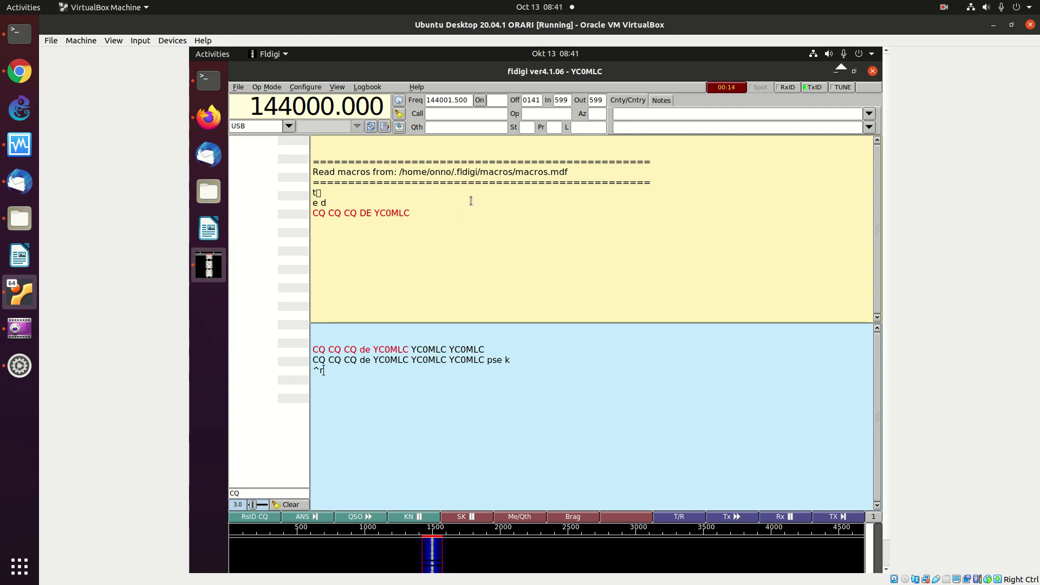
- Set the rig mode to FM and quit Fldigi
{"action": "left_click", "coordinate": [289, 126]}
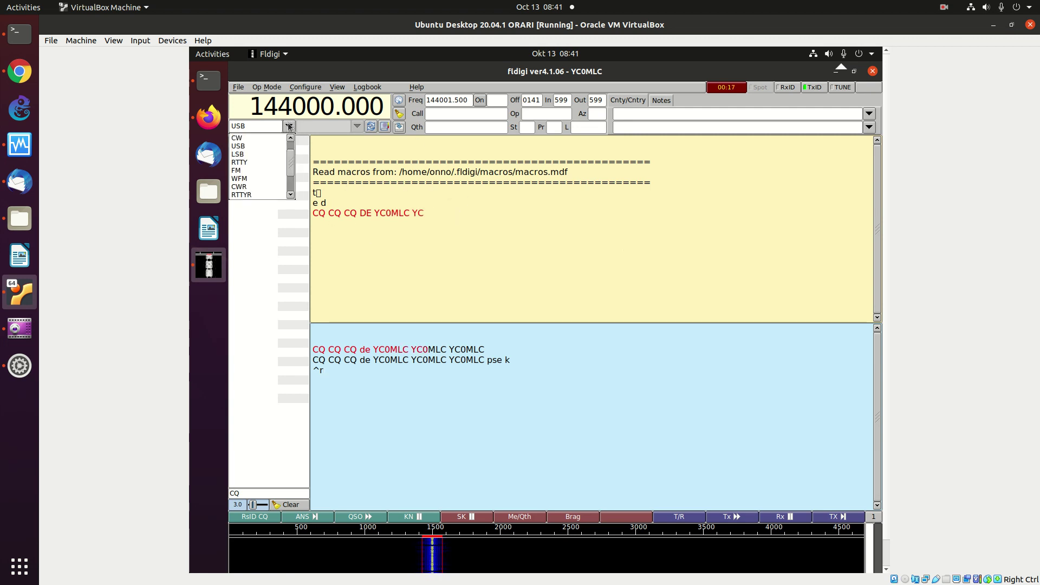
{"action": "left_click", "coordinate": [240, 171]}
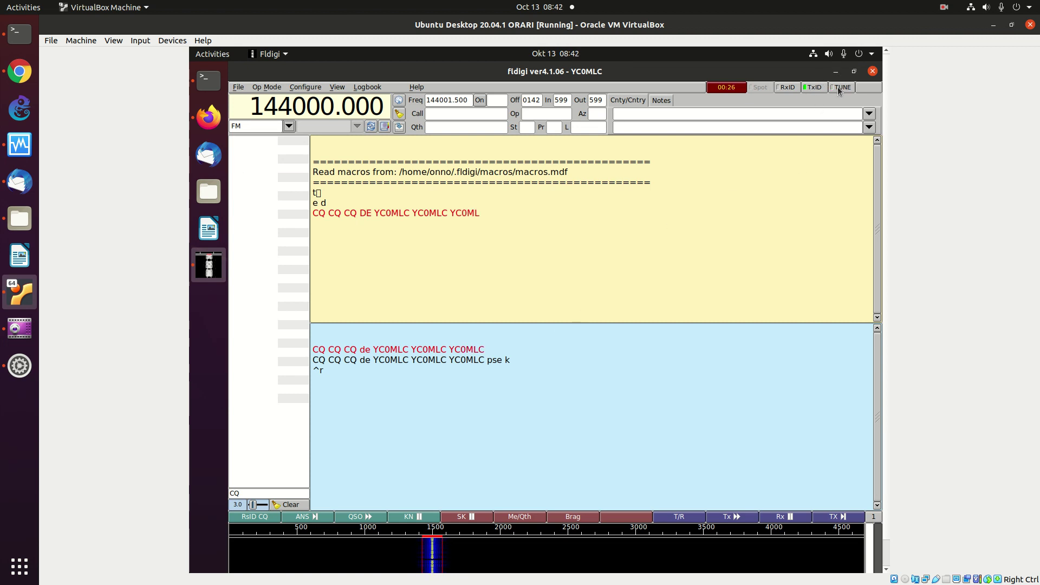
{"action": "left_click", "coordinate": [872, 72]}
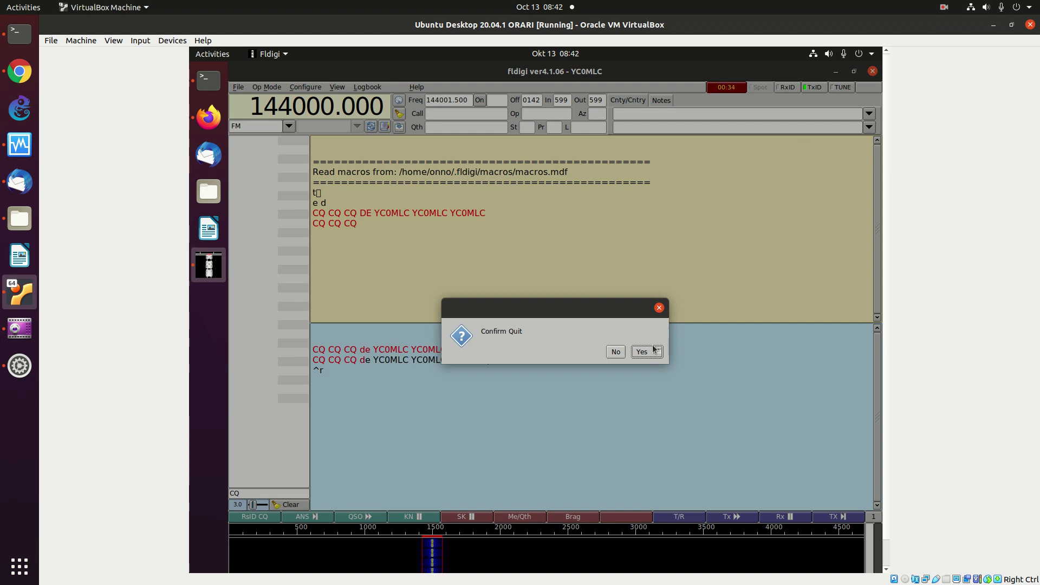
{"action": "left_click", "coordinate": [649, 353]}
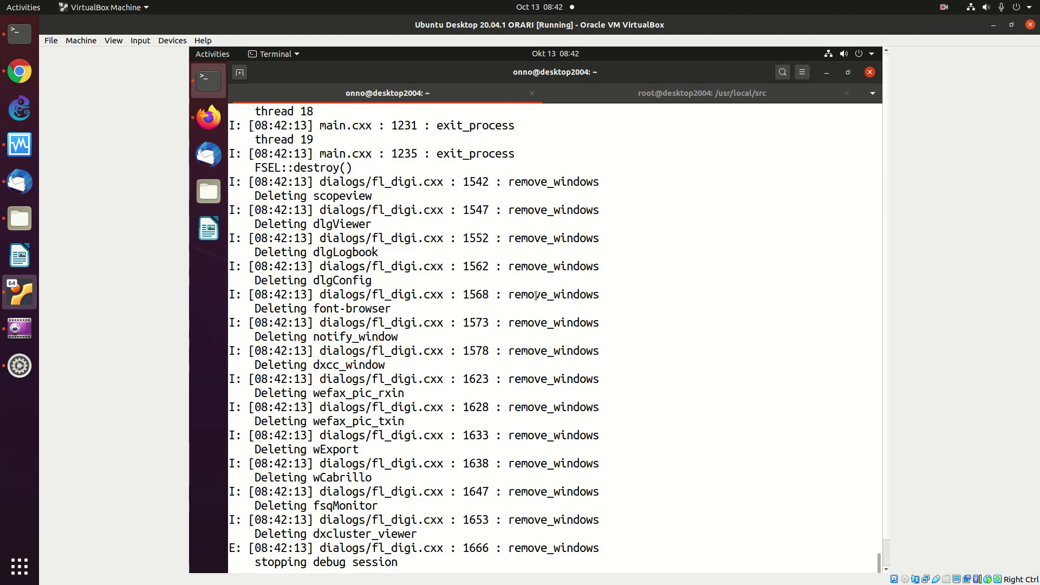
- Become root in the terminal with sudo su, clear the screen, and power off the virtual machine with "shutdown -h now"
{"action": "key", "text": "Return"}
{"action": "key", "text": "Return"}
{"action": "key", "text": "Return"}
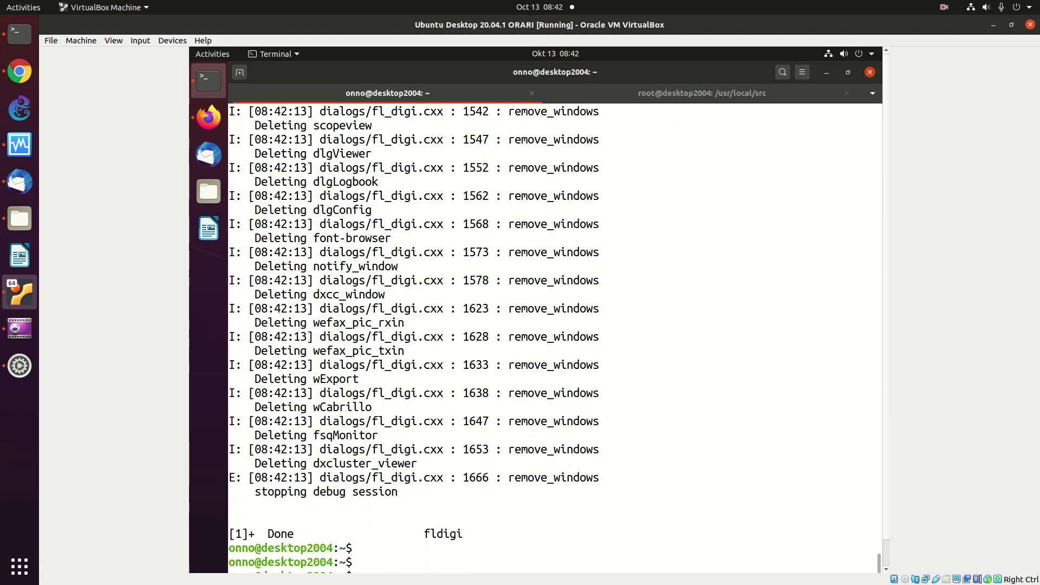
{"action": "key", "text": "Return"}
{"action": "key", "text": "ctrl+c"}
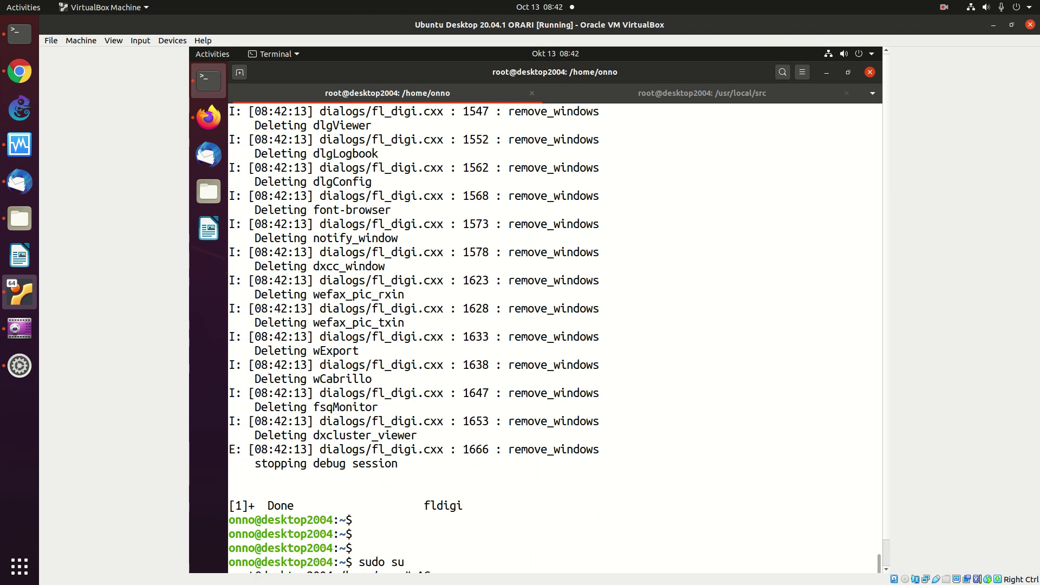
{"action": "type", "text": "c;"}
{"action": "key", "text": "Return"}
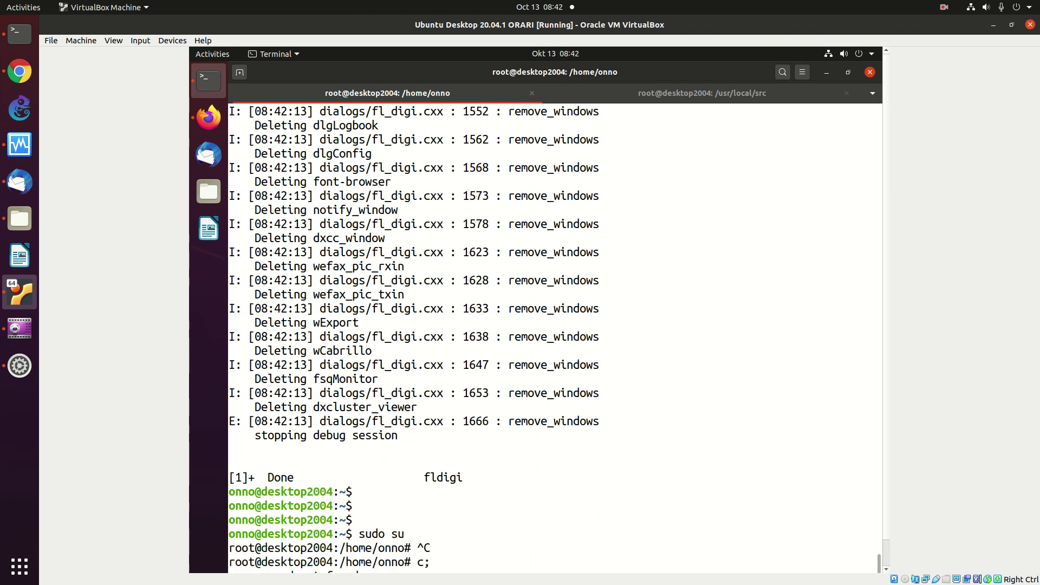
{"action": "key", "text": "ctrl+l"}
{"action": "type", "text": "shutdown -h now"}
{"action": "key", "text": "Return"}
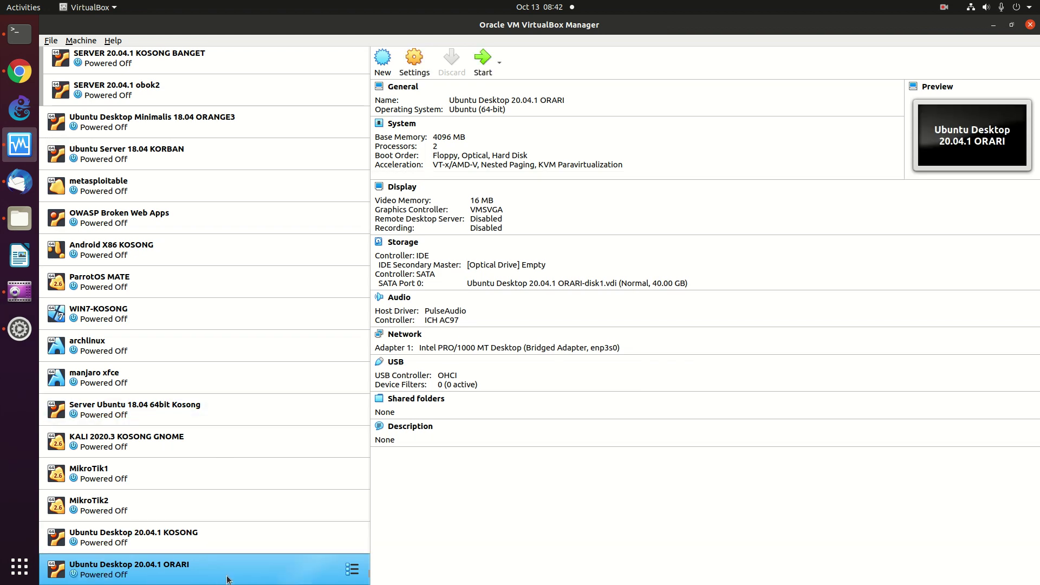
- Open the audio settings of the Ubuntu Desktop 20.04.1 ORARI machine in VirtualBox Manager and choose ALSA Audio Driver as host driver
{"action": "right_click", "coordinate": [227, 580]}
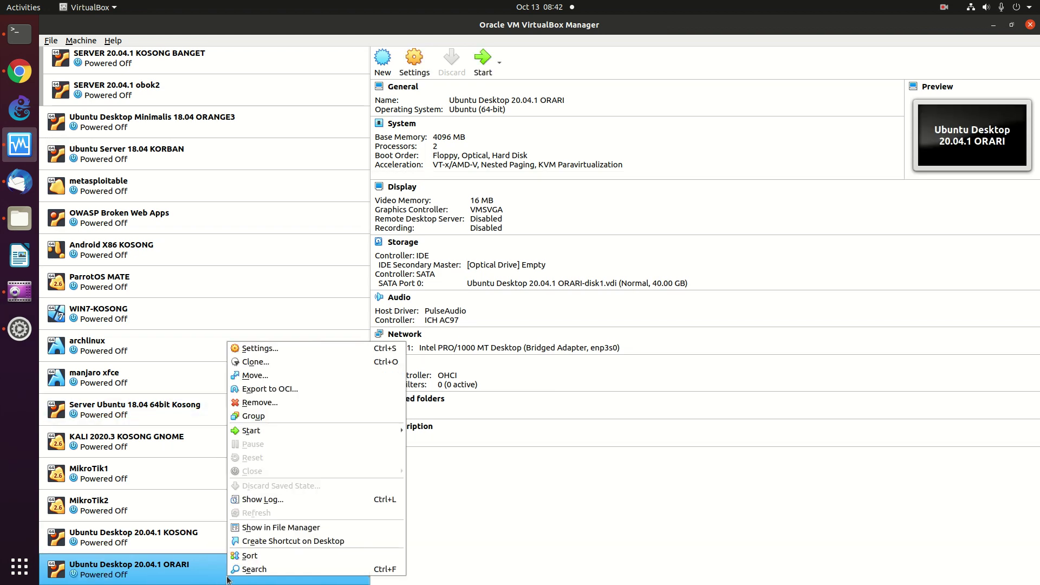
{"action": "left_click", "coordinate": [273, 351]}
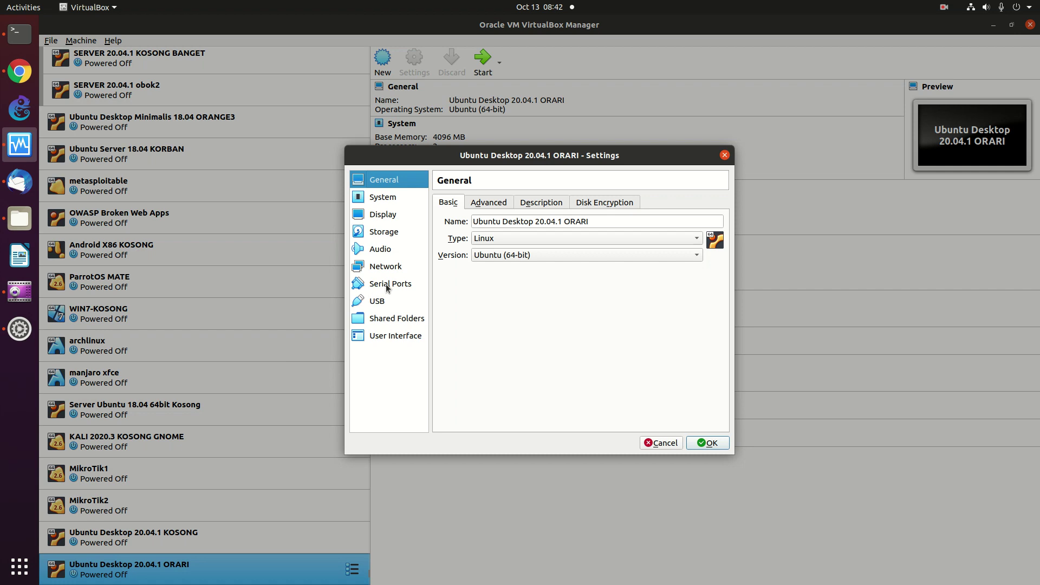
{"action": "left_click", "coordinate": [392, 250]}
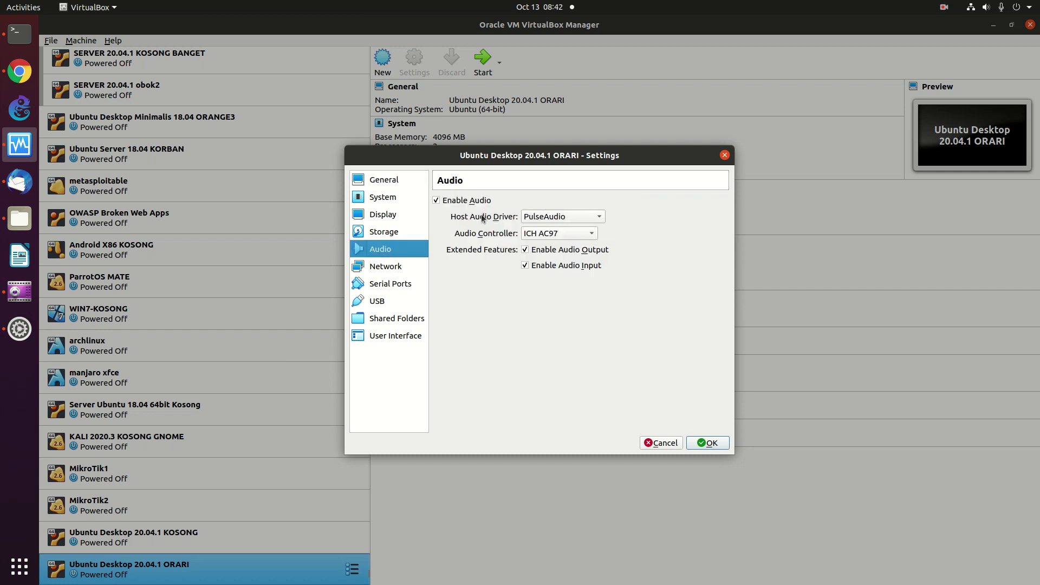
{"action": "left_click", "coordinate": [563, 216]}
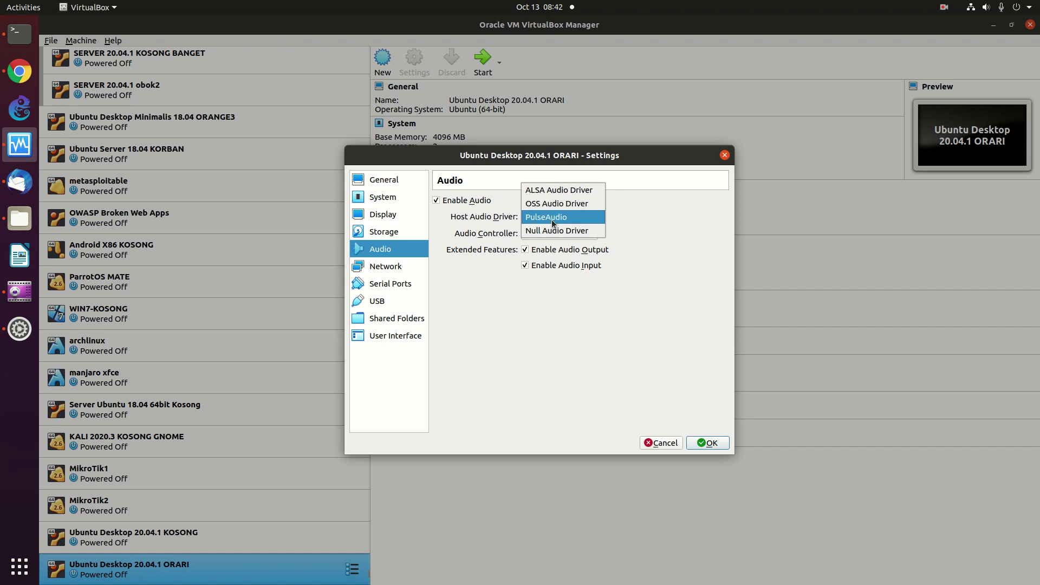
{"action": "left_click", "coordinate": [554, 196]}
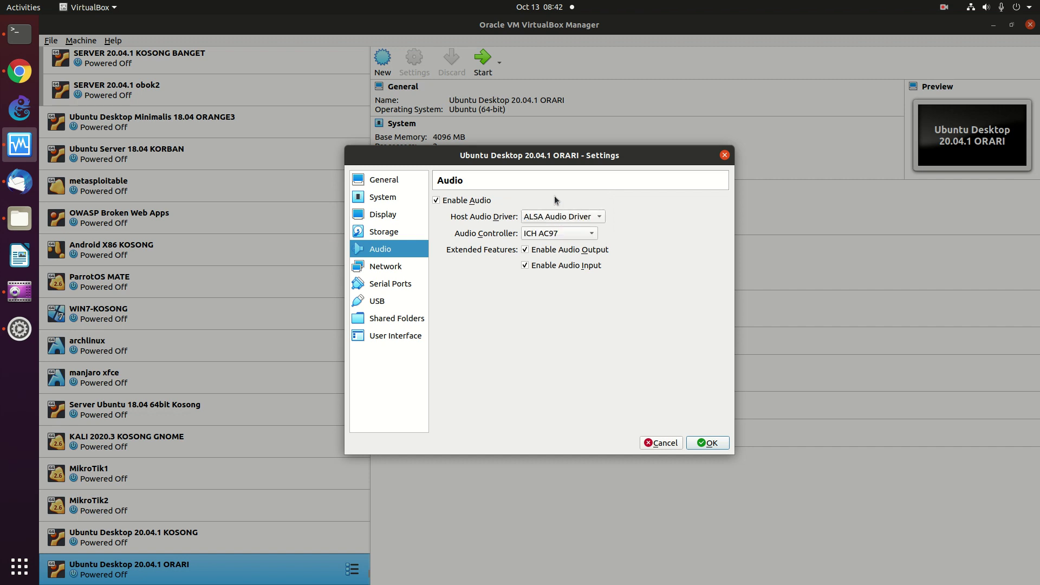
- Set the audio controller to Intel HD Audio and the host audio driver to PulseAudio
{"action": "left_click", "coordinate": [570, 234]}
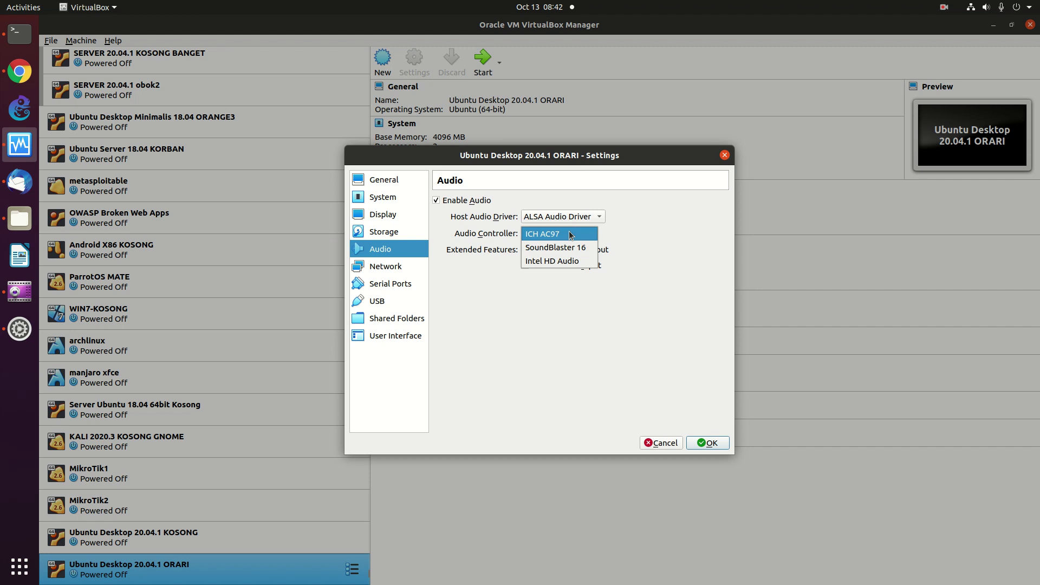
{"action": "left_click", "coordinate": [560, 263]}
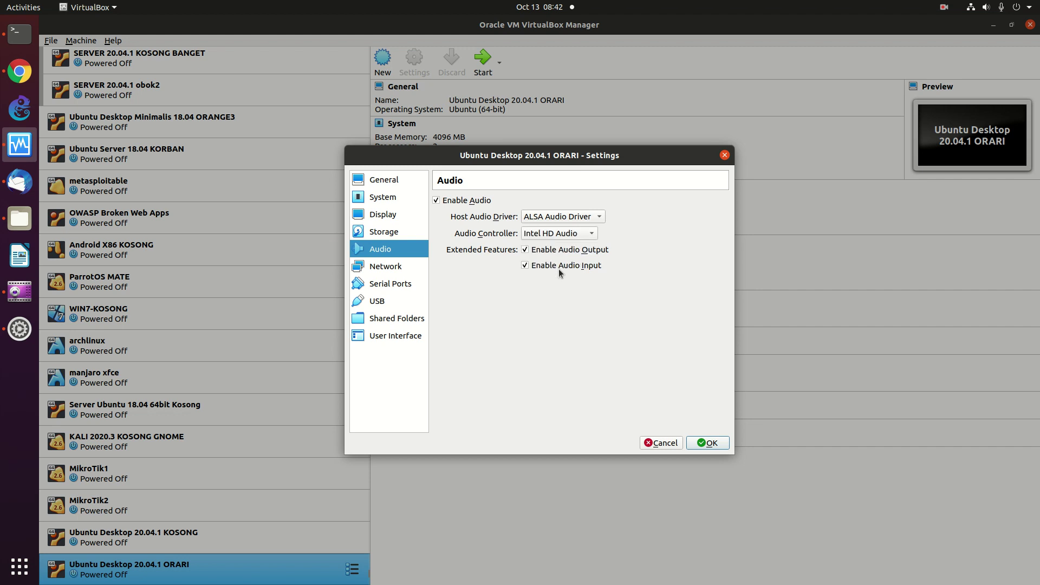
{"action": "left_click", "coordinate": [587, 218]}
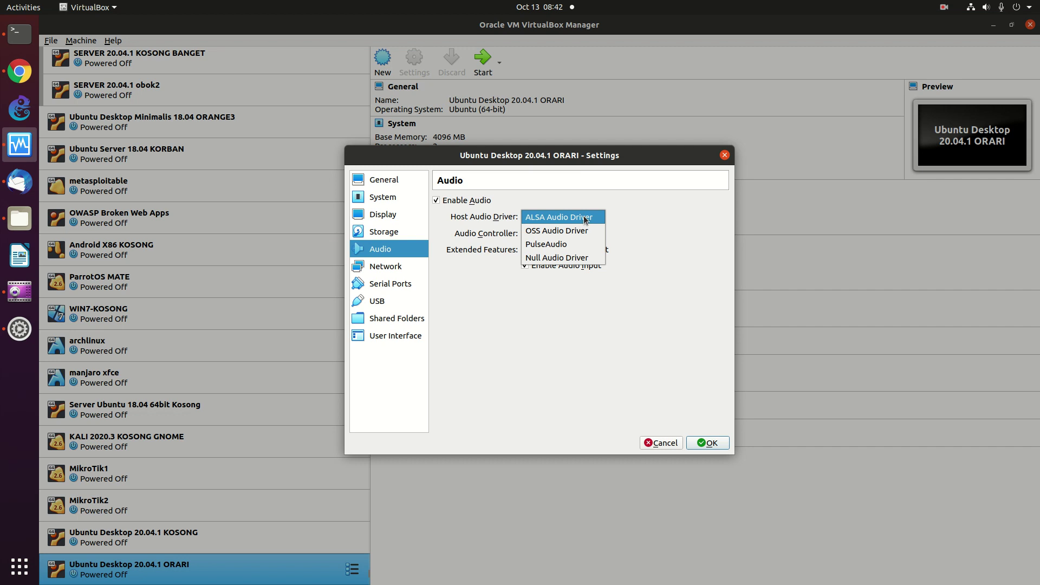
{"action": "left_click", "coordinate": [574, 245]}
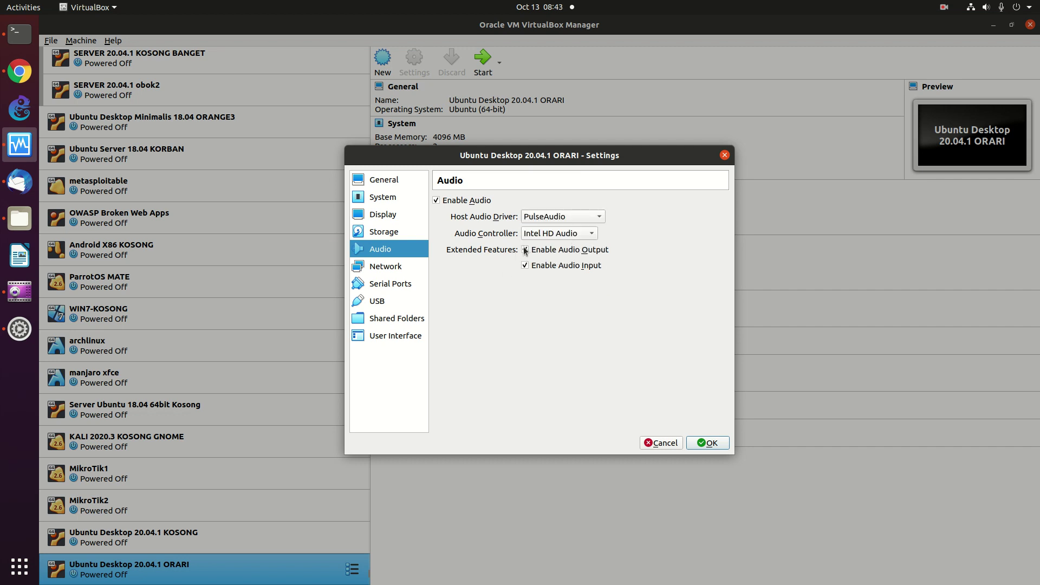
- Save the audio settings, start the Ubuntu Desktop 20.04.1 ORARI virtual machine, and dismiss its keyboard capture and mouse integration notices
{"action": "left_click", "coordinate": [706, 443]}
{"action": "right_click", "coordinate": [107, 573]}
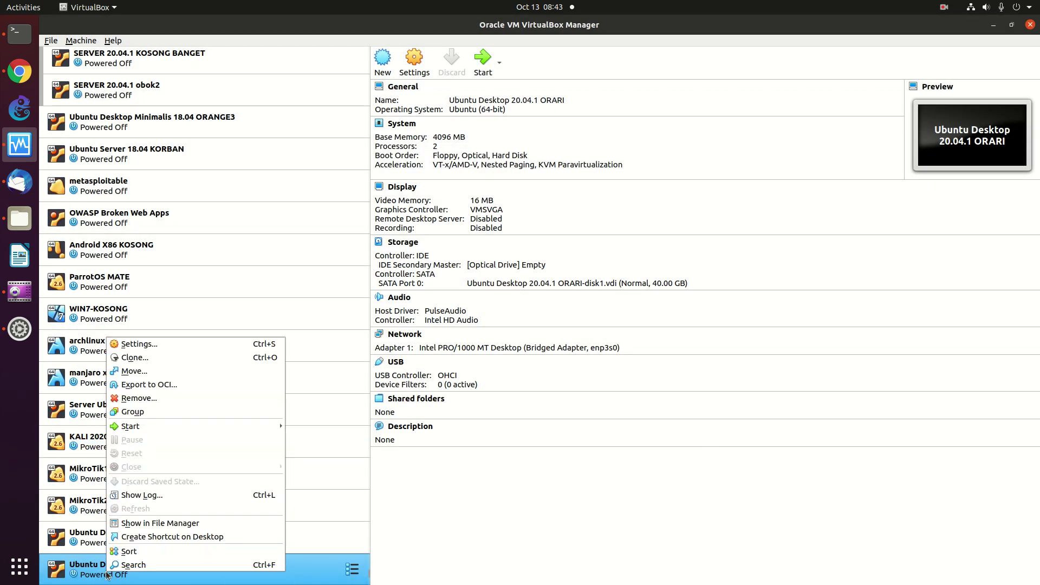
{"action": "mouse_move", "coordinate": [171, 427]}
{"action": "left_click", "coordinate": [315, 427]}
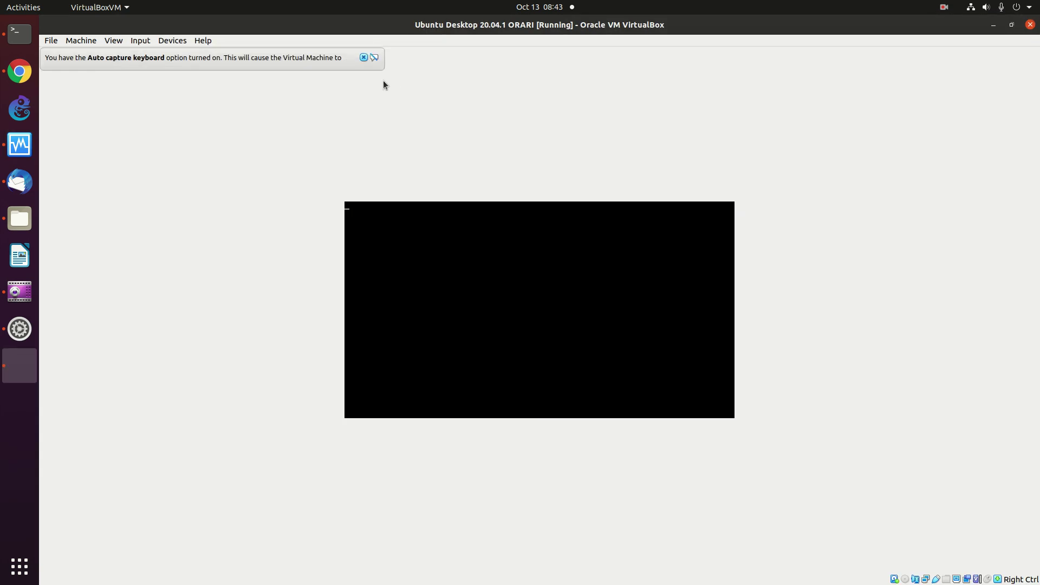
{"action": "left_click", "coordinate": [363, 57]}
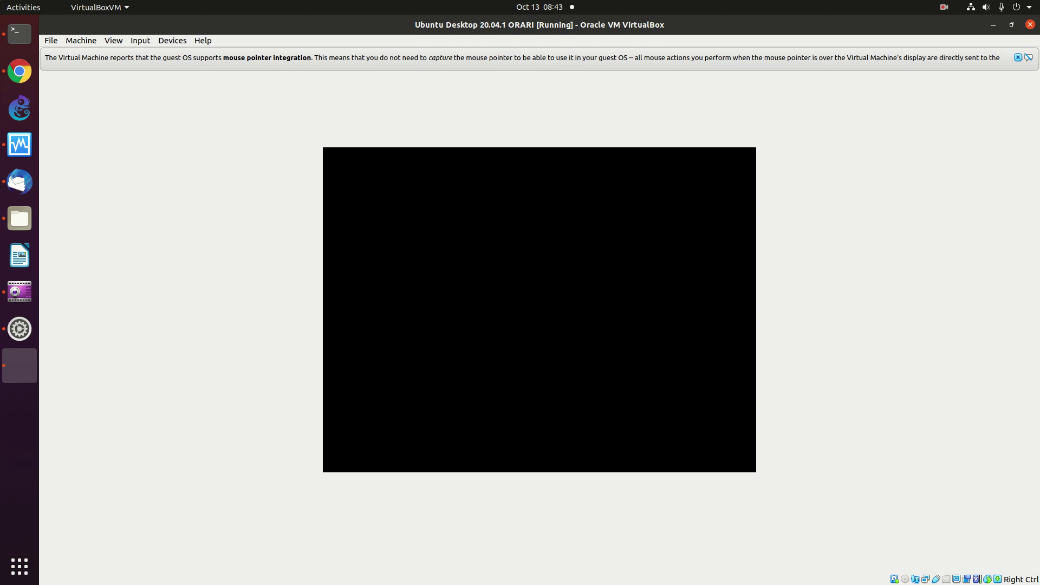
{"action": "left_click", "coordinate": [943, 9]}
{"action": "left_click", "coordinate": [972, 167]}
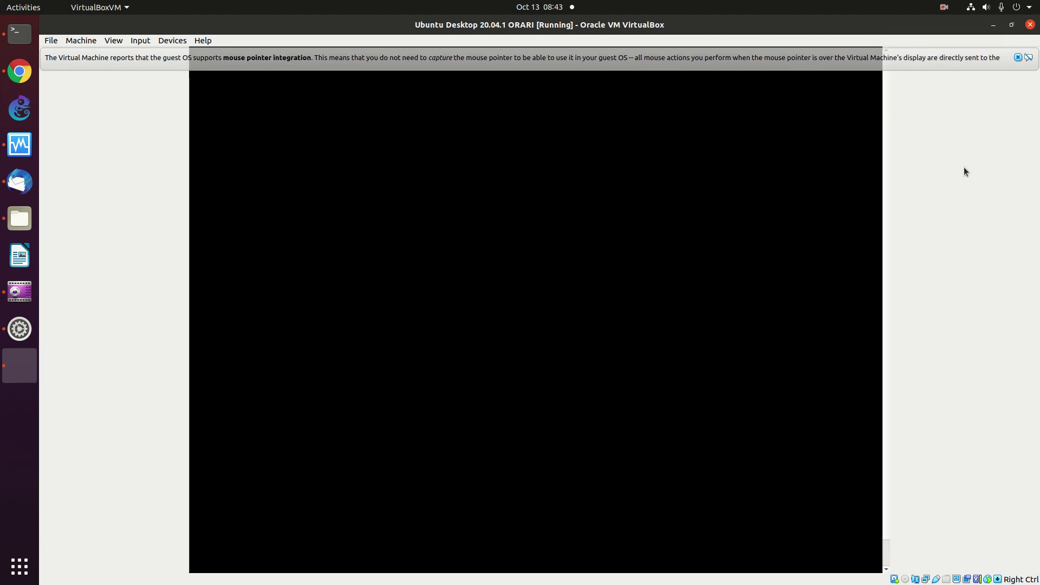
{"action": "left_click", "coordinate": [1019, 57]}
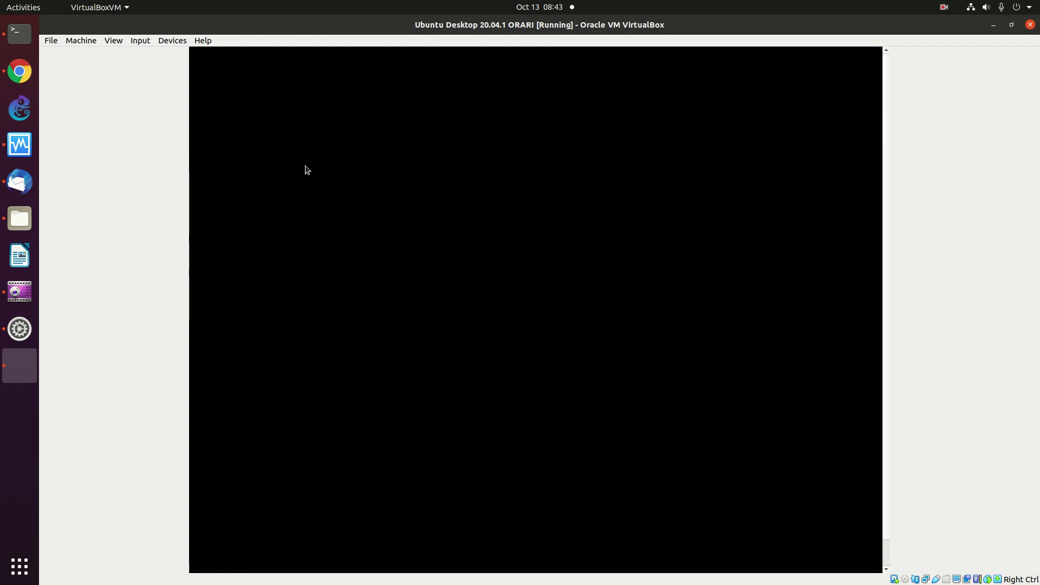
{"action": "left_click", "coordinate": [944, 7]}
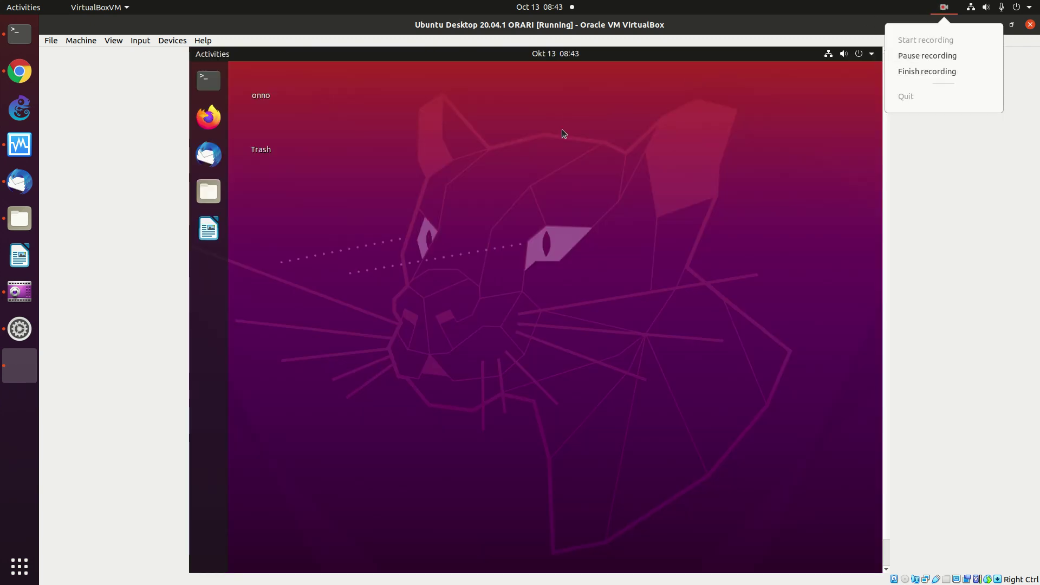
{"action": "left_click", "coordinate": [561, 129]}
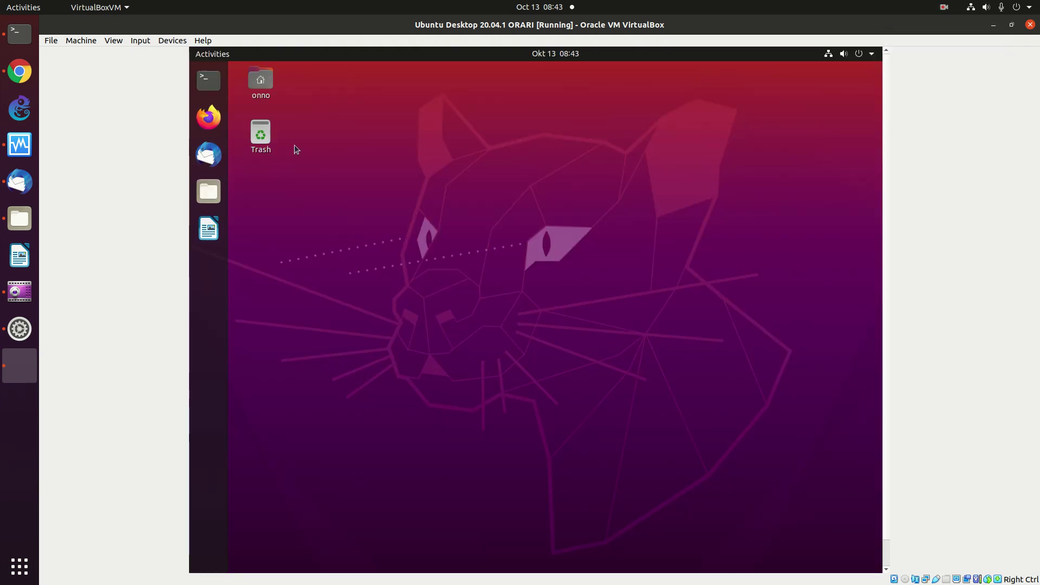
- Open a terminal in the guest and minimize it, and find the Sound page in the system settings by searching for "sound"
{"action": "left_click", "coordinate": [217, 91]}
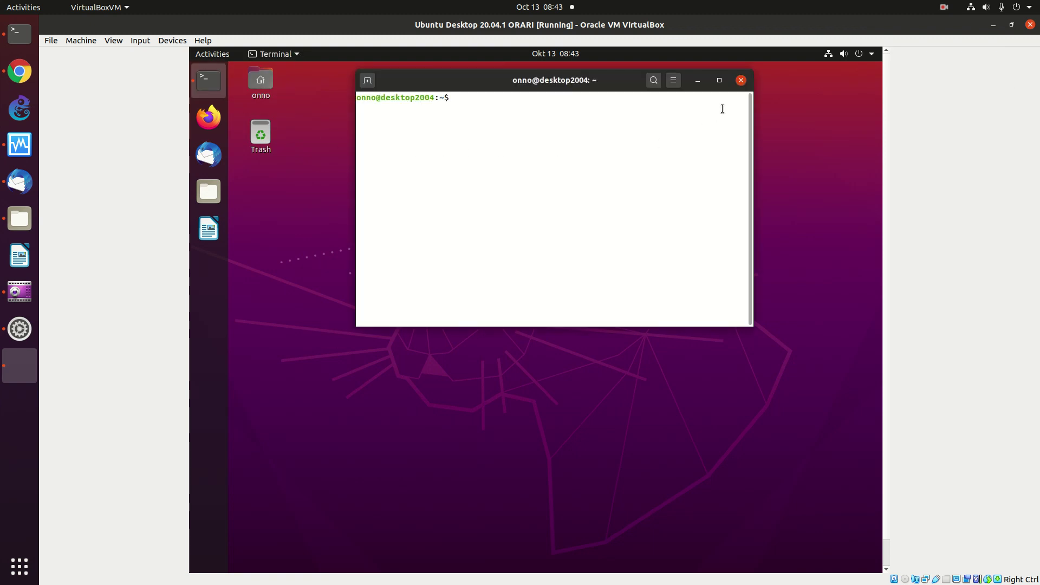
{"action": "left_click", "coordinate": [698, 80]}
{"action": "left_click", "coordinate": [850, 53]}
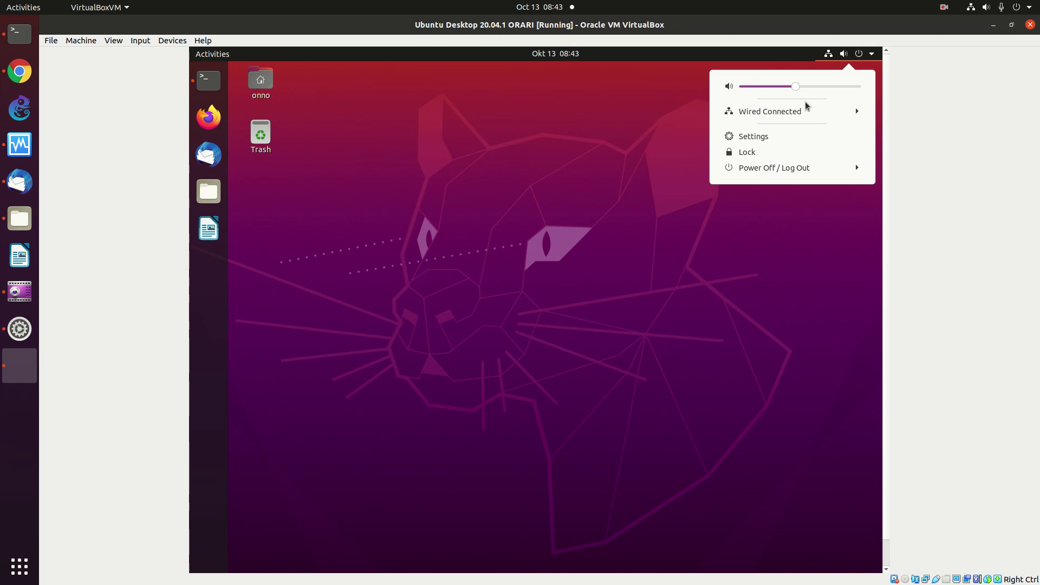
{"action": "left_click", "coordinate": [776, 136]}
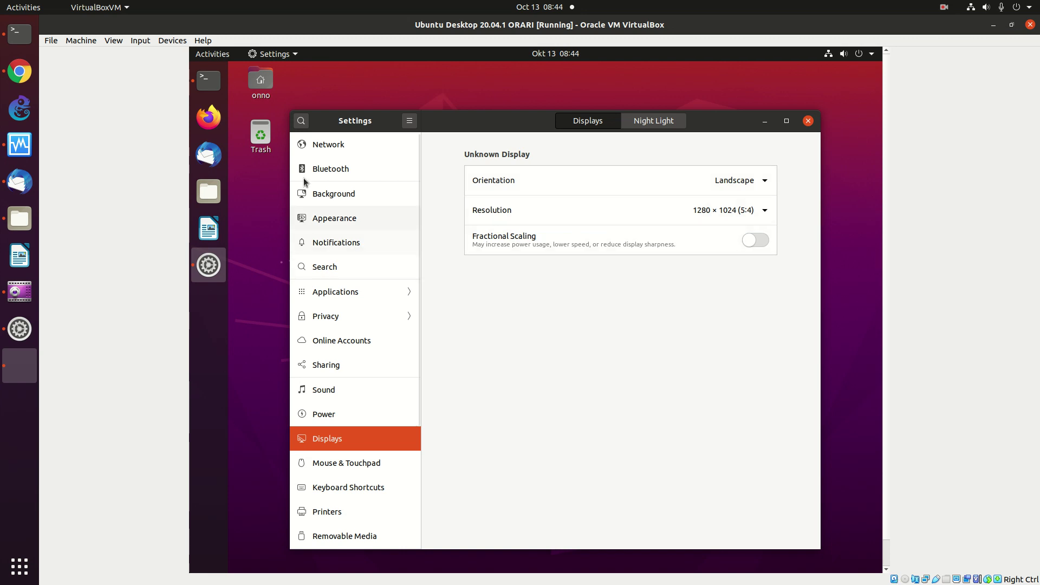
{"action": "left_click", "coordinate": [302, 121]}
{"action": "type", "text": "sound"}
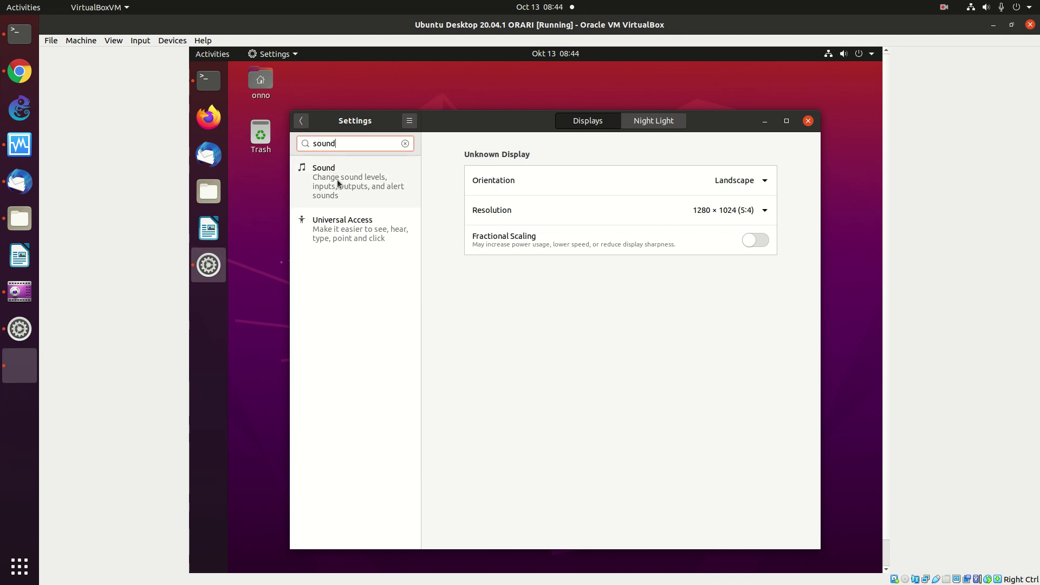
{"action": "left_click", "coordinate": [337, 180]}
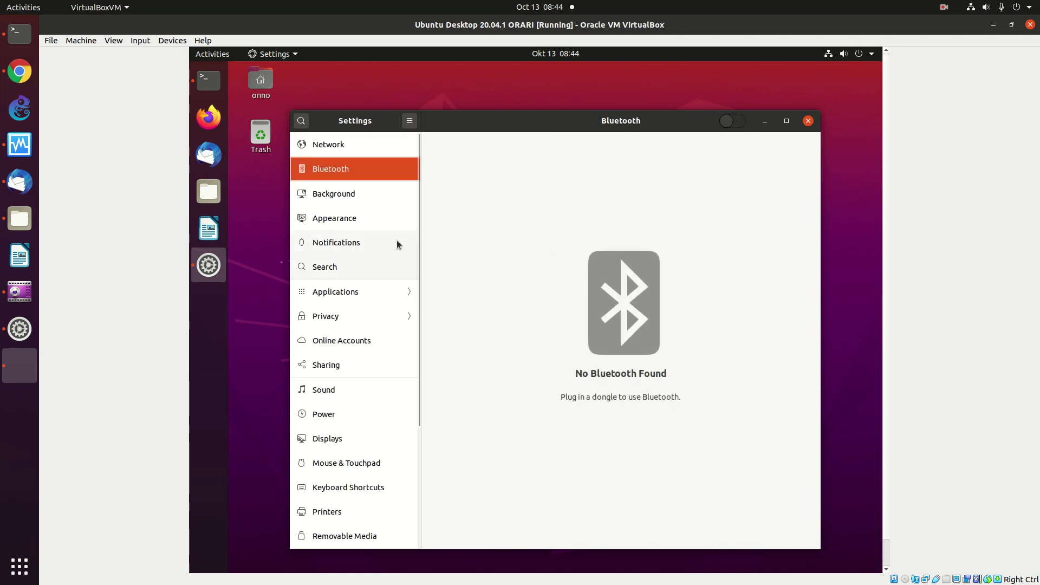
{"action": "left_click", "coordinate": [301, 121]}
{"action": "type", "text": "sound"}
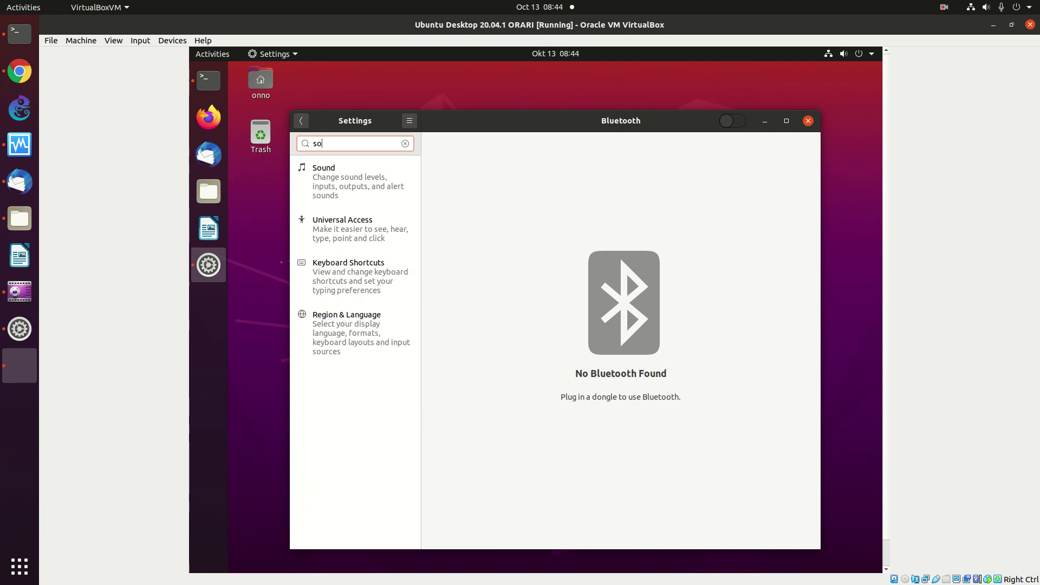
{"action": "left_click", "coordinate": [347, 176]}
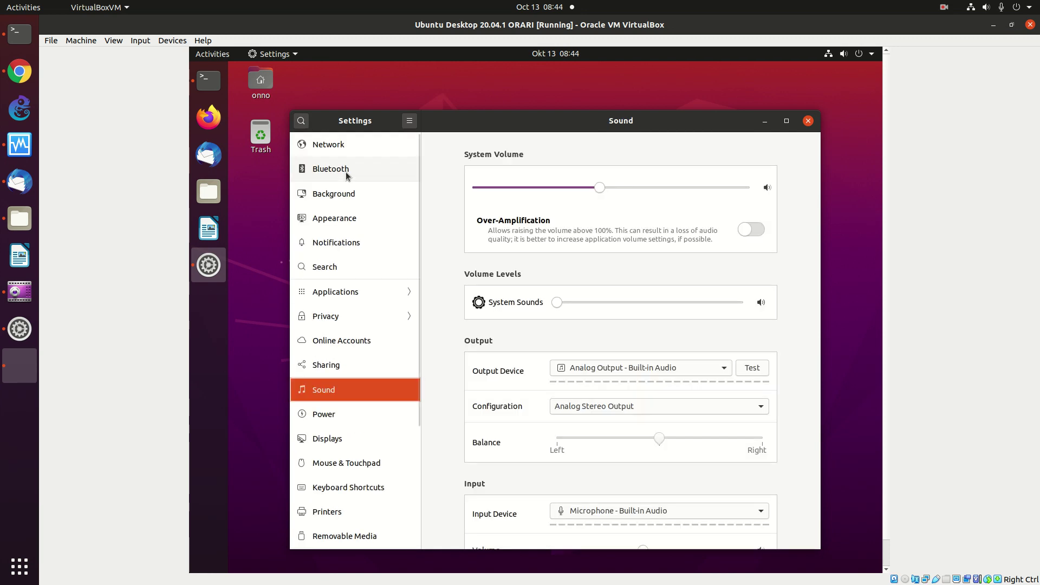
- Test the front right and front left speakers of the built-in analog output
{"action": "left_click", "coordinate": [753, 368]}
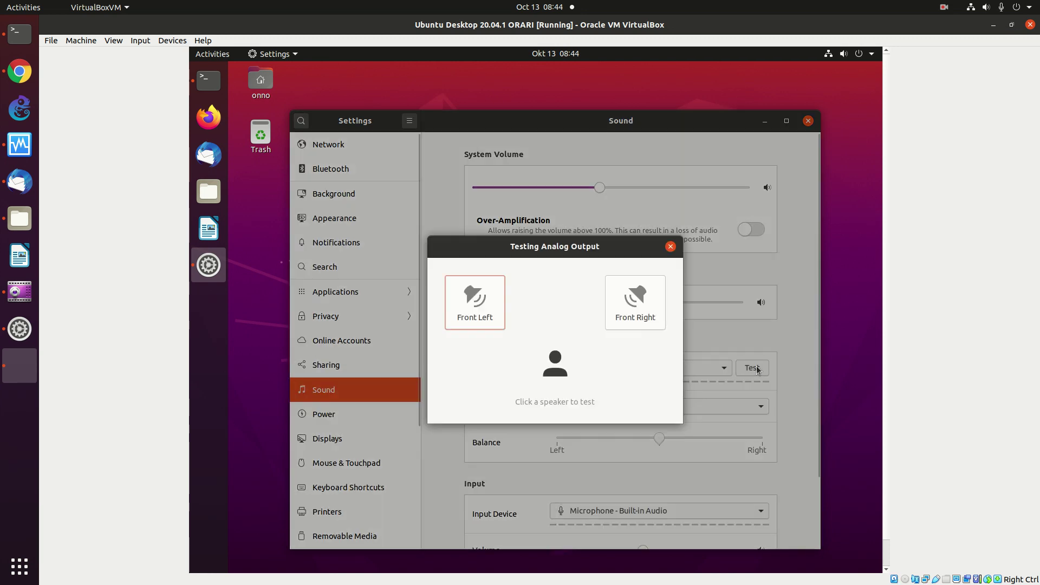
{"action": "left_click", "coordinate": [645, 306]}
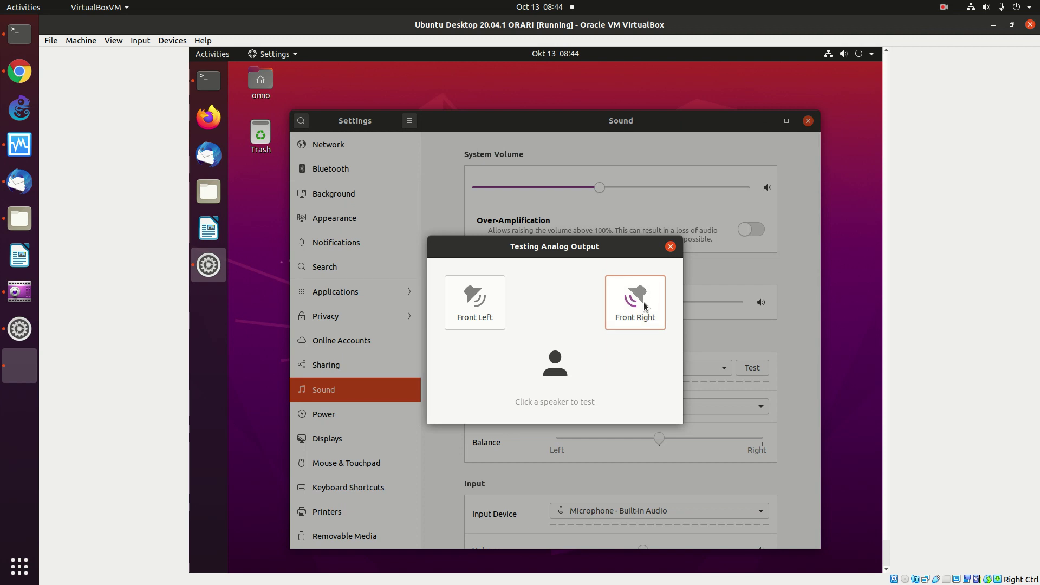
{"action": "left_click", "coordinate": [493, 298]}
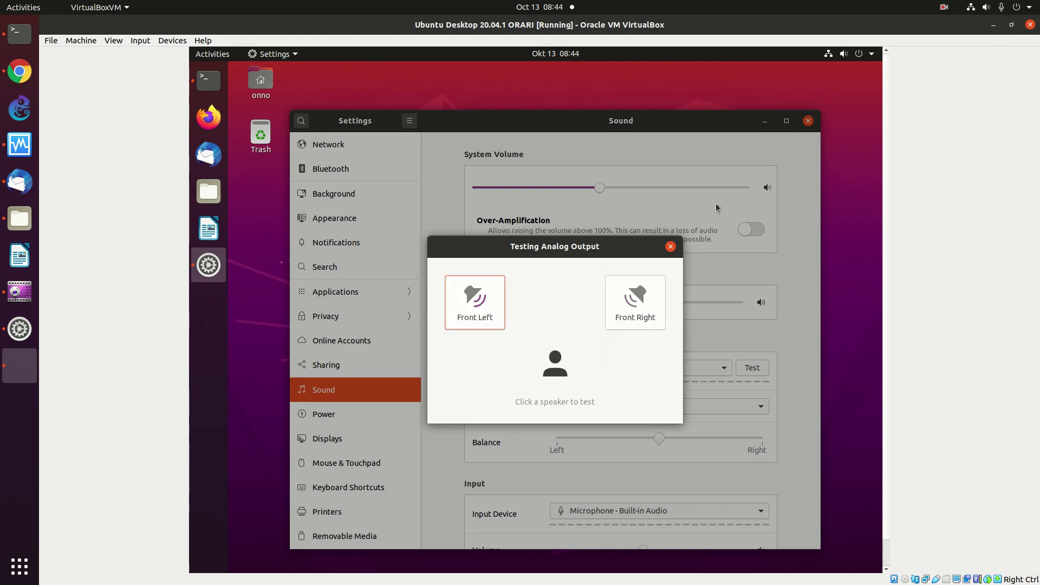
- Raise the guest's system volume to maximum, repeat the speaker test, and close the sound settings
{"action": "left_click", "coordinate": [849, 54]}
{"action": "left_click_drag", "start_coordinate": [801, 88], "coordinate": [869, 116]}
{"action": "left_click", "coordinate": [650, 293]}
{"action": "left_click", "coordinate": [632, 302]}
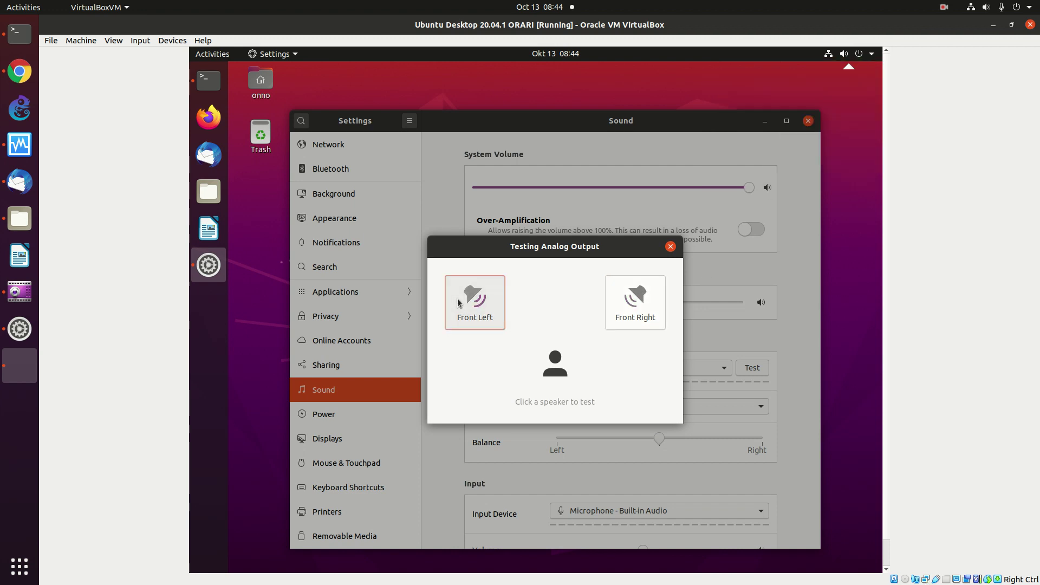
{"action": "left_click", "coordinate": [671, 246]}
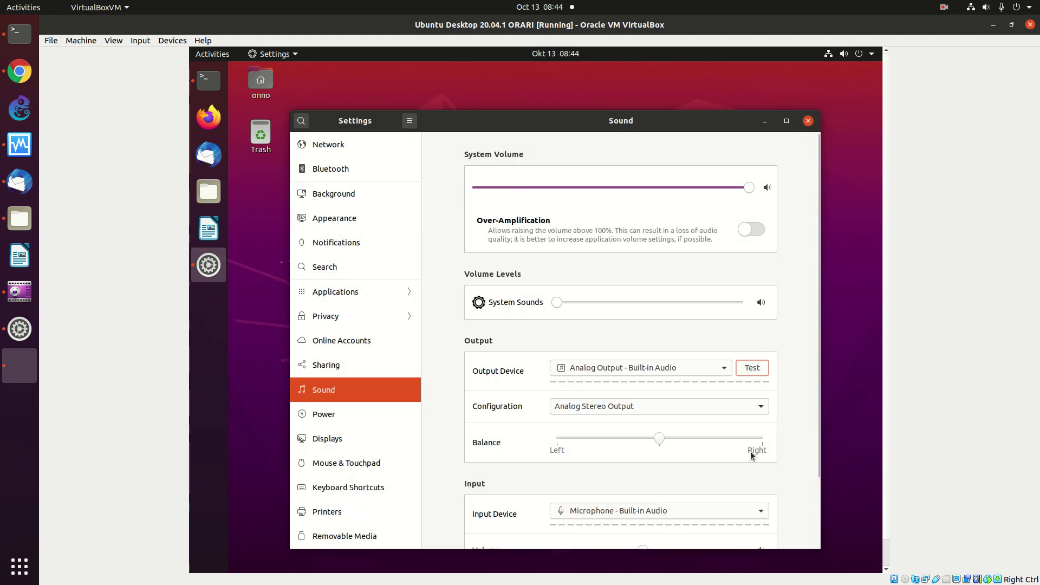
{"action": "left_click", "coordinate": [807, 120]}
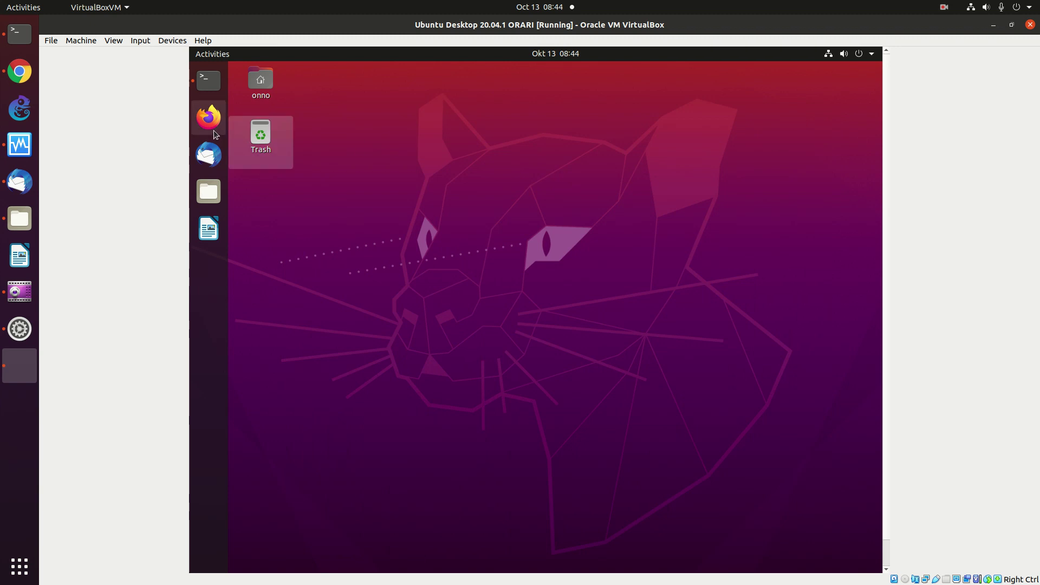
- Launch Fldigi from the terminal with "fldigi &" and choose CW as the operating mode
{"action": "left_click", "coordinate": [209, 81]}
{"action": "type", "text": "fldigi &"}
{"action": "key", "text": "Return"}
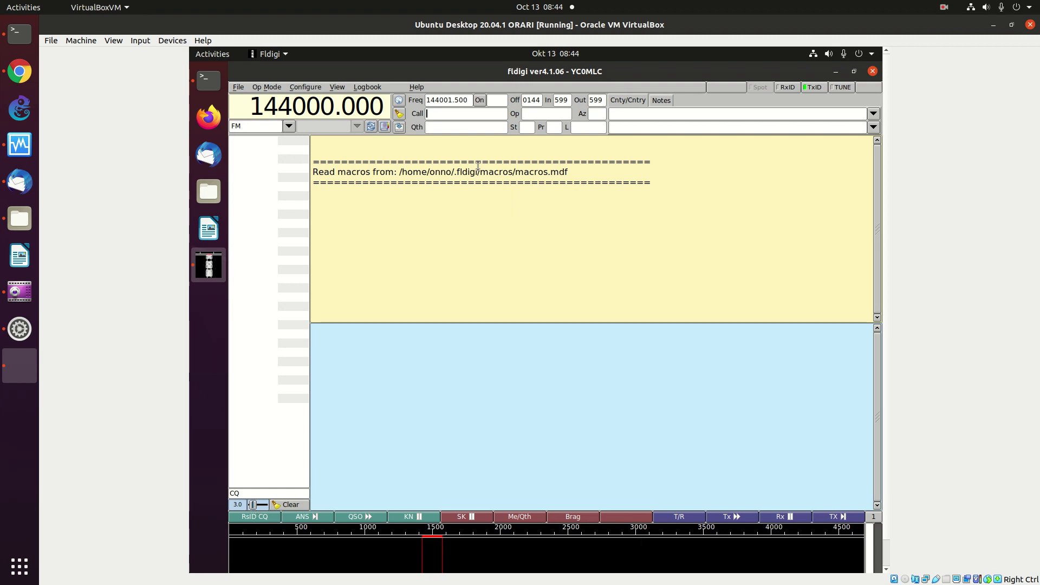
{"action": "left_click", "coordinate": [271, 88]}
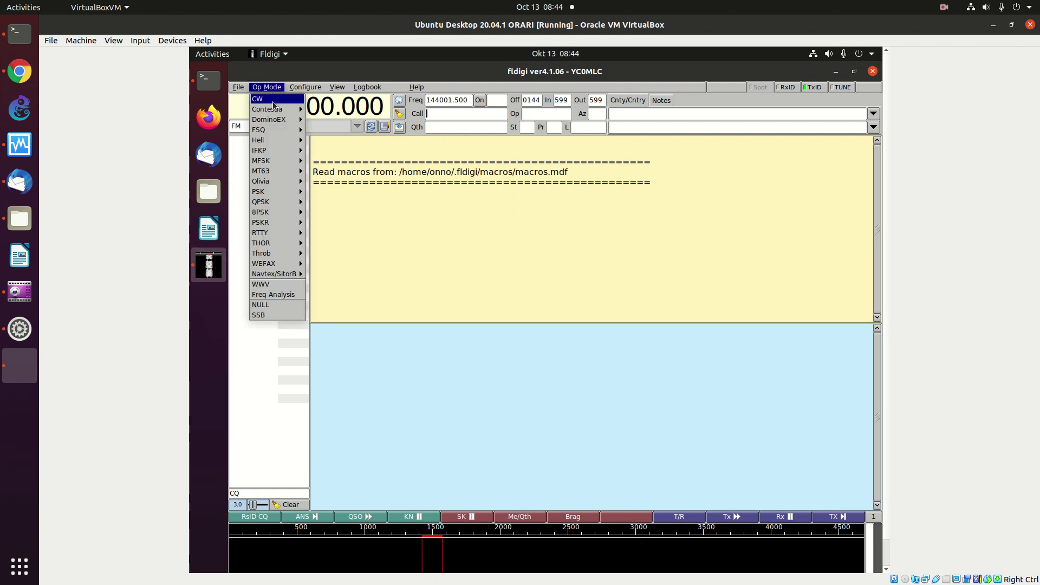
{"action": "left_click", "coordinate": [275, 100]}
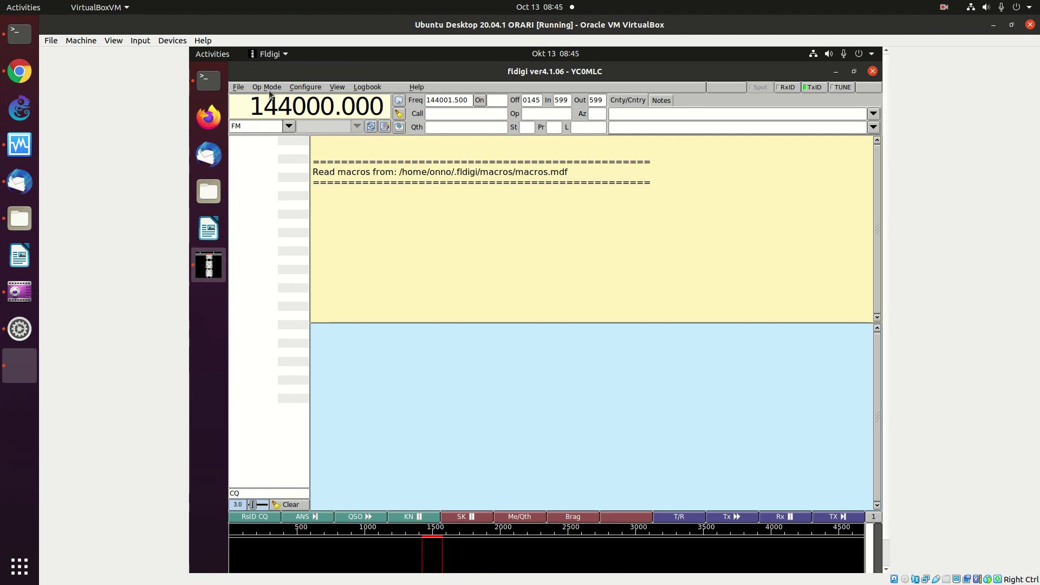
- Transmit a CQ call with the RsID CQ macro, decline quitting Fldigi, and turn off TxID
{"action": "left_click", "coordinate": [253, 517]}
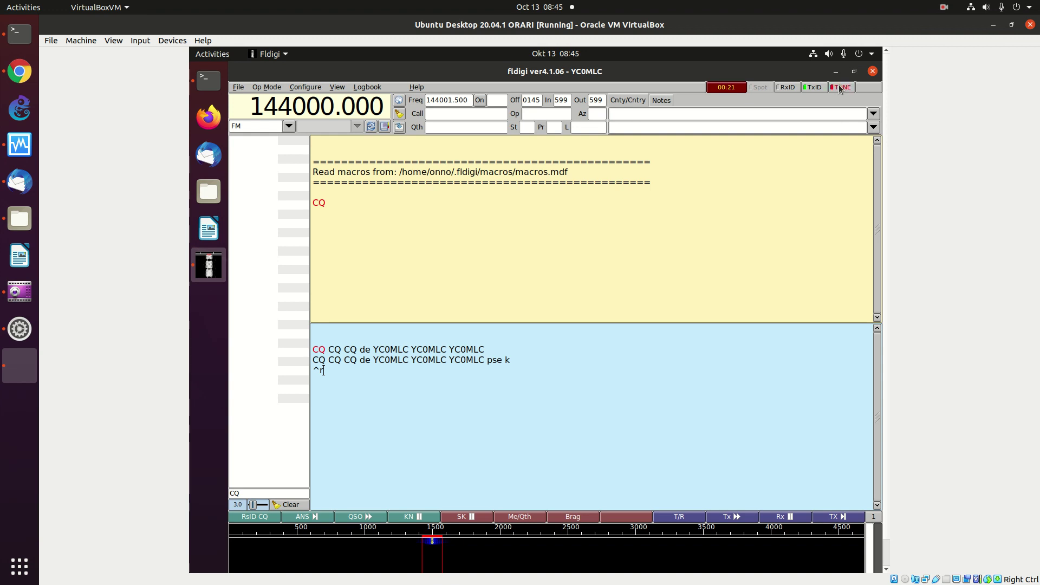
{"action": "left_click", "coordinate": [873, 74]}
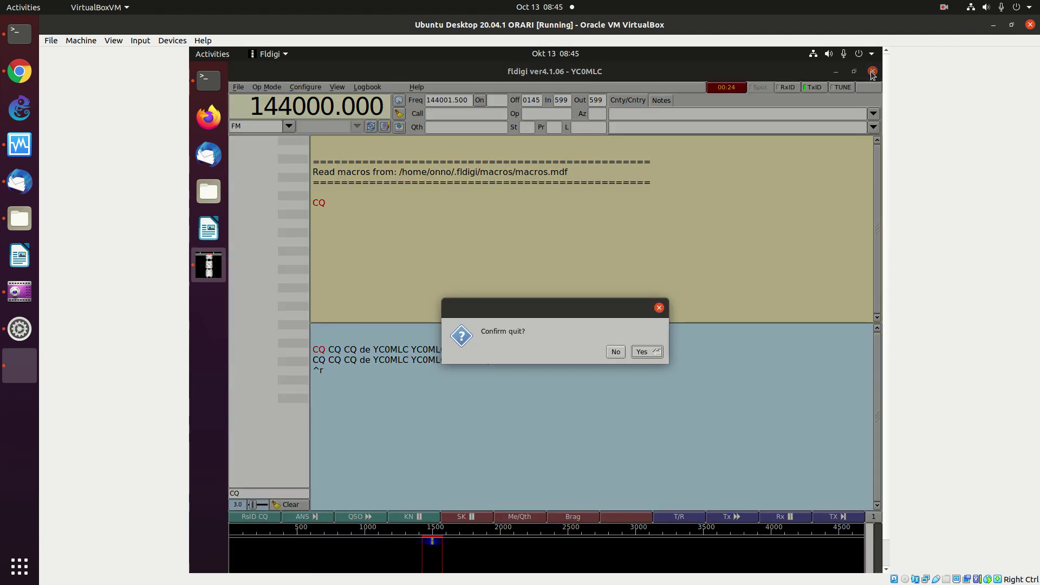
{"action": "left_click", "coordinate": [616, 352]}
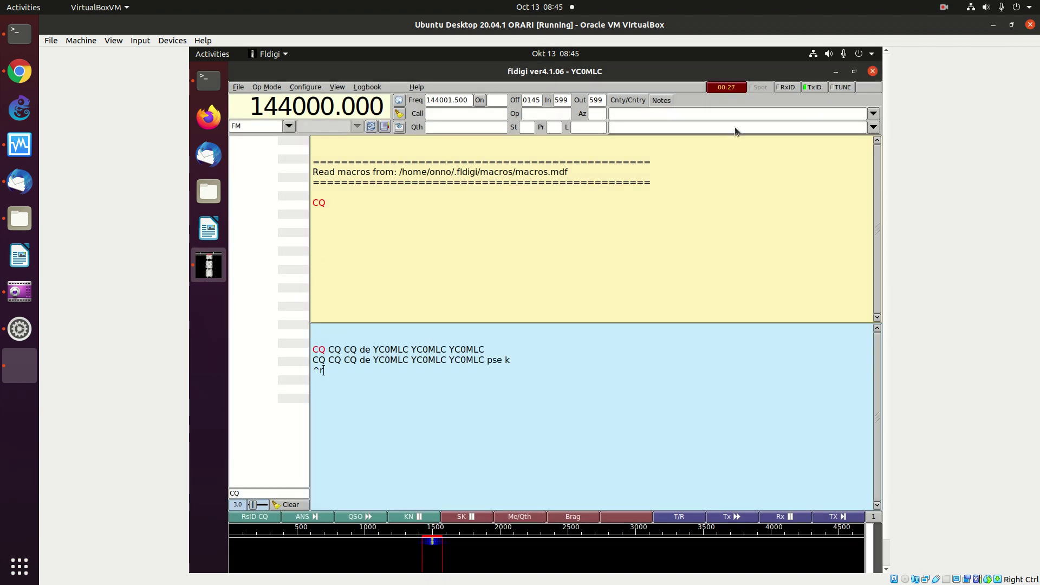
{"action": "left_click", "coordinate": [816, 91]}
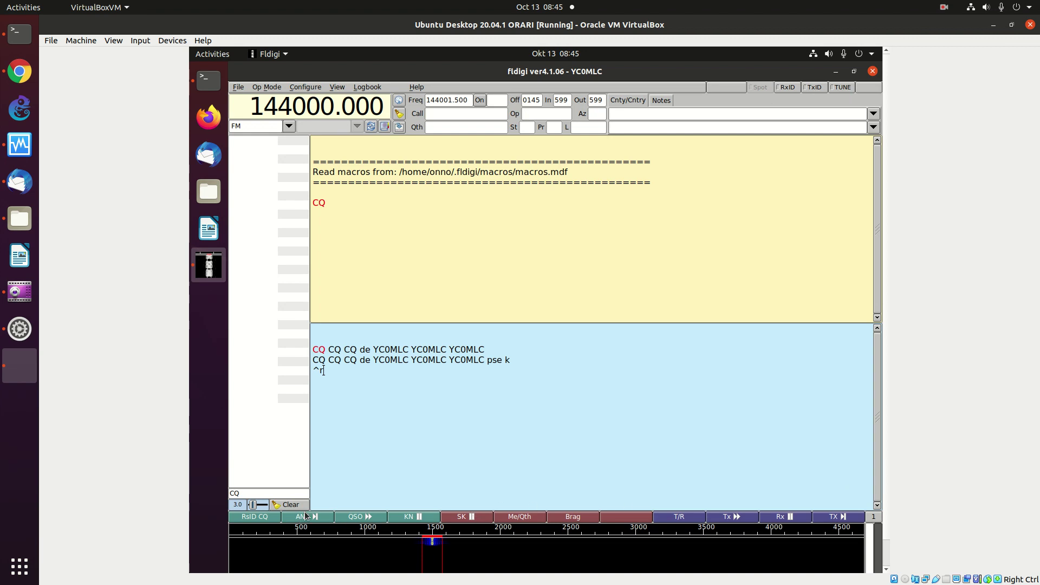
- Look through the other macro sets and return to macro set 1
{"action": "left_click", "coordinate": [874, 516]}
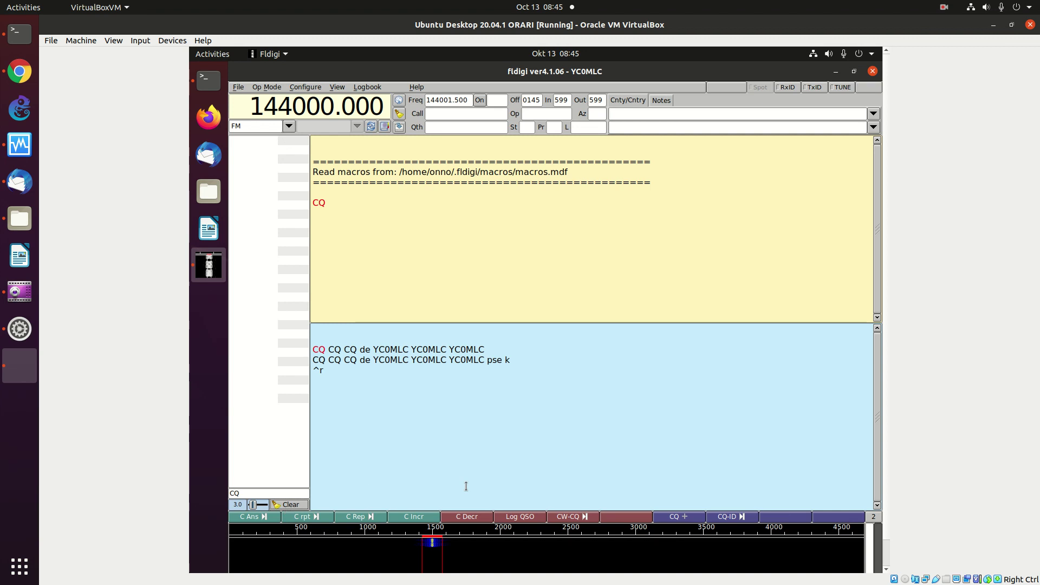
{"action": "left_click", "coordinate": [875, 518]}
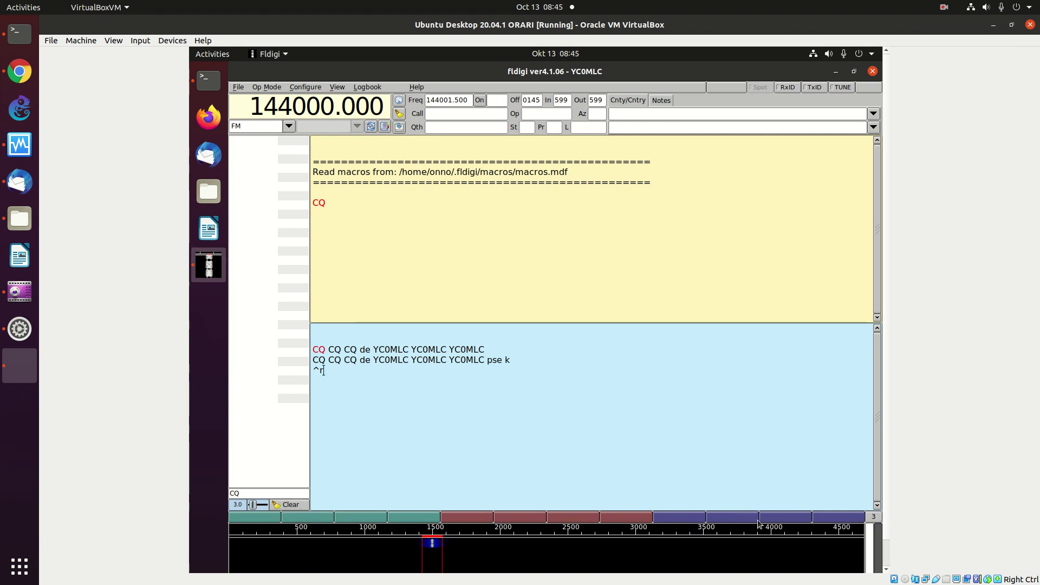
{"action": "left_click", "coordinate": [870, 520]}
{"action": "left_click", "coordinate": [872, 518]}
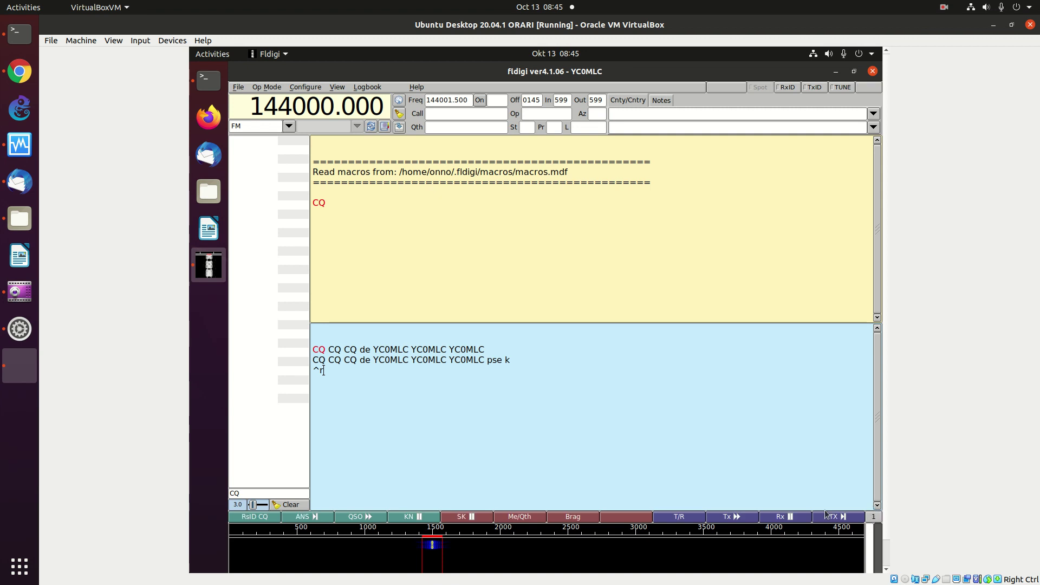
- Transmit the remaining CQ text with the T/R macro and view the list of operating modes without changing the mode
{"action": "left_click", "coordinate": [681, 520]}
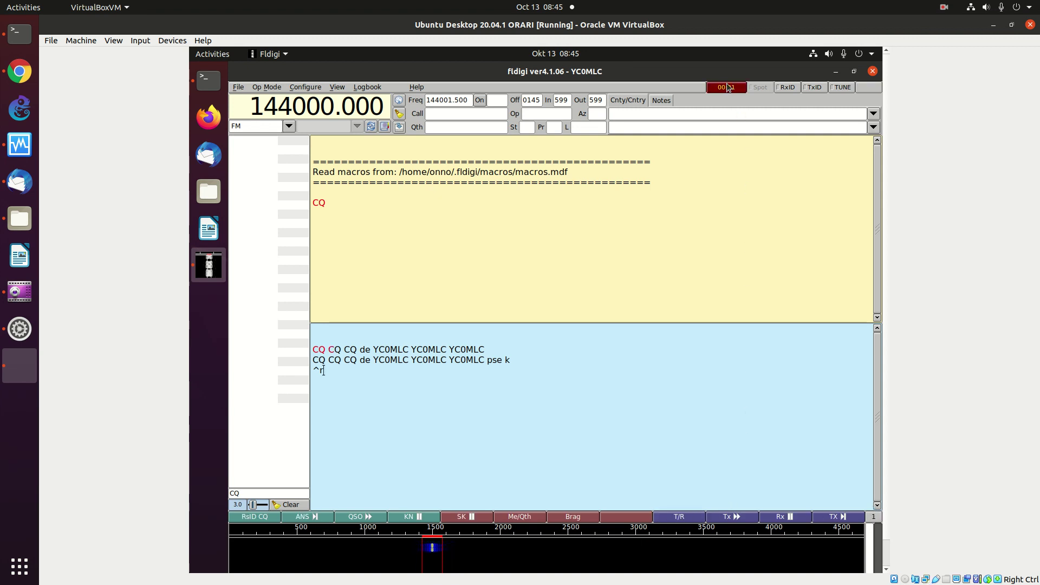
{"action": "right_click", "coordinate": [519, 205]}
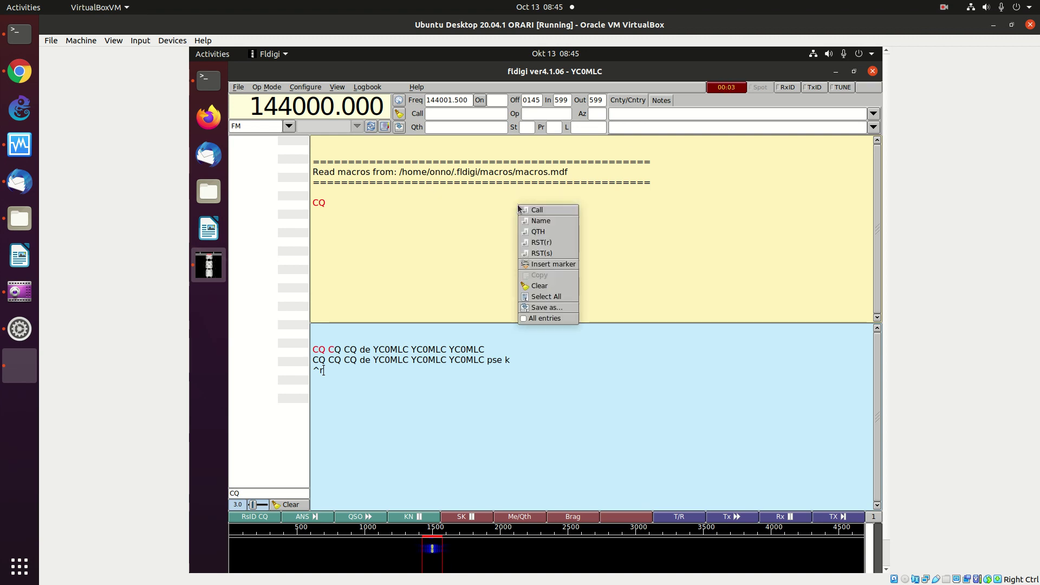
{"action": "left_click", "coordinate": [674, 206]}
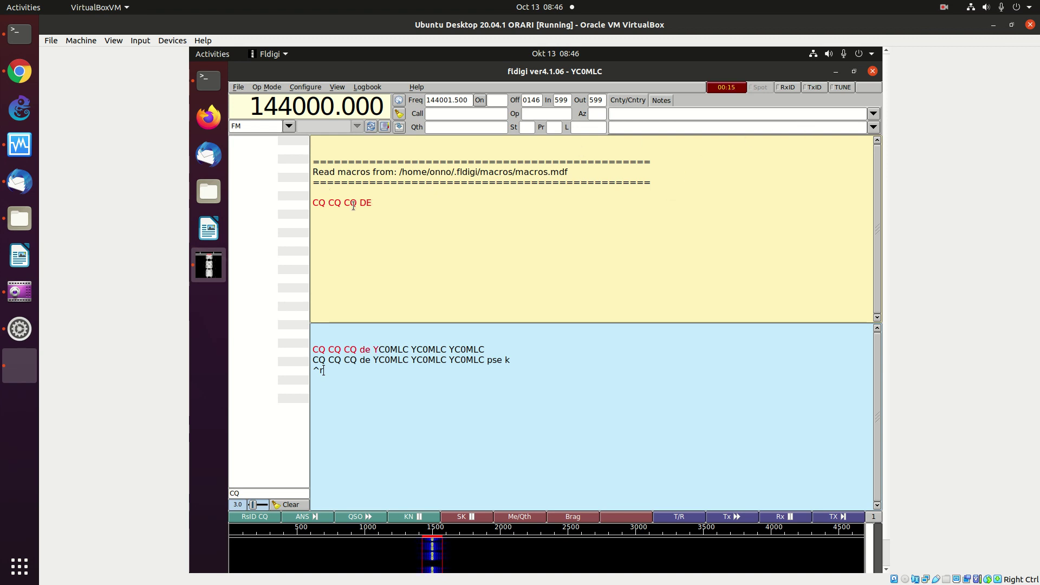
{"action": "left_click", "coordinate": [267, 87]}
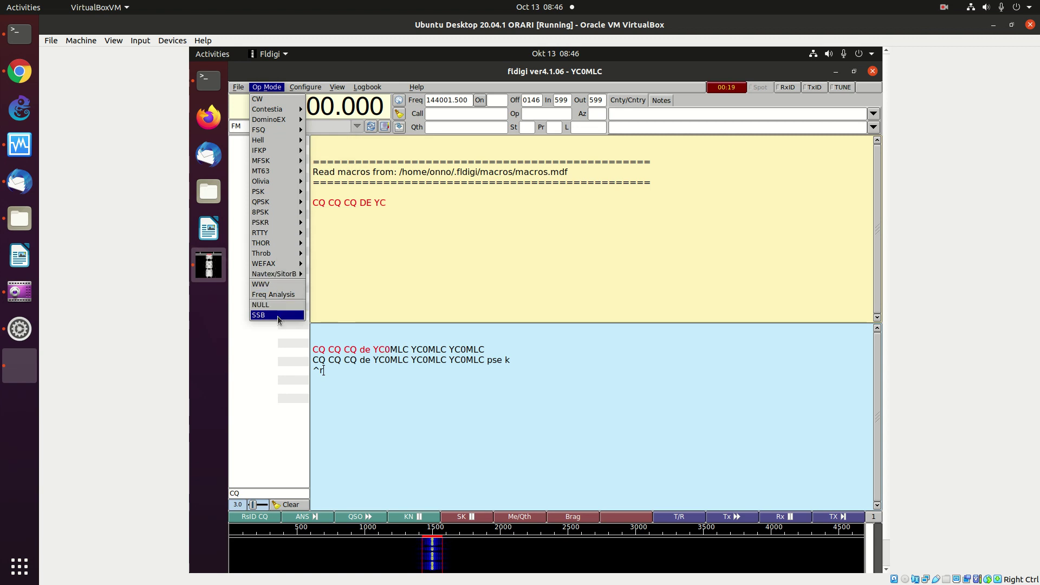
{"action": "left_click", "coordinate": [359, 245]}
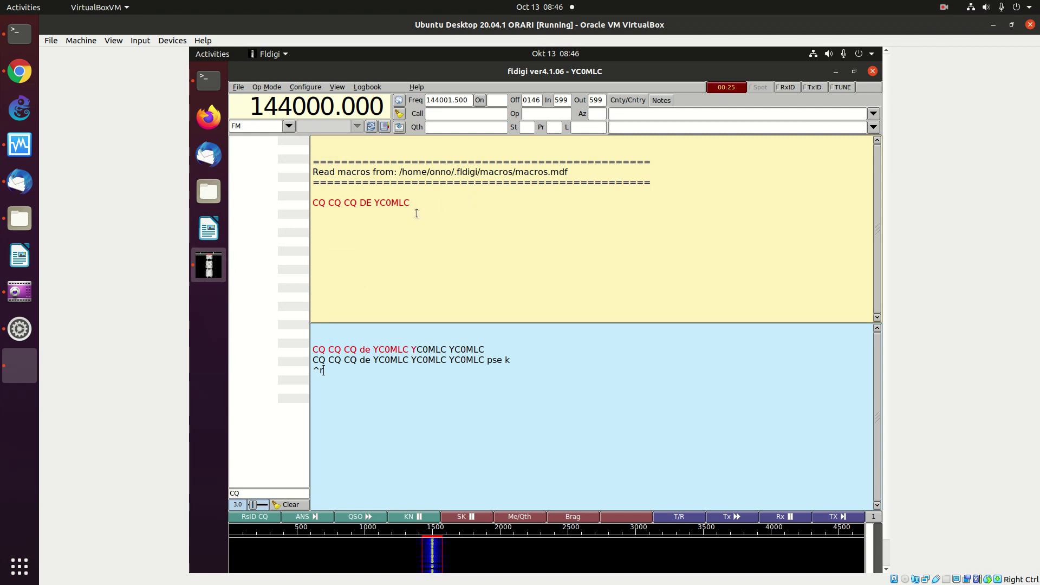
- Raise the signal browser's squelch to 12.2 and quit Fldigi, saving the changed configuration
{"action": "mouse_move", "coordinate": [253, 510]}
{"action": "left_mouse_down"}
{"action": "mouse_move", "coordinate": [268, 510]}
{"action": "mouse_move", "coordinate": [257, 506]}
{"action": "left_mouse_up"}
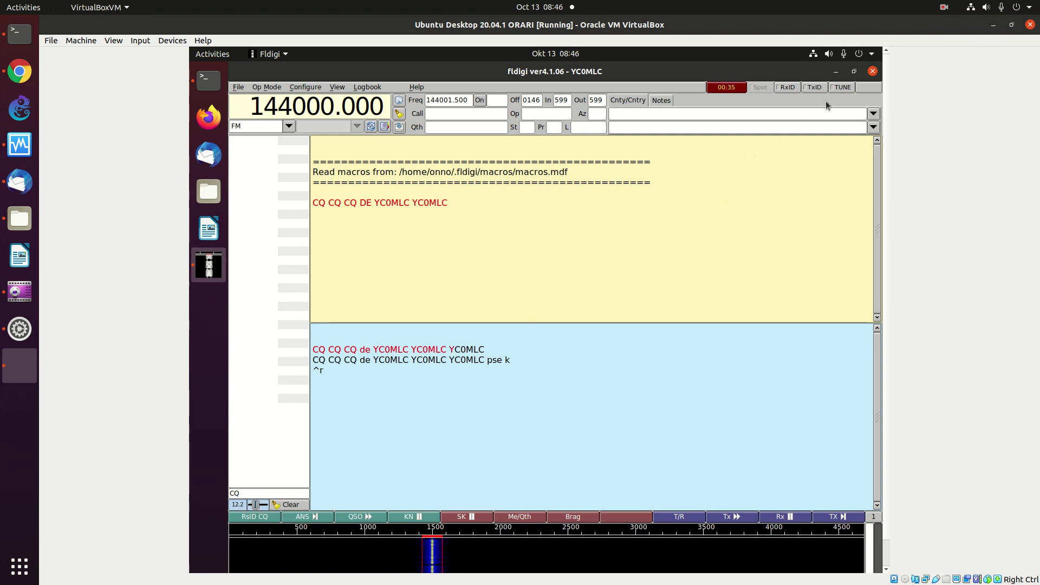
{"action": "left_click", "coordinate": [872, 72]}
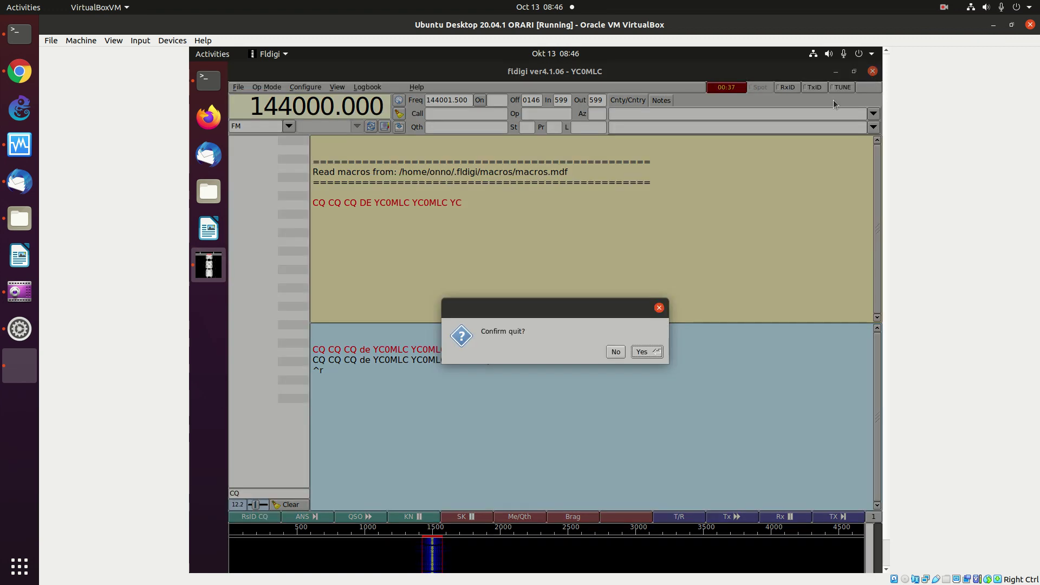
{"action": "left_click", "coordinate": [640, 353]}
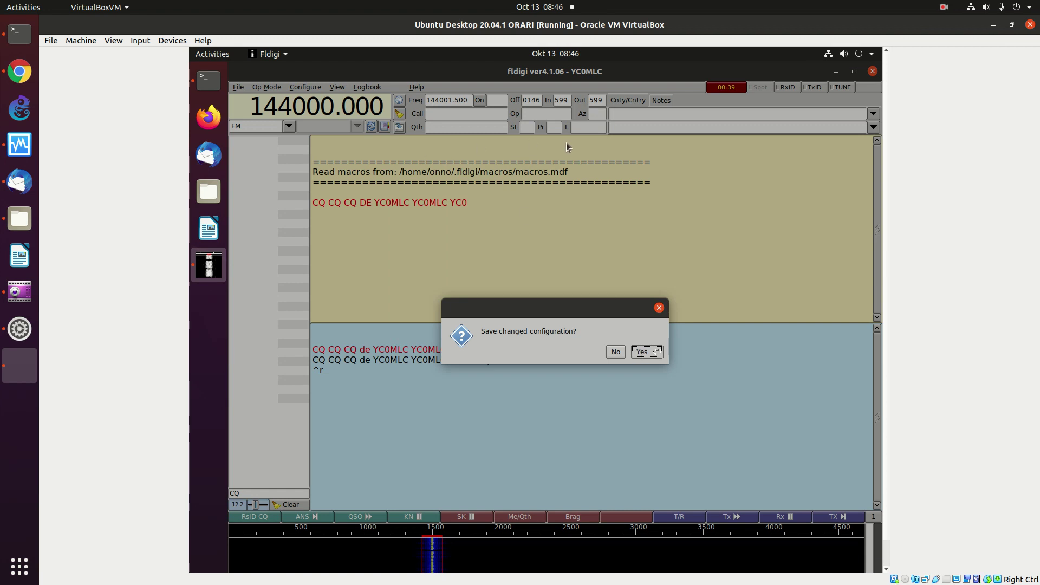
{"action": "key", "text": "Return"}
{"action": "key", "text": "Return"}
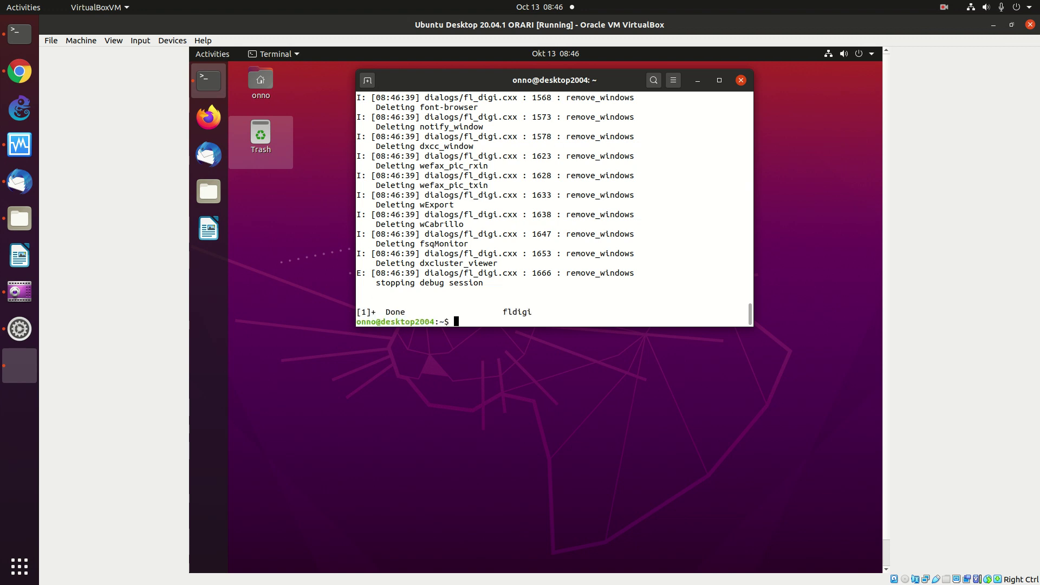
- Close the guest's terminal and power off the Ubuntu virtual machine
{"action": "left_click", "coordinate": [740, 82]}
{"action": "left_click", "coordinate": [858, 54]}
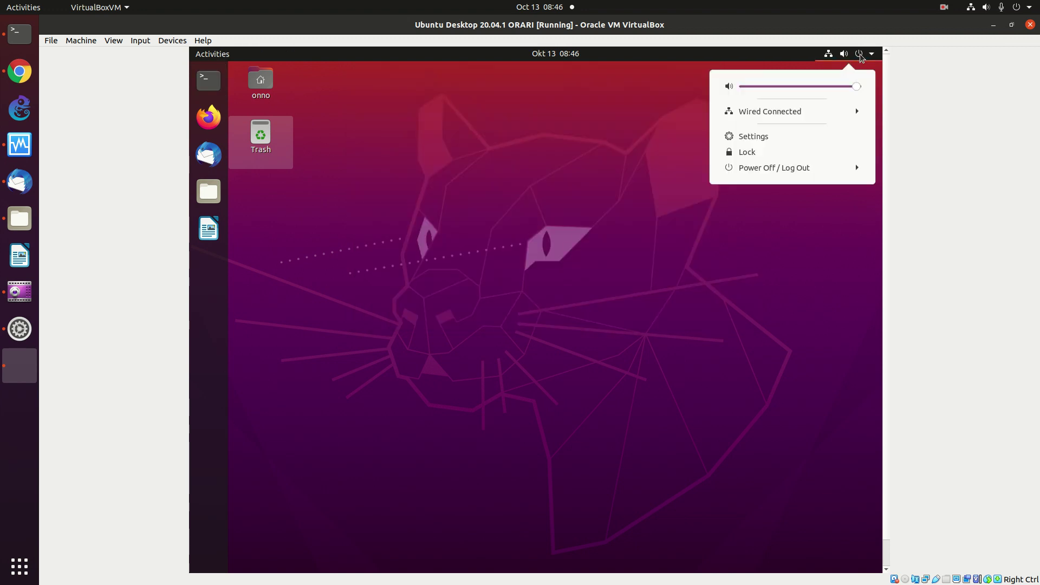
{"action": "left_click", "coordinate": [797, 167]}
{"action": "left_click", "coordinate": [760, 226]}
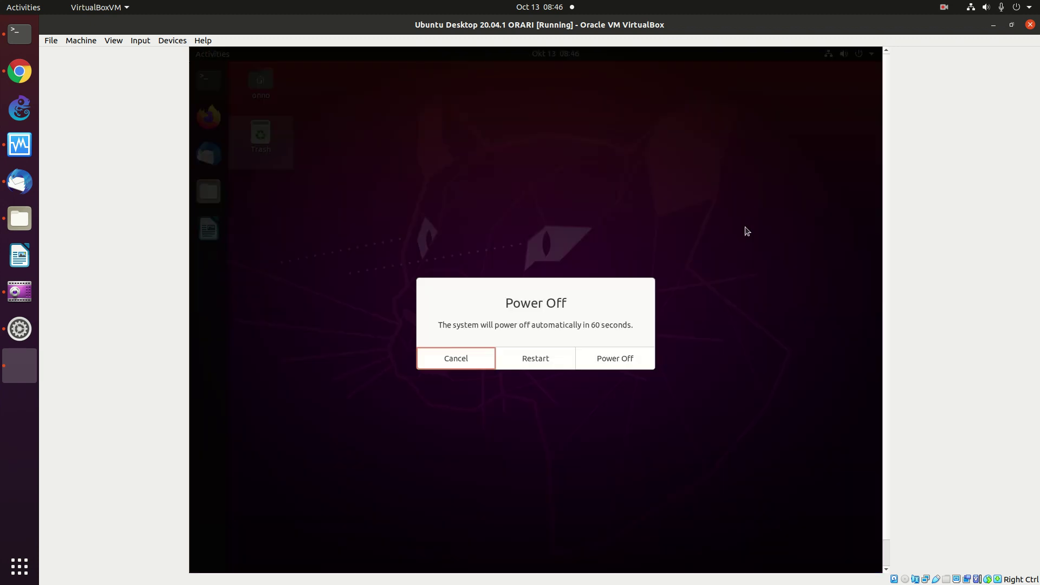
{"action": "left_click", "coordinate": [608, 358]}
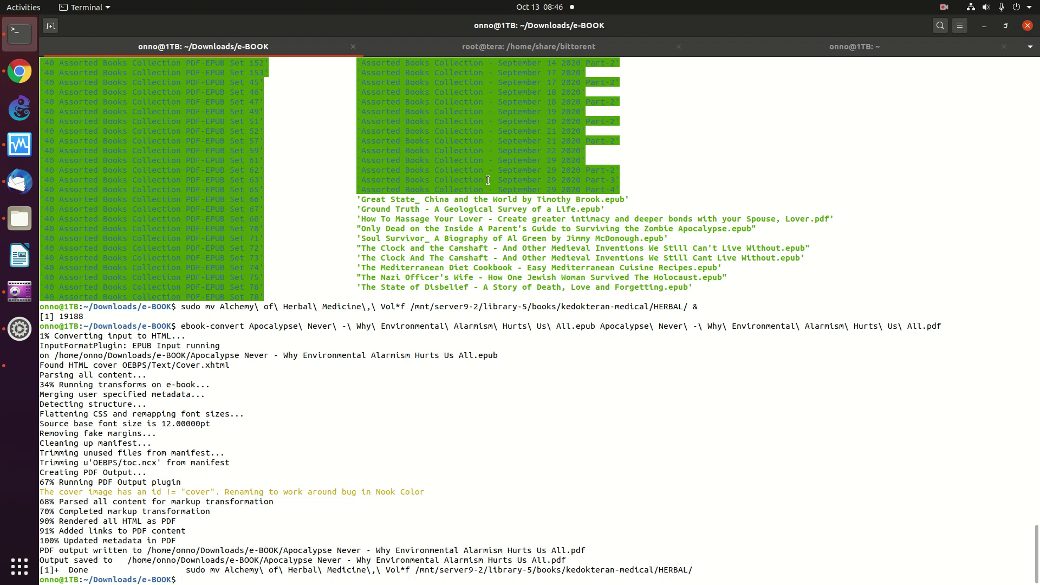
- Start installing Fldigi on the host with "sudo apt install fldigi" and enter the sudo account password
{"action": "type", "text": "sudo apt install fldigi"}
{"action": "key", "text": "Return"}
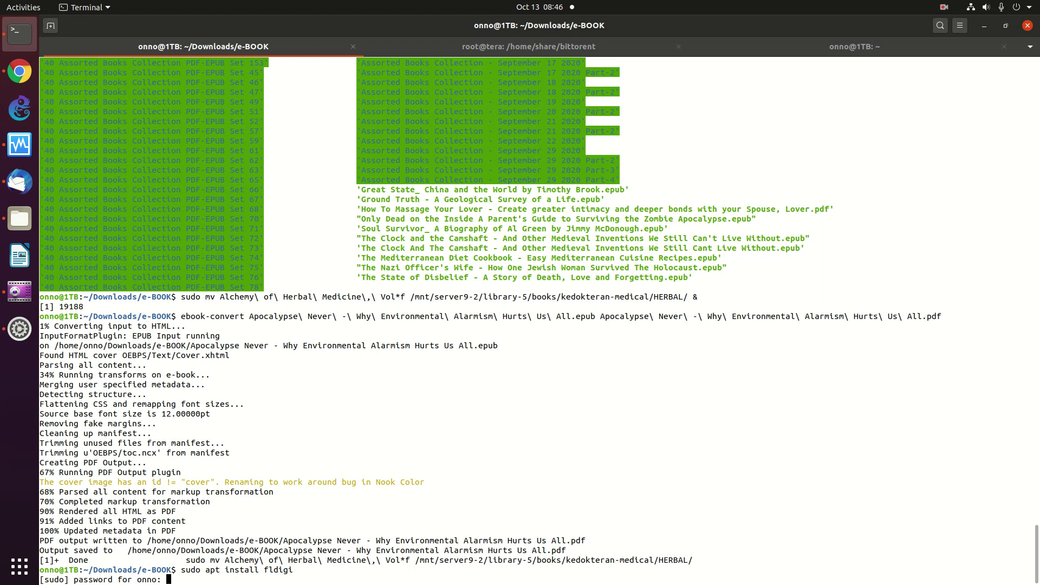
{"action": "key", "text": "Return"}
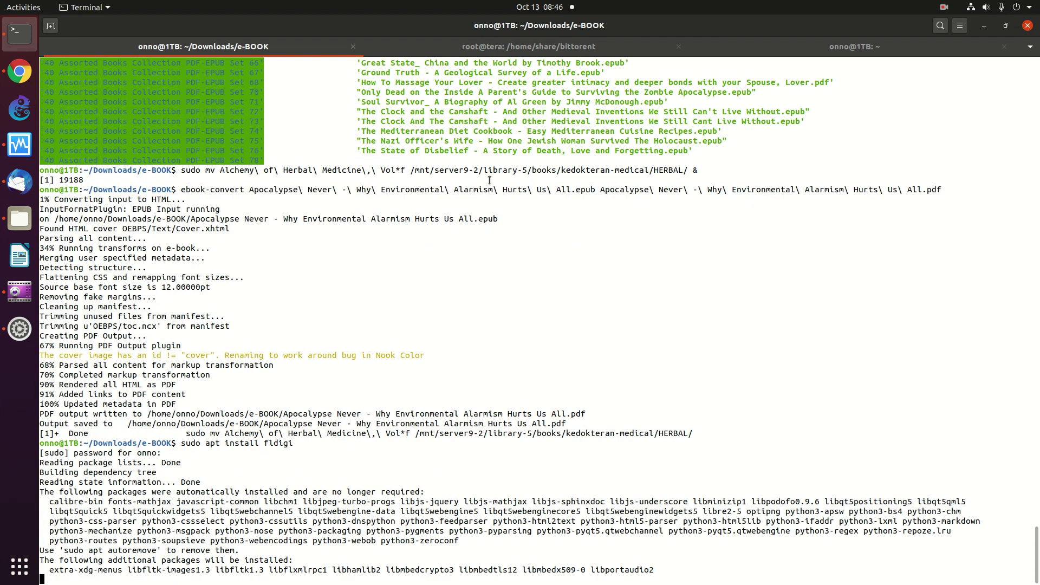
- Enlarge the terminal text and answer Y to continue the Fldigi installation
{"action": "left_click", "coordinate": [967, 31]}
{"action": "left_click", "coordinate": [989, 61]}
{"action": "left_click", "coordinate": [965, 31]}
{"action": "left_click", "coordinate": [965, 32]}
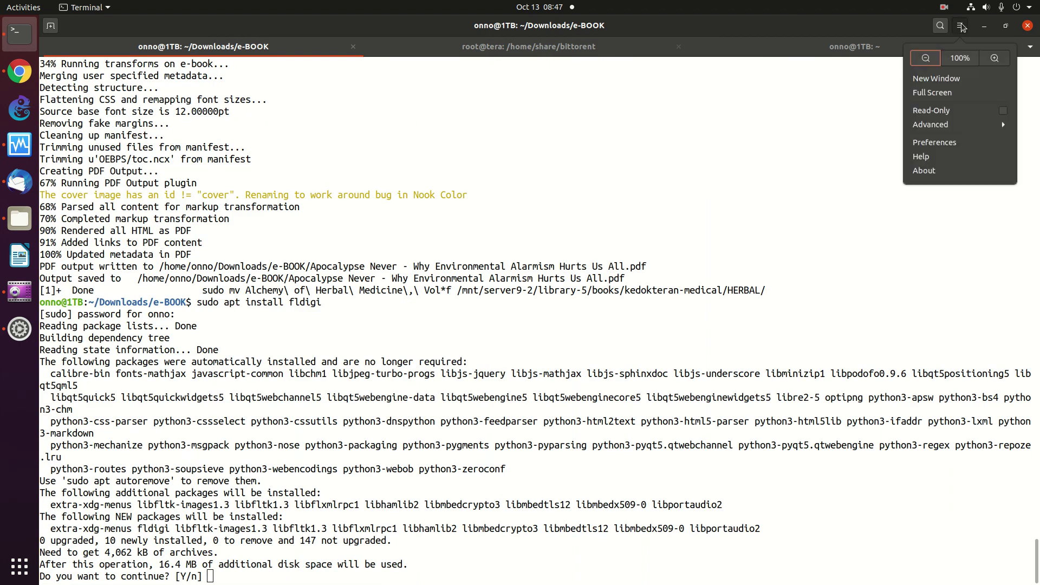
{"action": "left_click", "coordinate": [611, 217]}
{"action": "type", "text": "Y"}
{"action": "key", "text": "Return"}
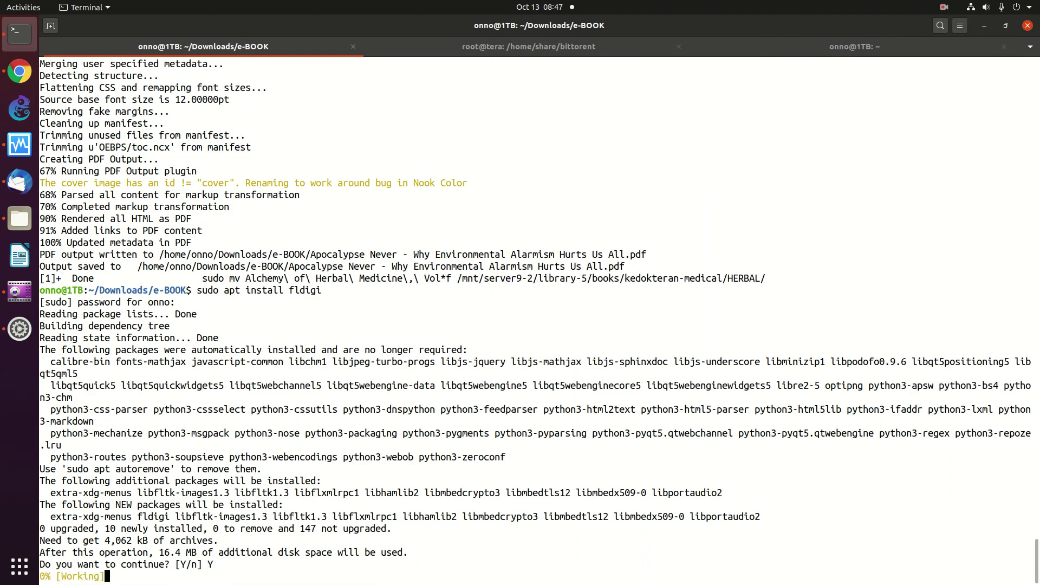
{"action": "left_click_drag", "start_coordinate": [197, 267], "coordinate": [319, 267]}
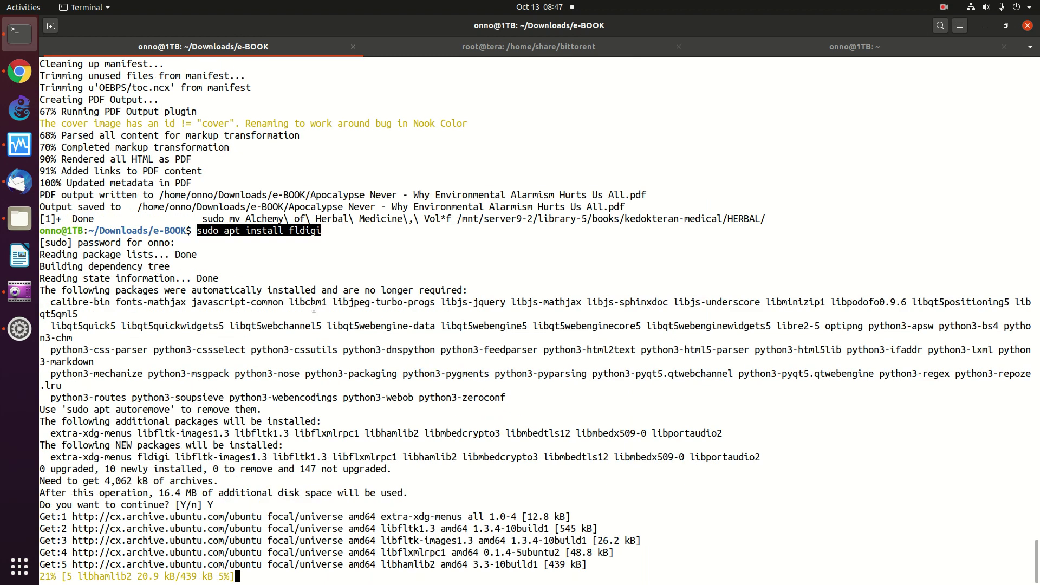
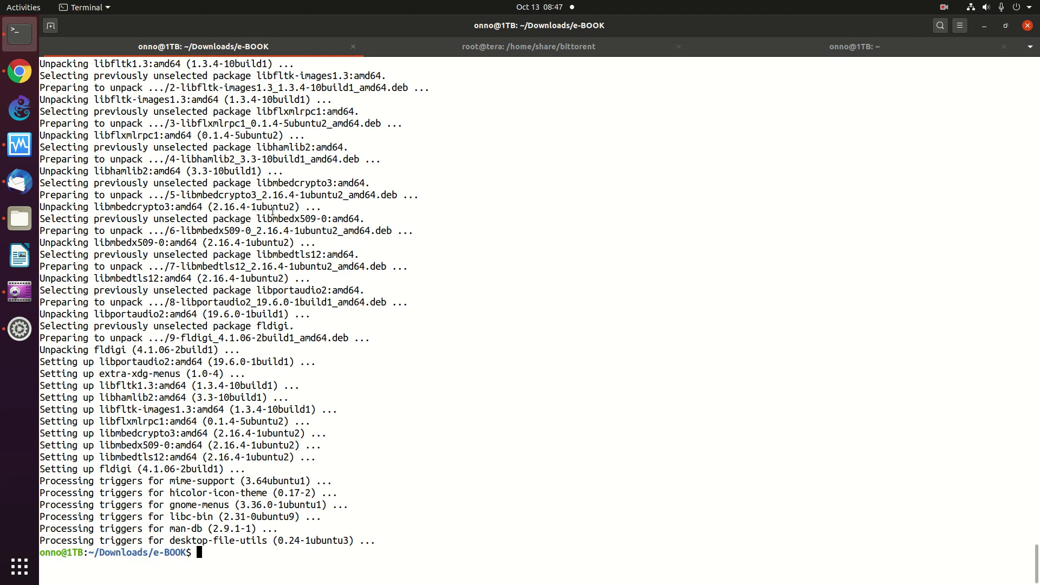
- Clear the terminal and launch Fldigi with the command "fldigi"
{"action": "type", "text": "clear"}
{"action": "key", "text": "Return"}
{"action": "type", "text": "s"}
{"action": "key", "text": "BackSpace"}
{"action": "type", "text": "fldigi"}
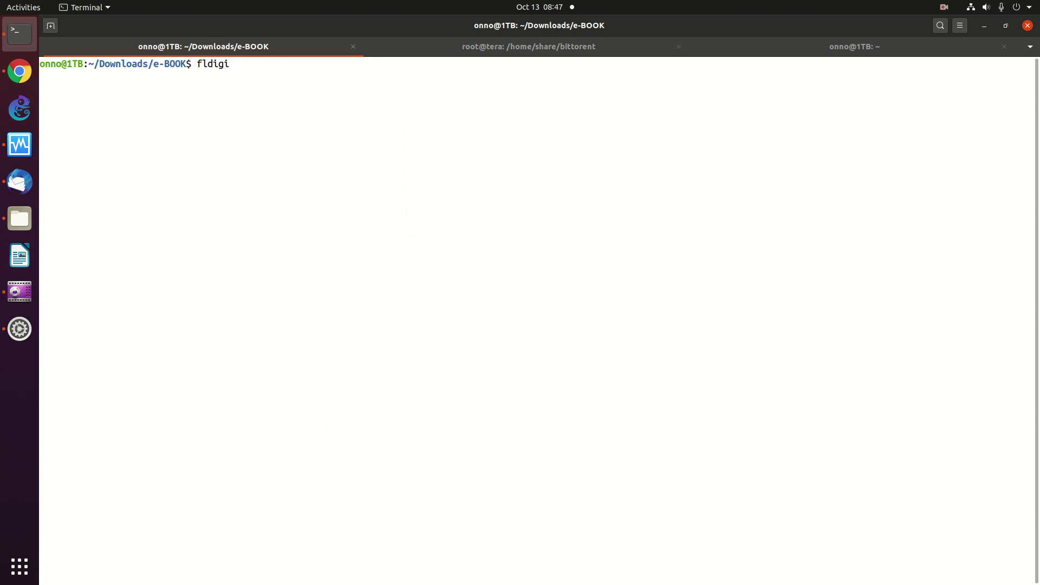
{"action": "key", "text": "Return"}
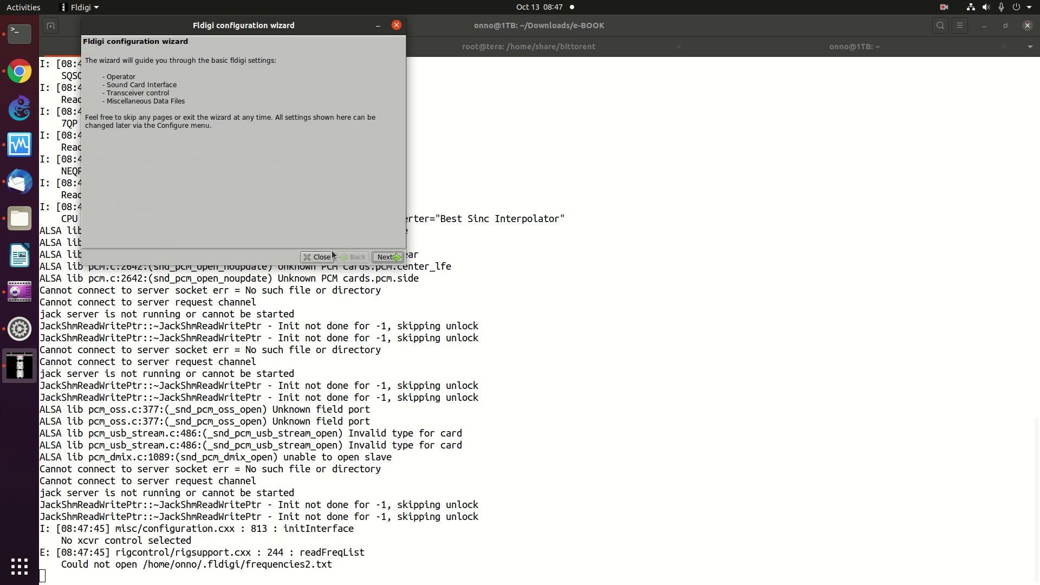
- Proceed to the wizard's operator page and enter the station callsign, operator callsign and operator name
{"action": "left_click", "coordinate": [388, 258]}
{"action": "left_click", "coordinate": [218, 78]}
{"action": "type", "text": "YC0ML"}
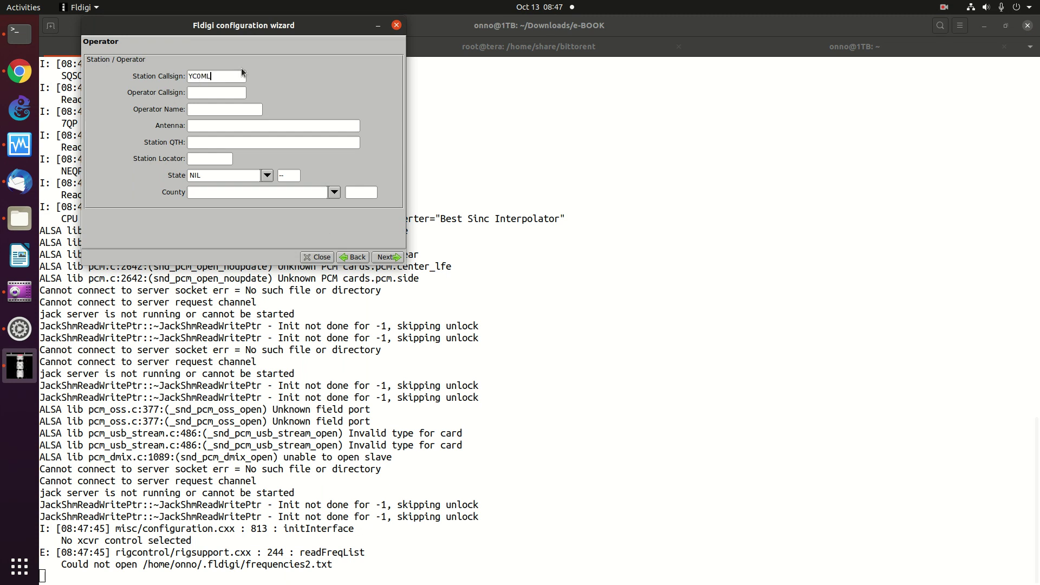
{"action": "type", "text": "YC0MLC"}
{"action": "key", "text": "Tab"}
{"action": "type", "text": "ONNO"}
- Set the antenna to OMNI, the station QTH to JAKARTA and the station locator to OI33kt
{"action": "type", "text": "OMNNI"}
{"action": "key", "text": "Tab"}
{"action": "left_click", "coordinate": [294, 126]}
{"action": "key", "text": "BackSpace"}
{"action": "key", "text": "BackSpace"}
{"action": "key", "text": "Tab"}
{"action": "type", "text": "JAKARTA"}
{"action": "key", "text": "Tab"}
{"action": "type", "text": "OI33kt"}
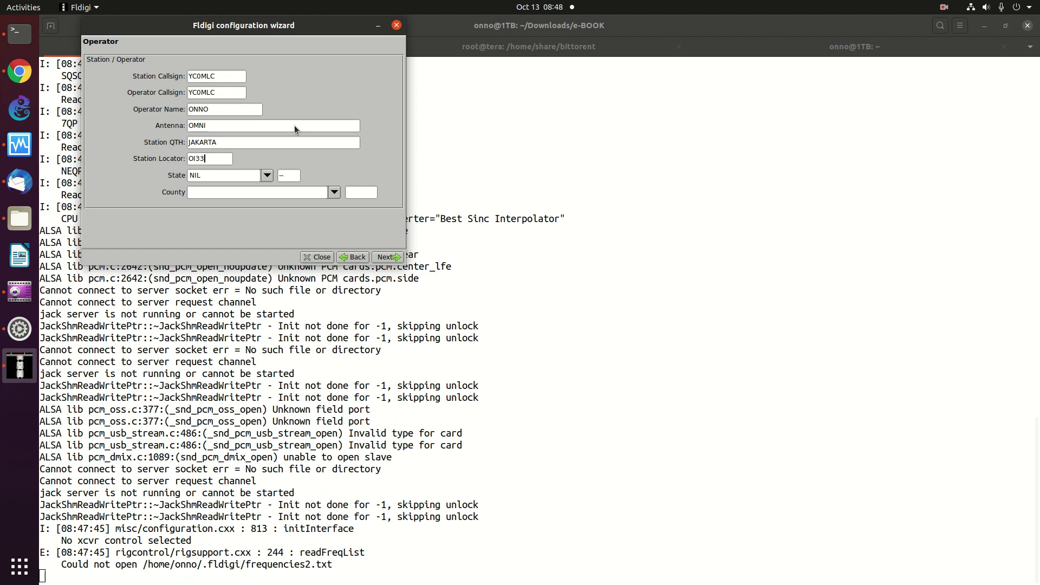
- View the state choices, keep NIL, and continue to the audio device settings
{"action": "left_click", "coordinate": [267, 176]}
{"action": "left_click", "coordinate": [268, 175]}
{"action": "left_click", "coordinate": [361, 189]}
{"action": "left_click", "coordinate": [389, 257]}
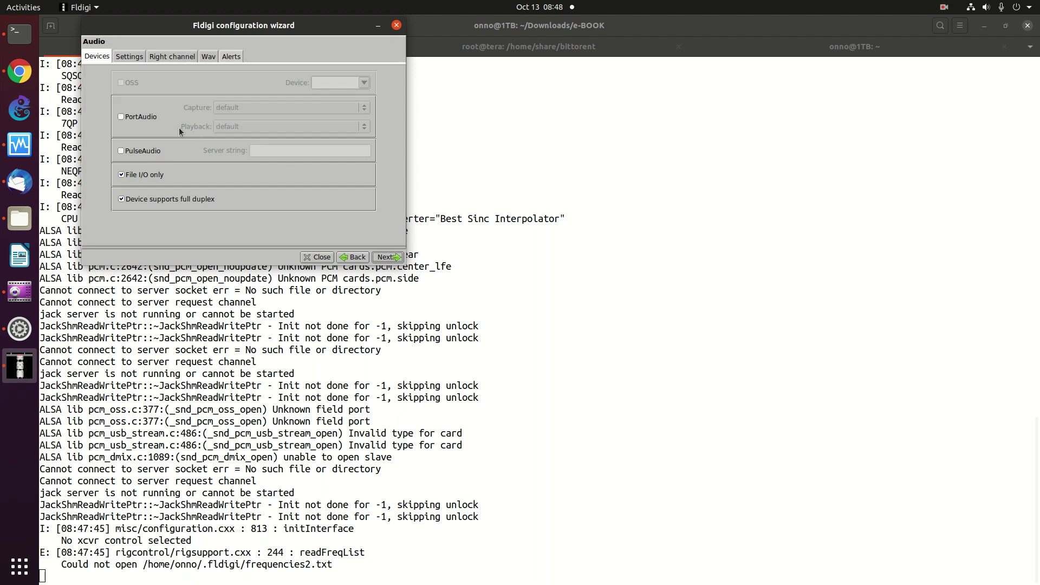
- Try PulseAudio as the audio system and settle on PortAudio
{"action": "left_click", "coordinate": [141, 112]}
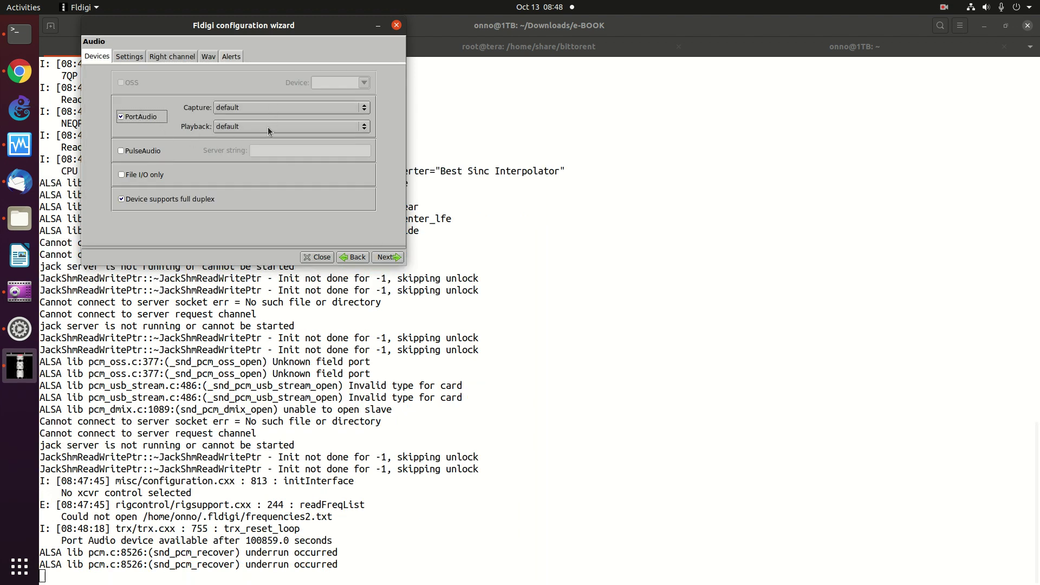
{"action": "left_click", "coordinate": [145, 152]}
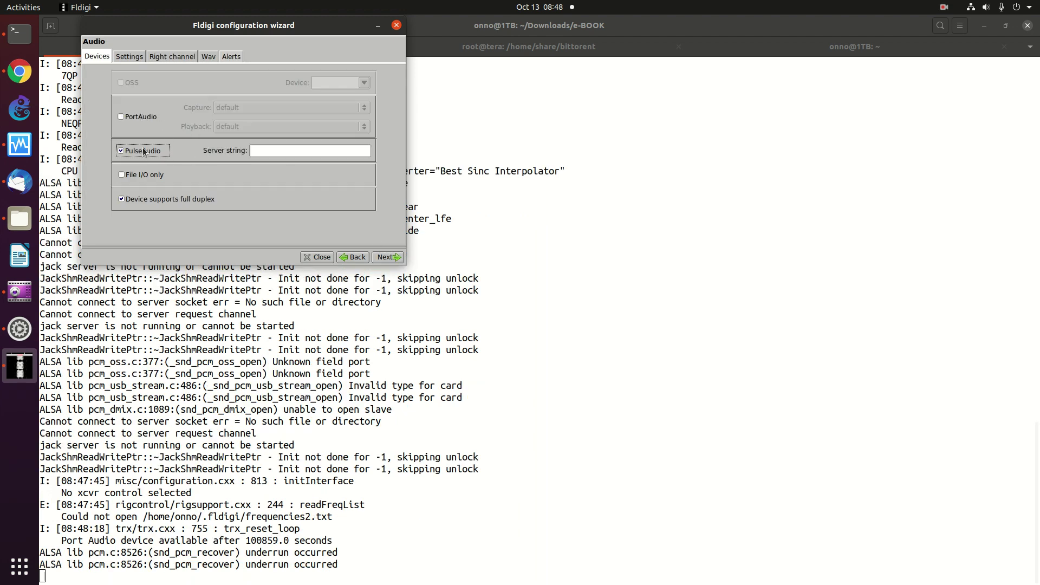
{"action": "left_click", "coordinate": [140, 117]}
- Try the HDA Intel PCH ALC887-VD Alt Analog capture device, view the playback devices, and return capture to default
{"action": "left_click", "coordinate": [333, 107]}
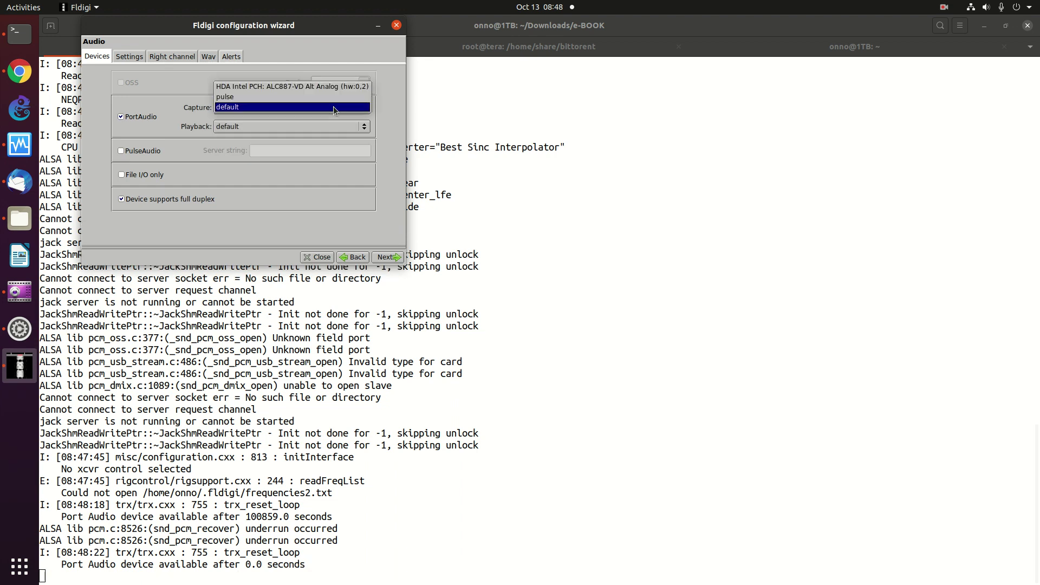
{"action": "left_click", "coordinate": [324, 88]}
{"action": "left_click", "coordinate": [333, 126]}
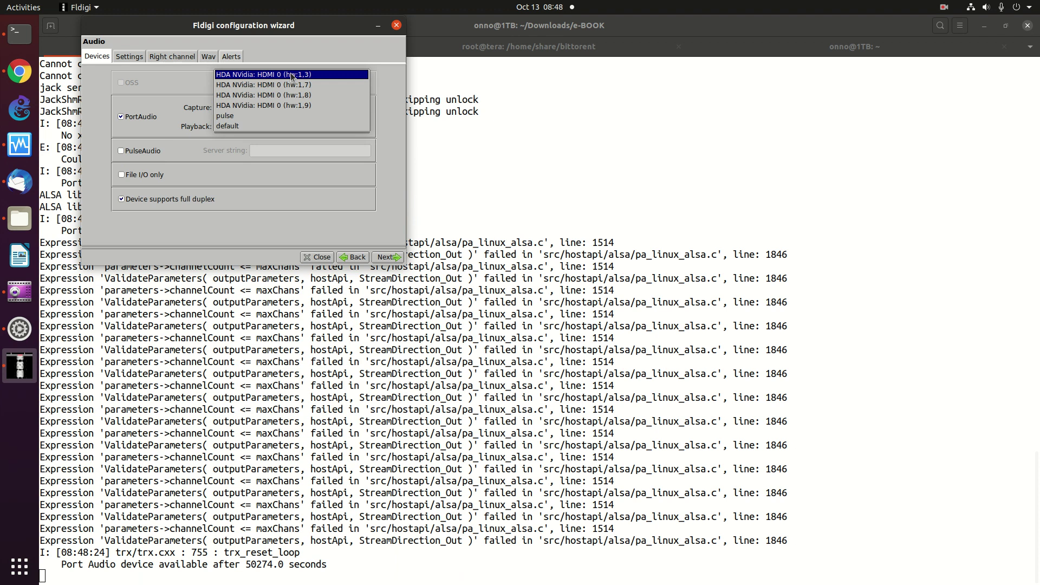
{"action": "left_click", "coordinate": [183, 113]}
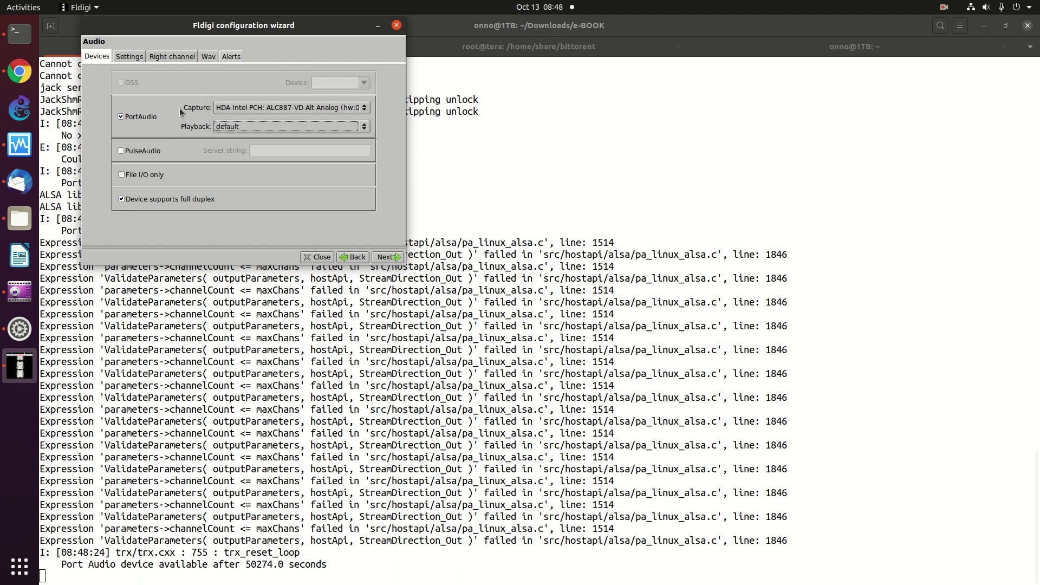
{"action": "left_click", "coordinate": [276, 106]}
{"action": "left_click", "coordinate": [274, 122]}
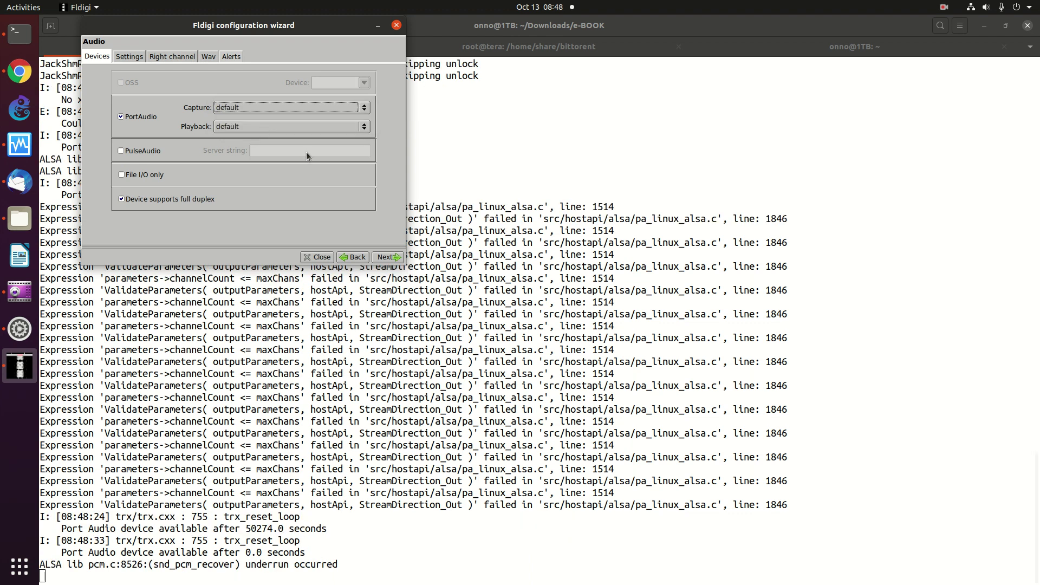
- Set both PortAudio capture and playback to pulse and finish the configuration wizard
{"action": "left_click", "coordinate": [304, 105]}
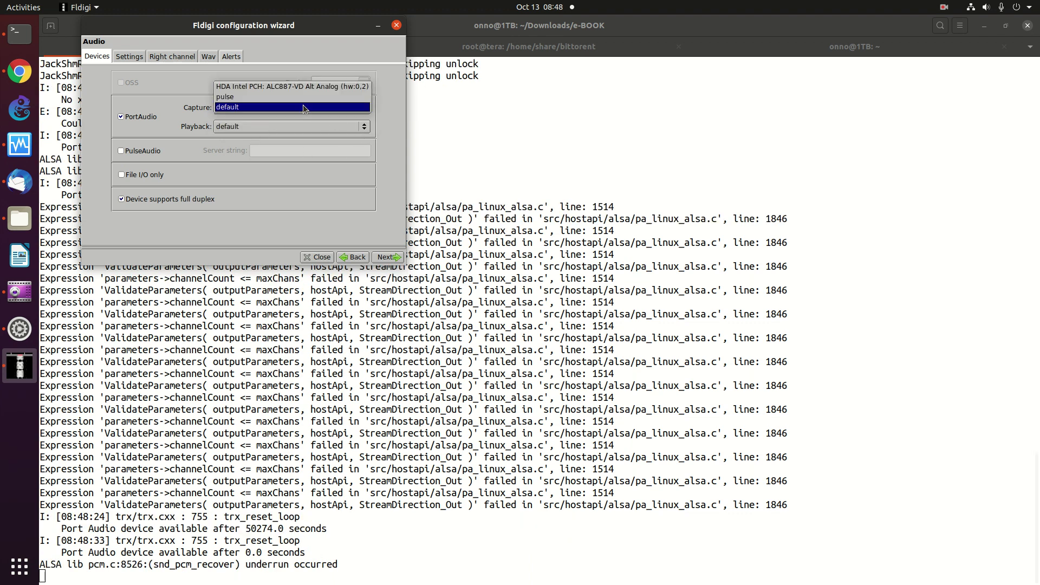
{"action": "left_click", "coordinate": [260, 96]}
{"action": "left_click", "coordinate": [255, 127]}
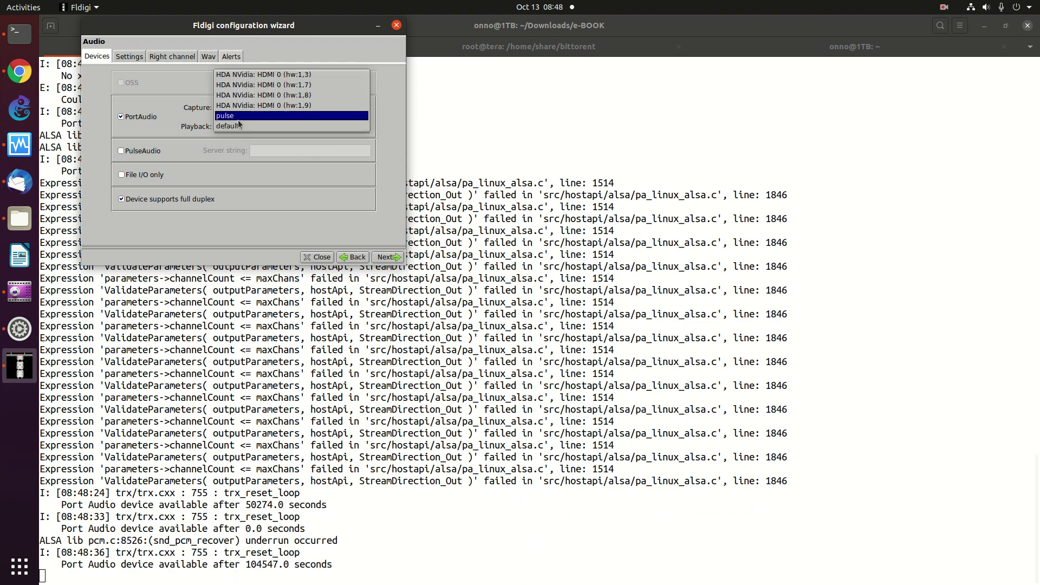
{"action": "left_click", "coordinate": [241, 119]}
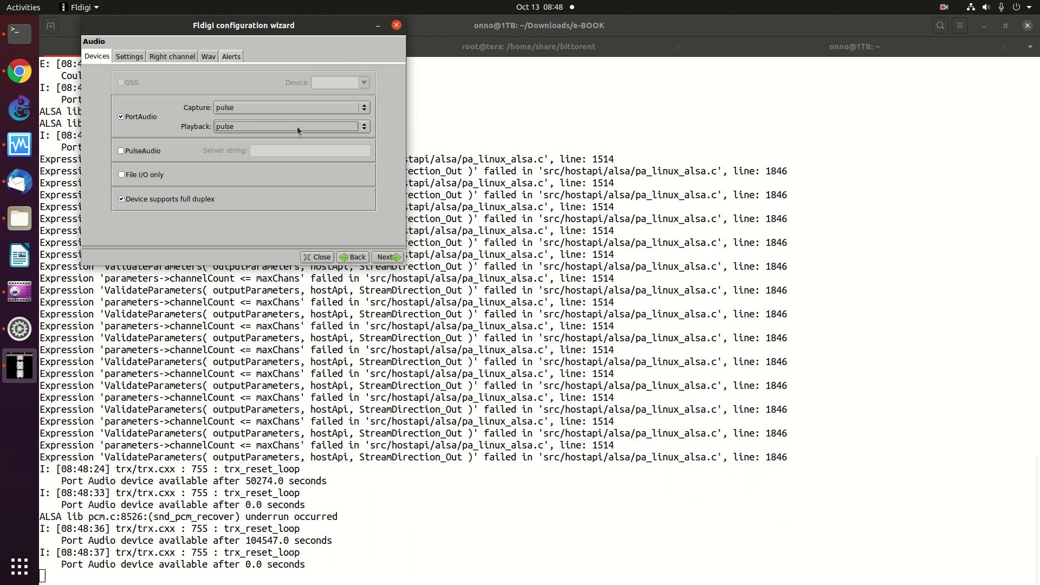
{"action": "left_click", "coordinate": [379, 258]}
{"action": "left_click", "coordinate": [381, 258]}
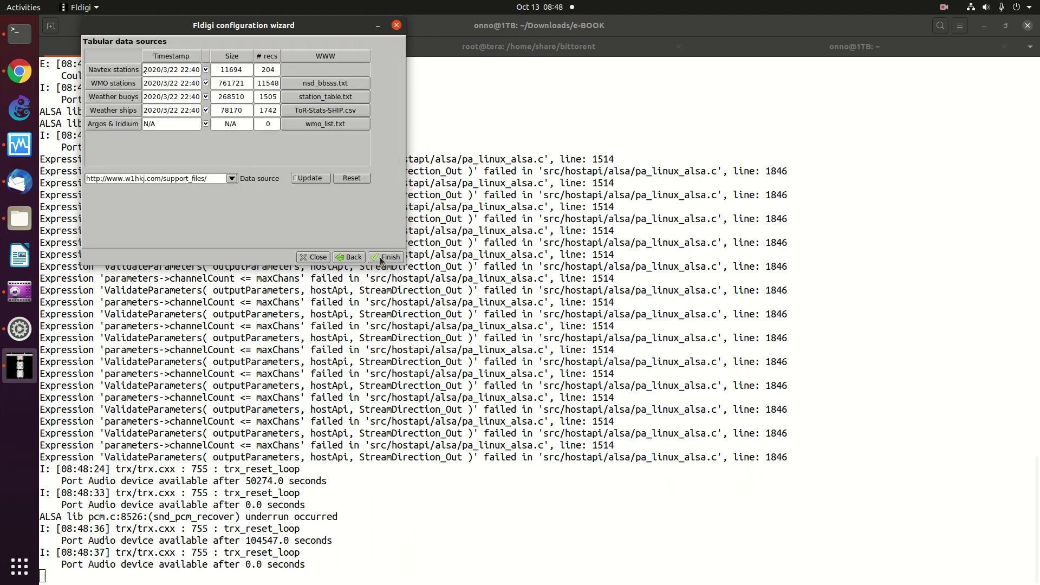
{"action": "left_click", "coordinate": [382, 258]}
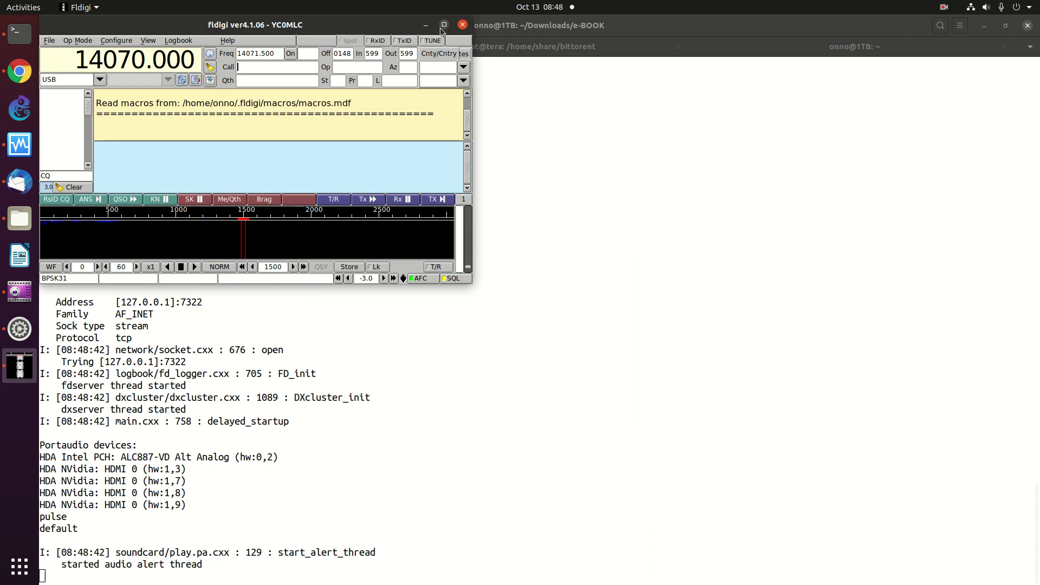
- Maximize the Fldigi window and set the frequency to 144000.000
{"action": "left_click", "coordinate": [442, 26]}
{"action": "left_click", "coordinate": [79, 61]}
{"action": "type", "text": "144 "}
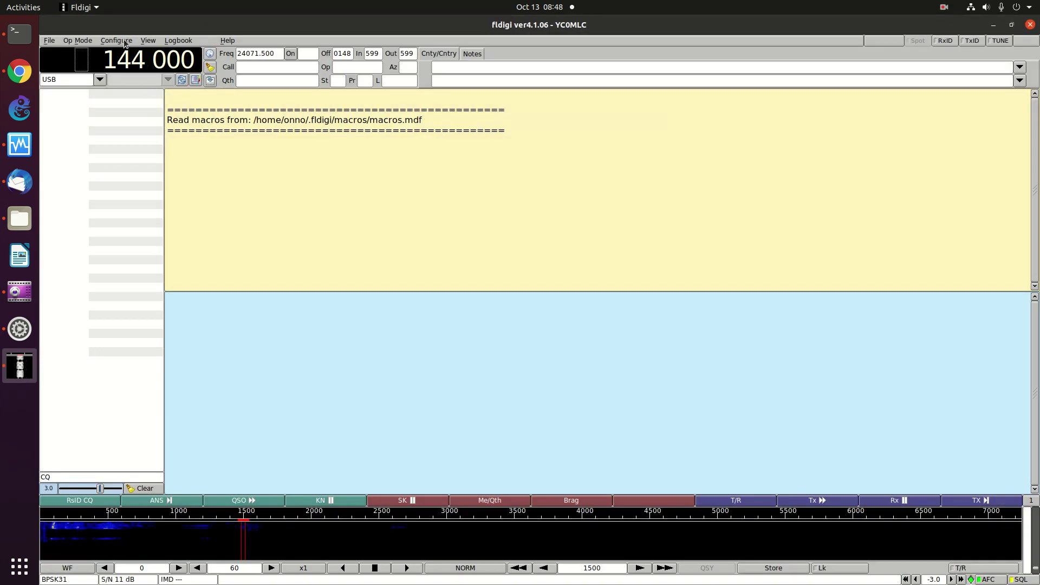
{"action": "type", "text": "000"}
{"action": "key", "text": "Return"}
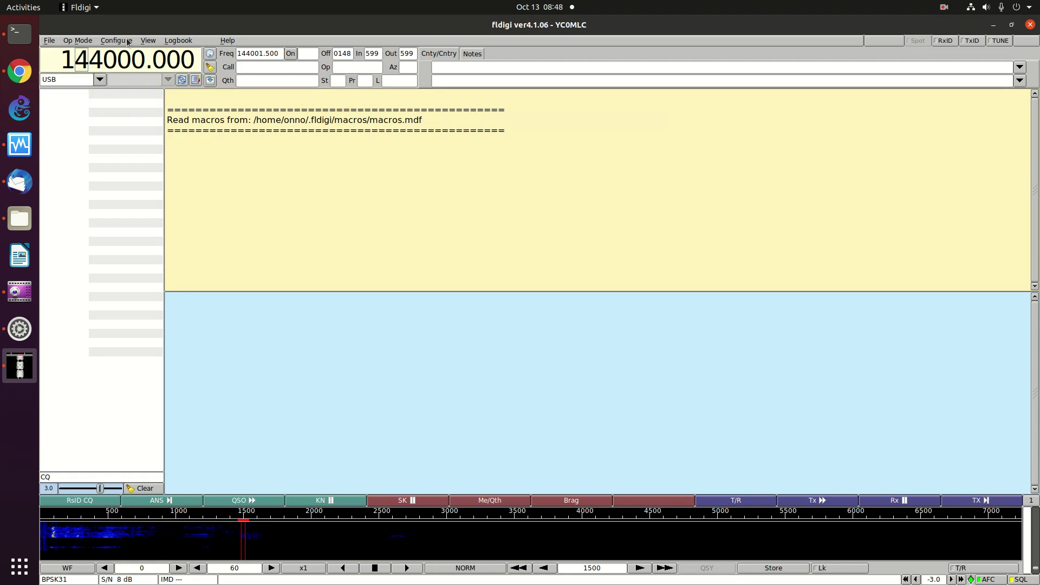
- Transmit a CQ call in BPSK31 with the RsID CQ macro and stop it with the T/R macro
{"action": "left_click", "coordinate": [88, 501]}
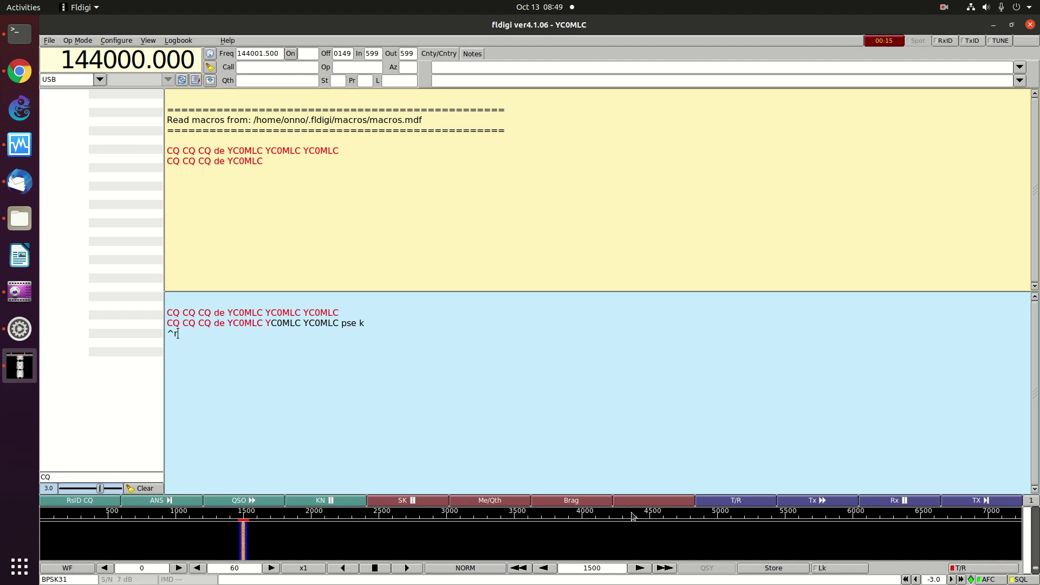
{"action": "left_click", "coordinate": [736, 499]}
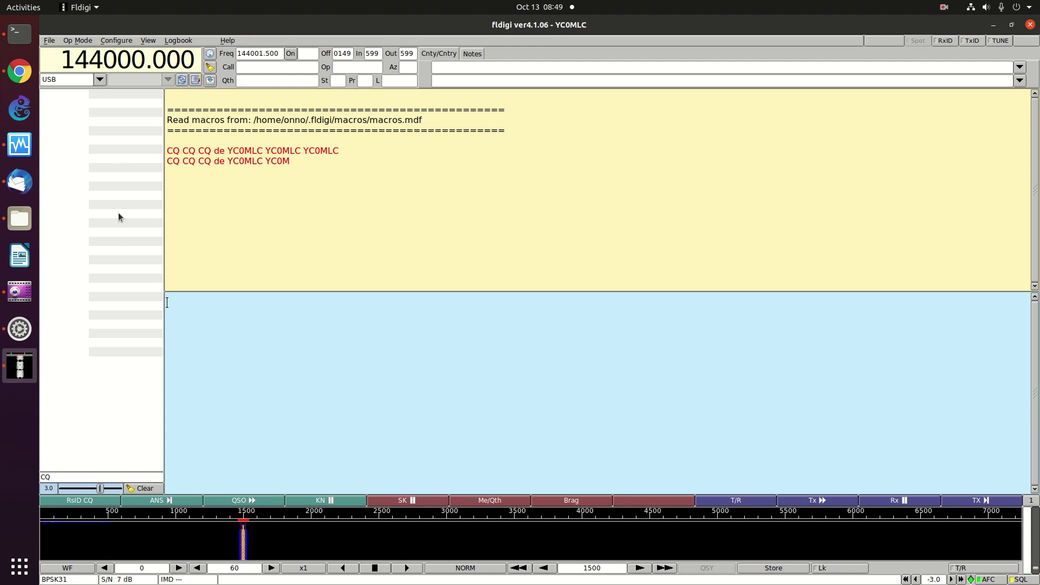
- Switch the operating mode to CW and raise the signal browser's squelch to 14.8
{"action": "left_click", "coordinate": [85, 39]}
{"action": "left_click", "coordinate": [89, 54]}
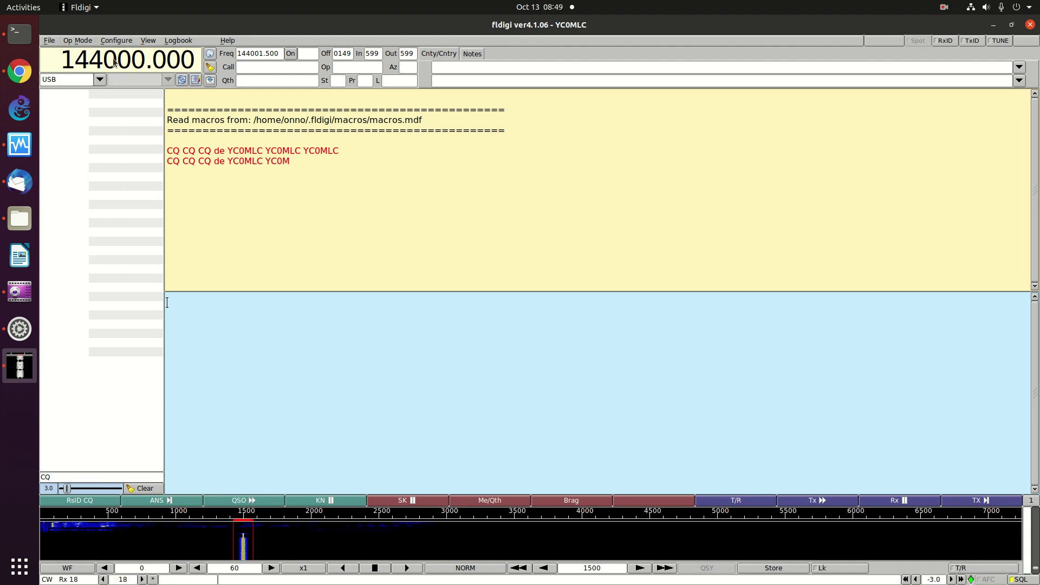
{"action": "left_click_drag", "start_coordinate": [66, 488], "coordinate": [84, 491]}
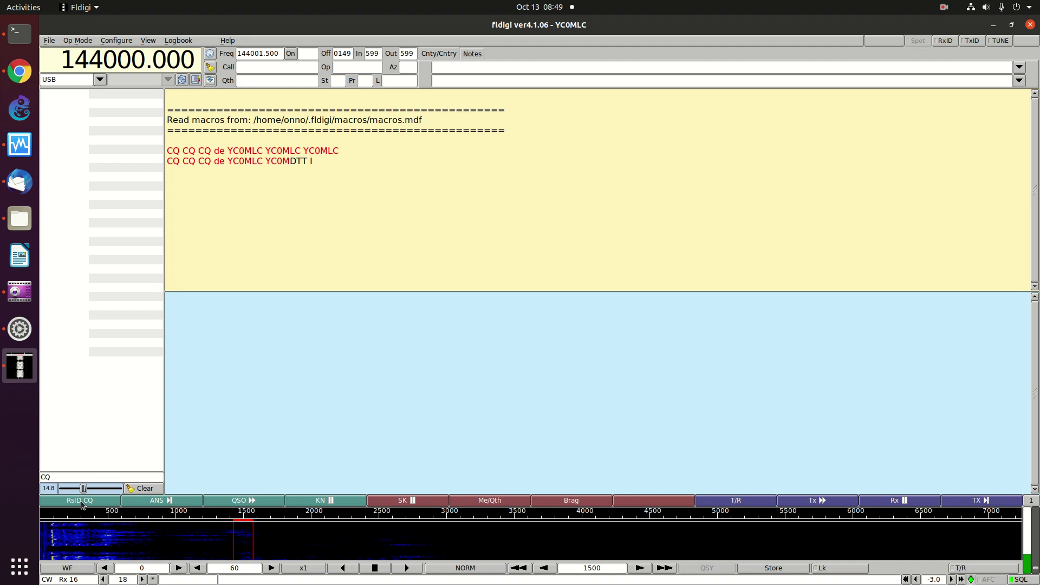
- Transmit a CQ call in CW with the RsID CQ macro and raise the signal browser's squelch to 20.2
{"action": "left_click", "coordinate": [82, 501]}
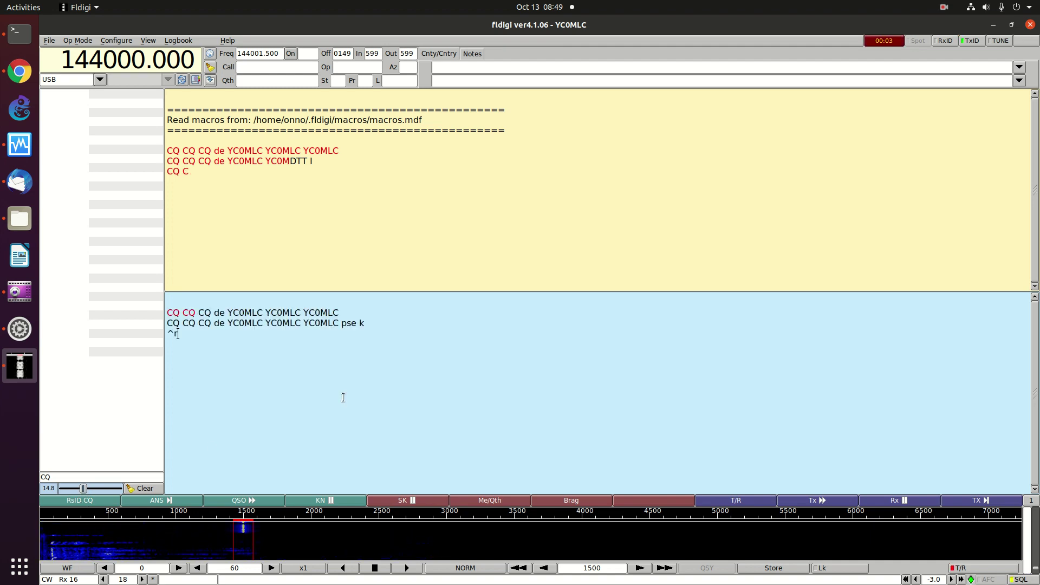
{"action": "left_click_drag", "start_coordinate": [83, 489], "coordinate": [91, 491]}
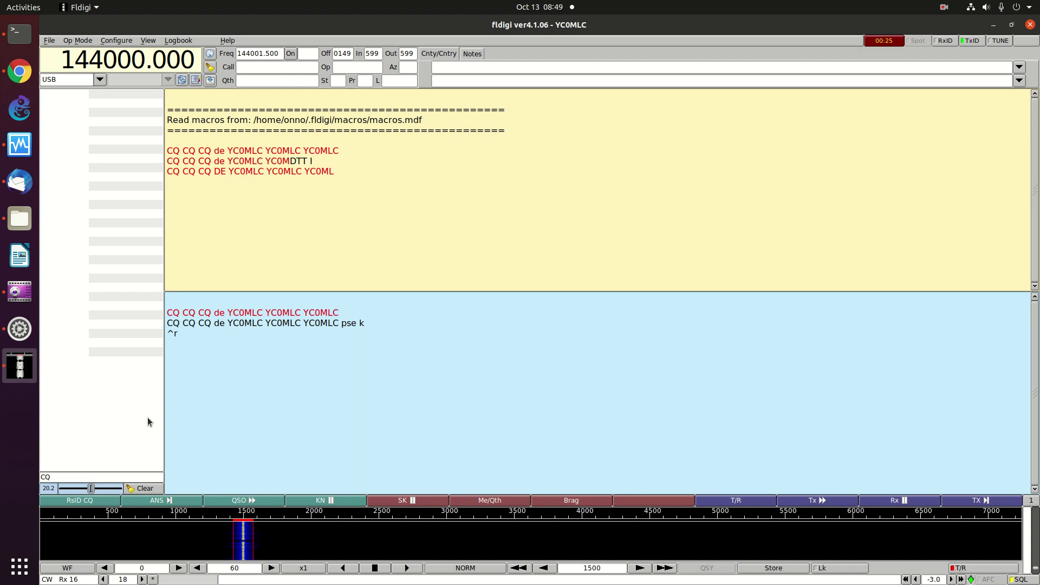
- Switch the operating mode to BPSK-31, transmit the RsID CQ macro and stop it with the T/R macro
{"action": "left_click", "coordinate": [84, 42]}
{"action": "mouse_move", "coordinate": [103, 170]}
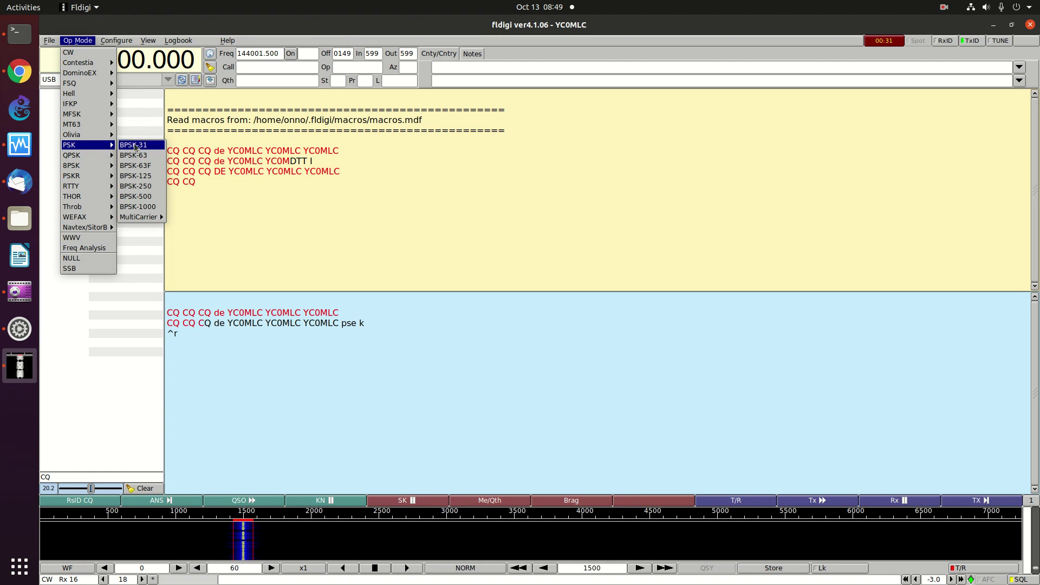
{"action": "left_click", "coordinate": [134, 144]}
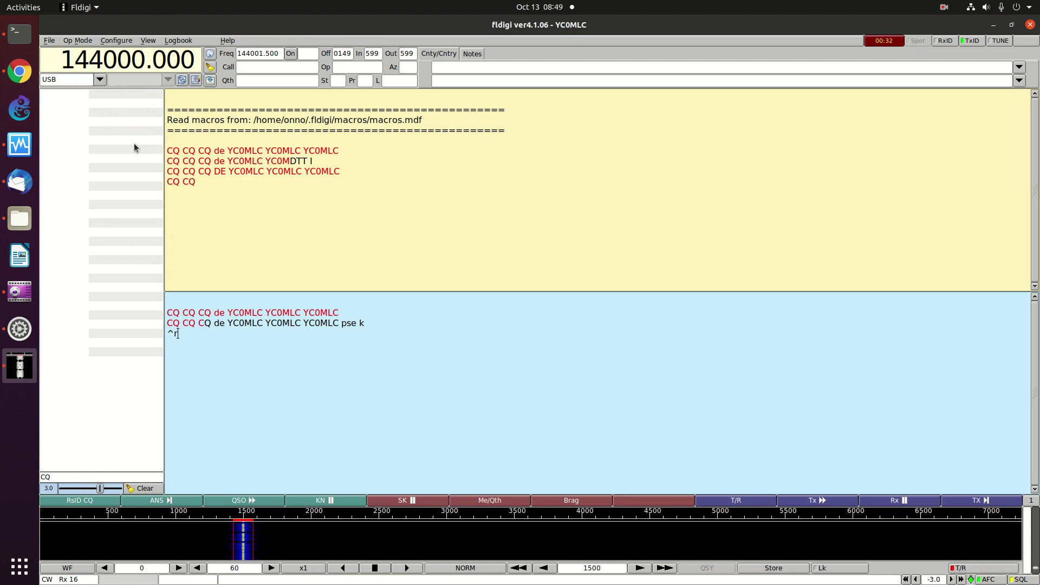
{"action": "left_click", "coordinate": [80, 501]}
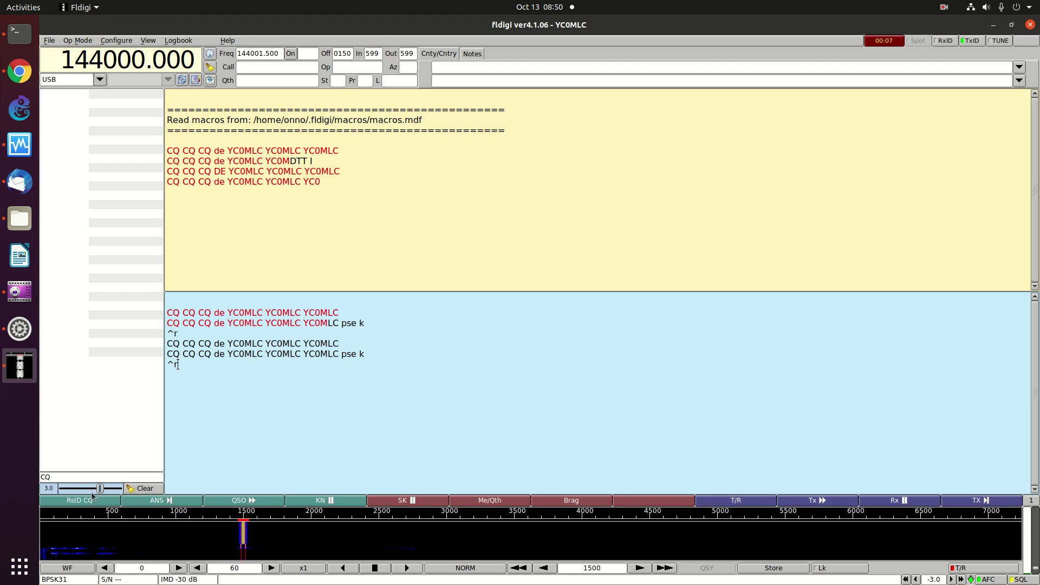
{"action": "left_click", "coordinate": [700, 501]}
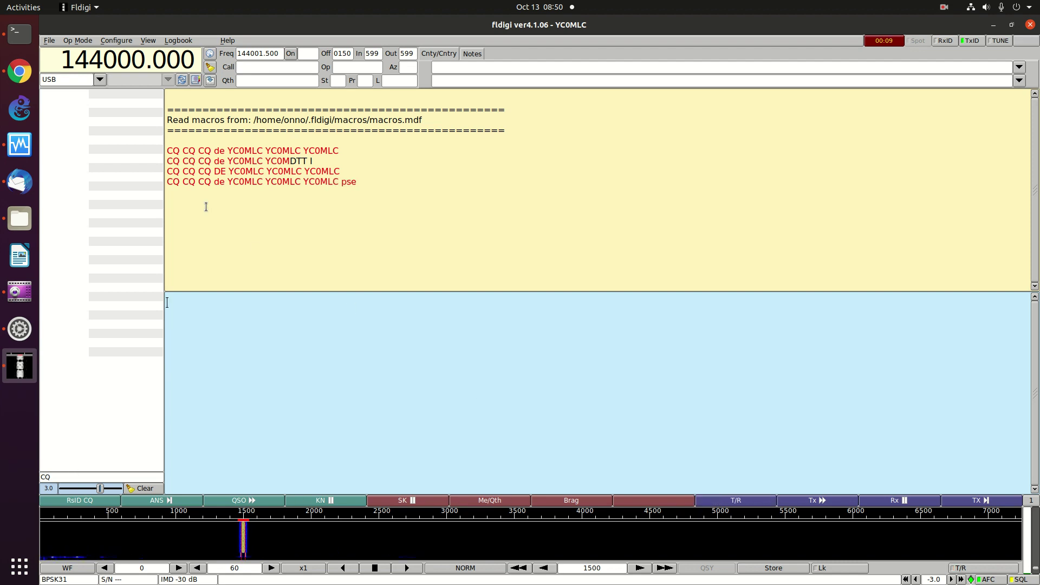
- Set the operating mode to multicarrier 2xPSK1000 and transmit the RsID CQ macro twice
{"action": "left_click", "coordinate": [83, 41]}
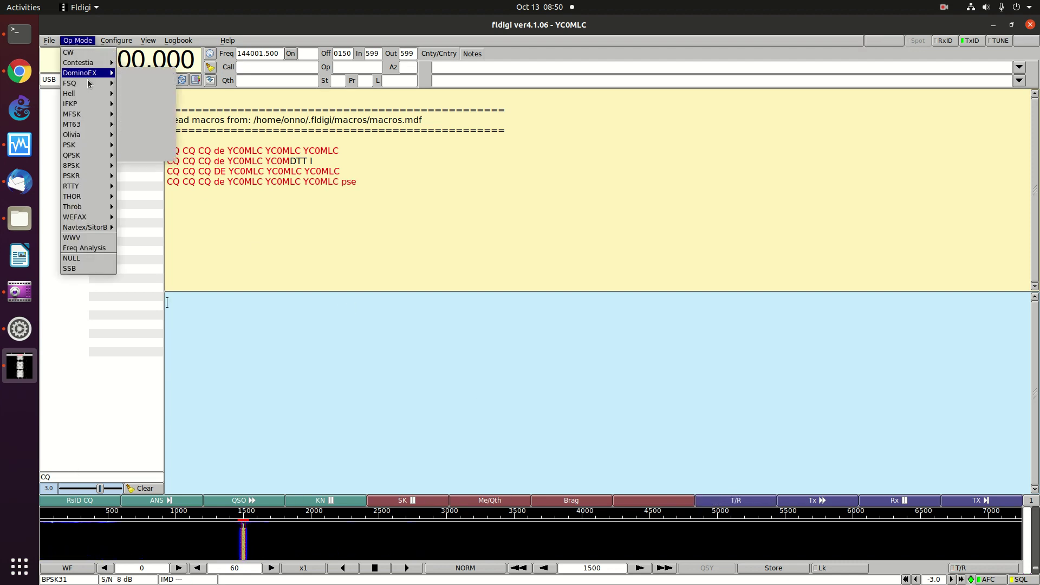
{"action": "mouse_move", "coordinate": [95, 189]}
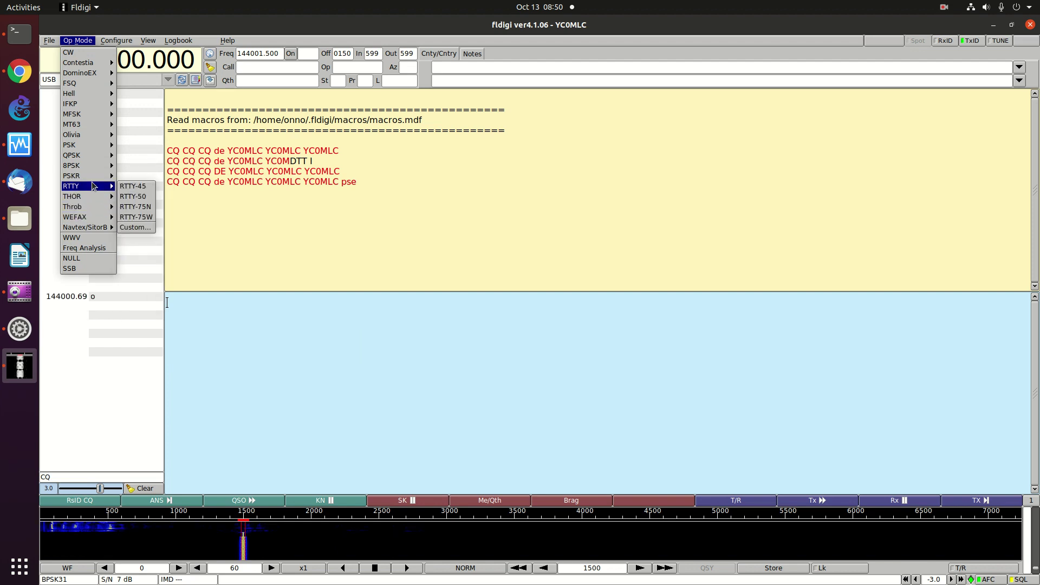
{"action": "mouse_move", "coordinate": [92, 157]}
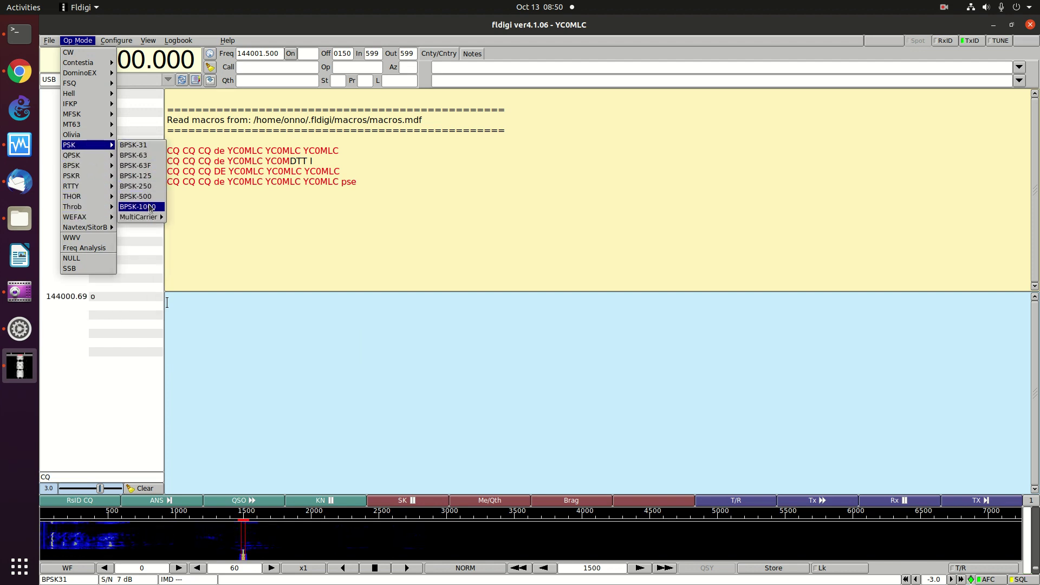
{"action": "mouse_move", "coordinate": [152, 221]}
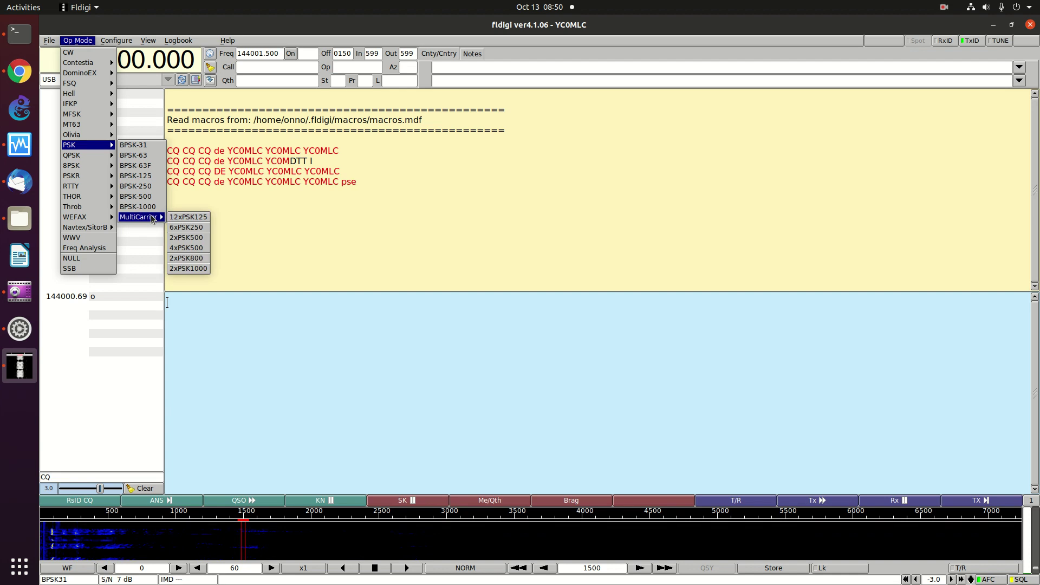
{"action": "left_click", "coordinate": [187, 268]}
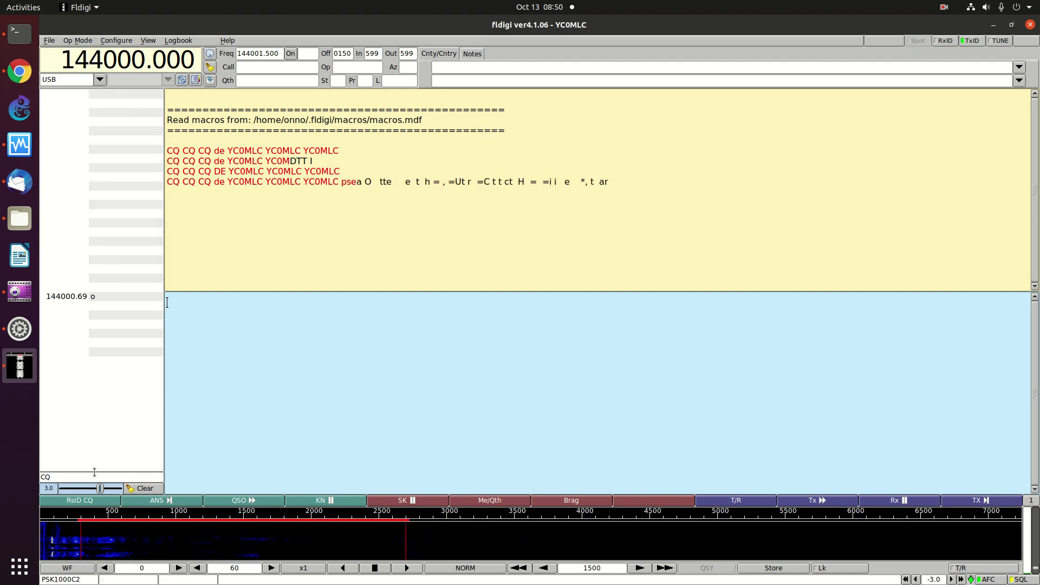
{"action": "left_click", "coordinate": [78, 503]}
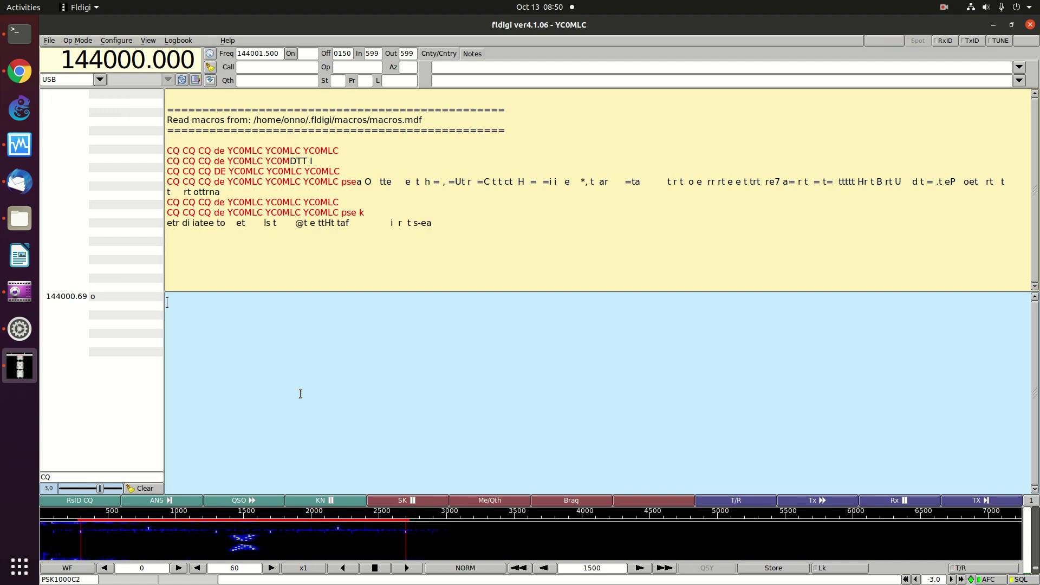
{"action": "left_click", "coordinate": [75, 506]}
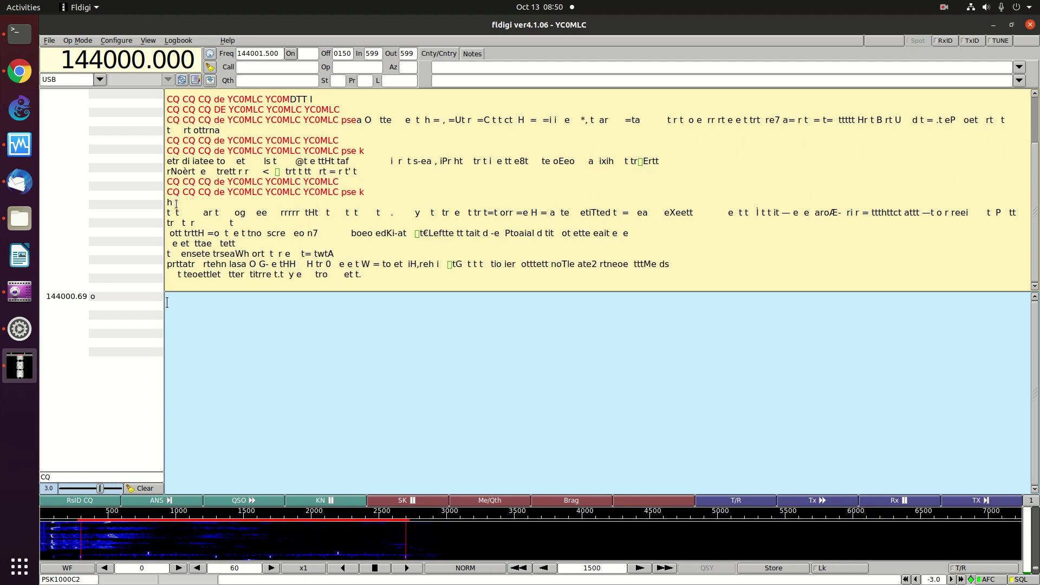
- Try to reset the data files in the Data files sources window, dismiss the messages and close the window
{"action": "left_click", "coordinate": [52, 41]}
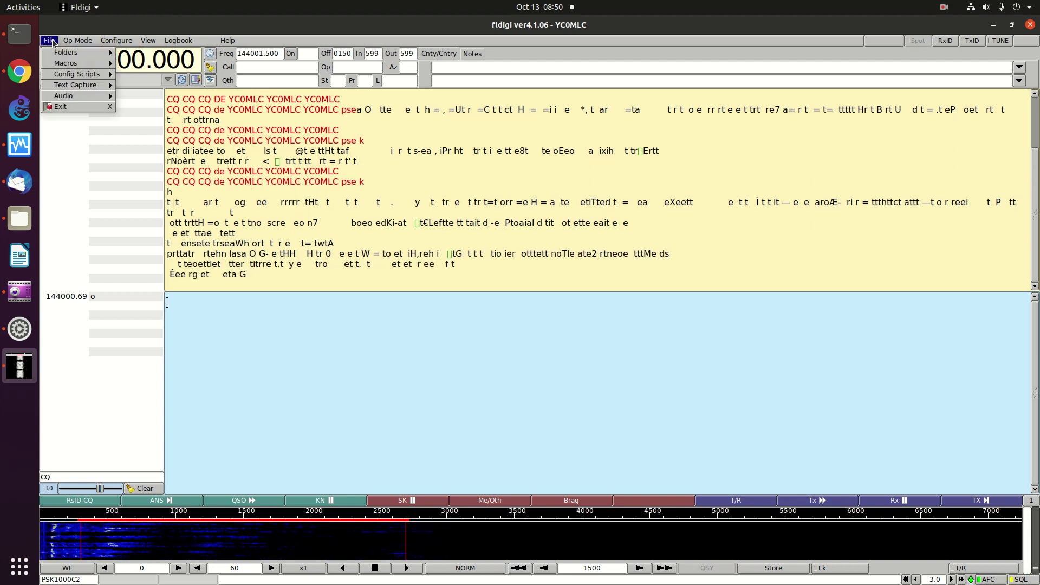
{"action": "mouse_move", "coordinate": [58, 56]}
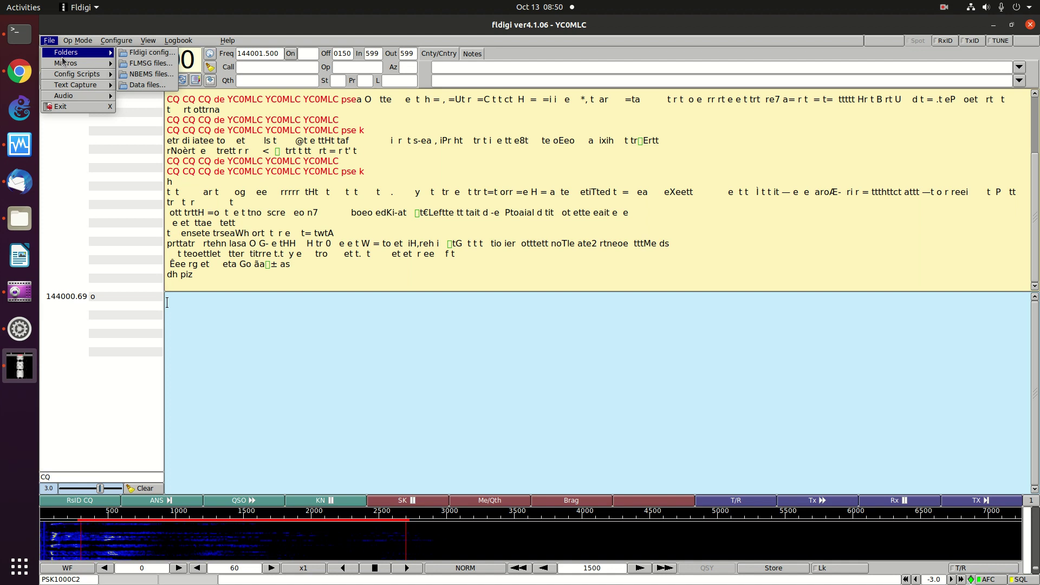
{"action": "left_click", "coordinate": [141, 88]}
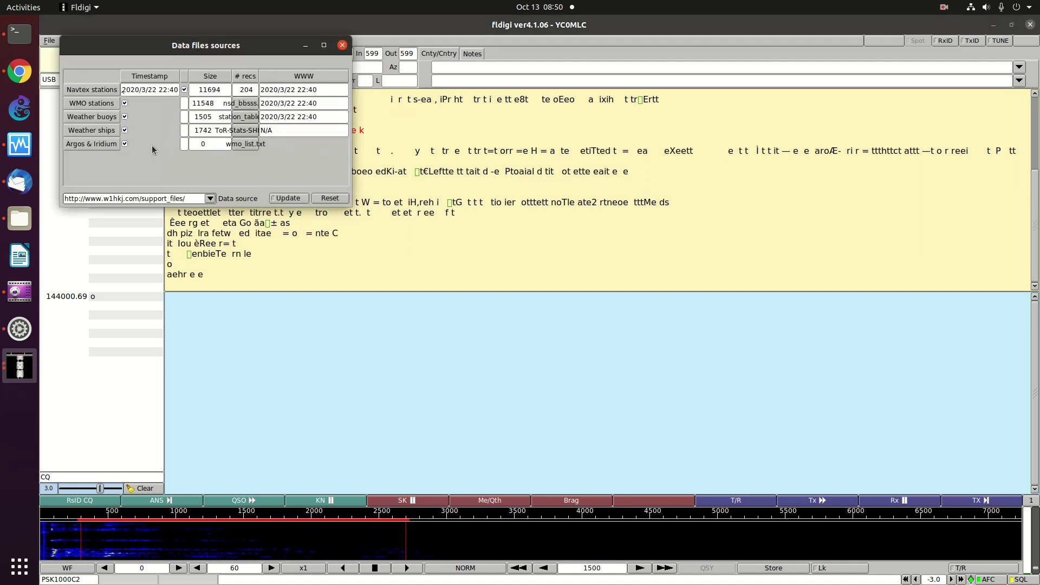
{"action": "left_click", "coordinate": [328, 196]}
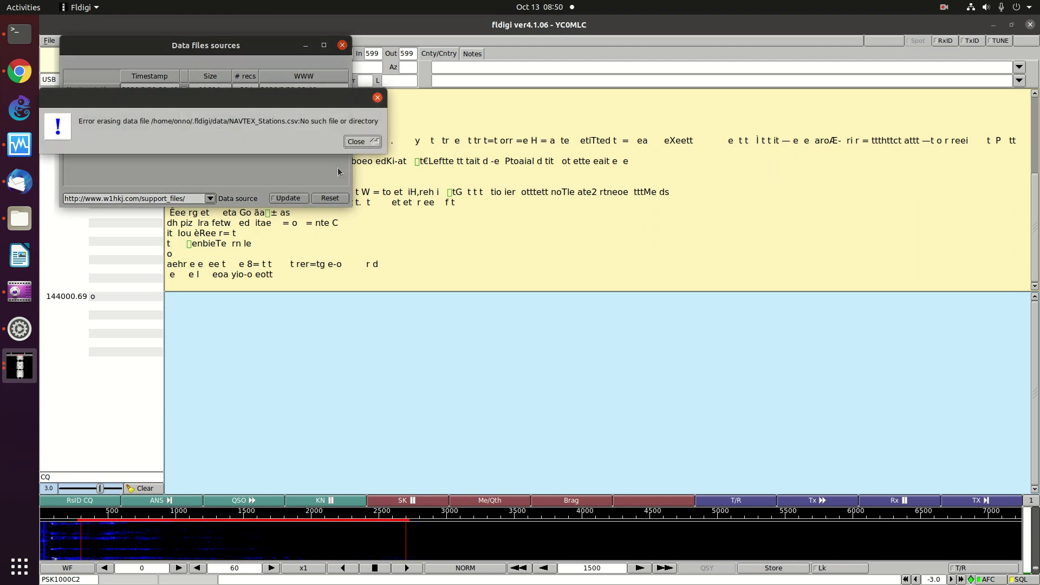
{"action": "left_click", "coordinate": [356, 141]}
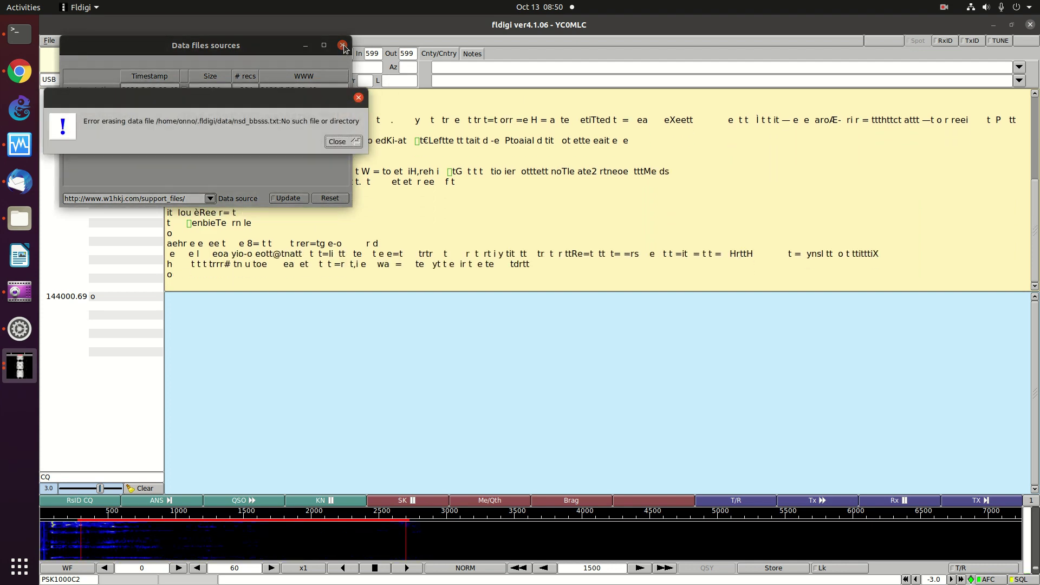
{"action": "left_click", "coordinate": [337, 140]}
{"action": "left_click", "coordinate": [362, 98]}
{"action": "left_click", "coordinate": [363, 98]}
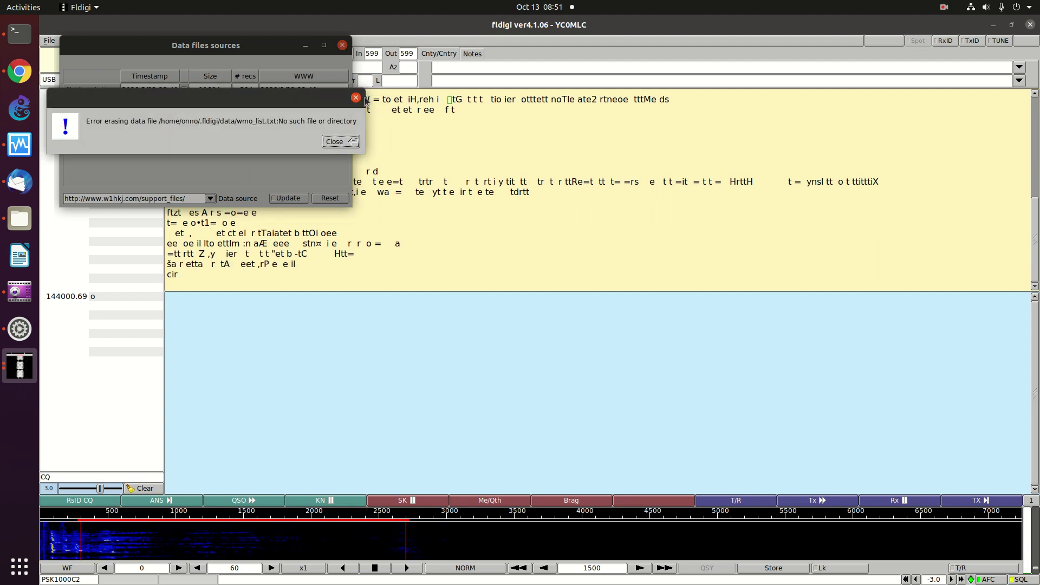
{"action": "left_click", "coordinate": [305, 45]}
{"action": "left_click", "coordinate": [356, 98]}
{"action": "left_click", "coordinate": [356, 98]}
{"action": "left_click", "coordinate": [342, 45]}
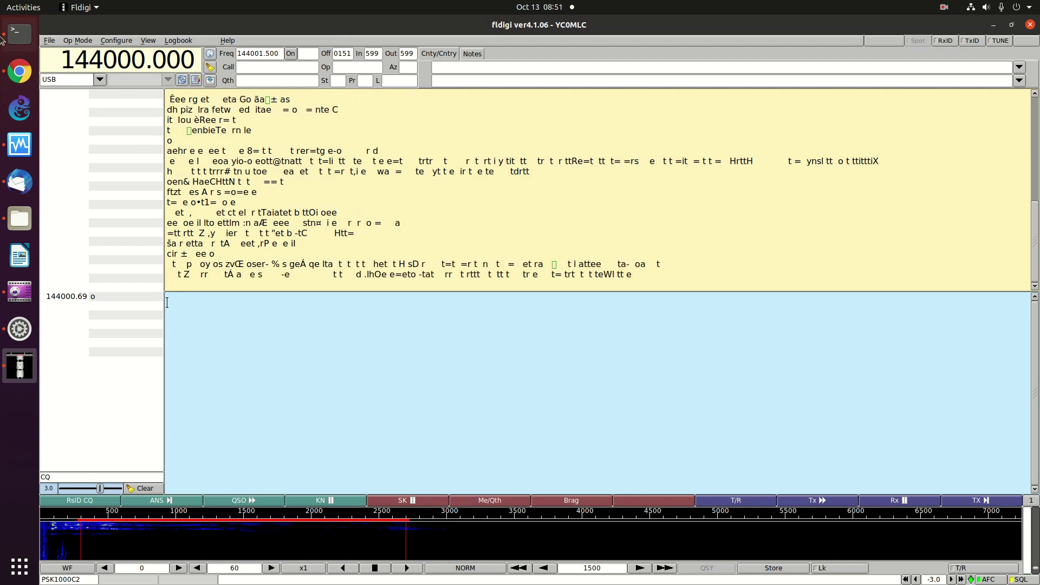
- Switch to Terminal, run "sudo apt install flamp" in a new session and enter the sudo password
{"action": "left_click", "coordinate": [19, 34]}
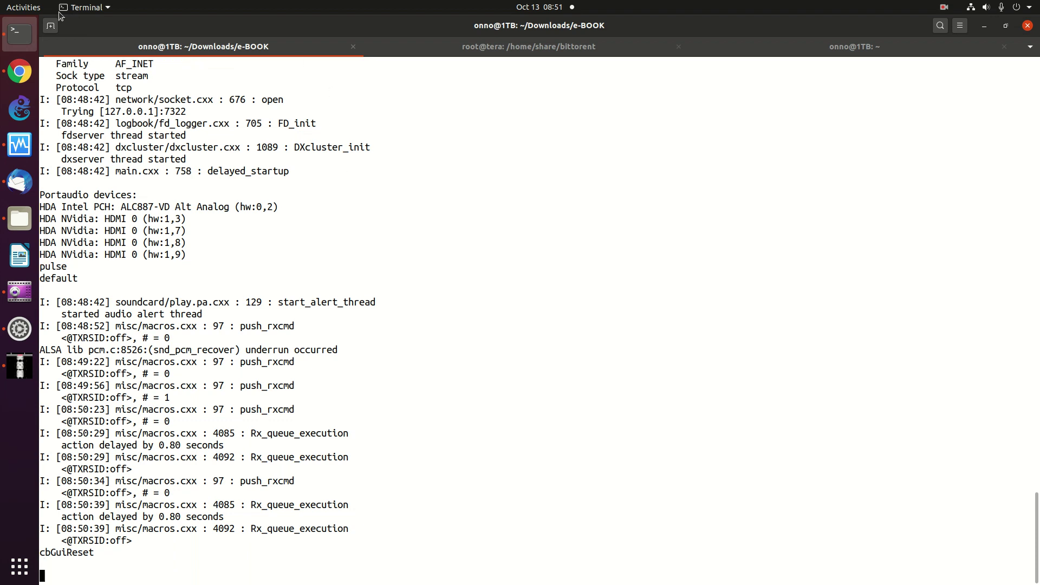
{"action": "left_click", "coordinate": [50, 25]}
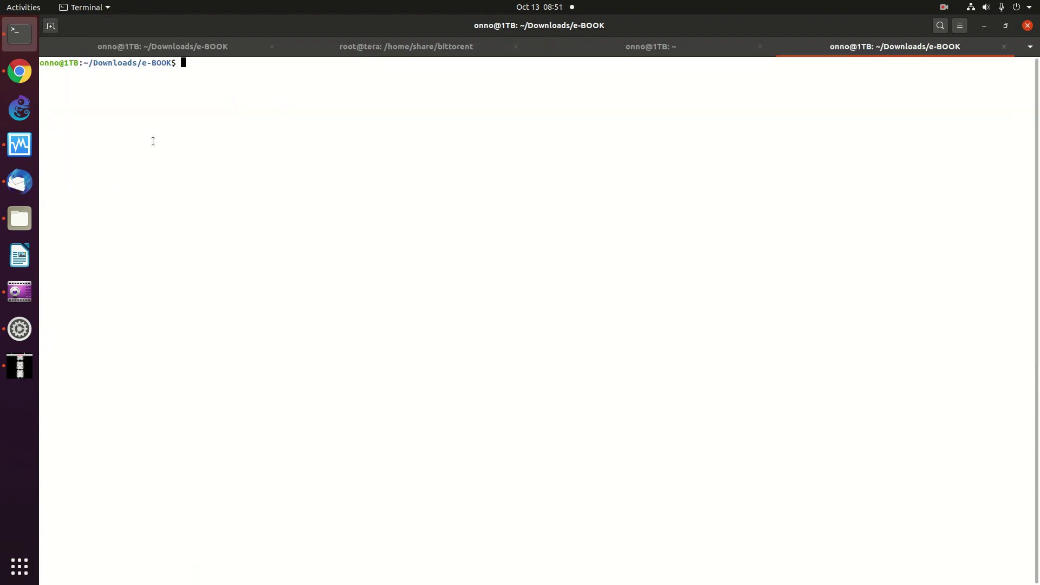
{"action": "type", "text": "sudo apt install flamp"}
{"action": "key", "text": "Return"}
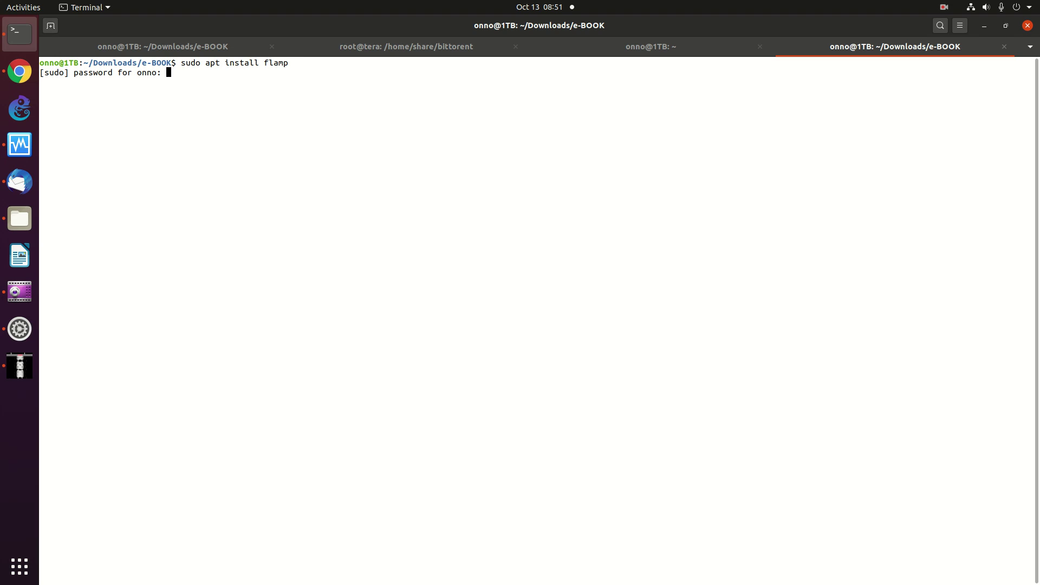
{"action": "key", "text": "Return"}
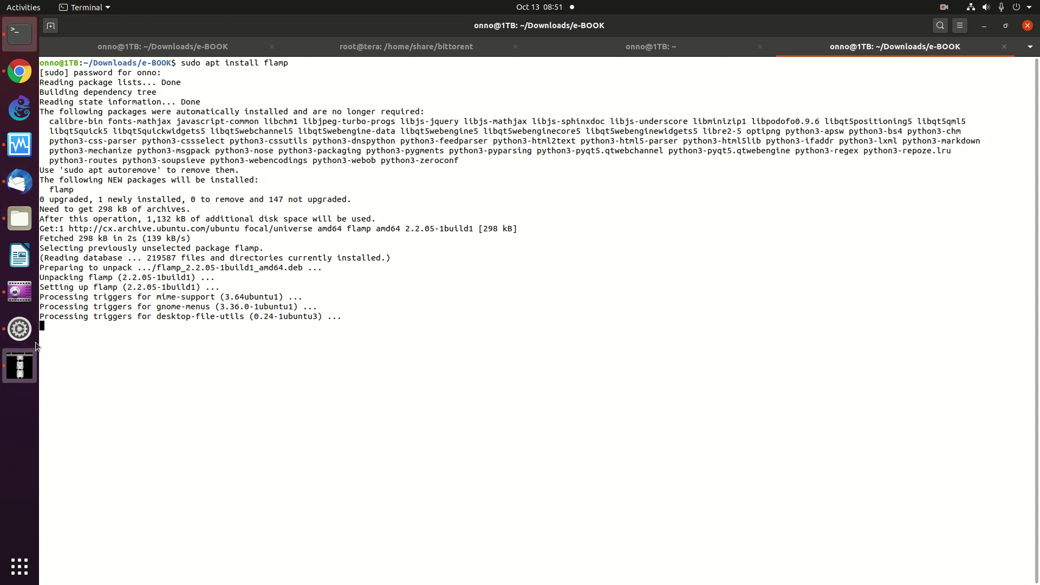
- Switch back to Fldigi, set the operating mode to BPSK-250 and transmit a CQ call with the RsID CQ macro
{"action": "left_click", "coordinate": [20, 366]}
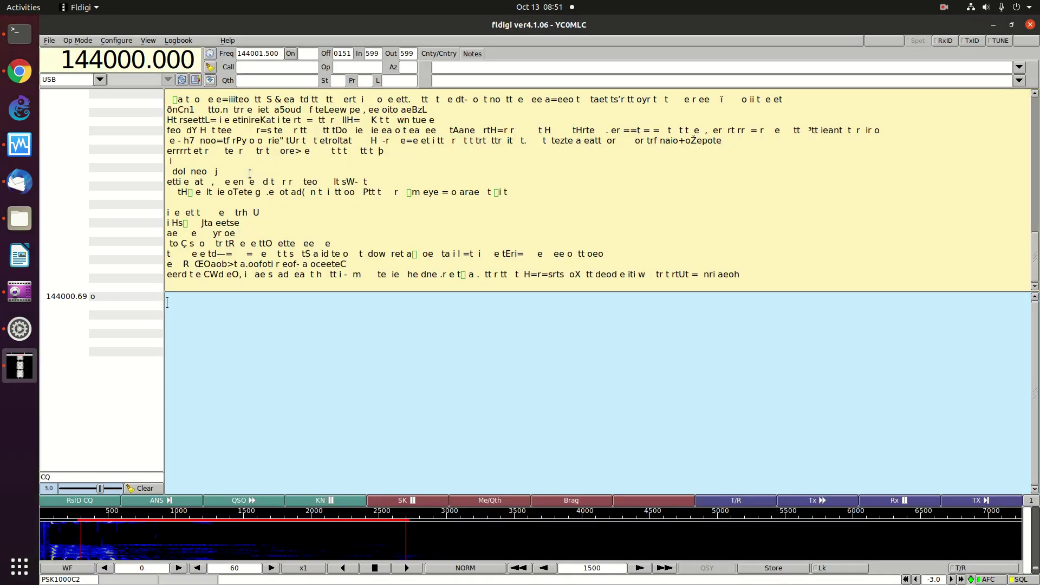
{"action": "left_click", "coordinate": [82, 43]}
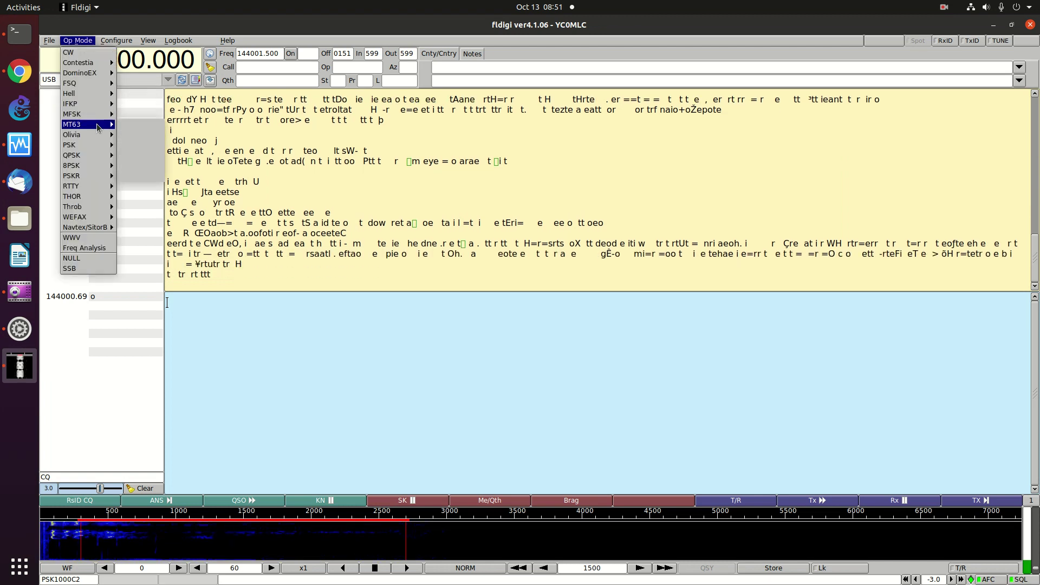
{"action": "mouse_move", "coordinate": [103, 146]}
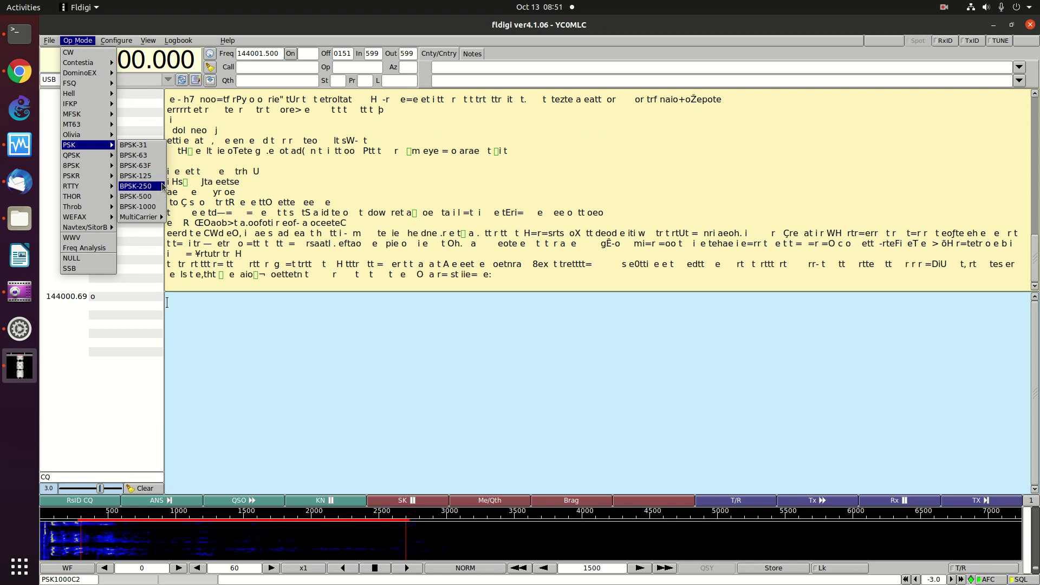
{"action": "left_click", "coordinate": [135, 185]}
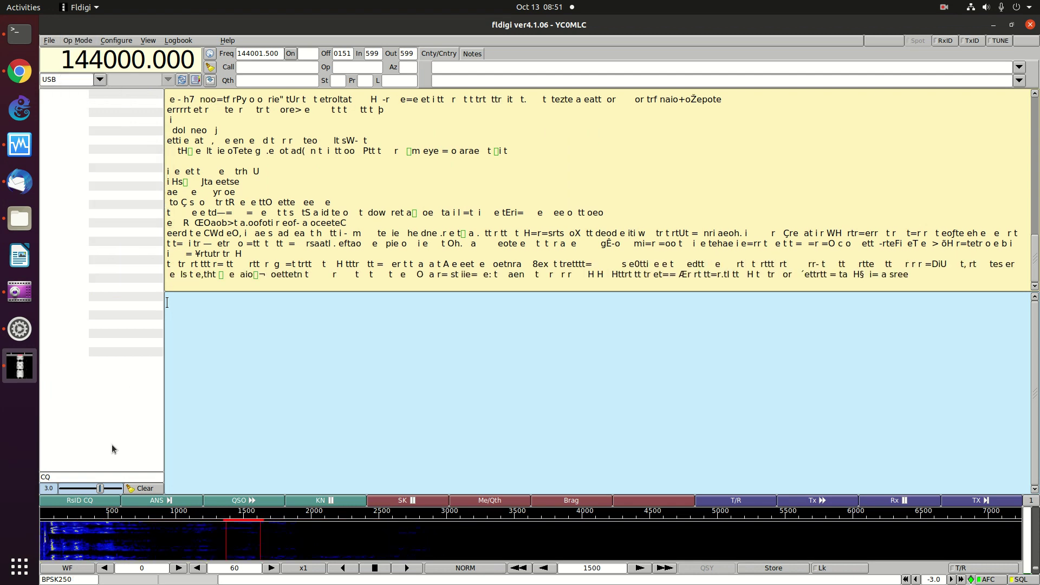
{"action": "left_click", "coordinate": [81, 500]}
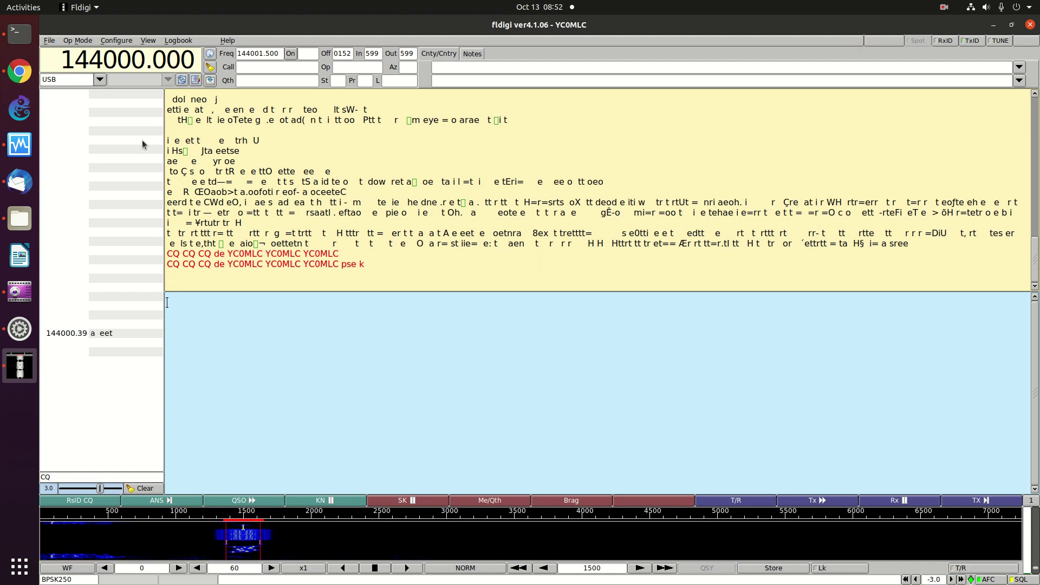
- Switch to Terminal, launch flamp and acknowledge its request to update the callsign and info
{"action": "left_click", "coordinate": [20, 33]}
{"action": "type", "text": "flamp"}
{"action": "key", "text": "Return"}
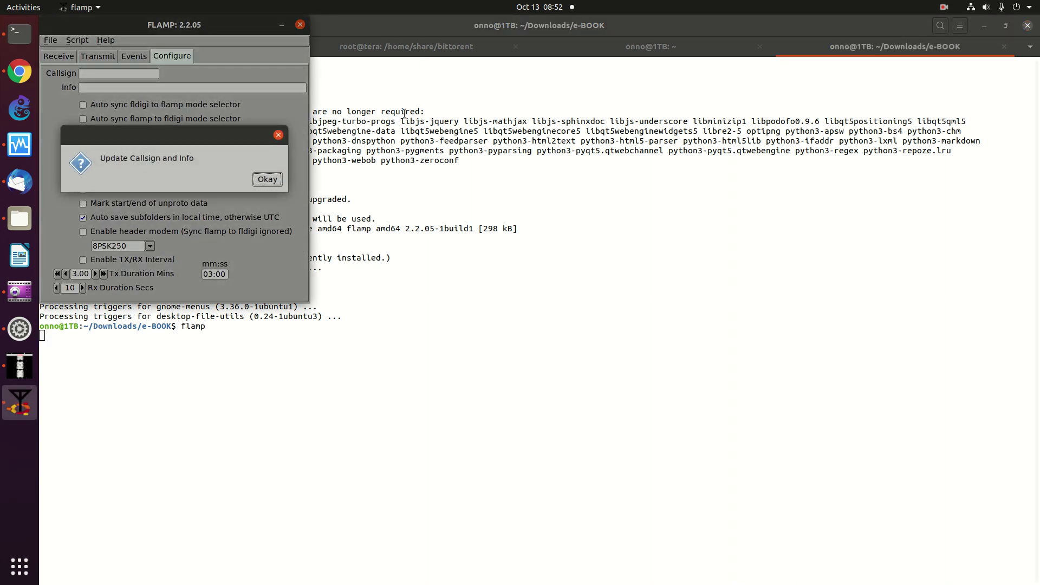
{"action": "left_click", "coordinate": [267, 179]}
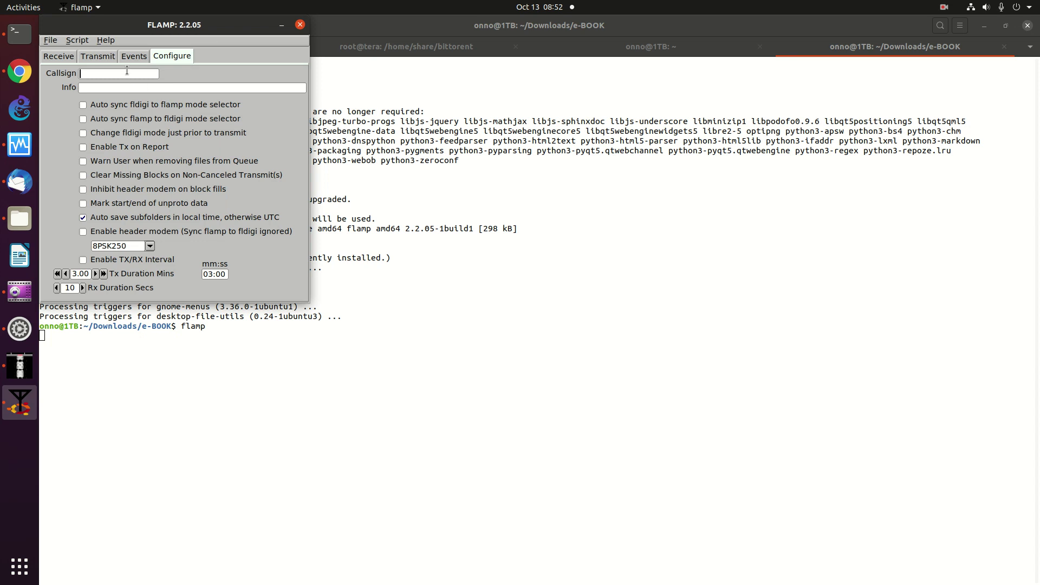
- Fill in the station's callsign and the operator's name and city as the Info in FLAMP's configuration
{"action": "type", "text": "YC0M"}
{"action": "type", "text": "ONNO, JAKARETARA"}
{"action": "key", "text": "BackSpace"}
{"action": "key", "text": "BackSpace"}
{"action": "type", "text": "TA"}
- Look over FLAMP's receive queue page, and bring up the transmit settings with the file entry active
{"action": "left_click", "coordinate": [59, 57]}
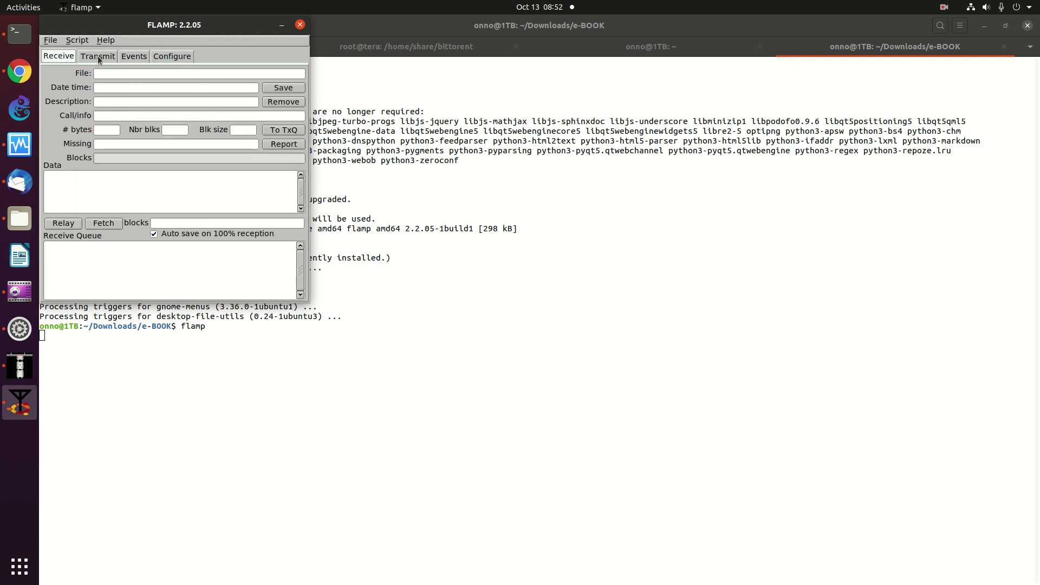
{"action": "left_click", "coordinate": [98, 59]}
{"action": "left_click", "coordinate": [91, 87]}
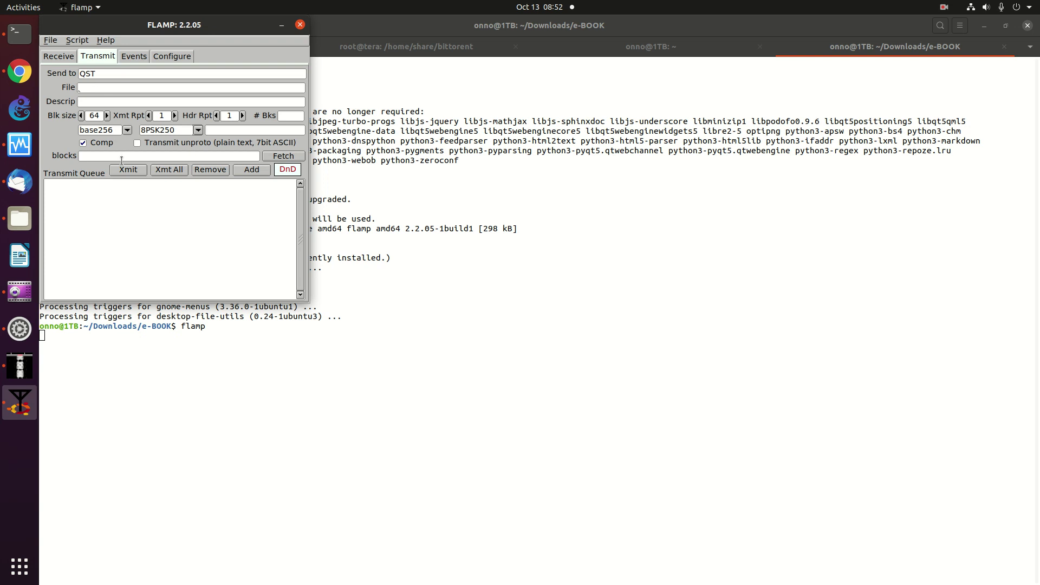
- Add the file "20200826-LINK KONFERENSI HUKUM NASIONAL 26 September 2020.docx" from the home folder to the transmit queue
{"action": "left_click", "coordinate": [251, 170]}
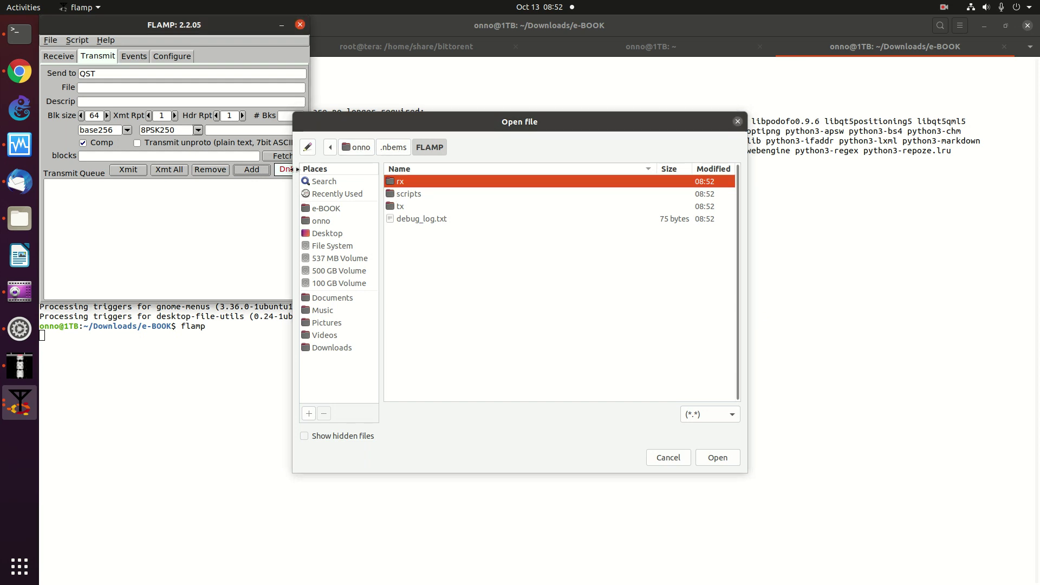
{"action": "left_click", "coordinate": [354, 149]}
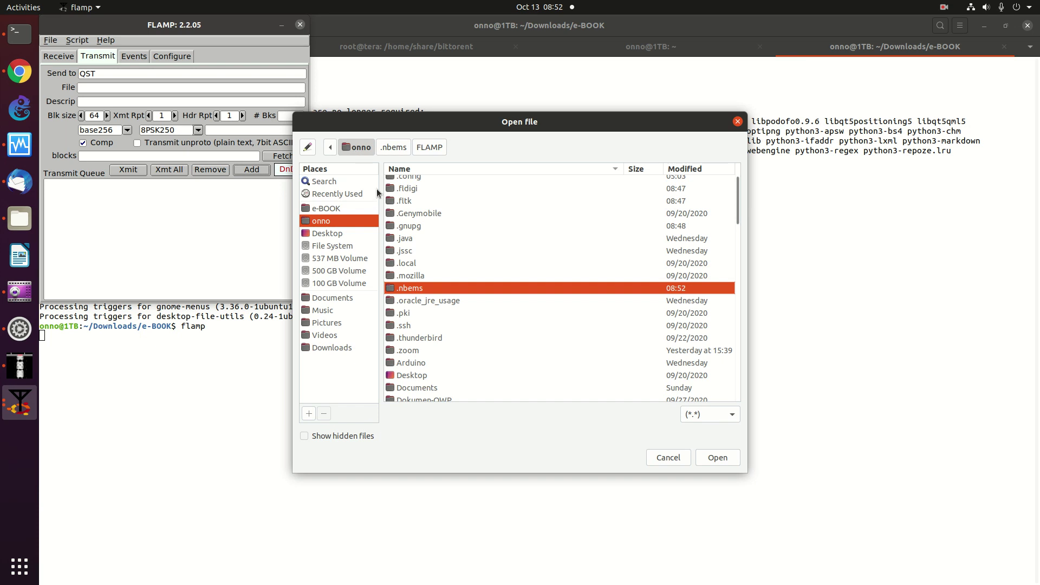
{"action": "left_click", "coordinate": [424, 148]}
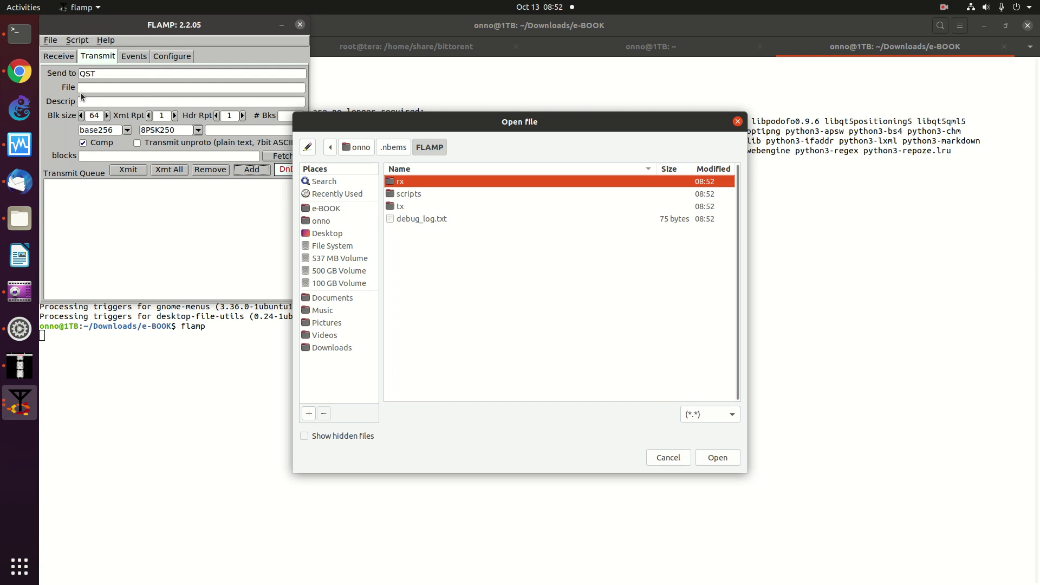
{"action": "left_click", "coordinate": [345, 148]}
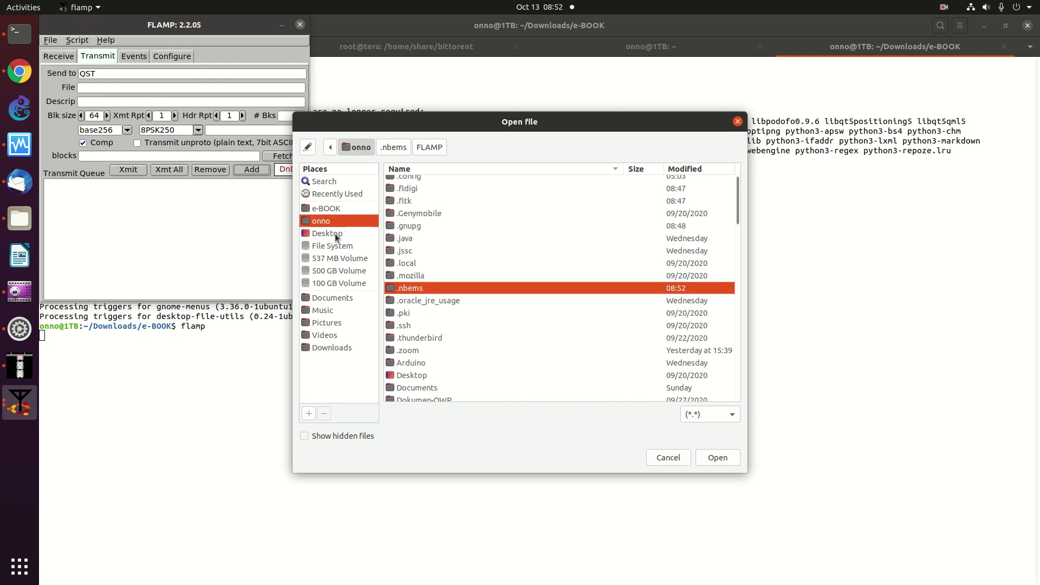
{"action": "left_click", "coordinate": [393, 149]}
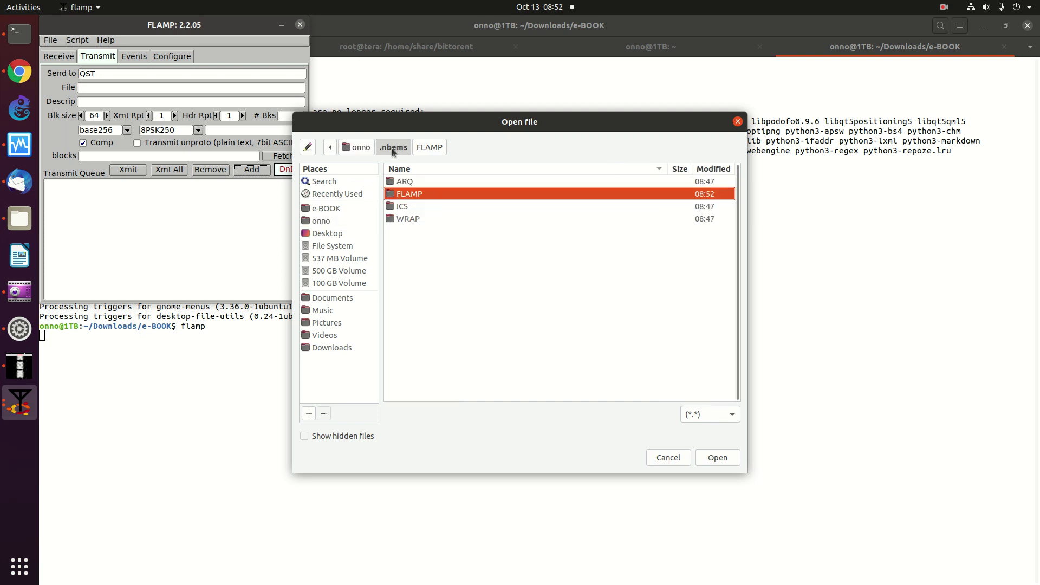
{"action": "double_click", "coordinate": [410, 196]}
{"action": "double_click", "coordinate": [405, 207]}
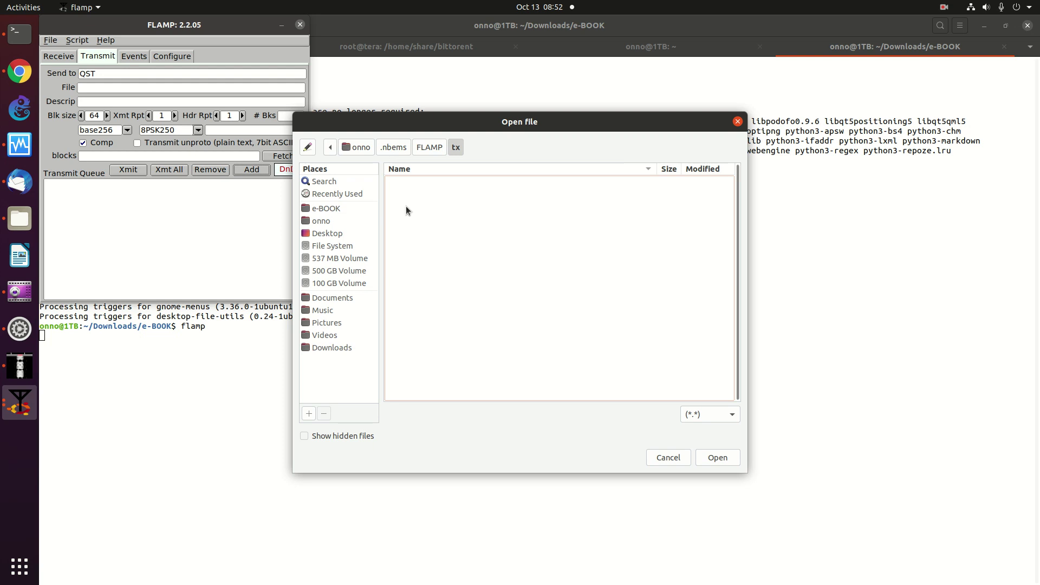
{"action": "left_click", "coordinate": [349, 151]}
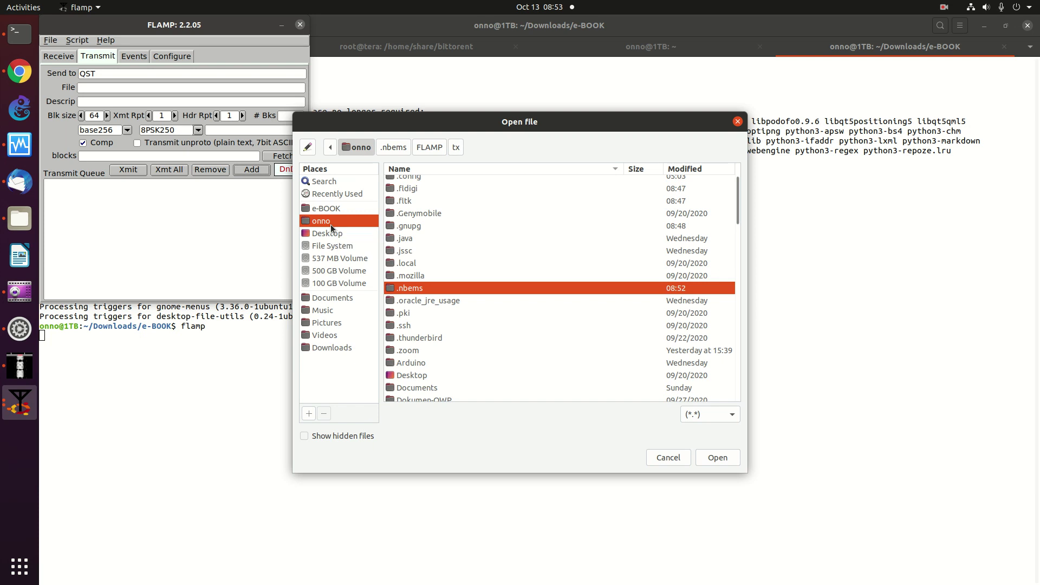
{"action": "left_click", "coordinate": [429, 244]}
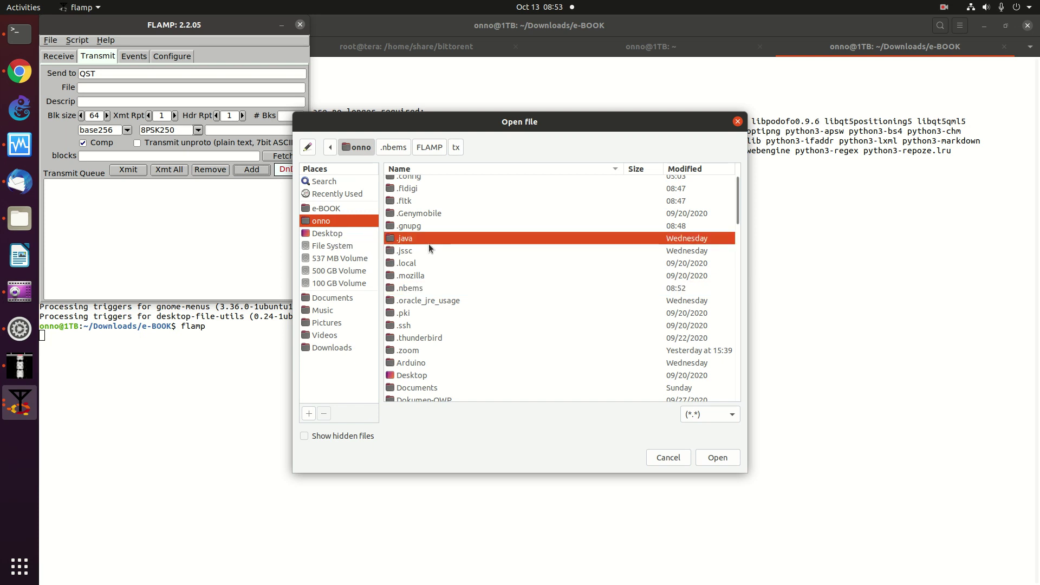
{"action": "key", "text": "Page_Down"}
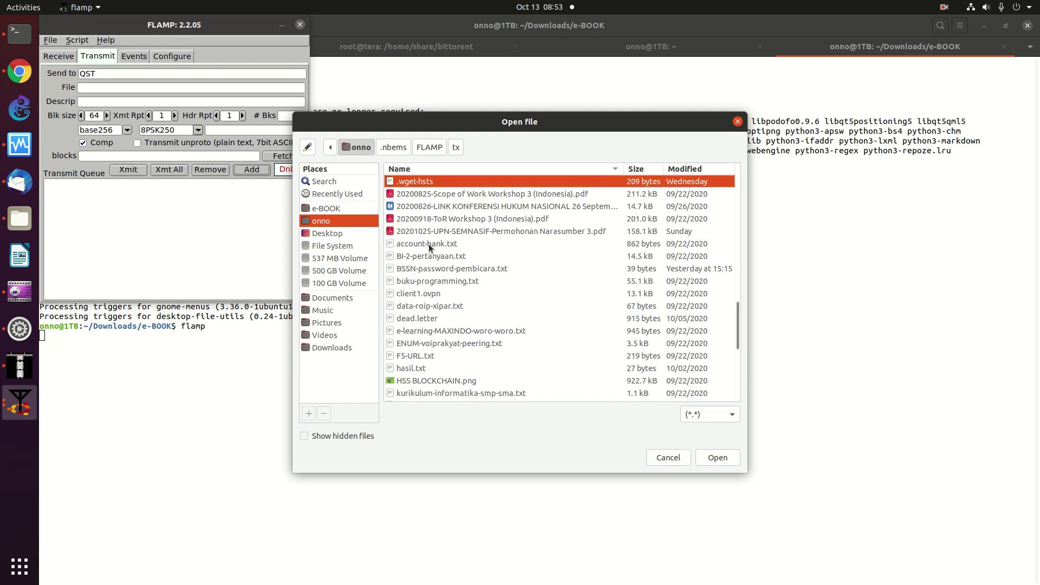
{"action": "double_click", "coordinate": [499, 207]}
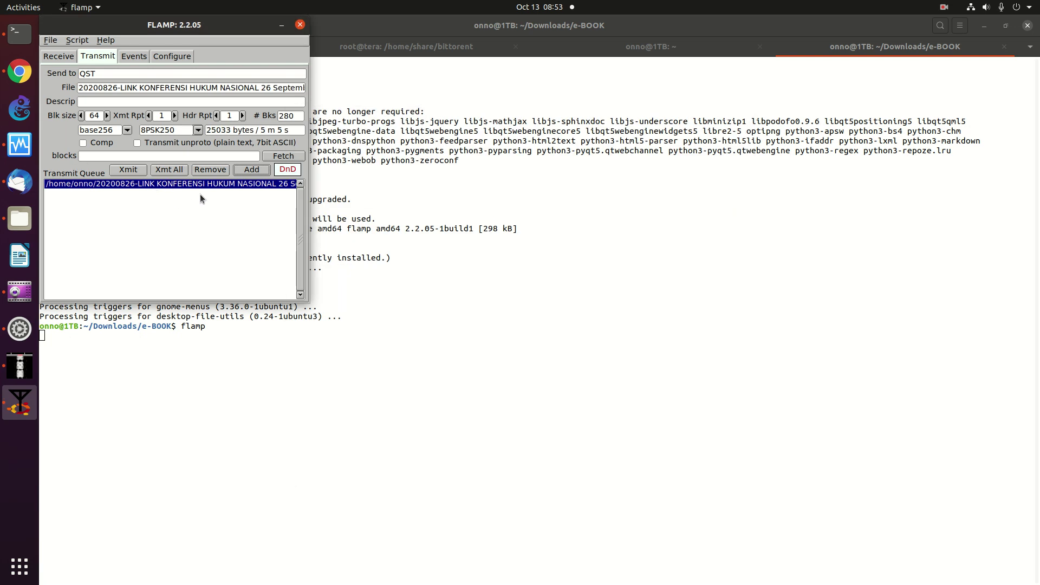
- Add apn.jpg from the home directory's Pictures folder to the transmit queue and dismiss the compression suggestion
{"action": "left_click", "coordinate": [244, 172]}
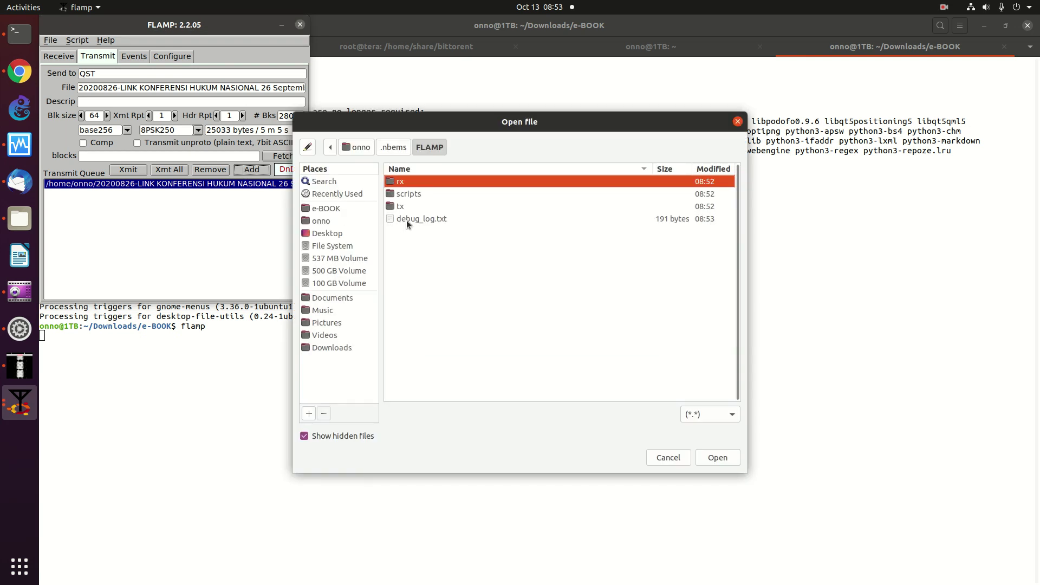
{"action": "left_click", "coordinate": [360, 147]}
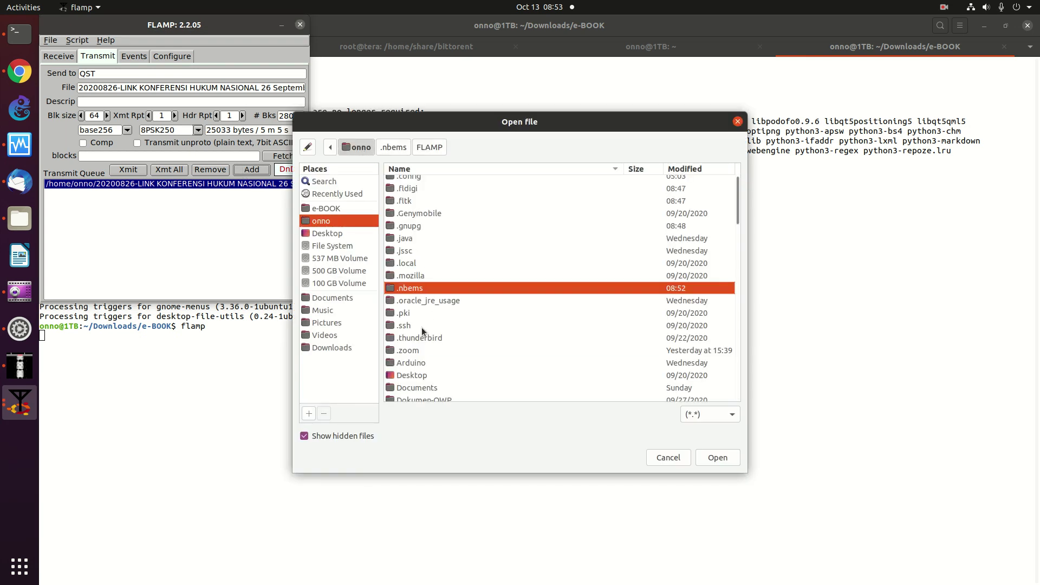
{"action": "left_click", "coordinate": [420, 211]}
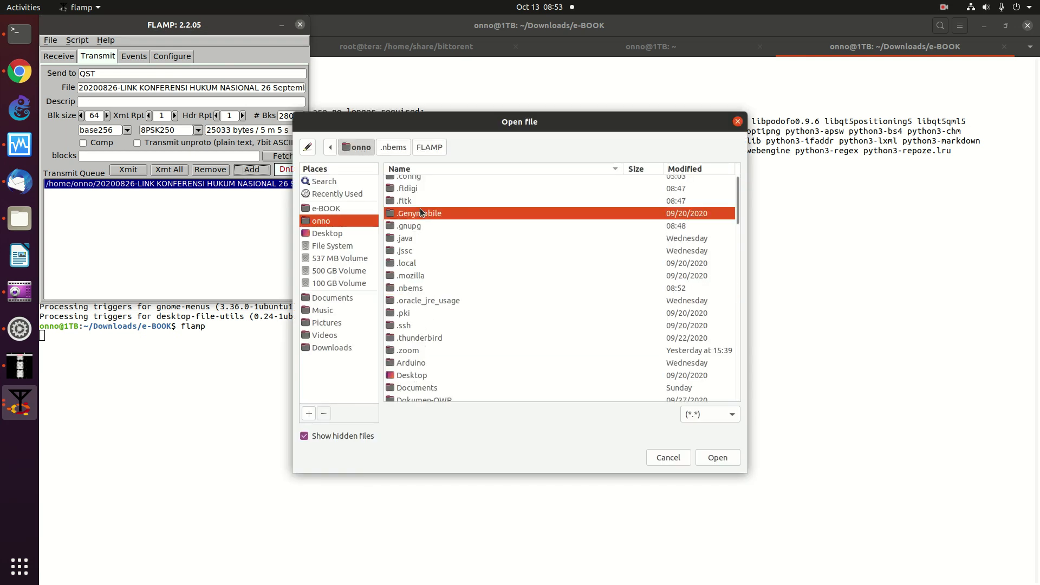
{"action": "key", "text": "Down"}
{"action": "key", "text": "Down"}
{"action": "key", "text": "Down"}
{"action": "key", "text": "Down"}
{"action": "key", "text": "Down"}
{"action": "key", "text": "Down"}
{"action": "key", "text": "Down"}
{"action": "key", "text": "Down"}
{"action": "key", "text": "Down"}
{"action": "key", "text": "Down"}
{"action": "key", "text": "Down"}
{"action": "key", "text": "Down"}
{"action": "key", "text": "Down"}
{"action": "key", "text": "Down"}
{"action": "key", "text": "Down"}
{"action": "key", "text": "Down"}
{"action": "key", "text": "Down"}
{"action": "key", "text": "Down"}
{"action": "key", "text": "Down"}
{"action": "key", "text": "Down"}
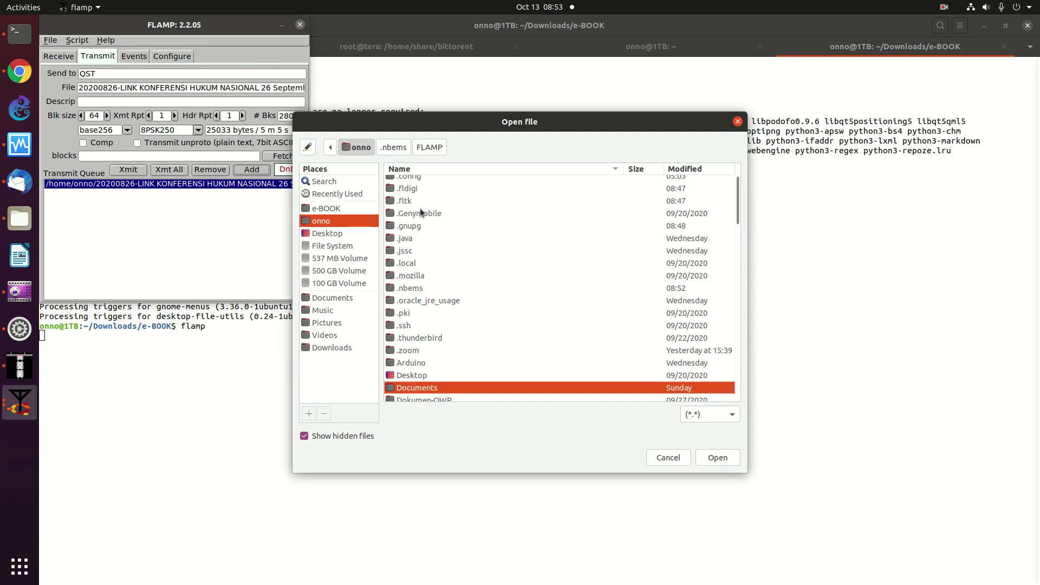
{"action": "key", "text": "Down"}
{"action": "key", "text": "Down"}
{"action": "key", "text": "Down"}
{"action": "key", "text": "Down"}
{"action": "key", "text": "Down"}
{"action": "key", "text": "Down"}
{"action": "key", "text": "Down"}
{"action": "key", "text": "Down"}
{"action": "key", "text": "Down"}
{"action": "key", "text": "Down"}
{"action": "key", "text": "Down"}
{"action": "key", "text": "Down"}
{"action": "key", "text": "Down"}
{"action": "key", "text": "Down"}
{"action": "key", "text": "Down"}
{"action": "key", "text": "Down"}
{"action": "key", "text": "Up"}
{"action": "key", "text": "Up"}
{"action": "key", "text": "Up"}
{"action": "key", "text": "Up"}
{"action": "key", "text": "Up"}
{"action": "key", "text": "Up"}
{"action": "key", "text": "Up"}
{"action": "key", "text": "Up"}
{"action": "key", "text": "Up"}
{"action": "key", "text": "Up"}
{"action": "key", "text": "Up"}
{"action": "key", "text": "Up"}
{"action": "key", "text": "Up"}
{"action": "key", "text": "Up"}
{"action": "key", "text": "Up"}
{"action": "key", "text": "Up"}
{"action": "key", "text": "Up"}
{"action": "key", "text": "Up"}
{"action": "key", "text": "Up"}
{"action": "key", "text": "Up"}
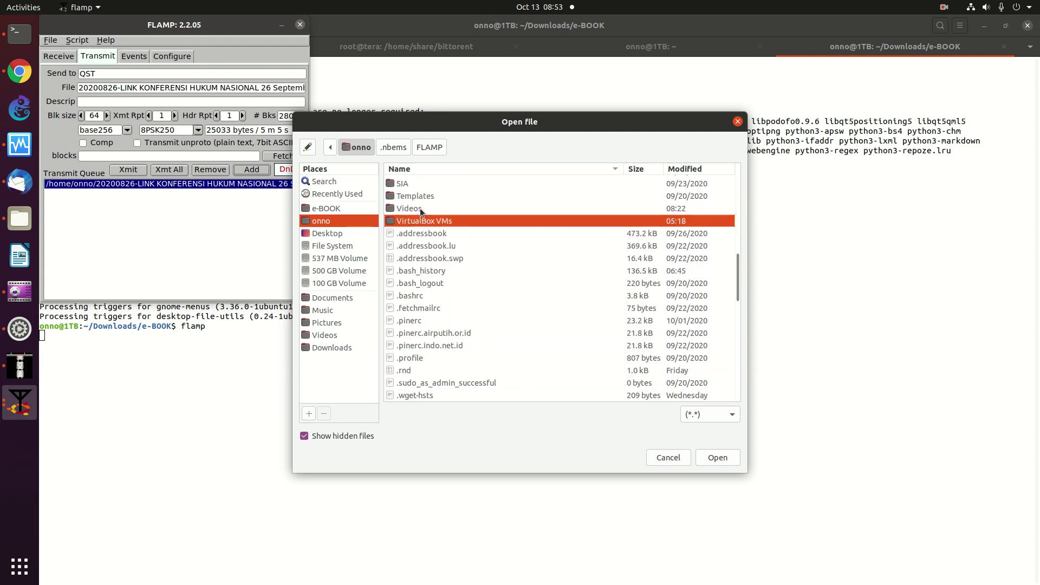
{"action": "key", "text": "Up"}
{"action": "key", "text": "Up"}
{"action": "key", "text": "Up"}
{"action": "key", "text": "Down"}
{"action": "key", "text": "Down"}
{"action": "key", "text": "Down"}
{"action": "key", "text": "Down"}
{"action": "key", "text": "Down"}
{"action": "key", "text": "Down"}
{"action": "key", "text": "Down"}
{"action": "key", "text": "Down"}
{"action": "key", "text": "Down"}
{"action": "key", "text": "Down"}
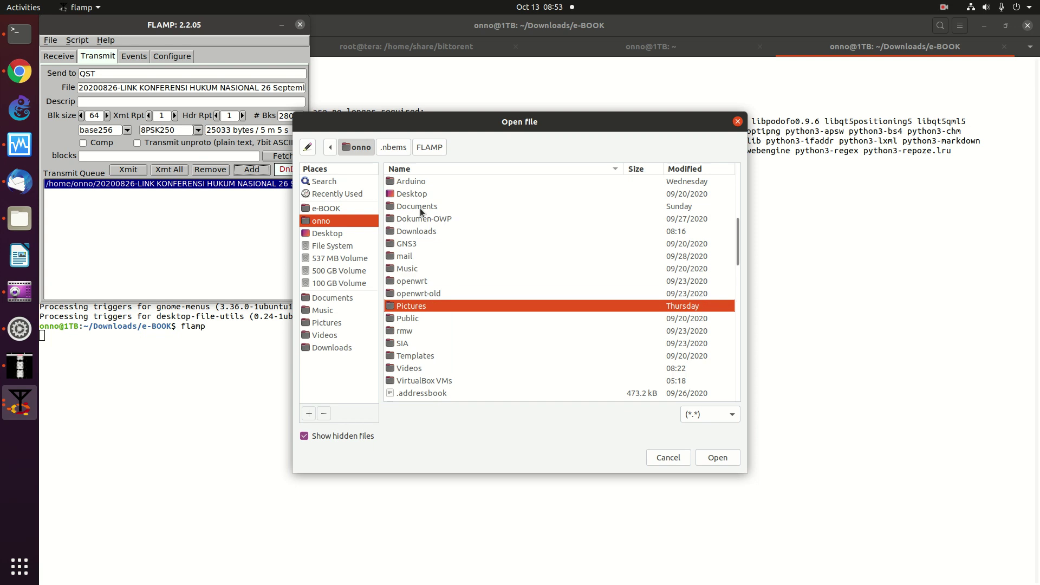
{"action": "key", "text": "Return"}
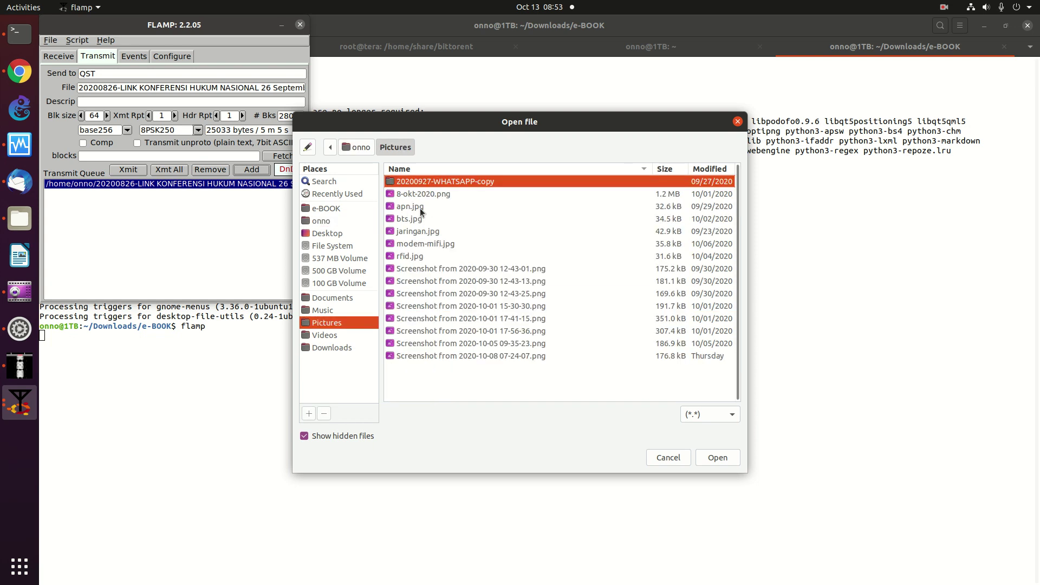
{"action": "key", "text": "Down"}
{"action": "key", "text": "Down"}
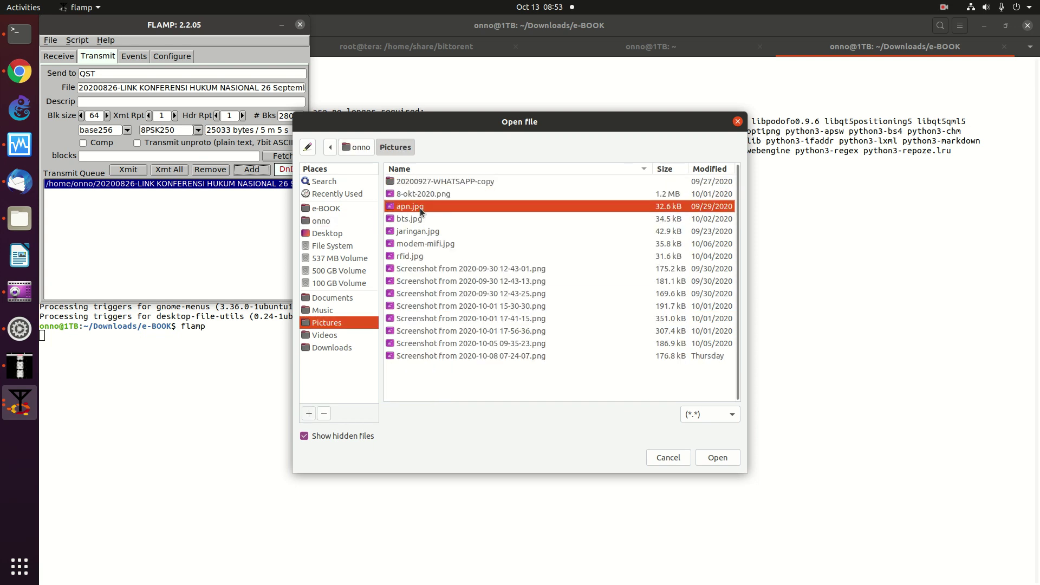
{"action": "key", "text": "Return"}
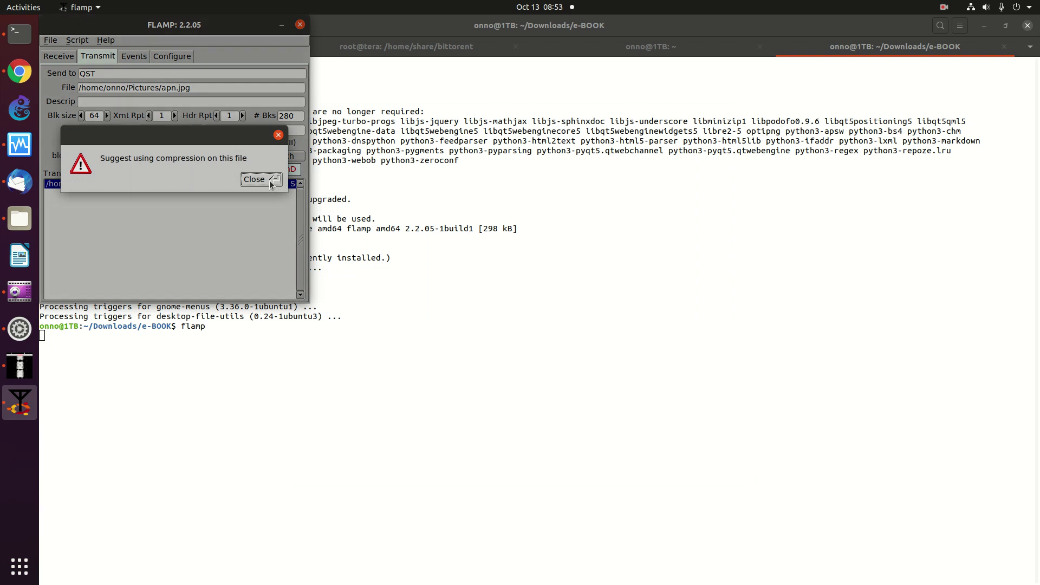
{"action": "left_click", "coordinate": [270, 182]}
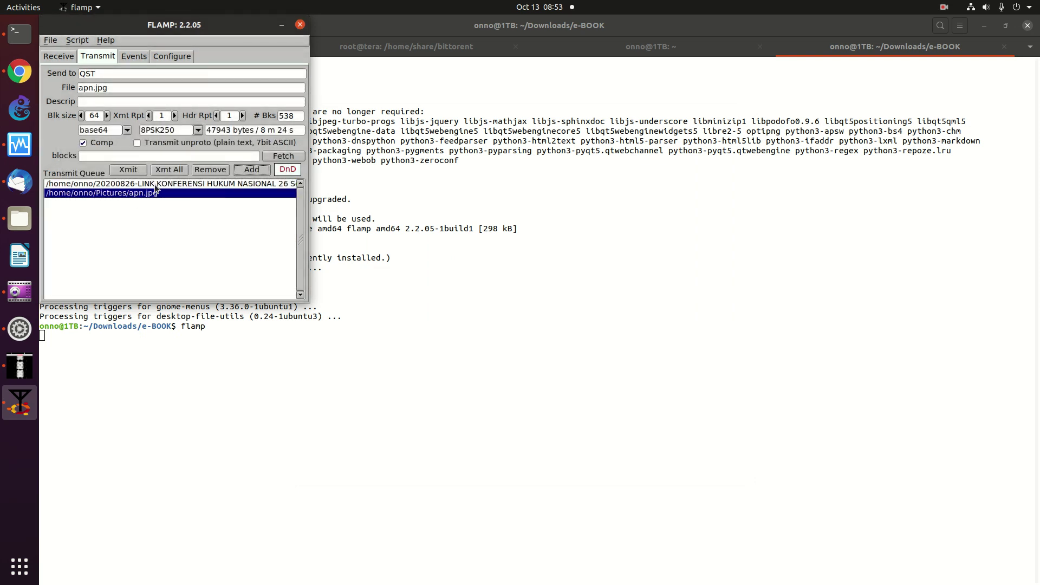
- Start transmitting all files in the transmit queue and switch to Fldigi to watch the data being sent
{"action": "left_click", "coordinate": [61, 57]}
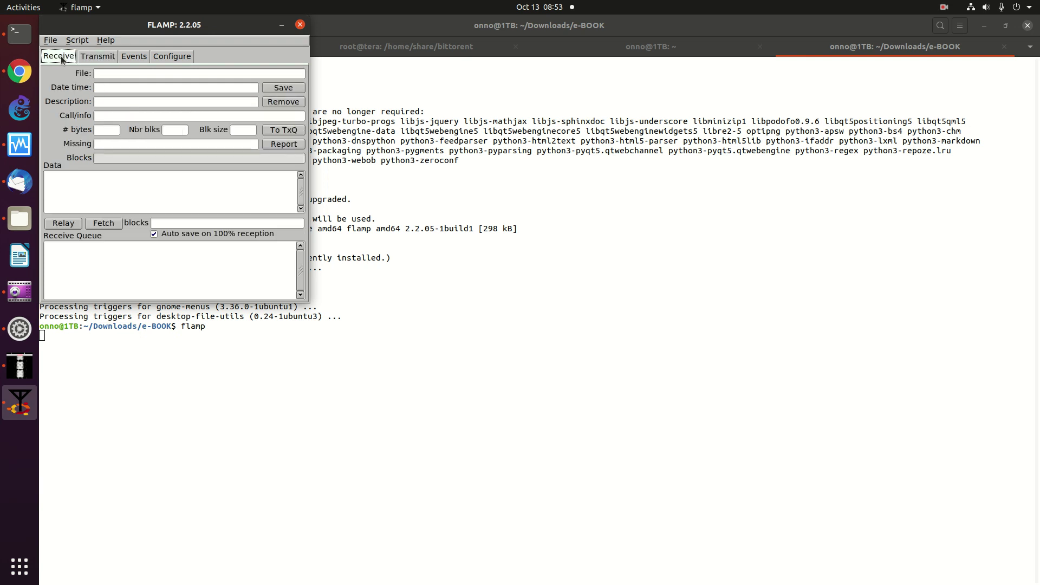
{"action": "left_click", "coordinate": [87, 58]}
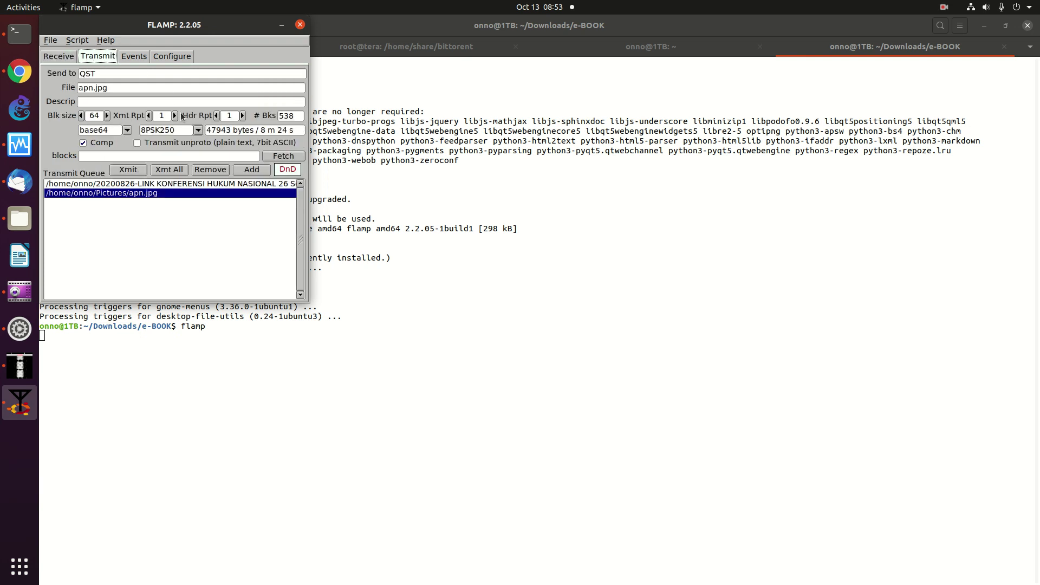
{"action": "left_click", "coordinate": [161, 171]}
{"action": "left_click", "coordinate": [198, 131]}
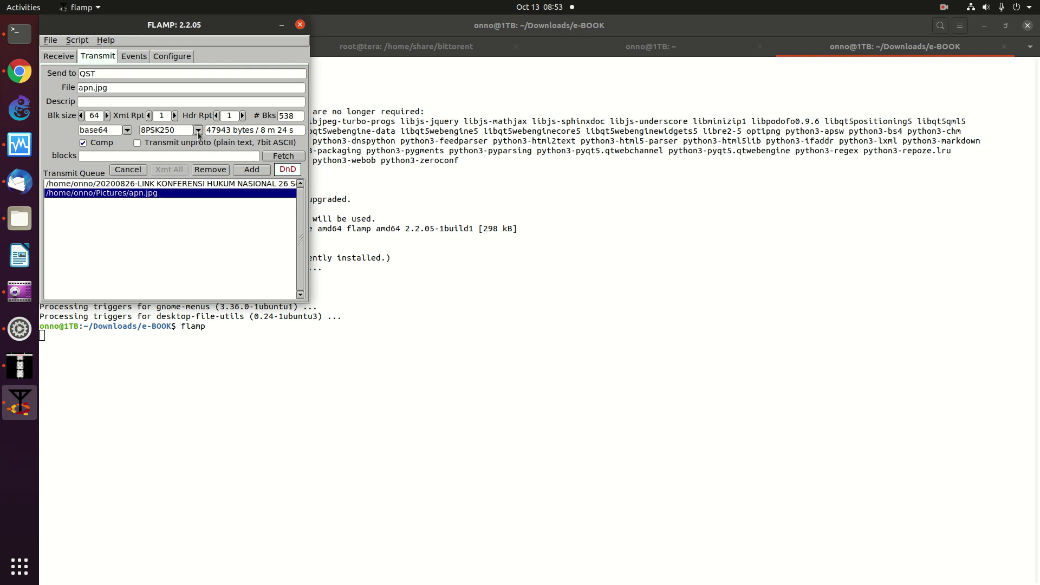
{"action": "left_click", "coordinate": [72, 323]}
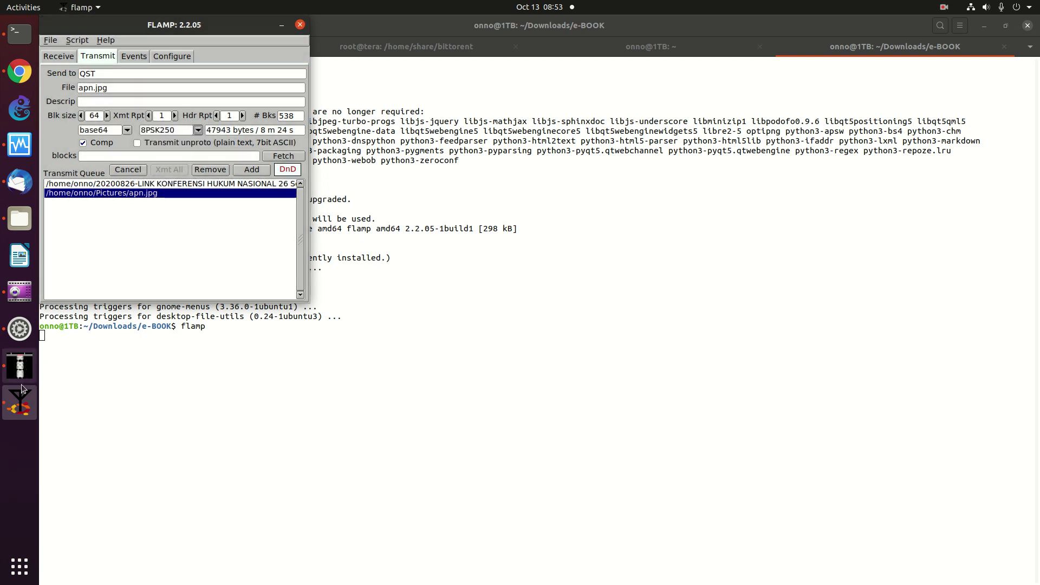
{"action": "left_click", "coordinate": [19, 367]}
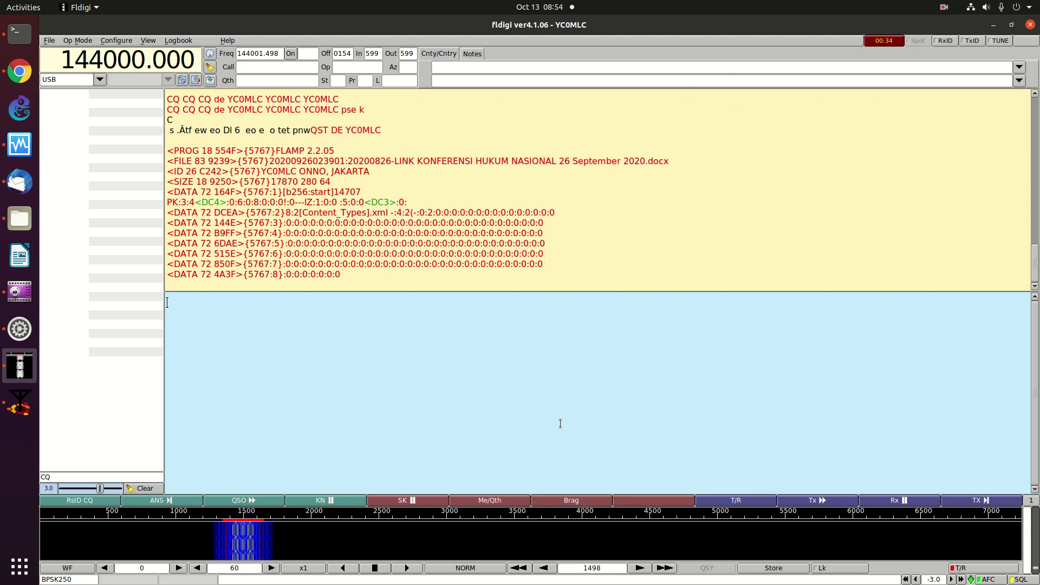
- Switch to FLAMP, terminate the current transmission and return to Fldigi to view the end of the transfer
{"action": "left_click", "coordinate": [18, 404]}
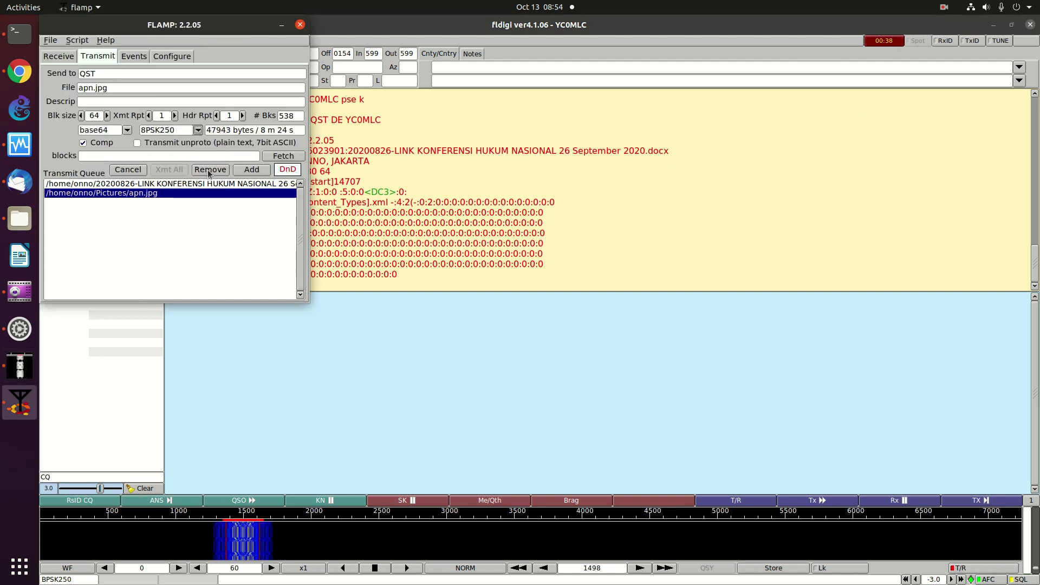
{"action": "left_click", "coordinate": [128, 169]}
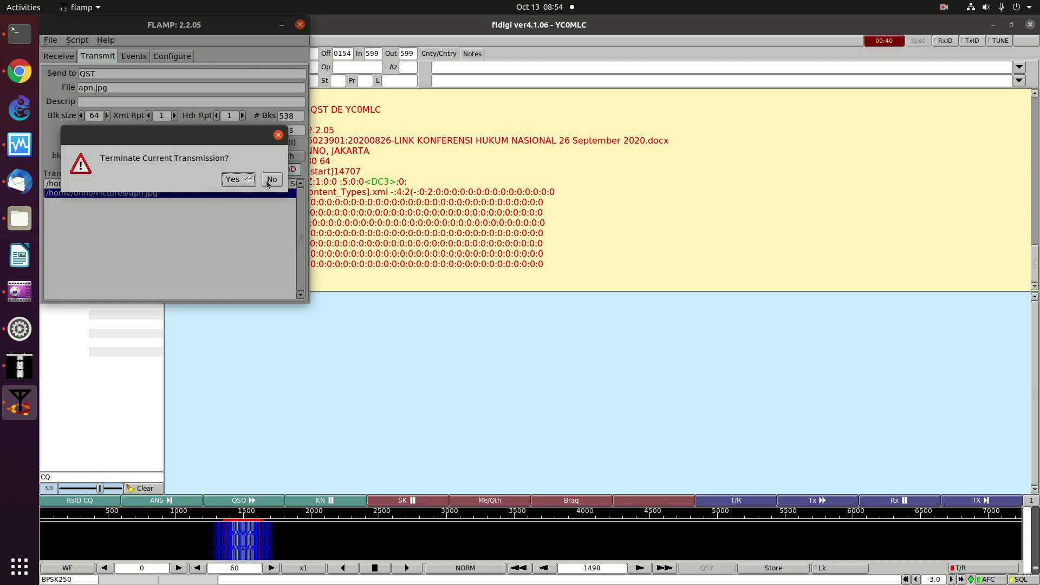
{"action": "left_click", "coordinate": [230, 181]}
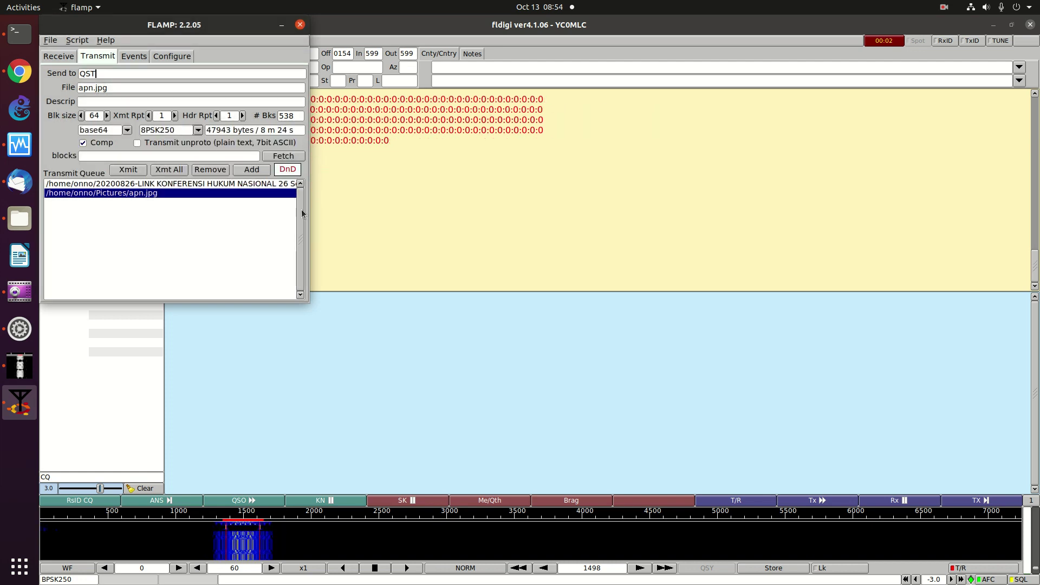
{"action": "left_click", "coordinate": [344, 208]}
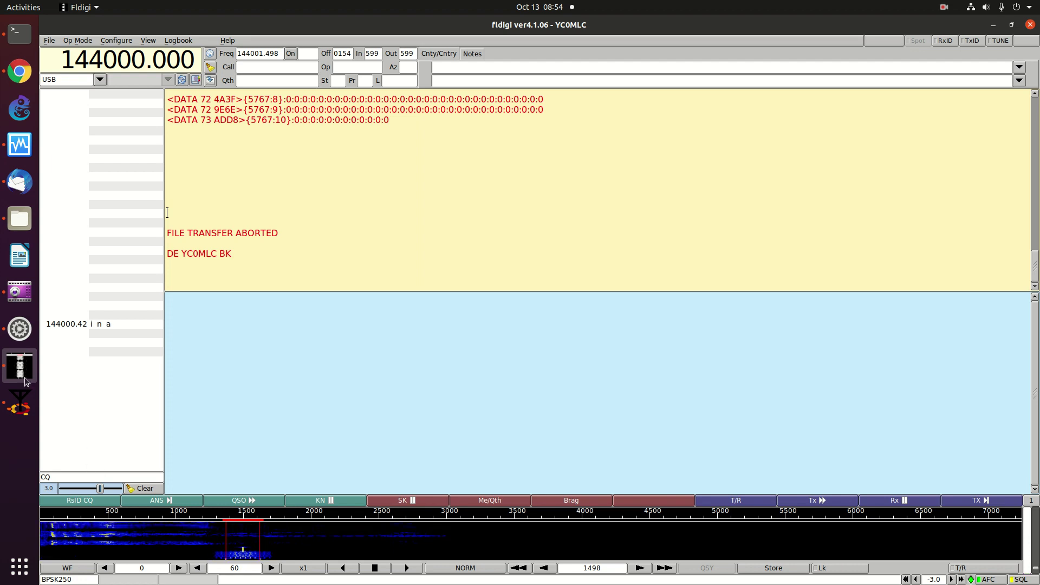
- Switch back to FLAMP and set the transmit mode for the queued apn.jpg to 8PSK1200F
{"action": "left_click", "coordinate": [21, 402]}
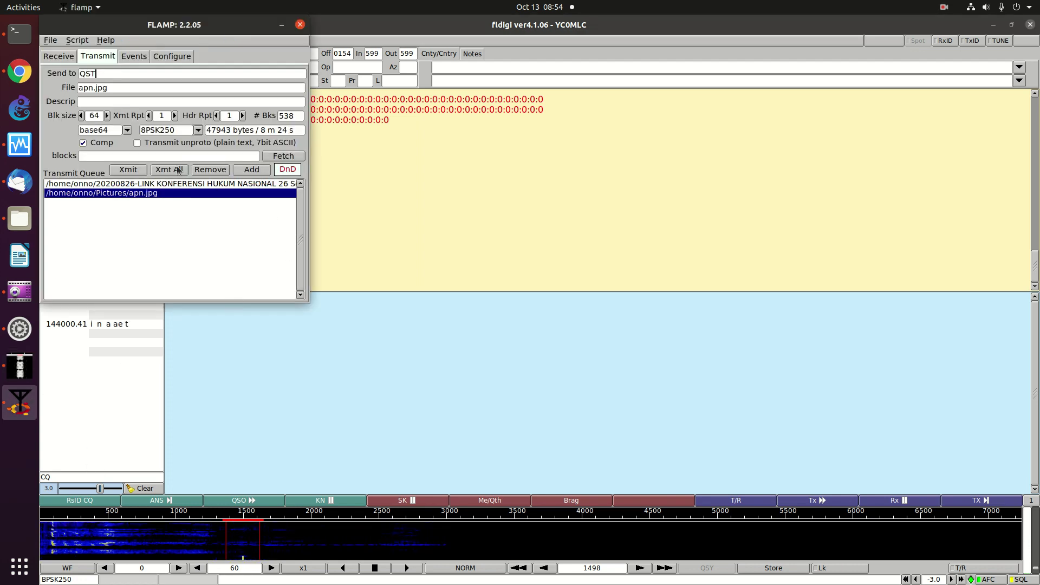
{"action": "left_click", "coordinate": [199, 132]}
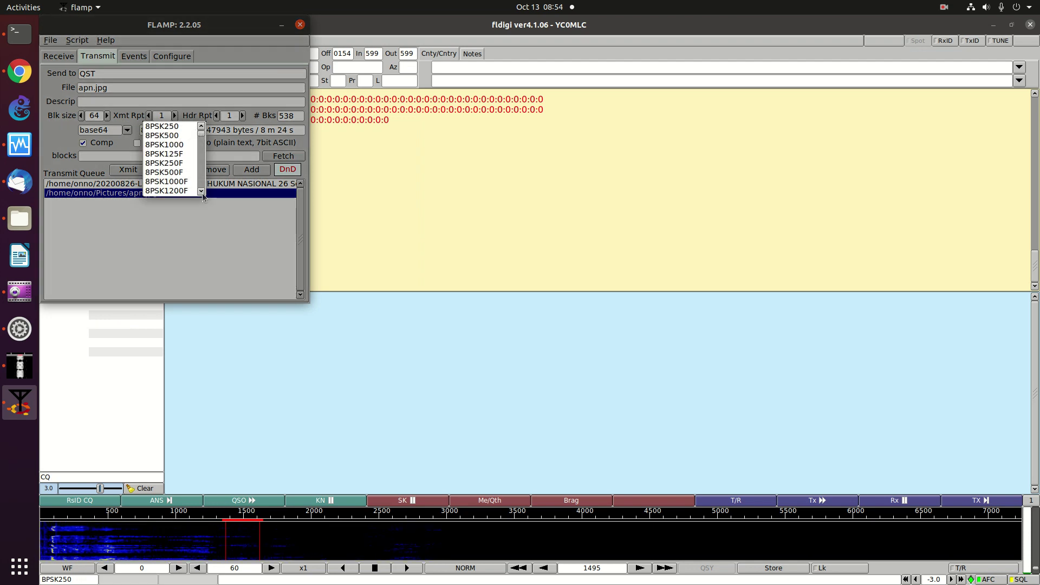
{"action": "scroll", "coordinate": [191, 180], "scroll_direction": "down", "scroll_amount": 2}
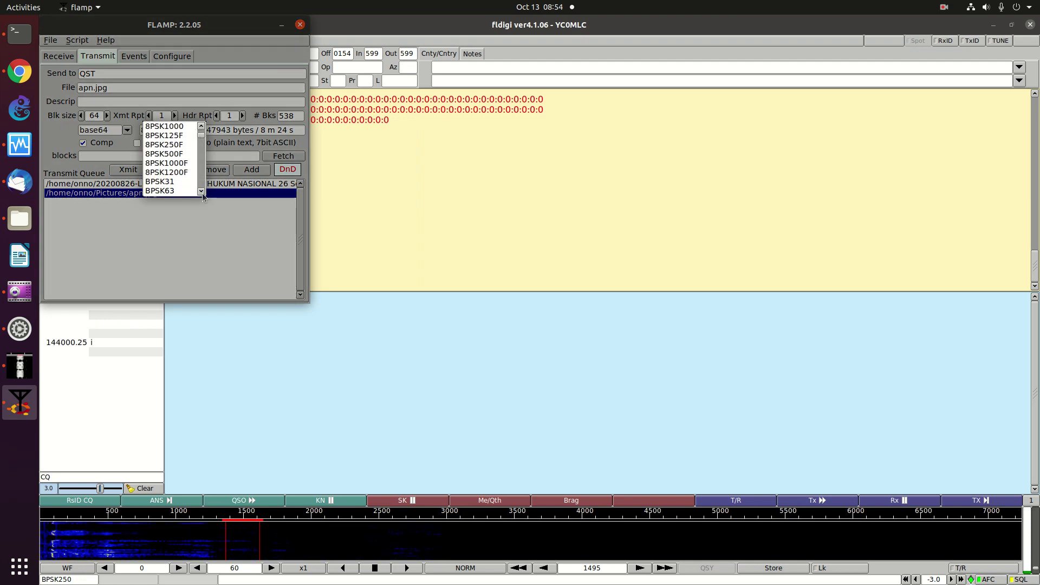
{"action": "left_click", "coordinate": [177, 172]}
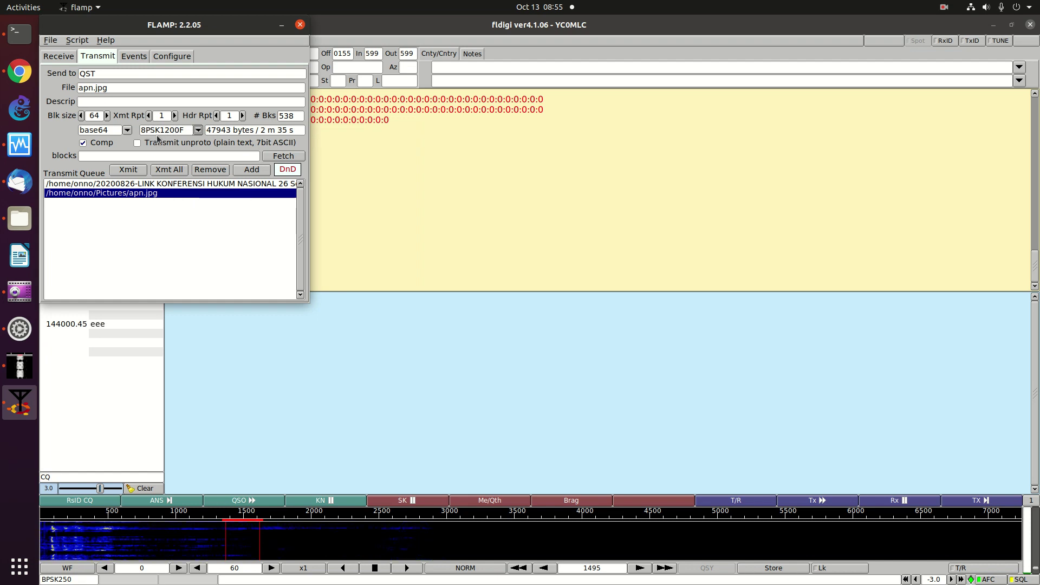
- Start transmitting all files in the transmit queue and watch the outgoing data in Fldigi, checking FLAMP in between
{"action": "left_click", "coordinate": [171, 172]}
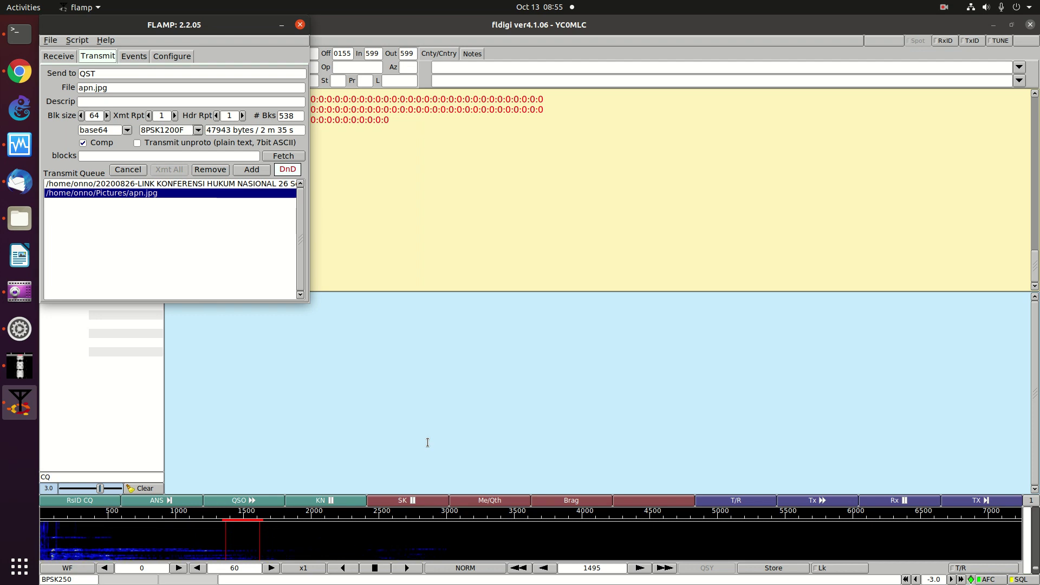
{"action": "left_click", "coordinate": [376, 222]}
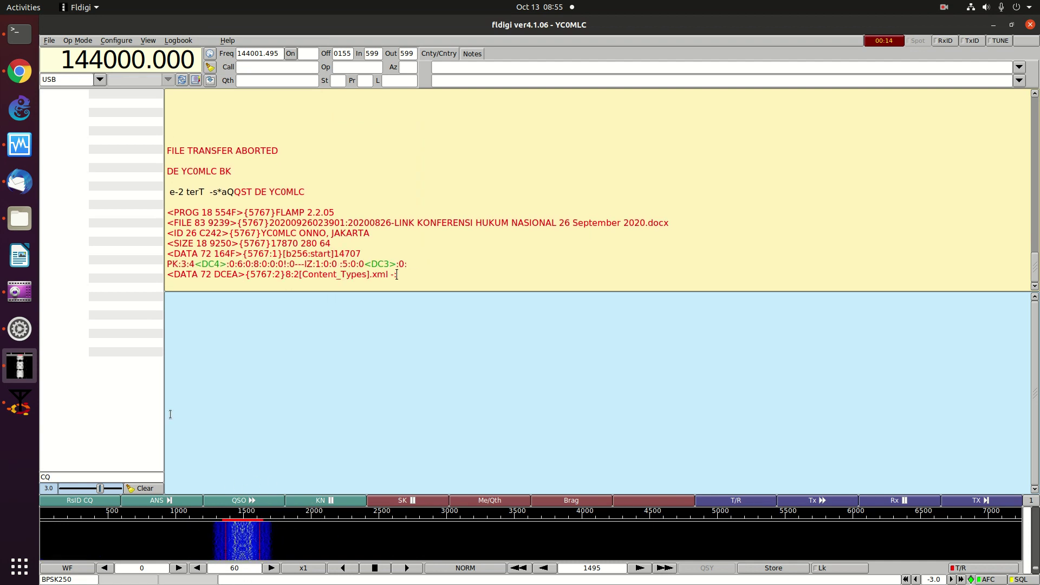
{"action": "left_click", "coordinate": [15, 400]}
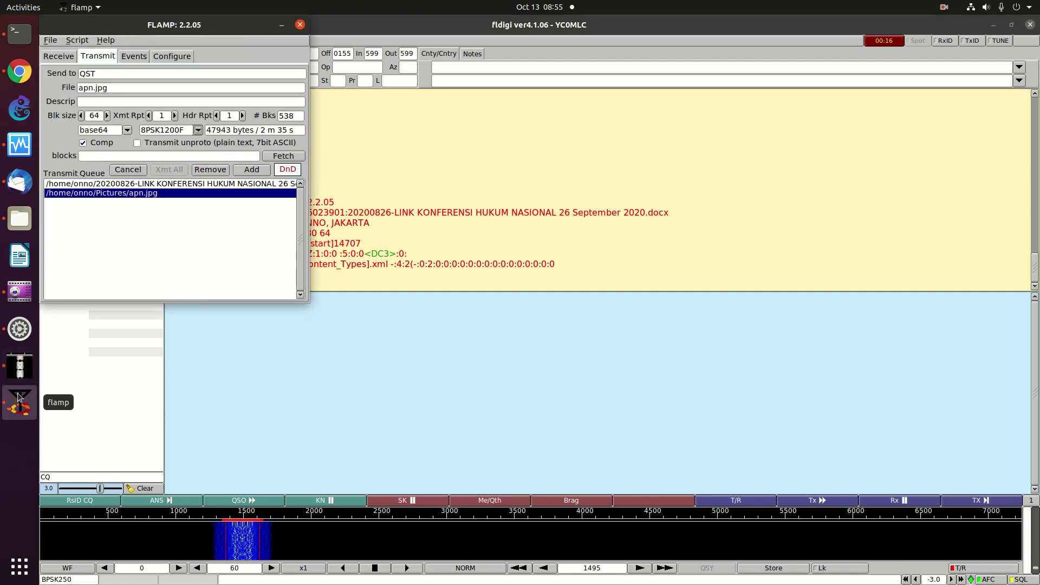
{"action": "left_click", "coordinate": [429, 275]}
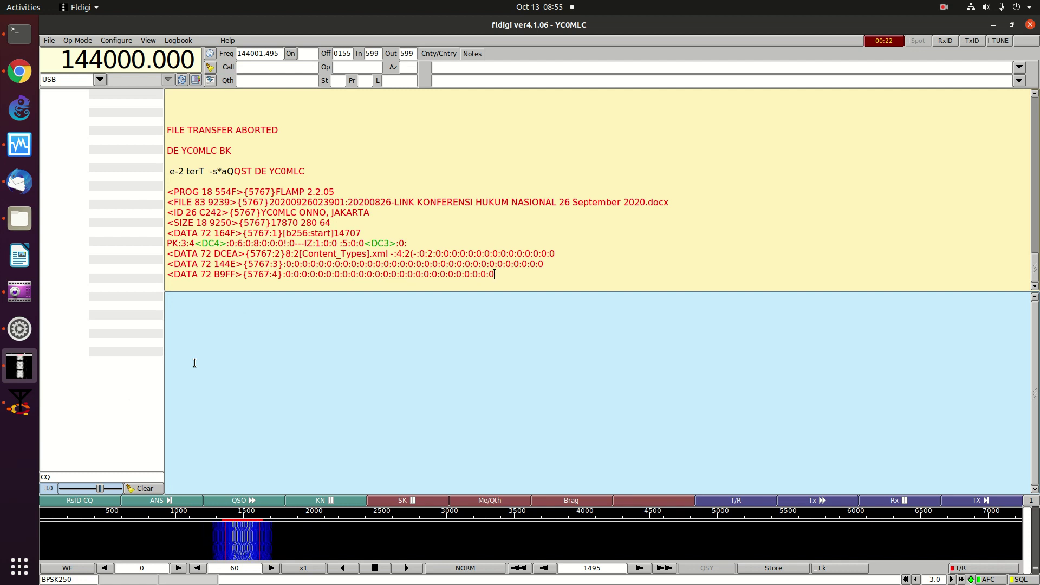
- Switch to FLAMP, cancel the running file transfer and confirm terminating the current transmission
{"action": "left_click", "coordinate": [30, 404]}
{"action": "left_click", "coordinate": [128, 170]}
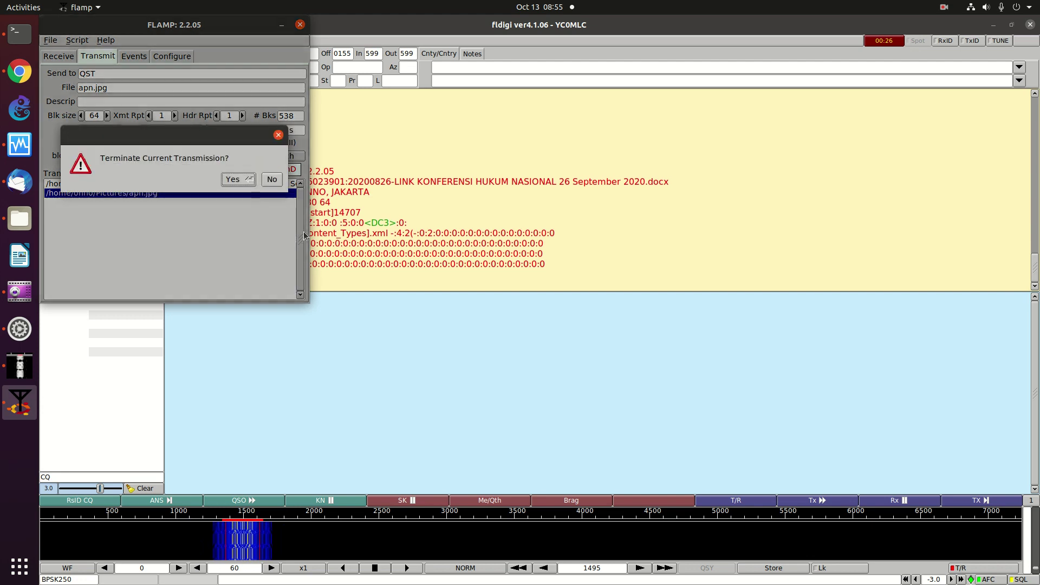
{"action": "left_click", "coordinate": [239, 178]}
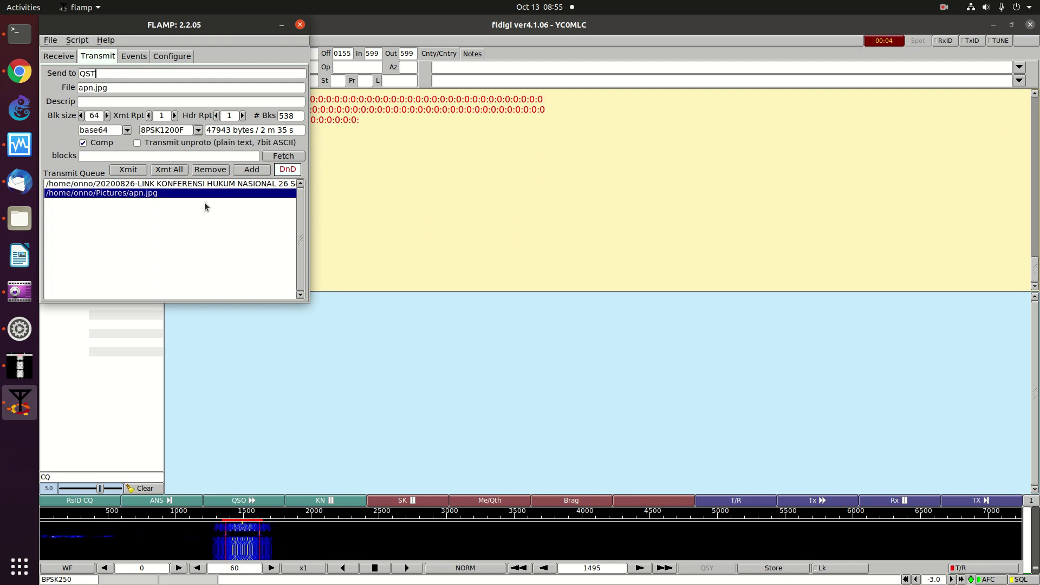
- Show FLAMP's receive view, and in Fldigi capture the station's callsign from the message text into the log's call field
{"action": "left_click", "coordinate": [62, 57]}
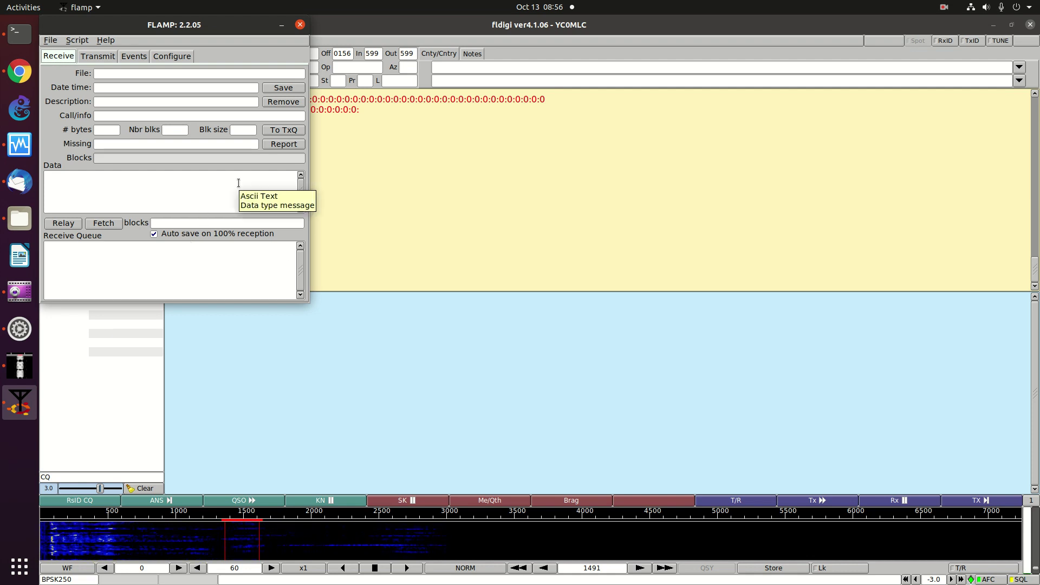
{"action": "left_click", "coordinate": [411, 132]}
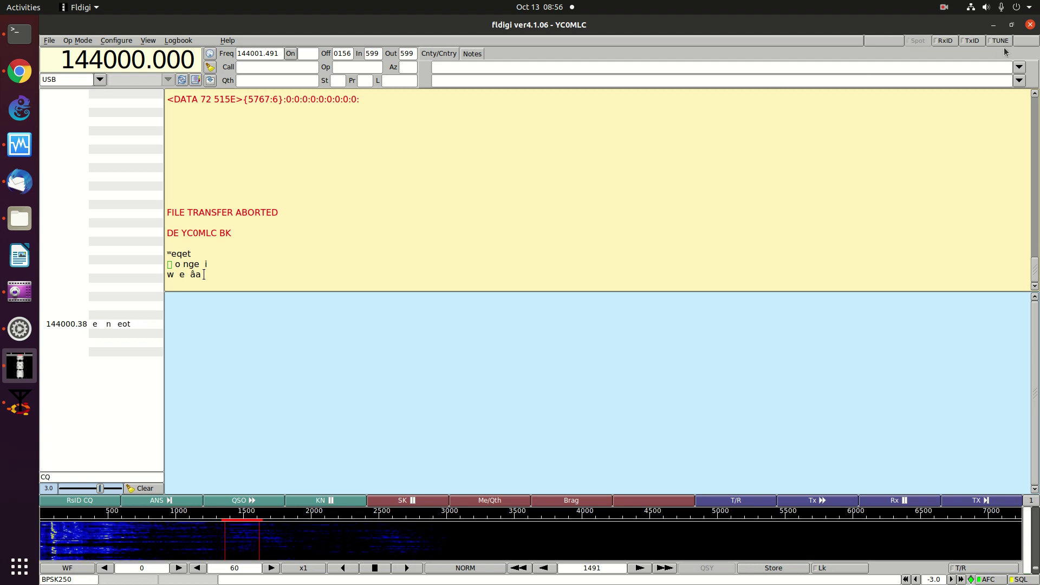
{"action": "left_click", "coordinate": [210, 234]}
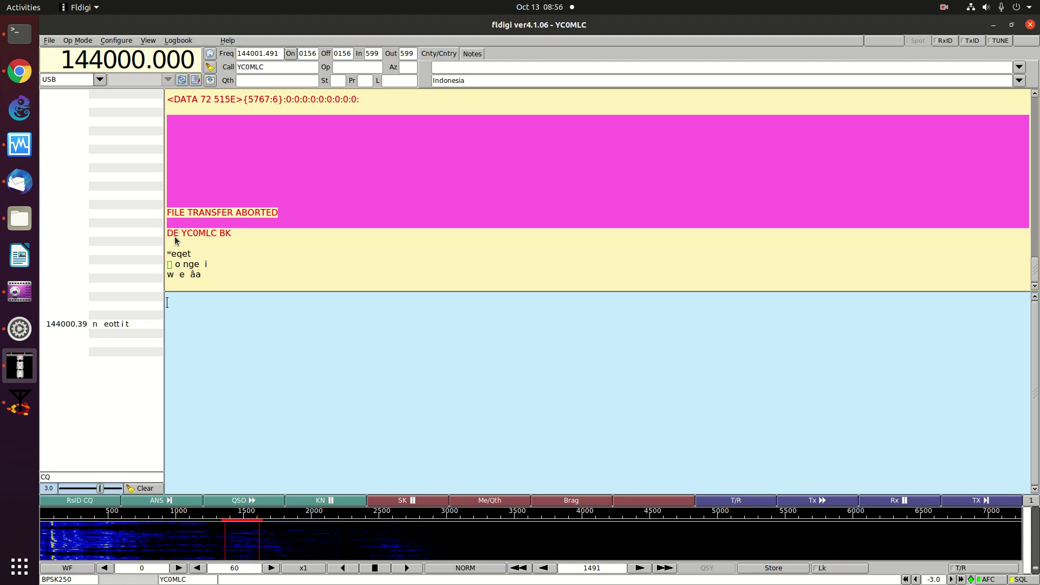
- Minimize the Fldigi and FLAMP windows to reveal the terminal, and open the screen recorder's options
{"action": "left_click", "coordinate": [995, 26]}
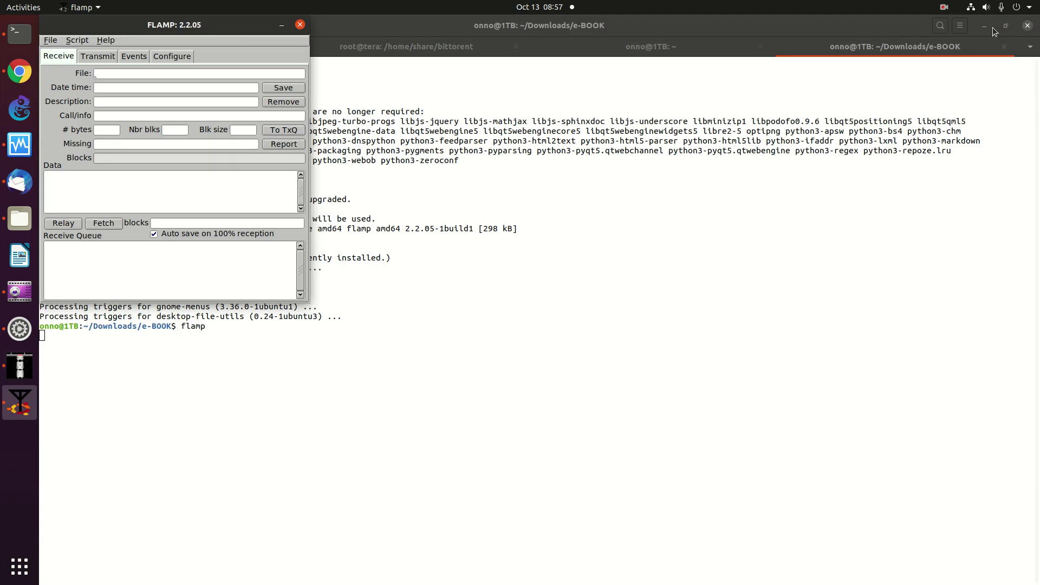
{"action": "left_click", "coordinate": [282, 25]}
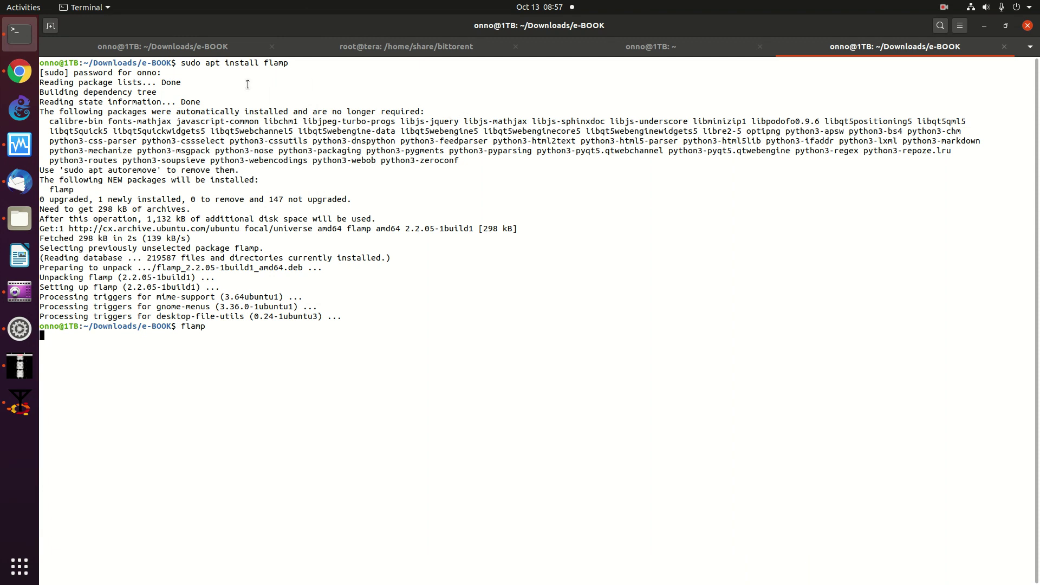
{"action": "left_click", "coordinate": [944, 7]}
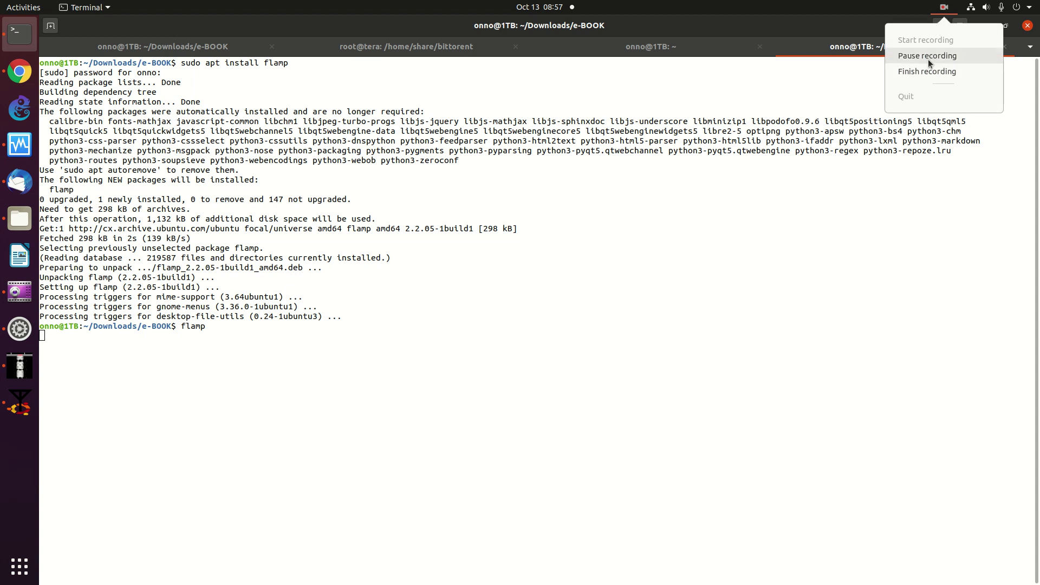